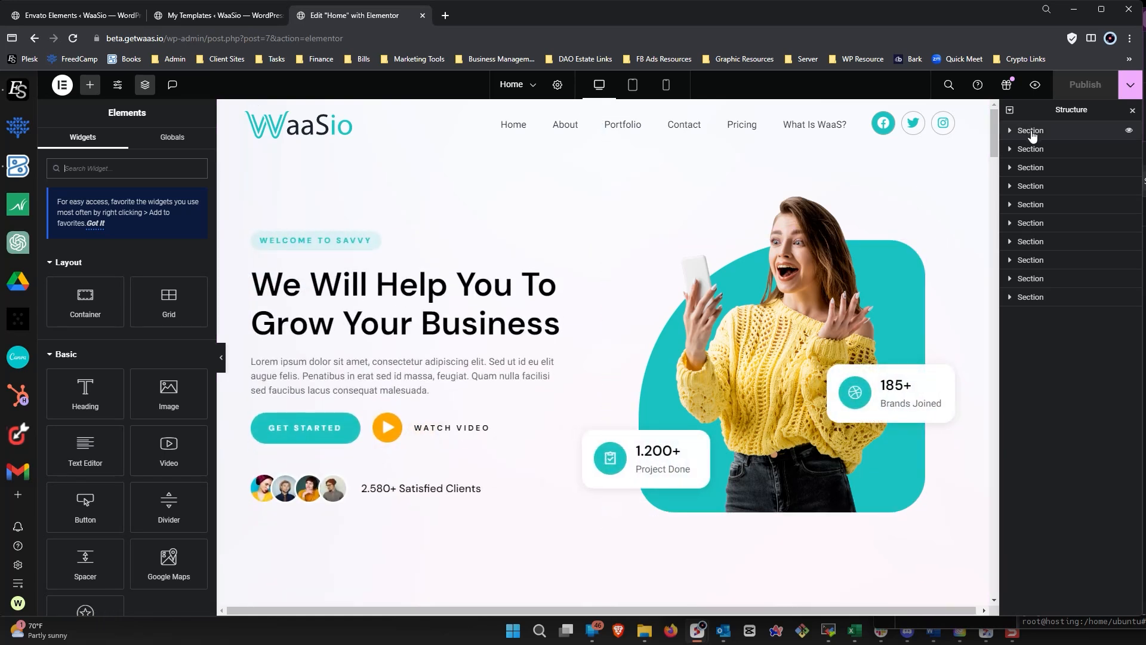
- Examine the nested columns, inner sections and widgets of the page's first section in the structure tree
{"action": "left_click", "coordinate": [1010, 131]}
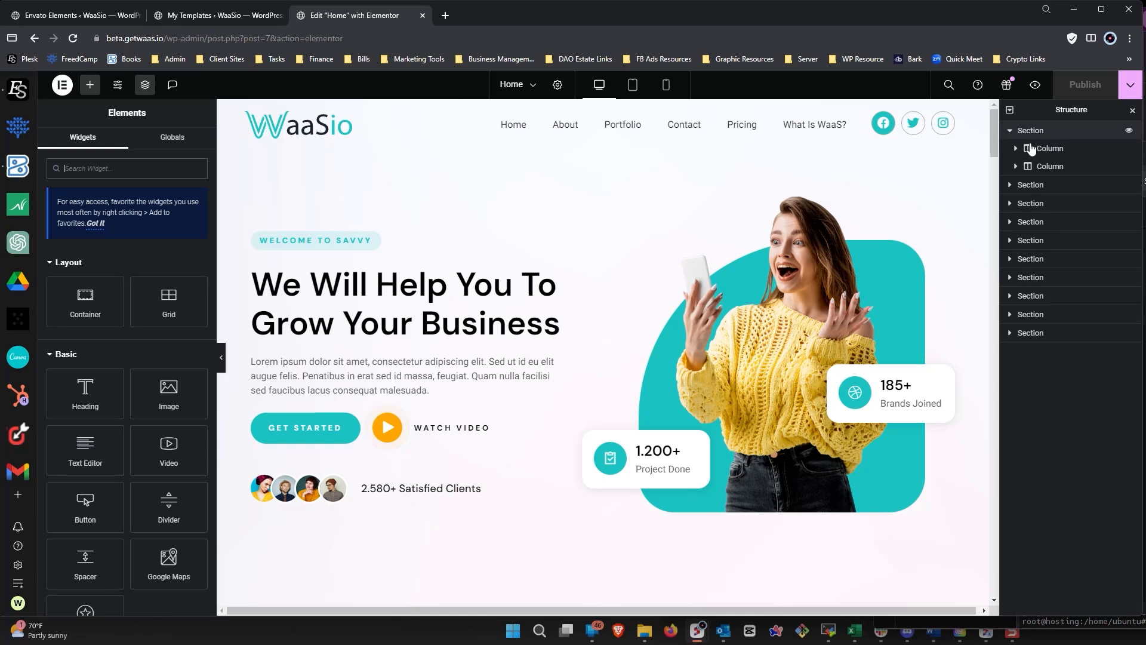
{"action": "left_click", "coordinate": [1016, 149]}
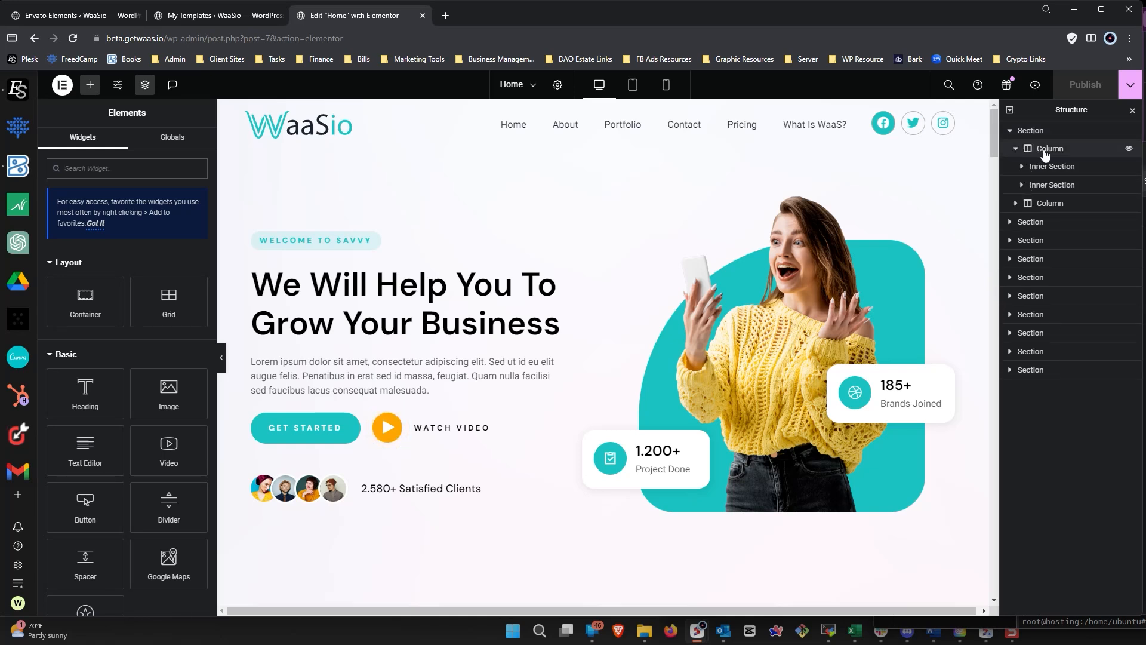
{"action": "left_click", "coordinate": [1022, 167]}
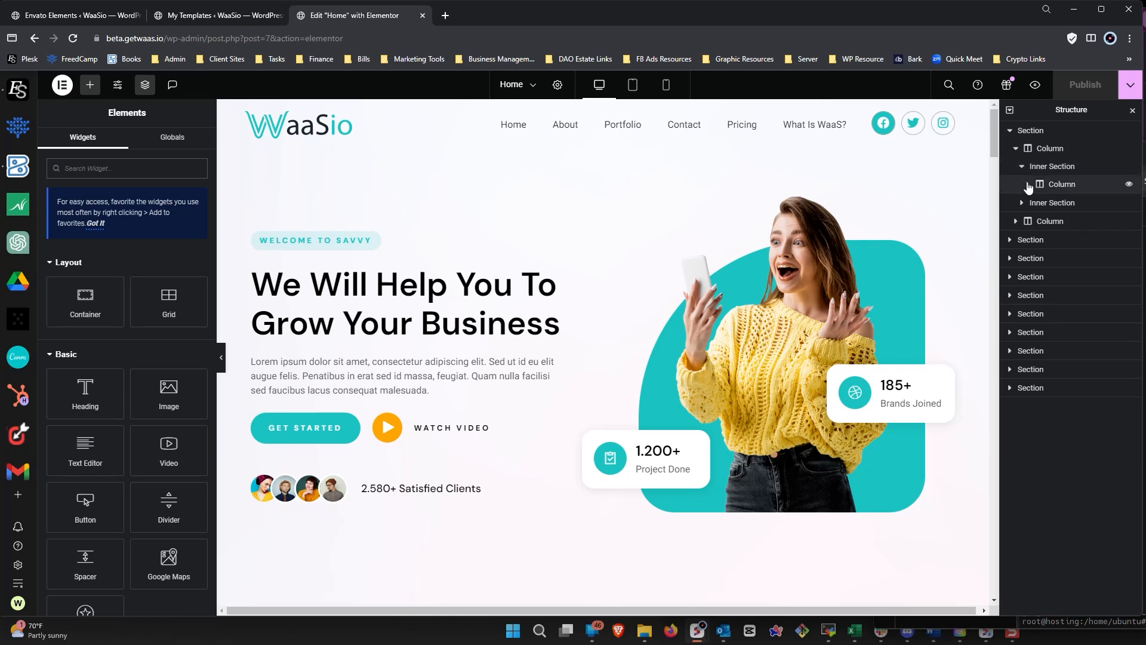
{"action": "left_click", "coordinate": [1028, 185]}
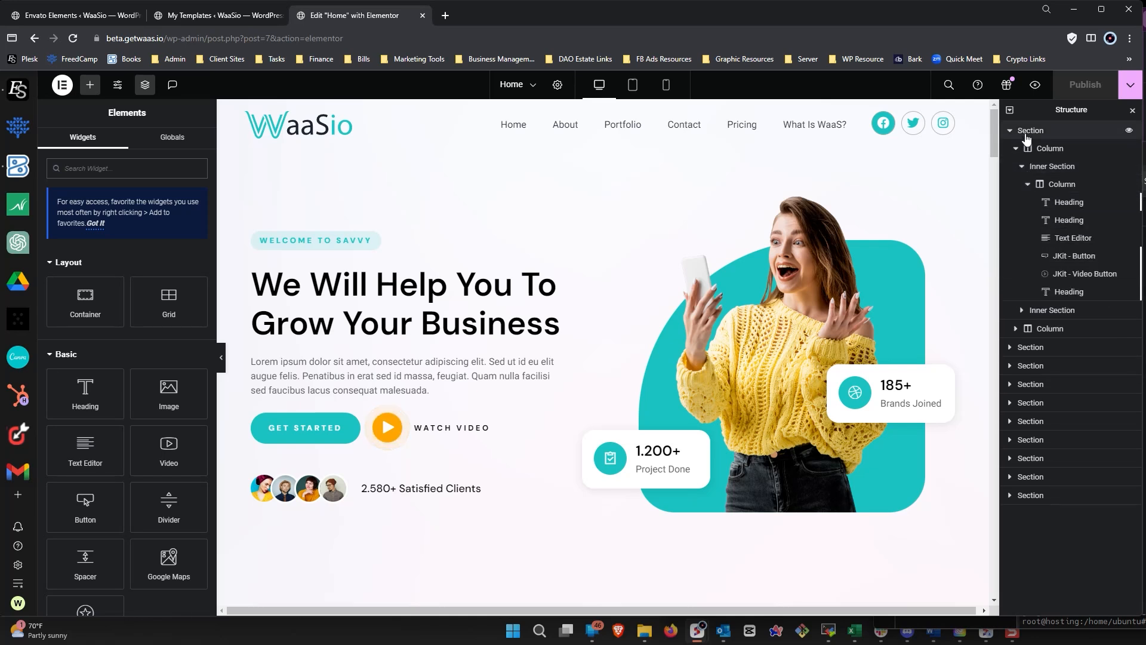
{"action": "left_click", "coordinate": [1028, 184]}
{"action": "left_click", "coordinate": [1018, 167]}
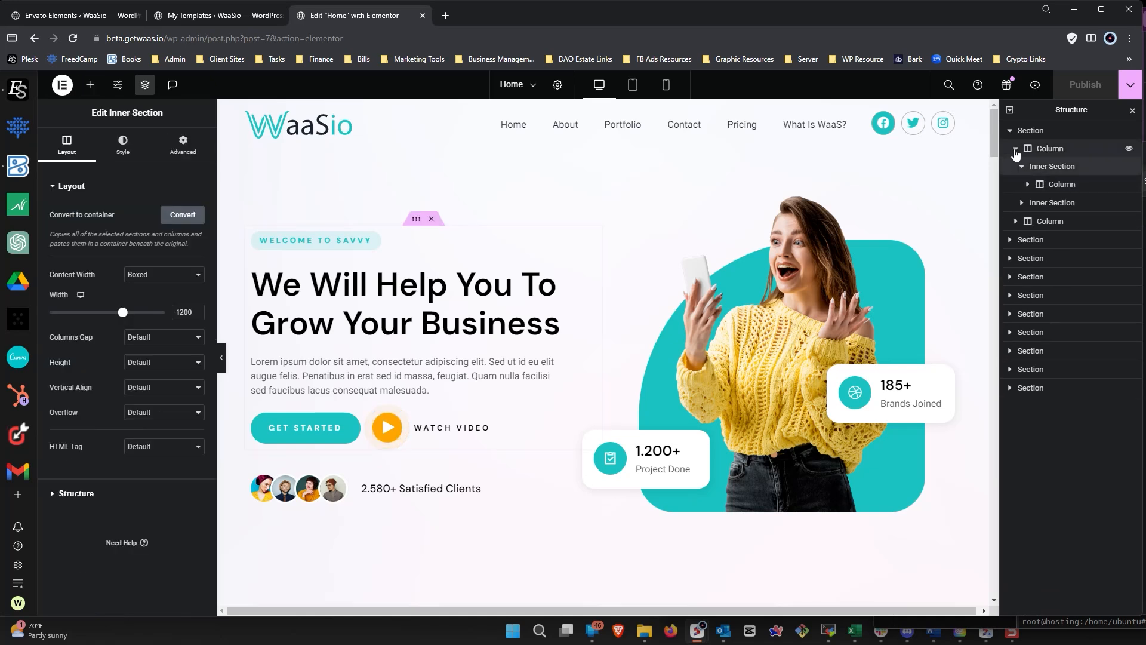
{"action": "left_click", "coordinate": [1016, 149]}
- Rename the page's first section as Hero and convert it to a container
{"action": "left_click", "coordinate": [1030, 130]}
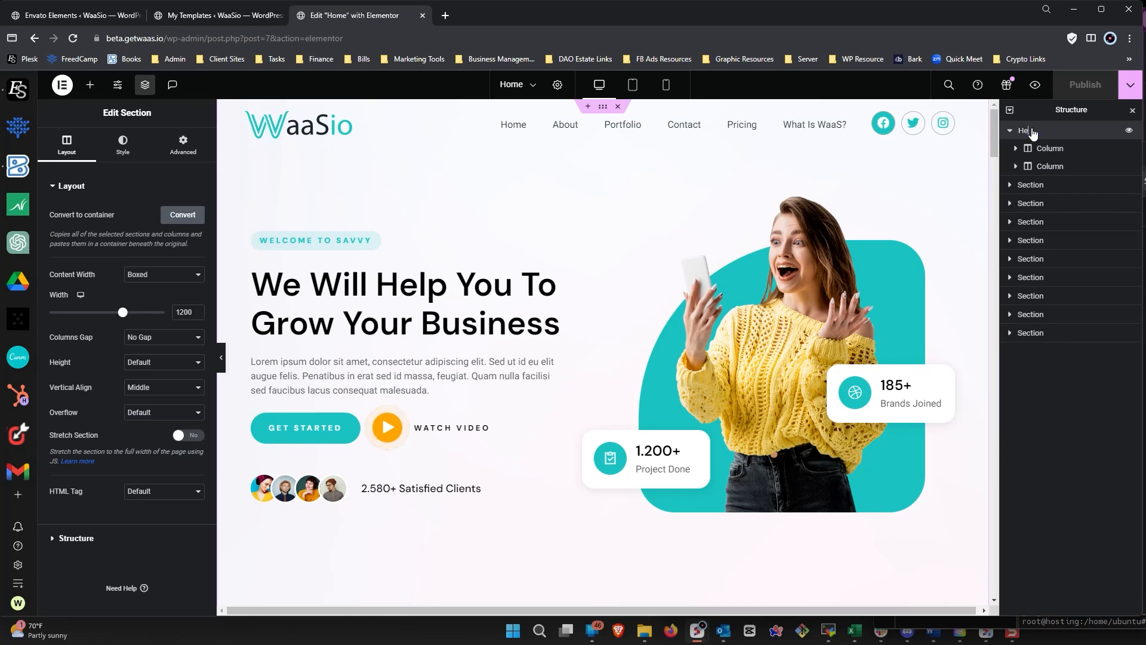
{"action": "key", "text": "Return"}
{"action": "right_click", "coordinate": [1032, 131]}
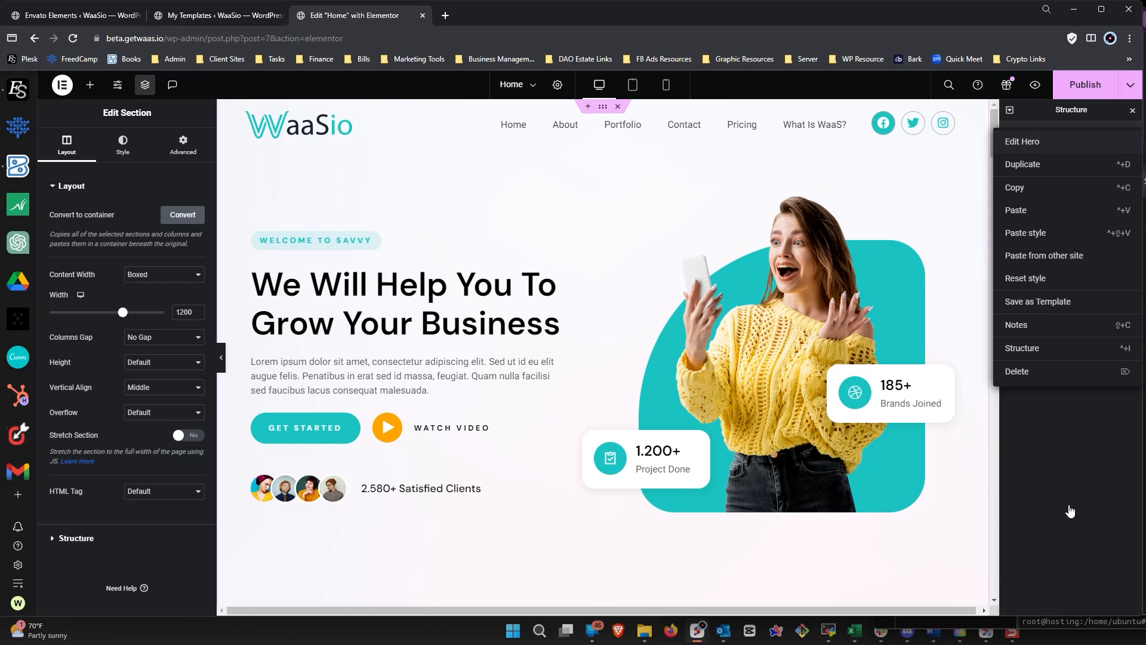
{"action": "left_click", "coordinate": [1079, 488]}
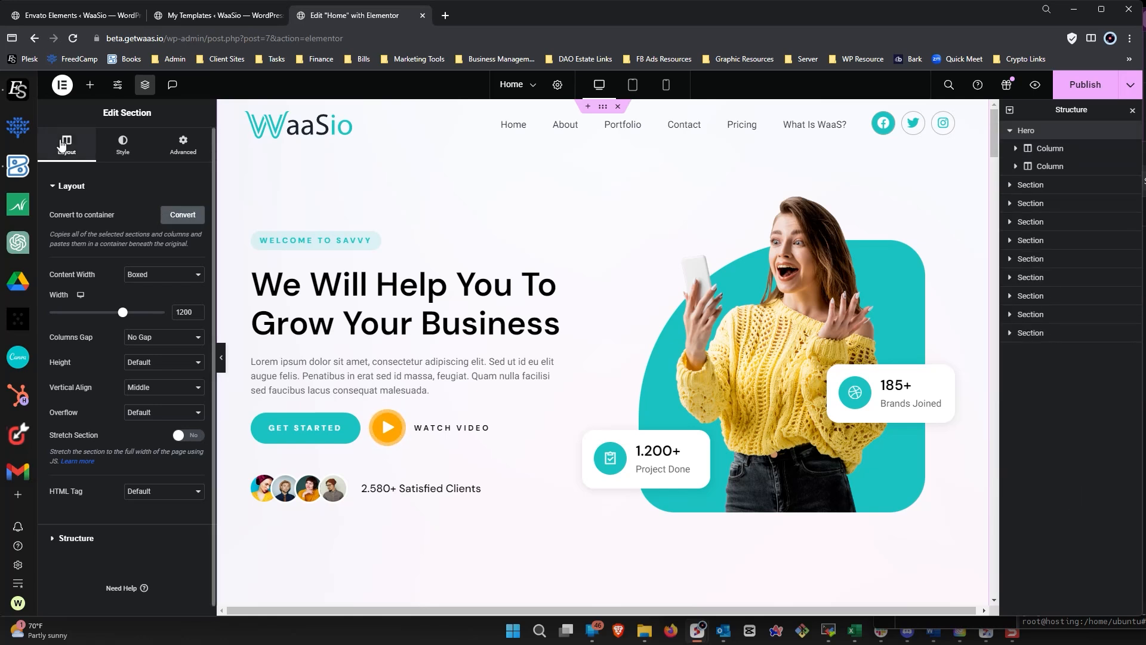
{"action": "left_click", "coordinate": [184, 217]}
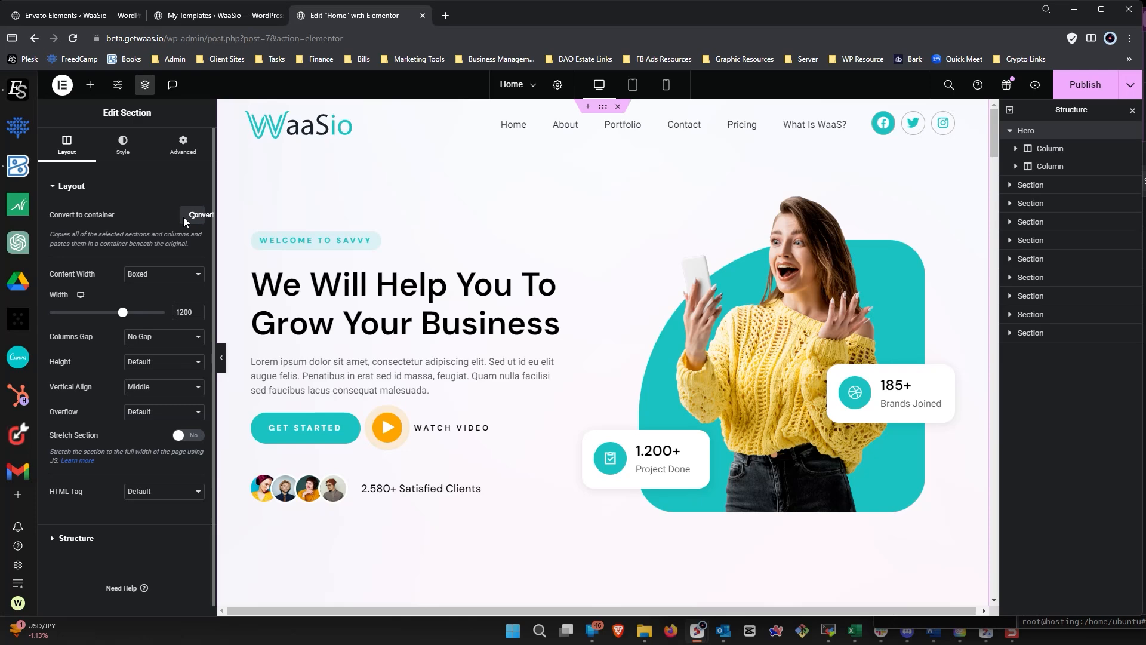
- Examine the layout of the converted Hero container on the page, from its top edge to the service cards
{"action": "scroll", "coordinate": [578, 325], "scroll_direction": "down", "scroll_amount": 3}
{"action": "scroll", "coordinate": [598, 358], "scroll_direction": "down", "scroll_amount": 2}
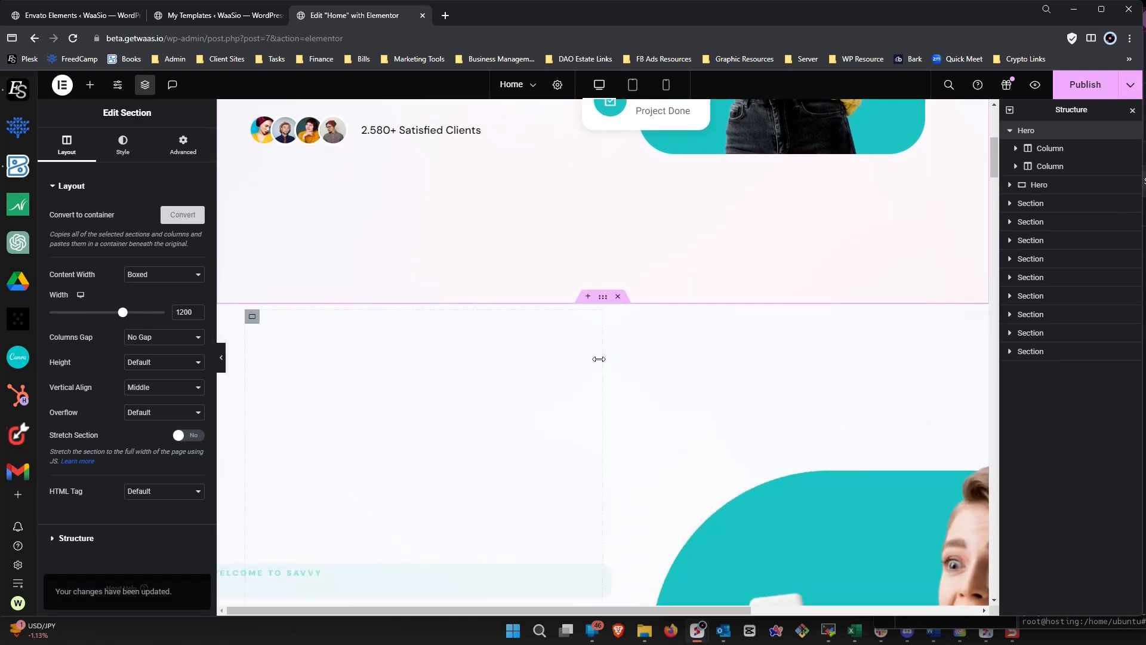
{"action": "scroll", "coordinate": [604, 367], "scroll_direction": "down", "scroll_amount": 6}
{"action": "scroll", "coordinate": [605, 362], "scroll_direction": "down", "scroll_amount": 8}
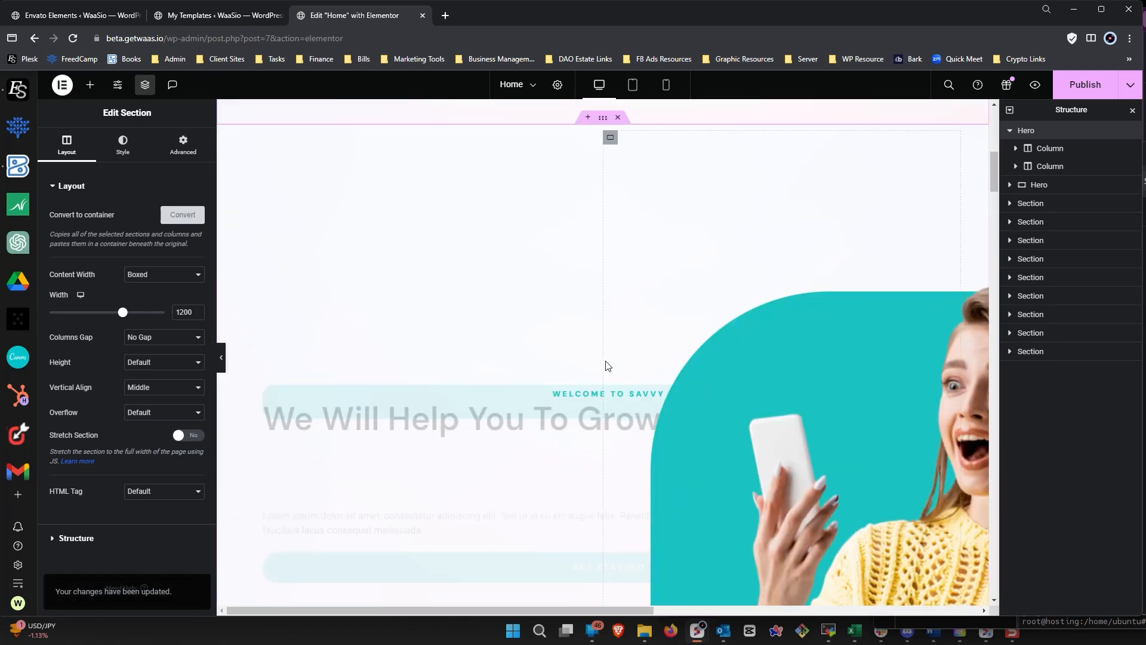
{"action": "scroll", "coordinate": [615, 366], "scroll_direction": "down", "scroll_amount": 4}
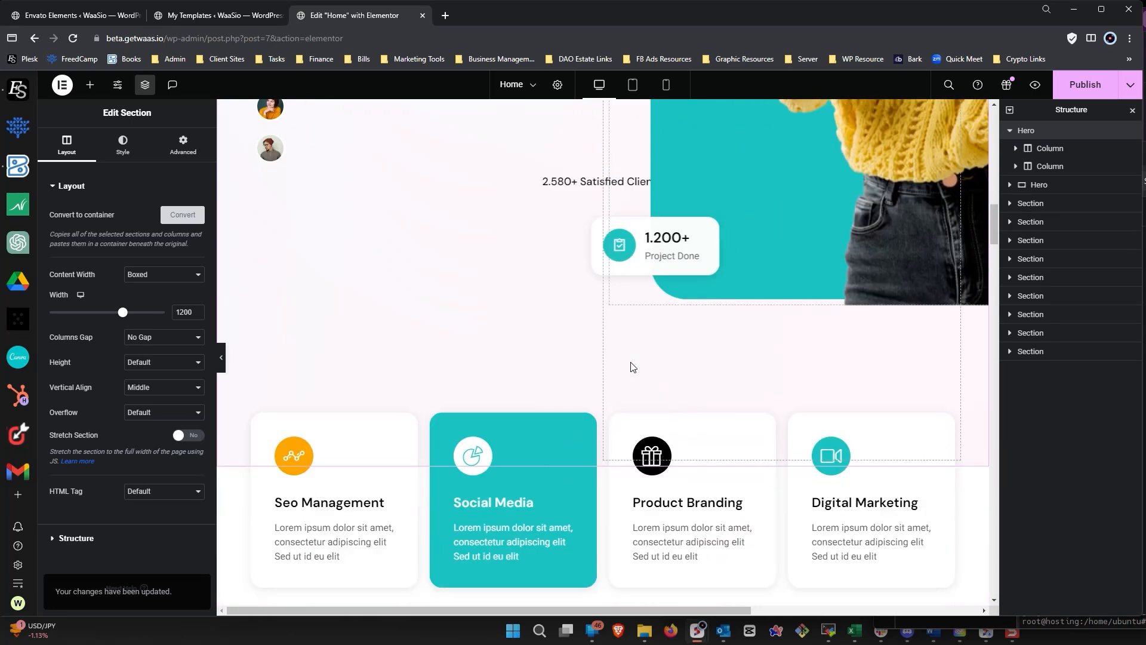
{"action": "scroll", "coordinate": [632, 366], "scroll_direction": "up", "scroll_amount": 5}
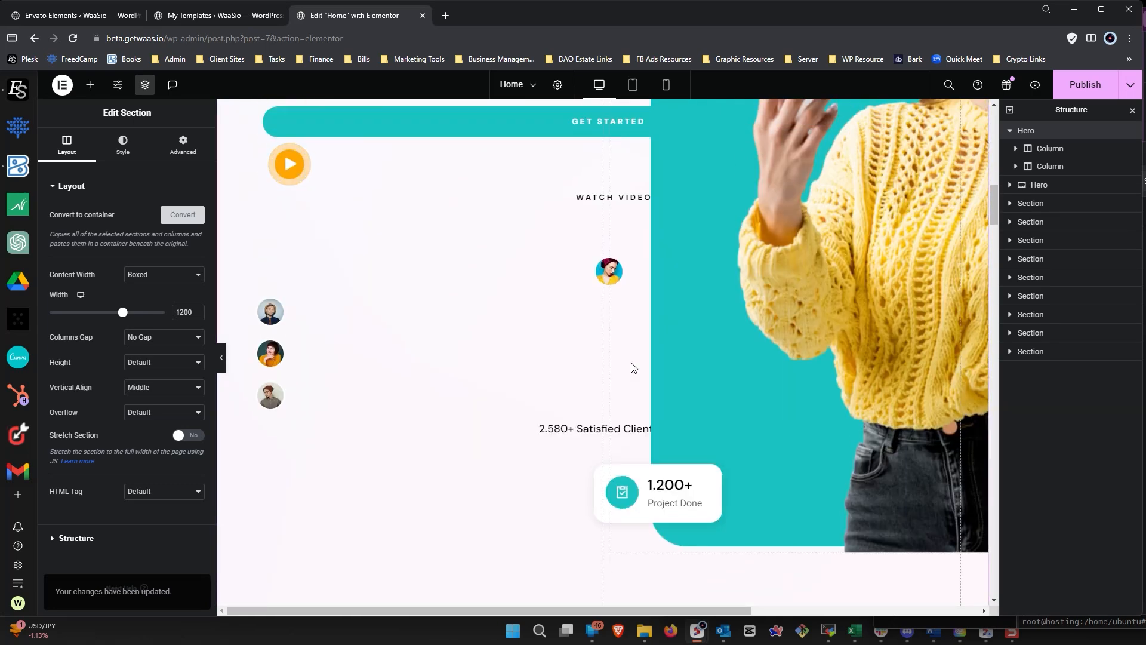
{"action": "scroll", "coordinate": [634, 367], "scroll_direction": "up", "scroll_amount": 5}
{"action": "scroll", "coordinate": [633, 368], "scroll_direction": "up", "scroll_amount": 5}
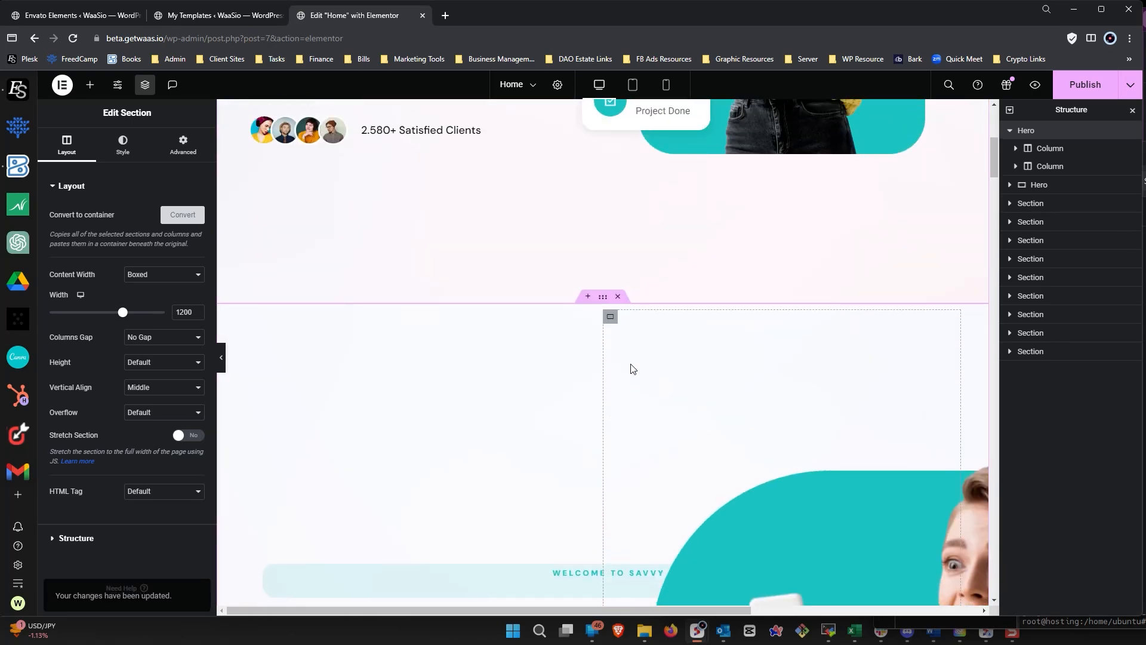
{"action": "scroll", "coordinate": [633, 368], "scroll_direction": "down", "scroll_amount": 5}
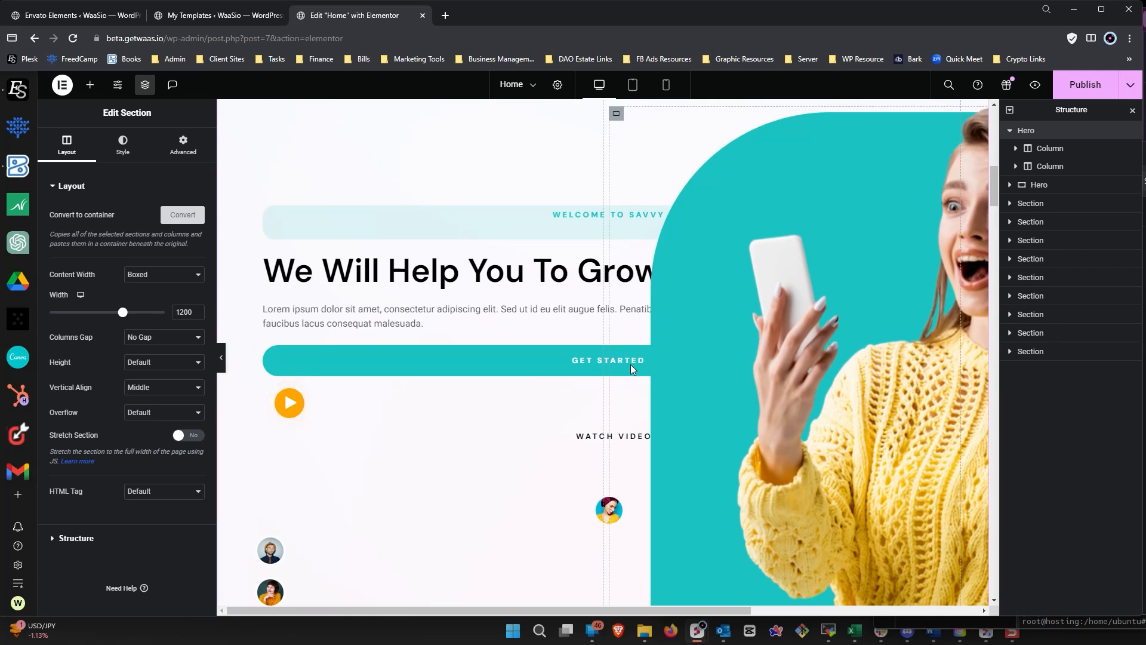
{"action": "scroll", "coordinate": [630, 364], "scroll_direction": "up", "scroll_amount": 1}
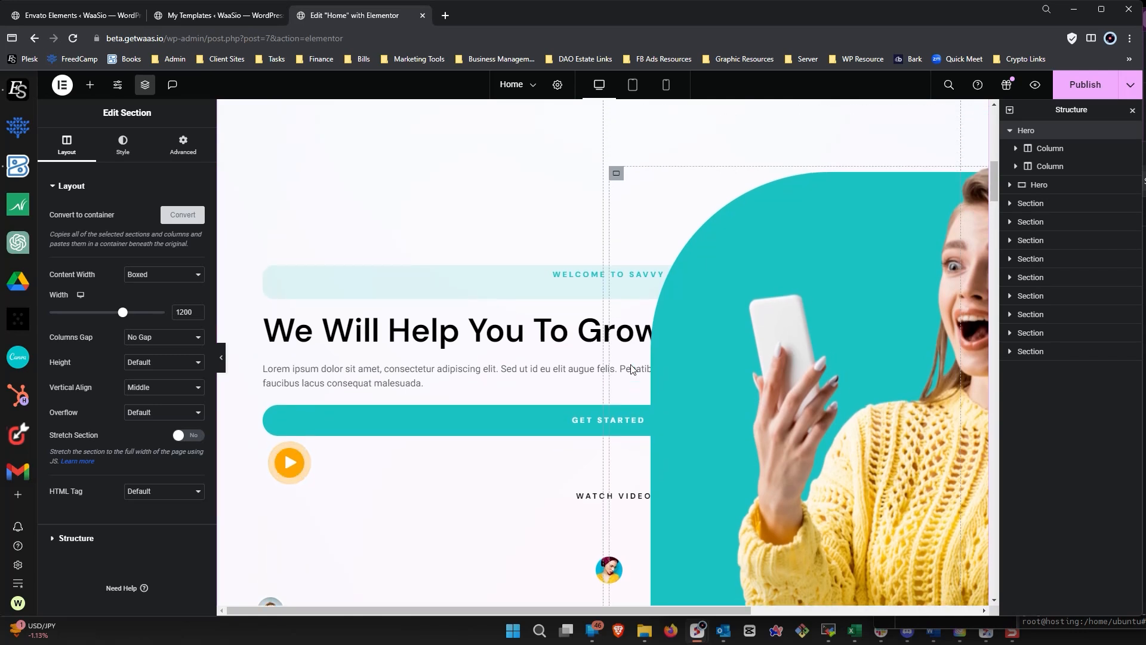
- Examine the nesting of the converted Hero container down to the widgets in its innermost text container
{"action": "left_click", "coordinate": [1053, 184]}
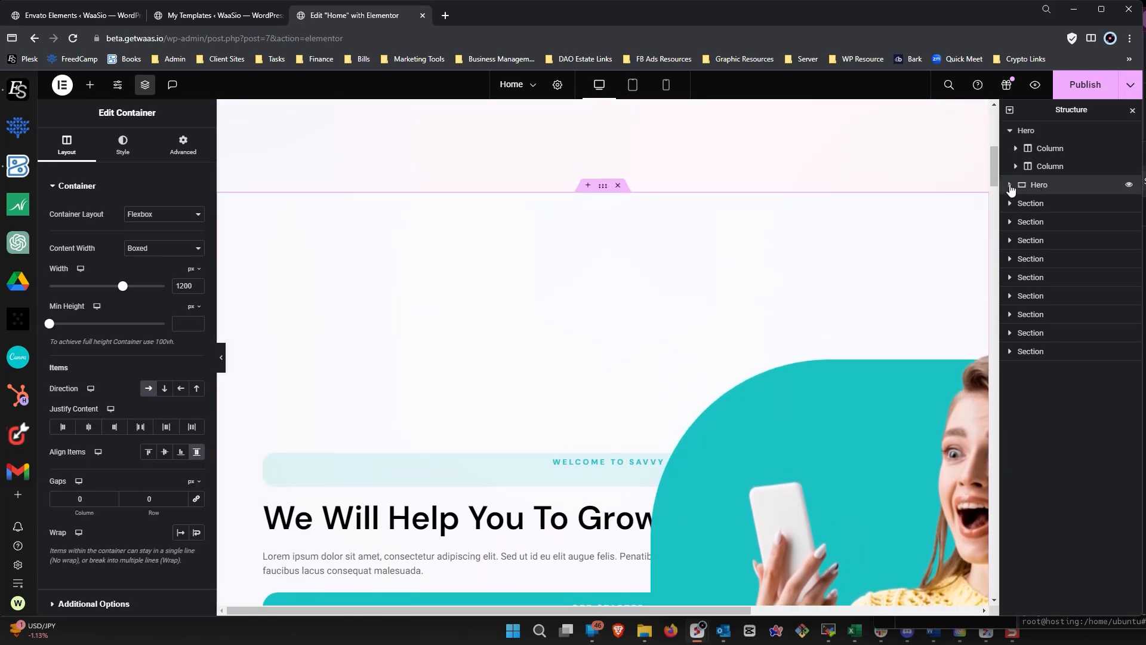
{"action": "left_click", "coordinate": [1010, 185]}
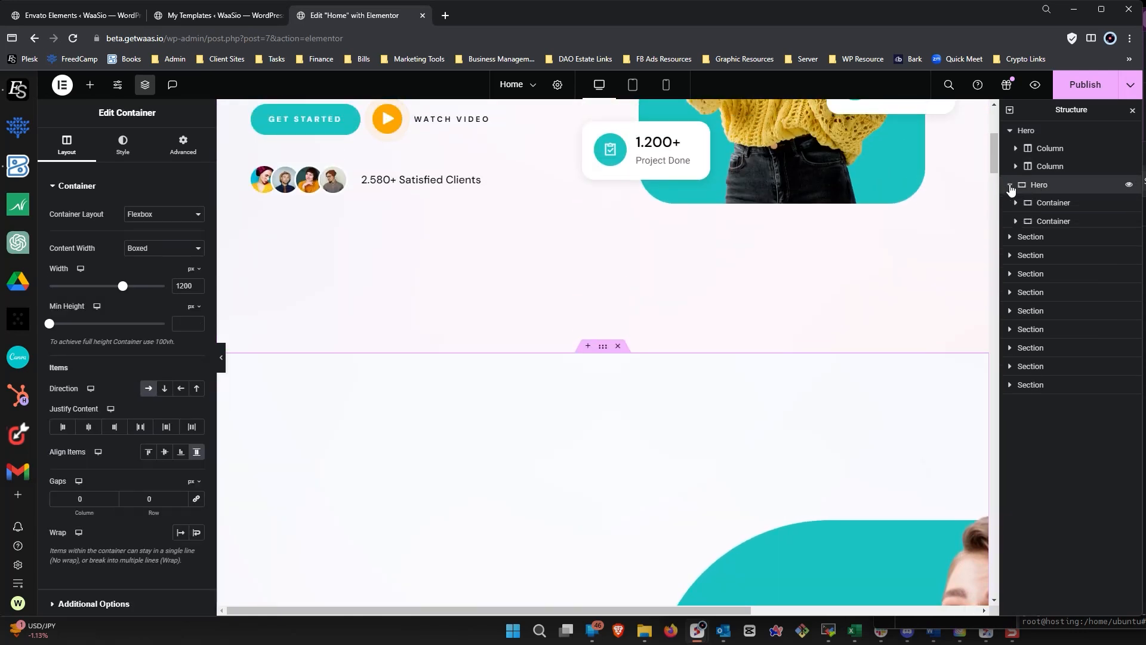
{"action": "left_click", "coordinate": [1042, 204]}
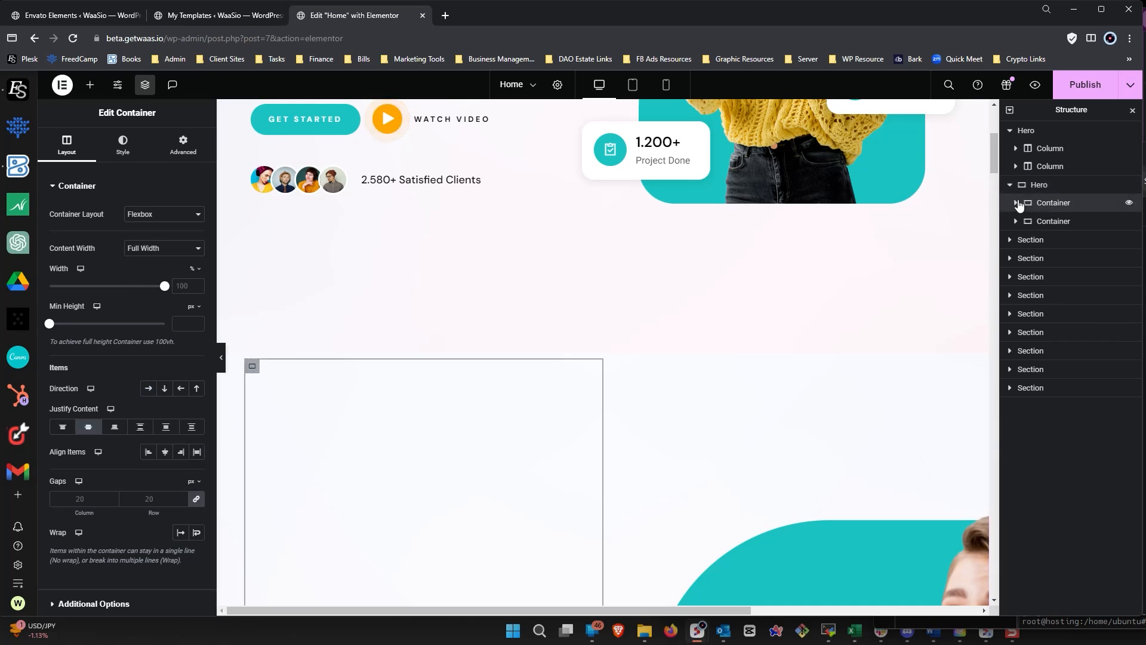
{"action": "left_click", "coordinate": [1016, 203]}
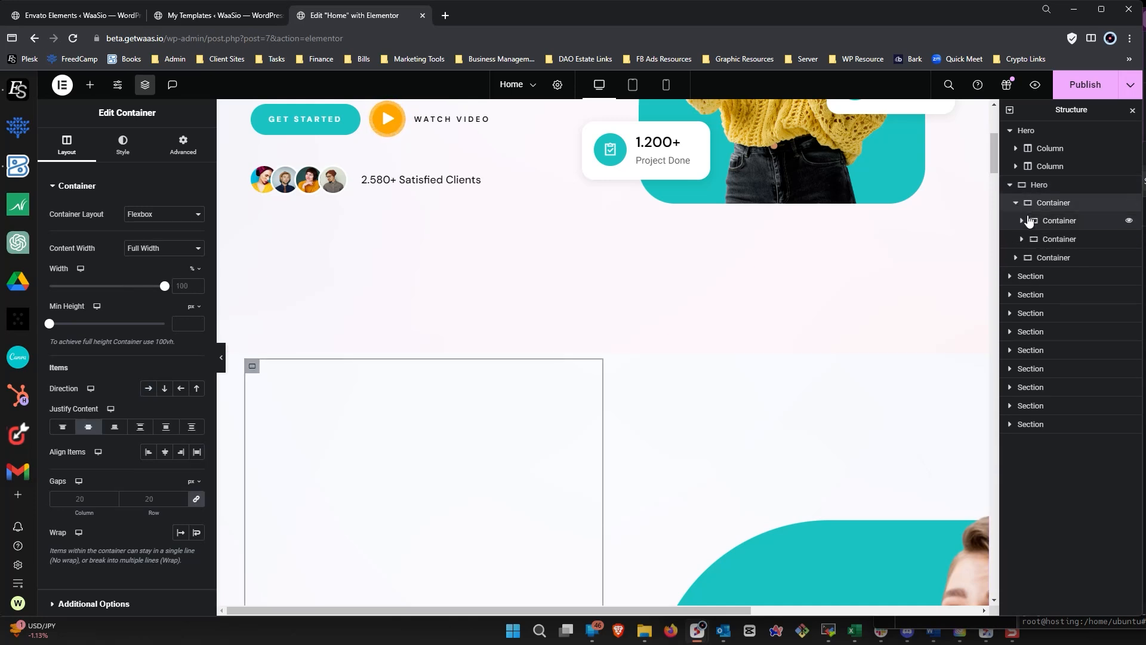
{"action": "scroll", "coordinate": [713, 342], "scroll_direction": "down", "scroll_amount": 5}
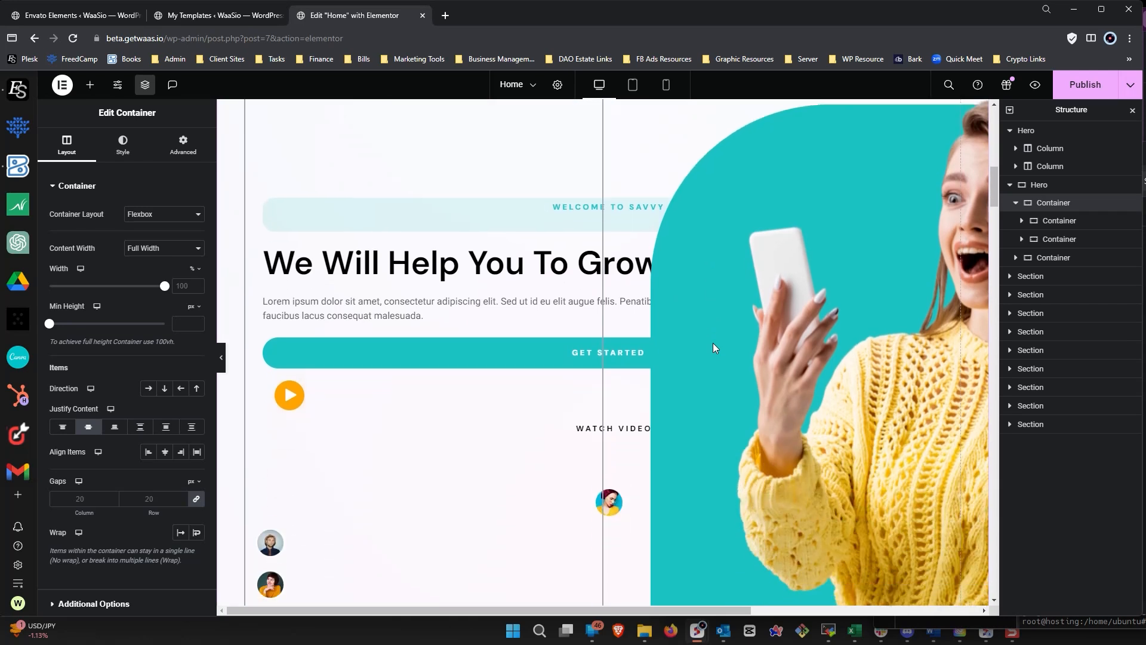
{"action": "scroll", "coordinate": [713, 348], "scroll_direction": "down", "scroll_amount": 2}
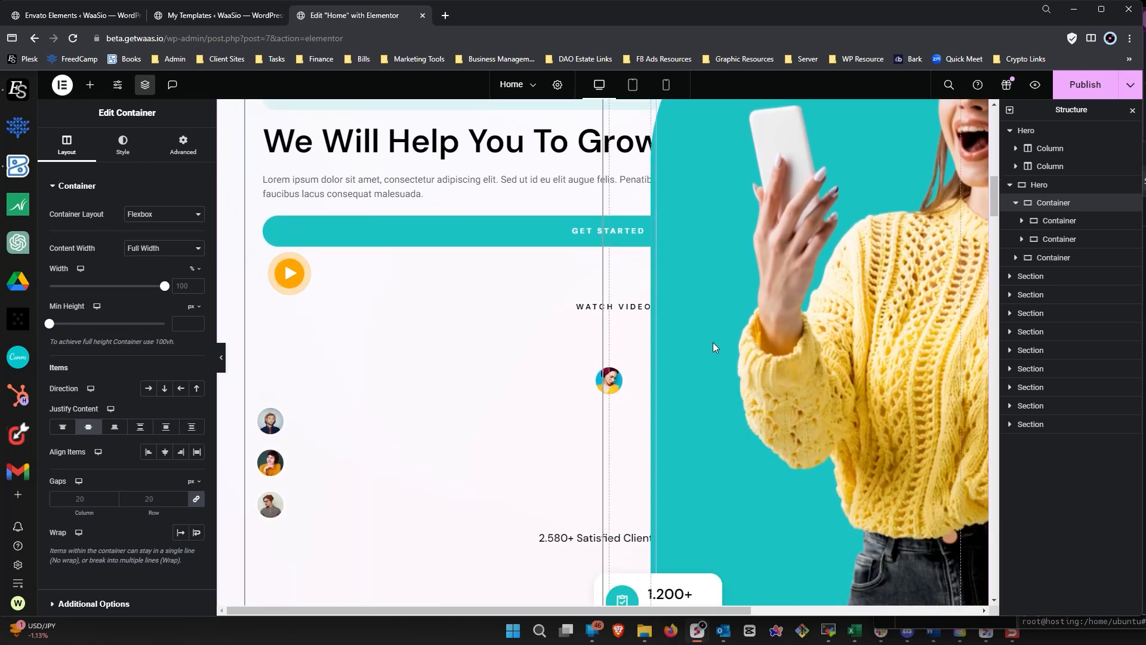
{"action": "left_click", "coordinate": [1021, 221]}
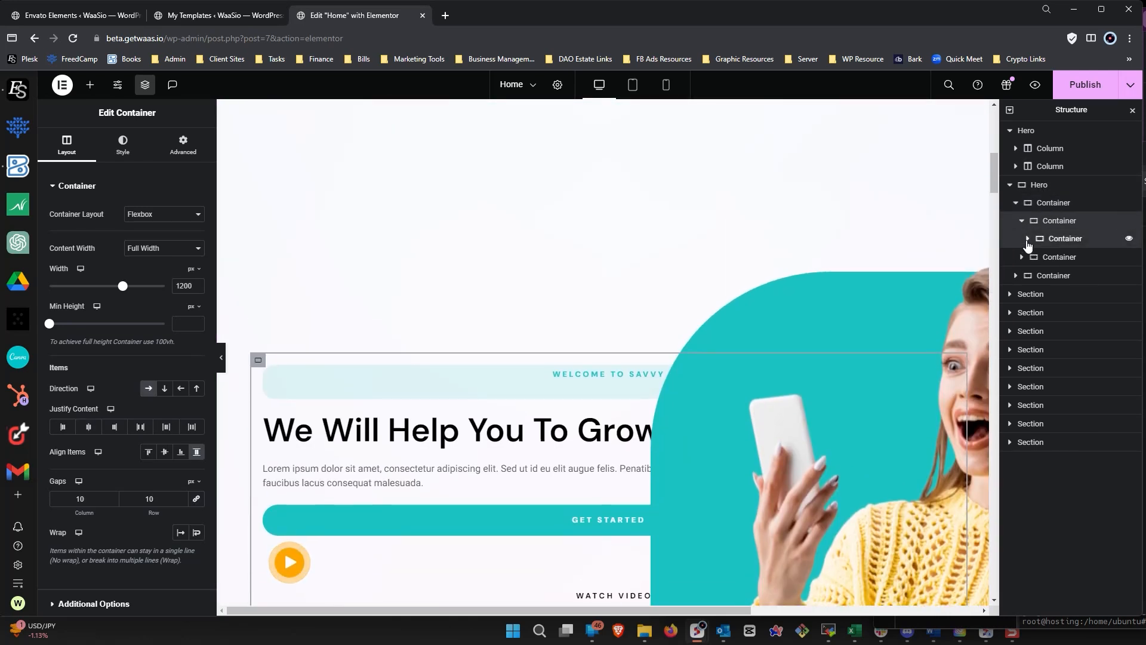
{"action": "left_click", "coordinate": [1027, 238]}
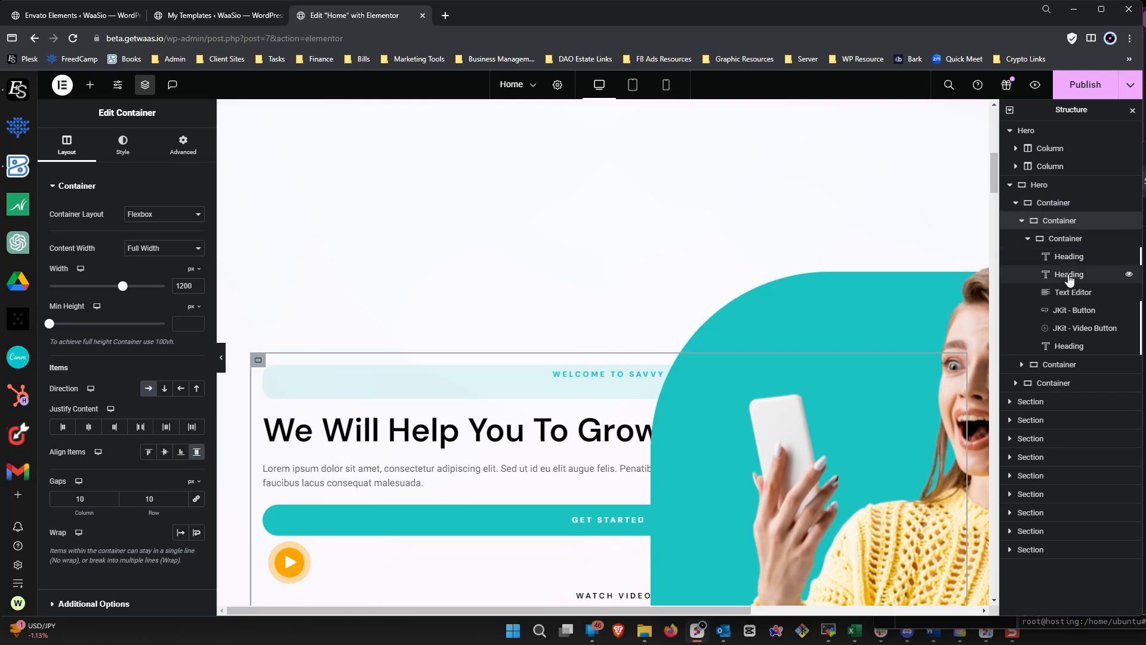
- Compare the converted Hero container's layout with the original Hero section above it on the page
{"action": "scroll", "coordinate": [648, 370], "scroll_direction": "up", "scroll_amount": 3}
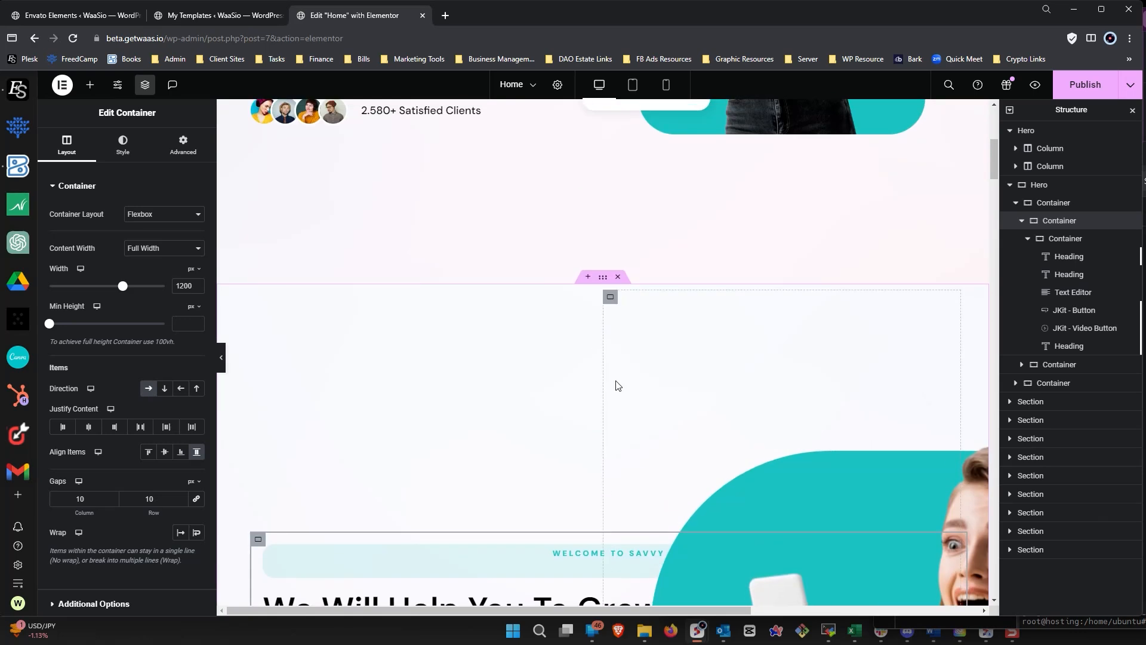
{"action": "scroll", "coordinate": [617, 385], "scroll_direction": "down", "scroll_amount": 4}
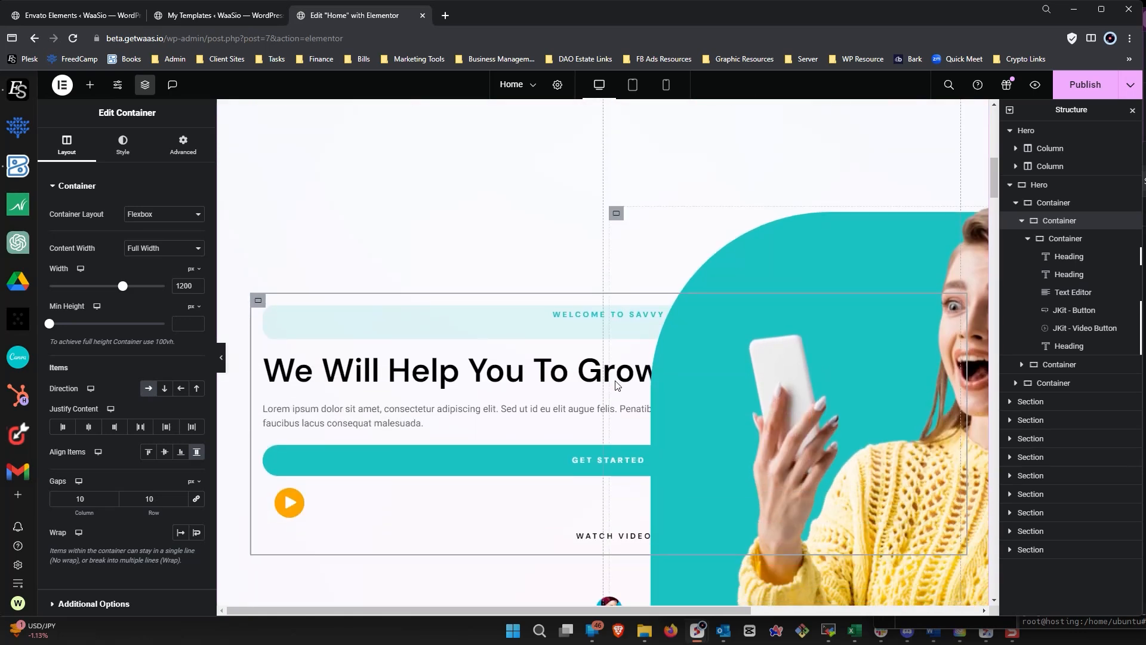
{"action": "scroll", "coordinate": [647, 370], "scroll_direction": "down", "scroll_amount": 7}
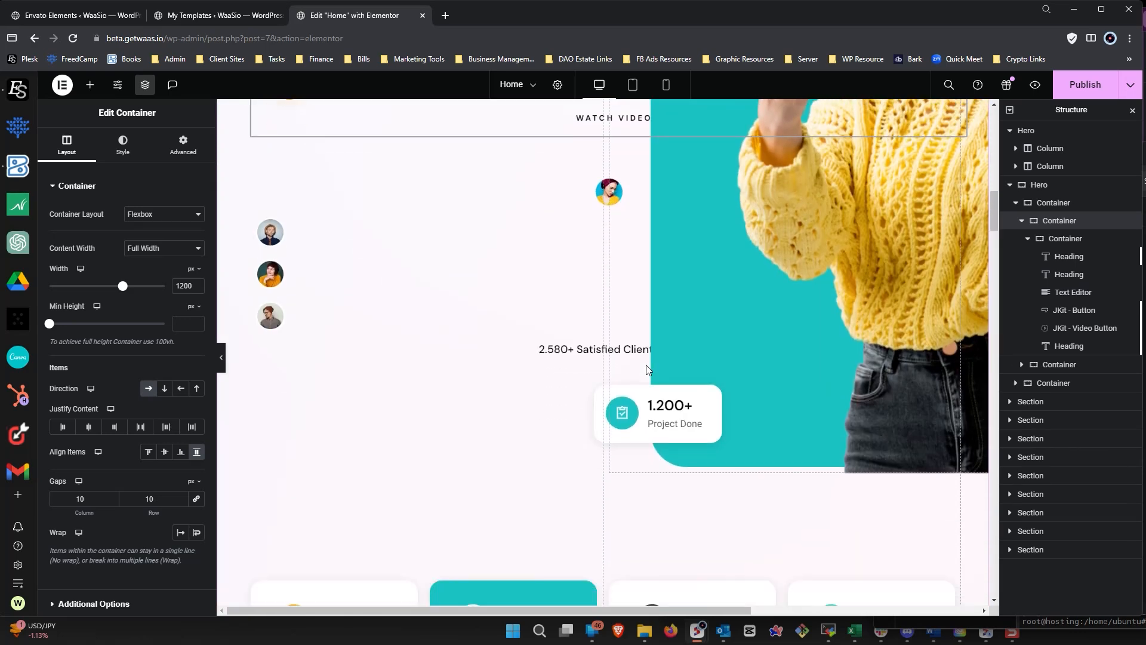
{"action": "scroll", "coordinate": [646, 367], "scroll_direction": "down", "scroll_amount": 7}
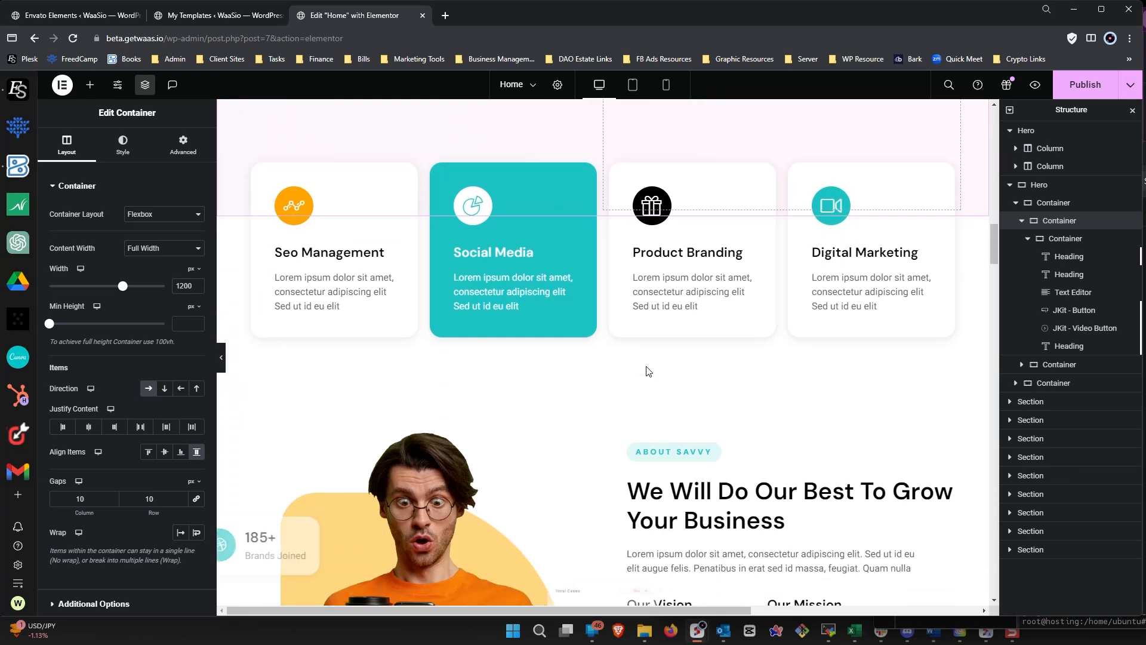
{"action": "scroll", "coordinate": [646, 370], "scroll_direction": "up", "scroll_amount": 3}
{"action": "scroll", "coordinate": [645, 370], "scroll_direction": "up", "scroll_amount": 15}
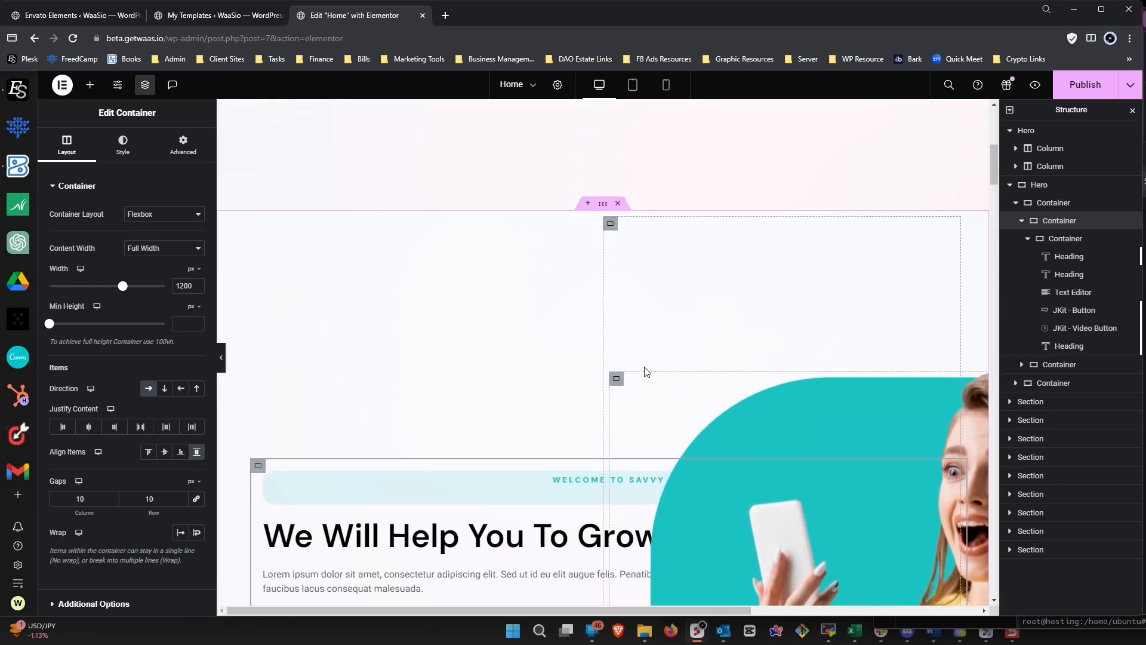
{"action": "scroll", "coordinate": [645, 372], "scroll_direction": "up", "scroll_amount": 4}
{"action": "scroll", "coordinate": [634, 373], "scroll_direction": "down", "scroll_amount": 5}
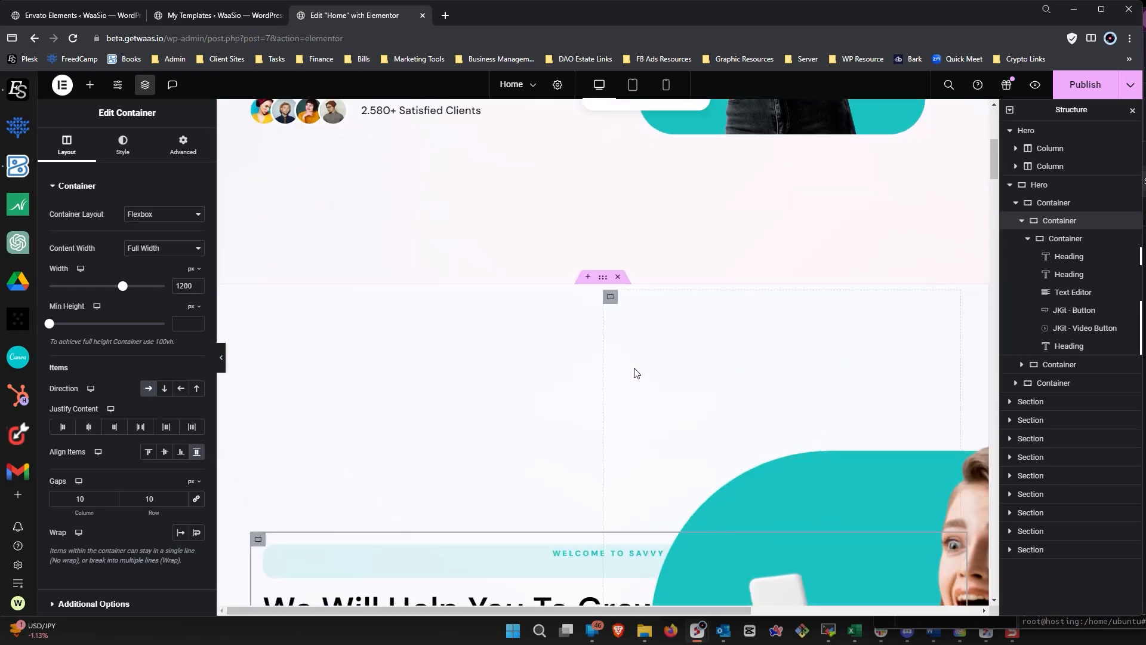
{"action": "scroll", "coordinate": [570, 399], "scroll_direction": "down", "scroll_amount": 12}
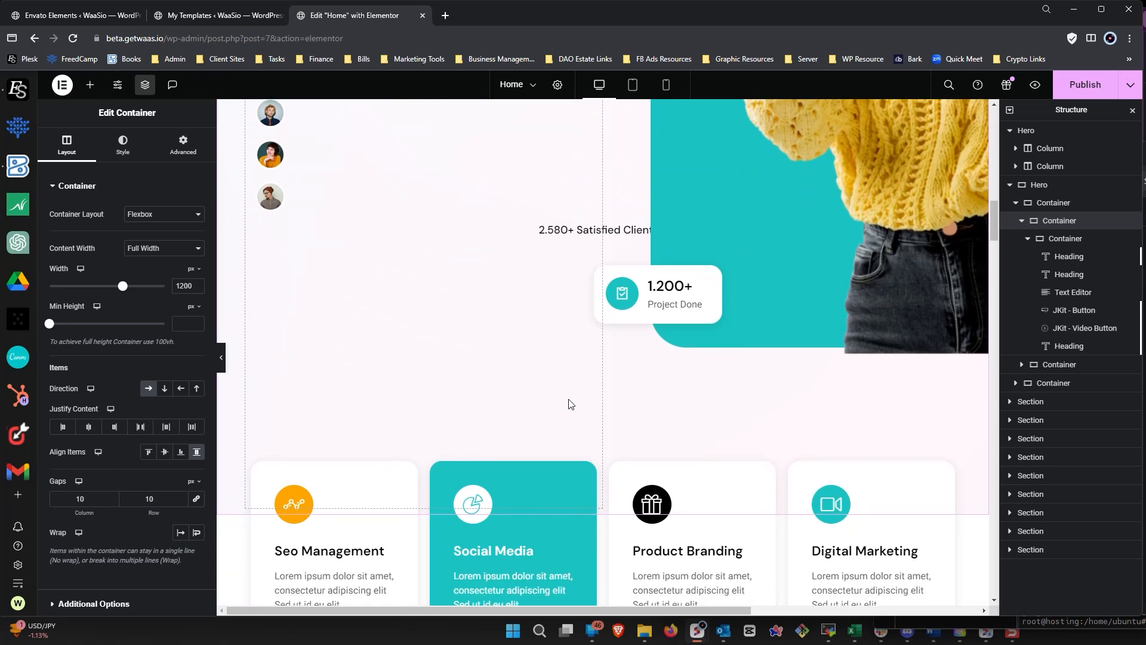
{"action": "scroll", "coordinate": [854, 433], "scroll_direction": "up", "scroll_amount": 18}
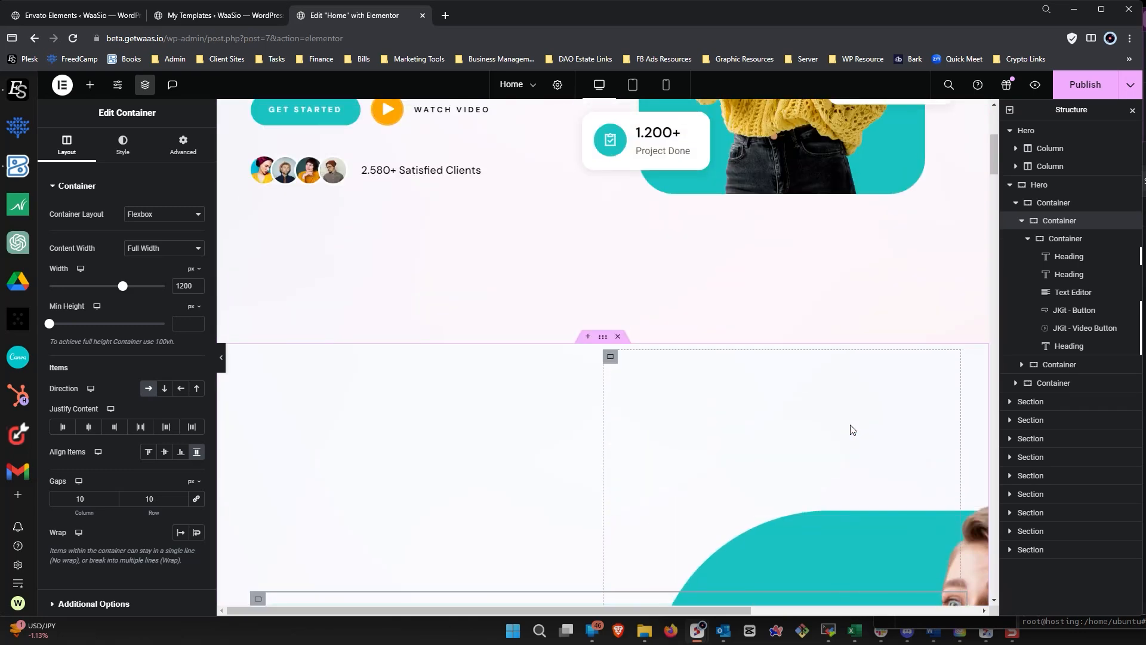
{"action": "scroll", "coordinate": [849, 424], "scroll_direction": "up", "scroll_amount": 1}
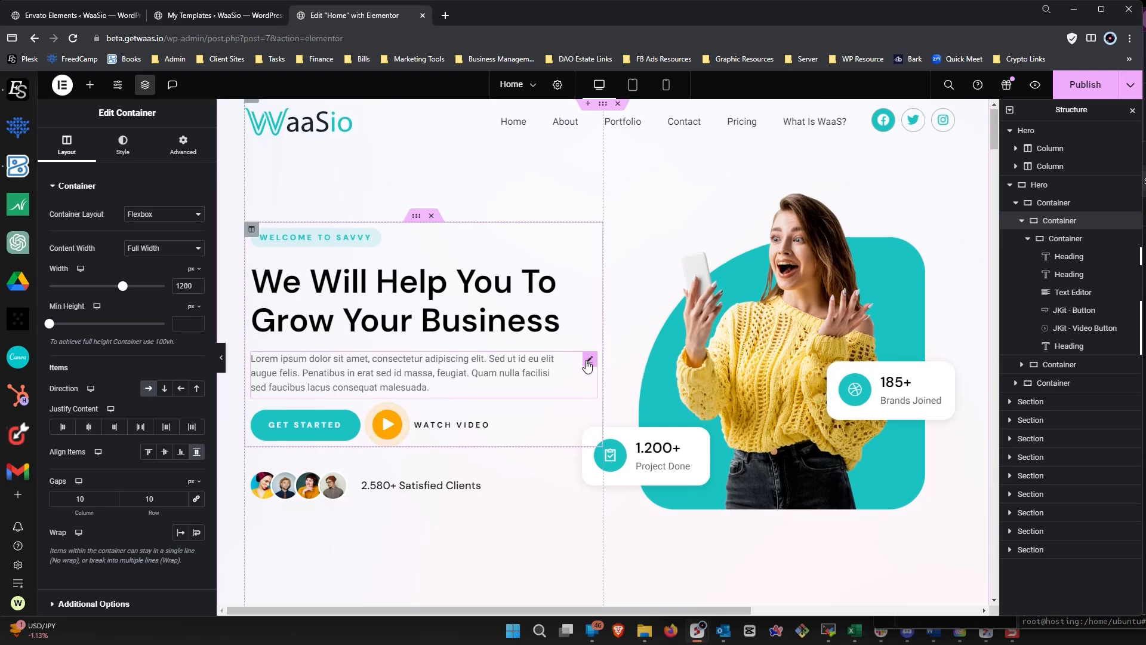
{"action": "scroll", "coordinate": [588, 364], "scroll_direction": "down", "scroll_amount": 5}
{"action": "scroll", "coordinate": [588, 366], "scroll_direction": "up", "scroll_amount": 2}
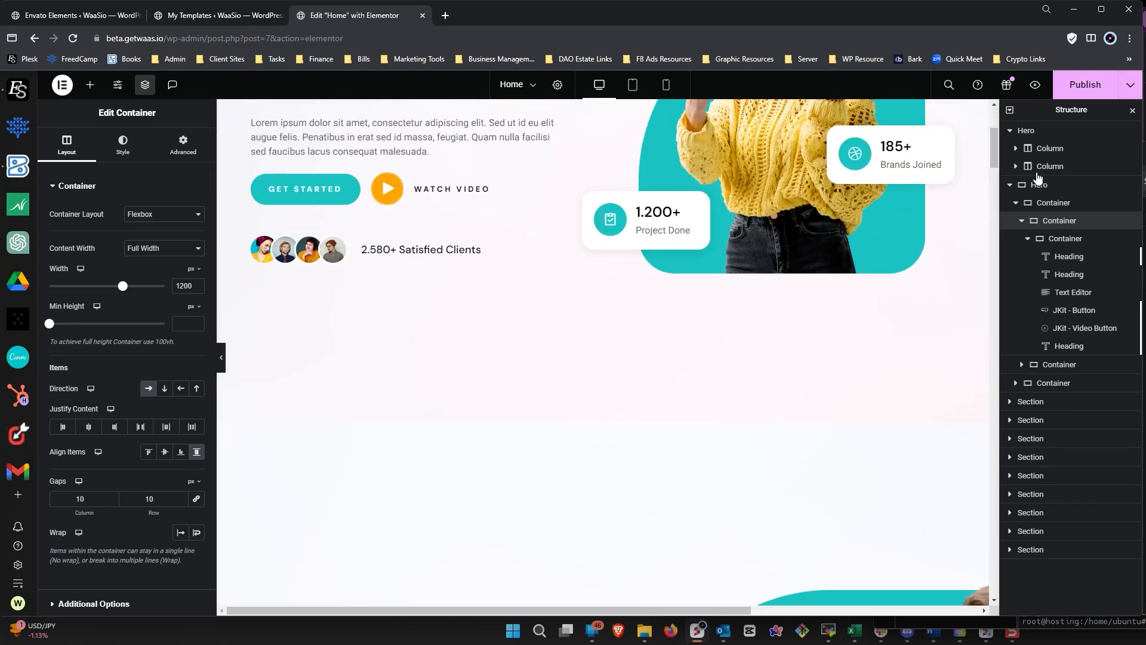
- Examine the background overlay settings of the original Hero section
{"action": "left_click", "coordinate": [1036, 131]}
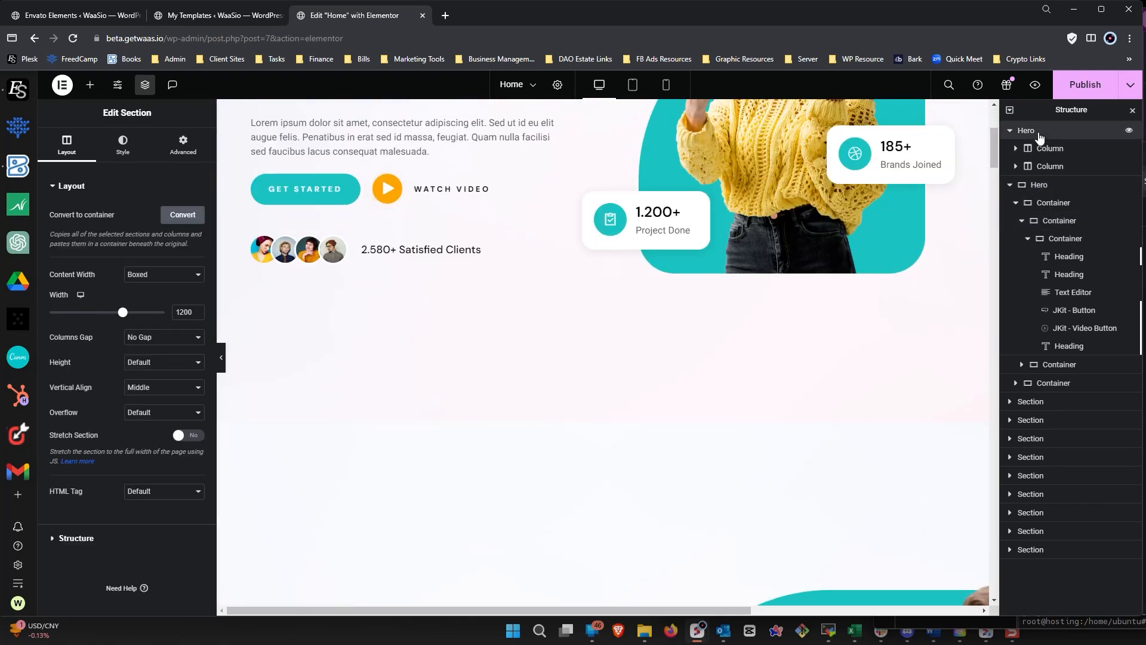
{"action": "left_click", "coordinate": [1010, 185]}
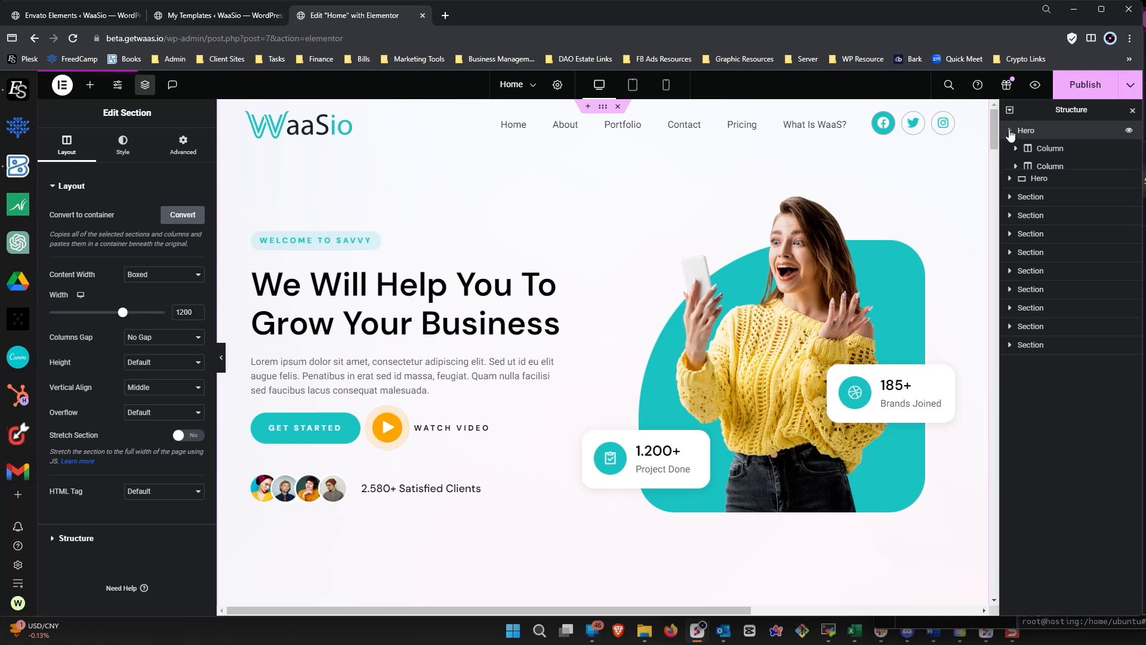
{"action": "left_click", "coordinate": [1010, 130]}
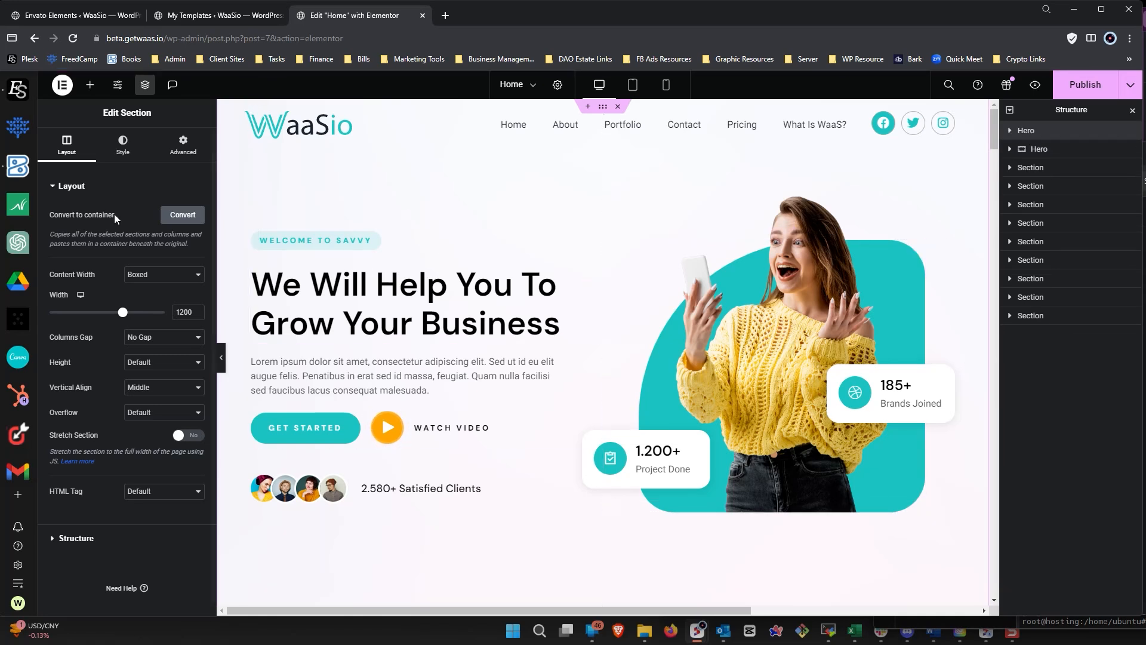
{"action": "left_click", "coordinate": [127, 149]}
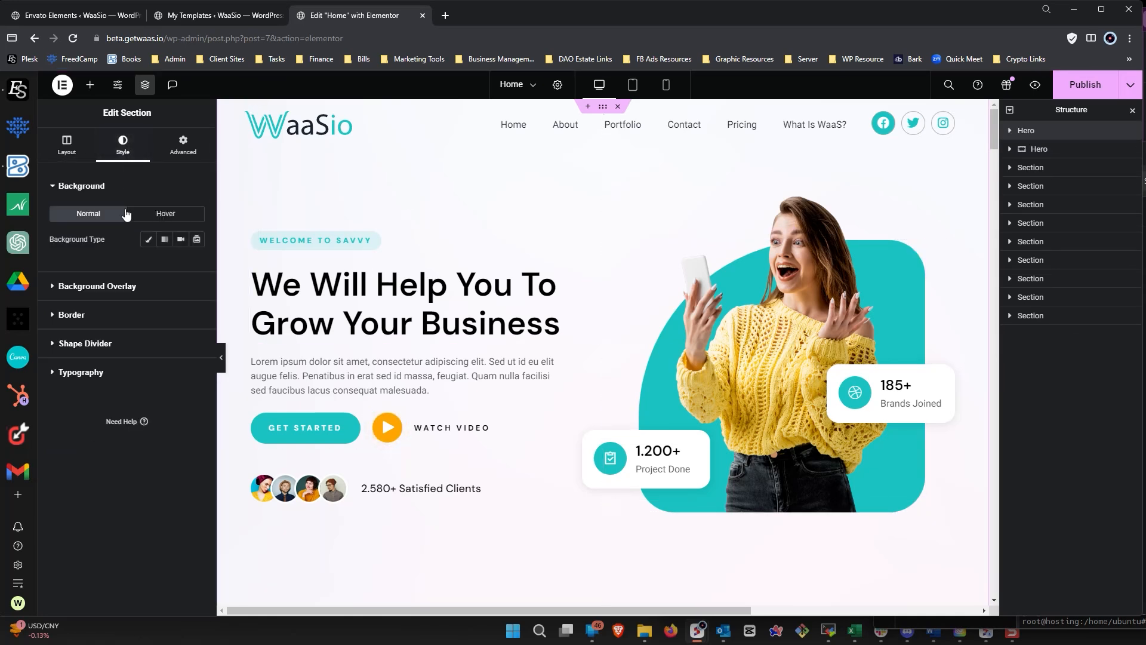
{"action": "left_click", "coordinate": [101, 286]}
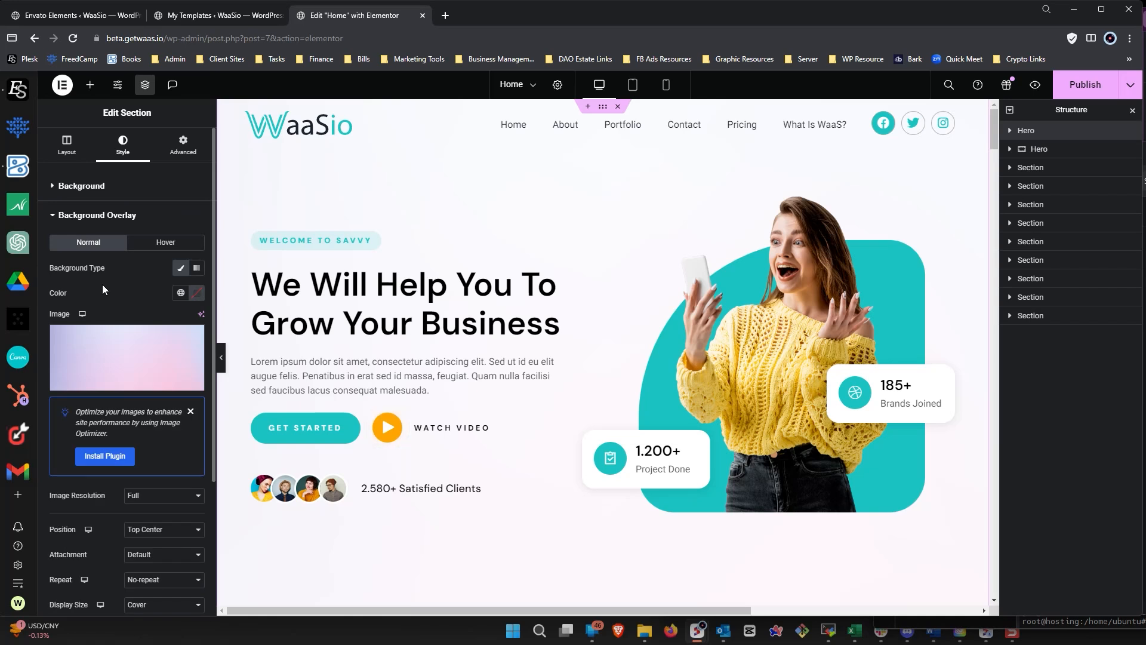
{"action": "mouse_move", "coordinate": [104, 353]}
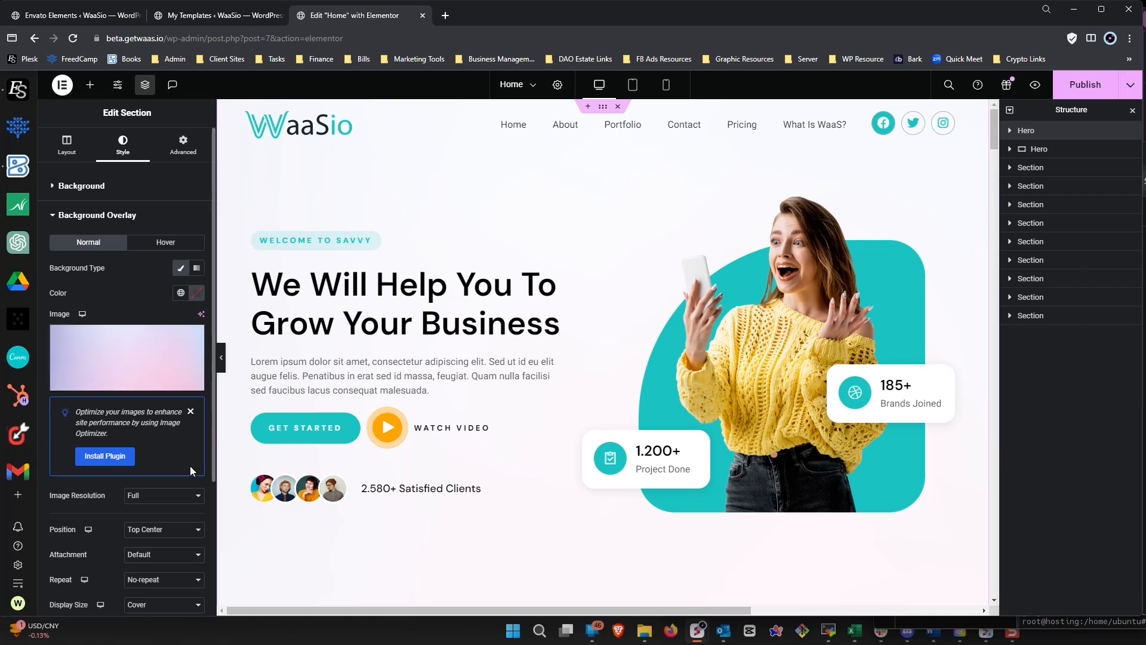
{"action": "mouse_move", "coordinate": [185, 334]}
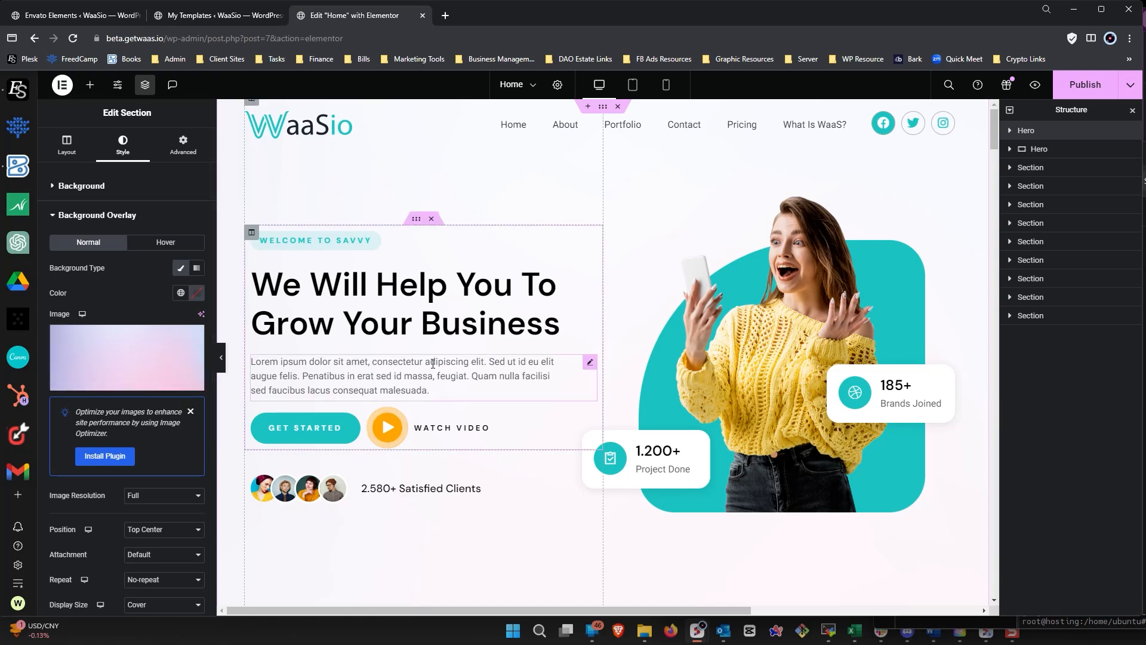
- Compare the background and content layout of the original Hero section with the converted Hero container down the page
{"action": "scroll", "coordinate": [532, 366], "scroll_direction": "down", "scroll_amount": 4}
{"action": "scroll", "coordinate": [534, 366], "scroll_direction": "up", "scroll_amount": 3}
{"action": "scroll", "coordinate": [537, 367], "scroll_direction": "down", "scroll_amount": 13}
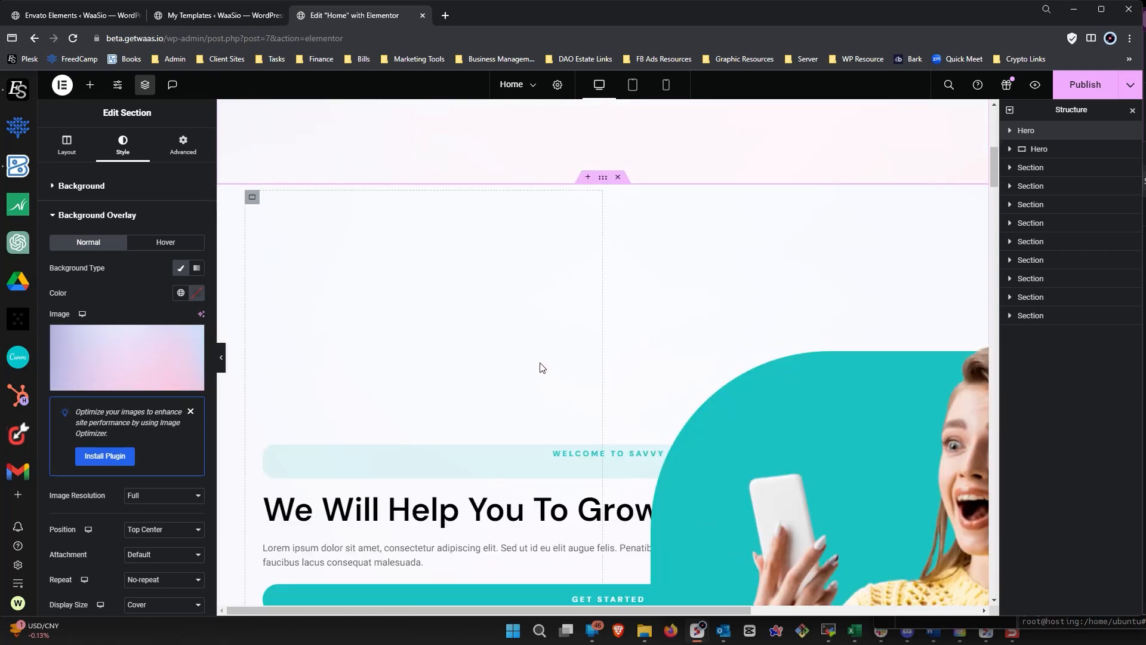
{"action": "scroll", "coordinate": [557, 370], "scroll_direction": "up", "scroll_amount": 2}
{"action": "scroll", "coordinate": [476, 328], "scroll_direction": "up", "scroll_amount": 5}
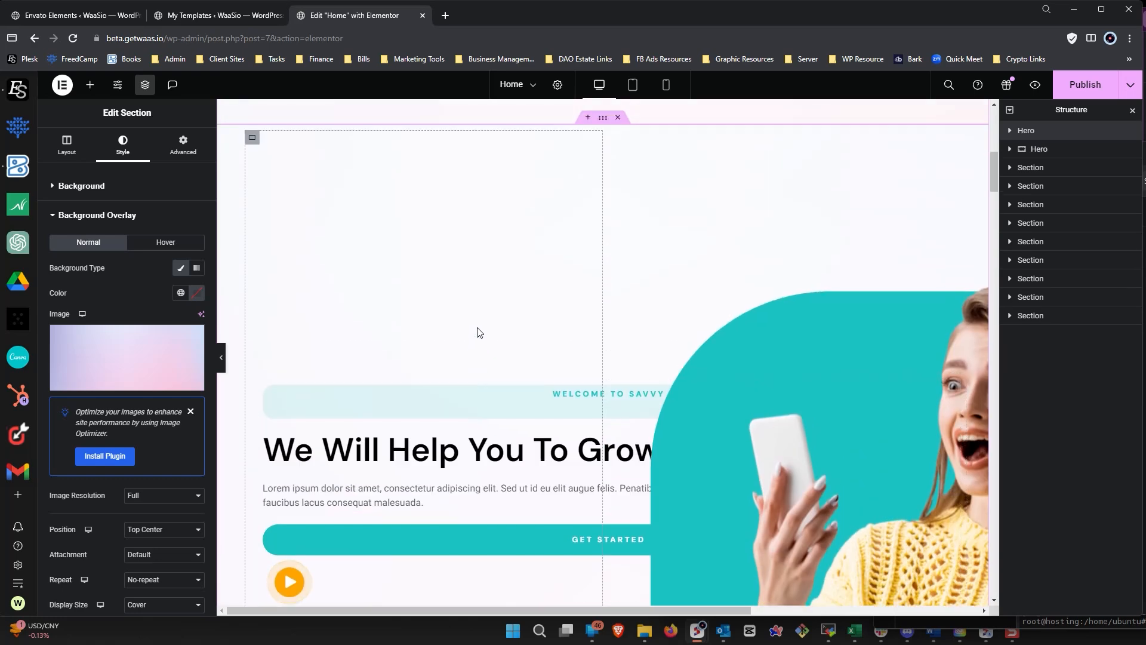
{"action": "scroll", "coordinate": [564, 306], "scroll_direction": "down", "scroll_amount": 4}
{"action": "scroll", "coordinate": [567, 317], "scroll_direction": "down", "scroll_amount": 6}
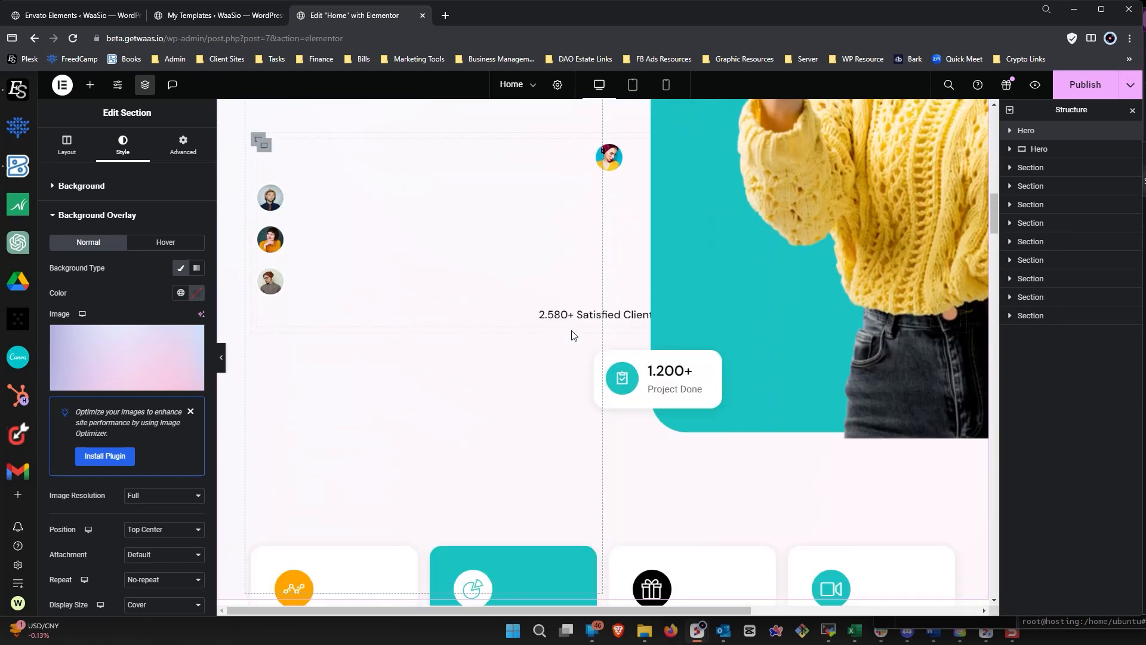
{"action": "scroll", "coordinate": [575, 323], "scroll_direction": "up", "scroll_amount": 11}
{"action": "scroll", "coordinate": [578, 327], "scroll_direction": "down", "scroll_amount": 5}
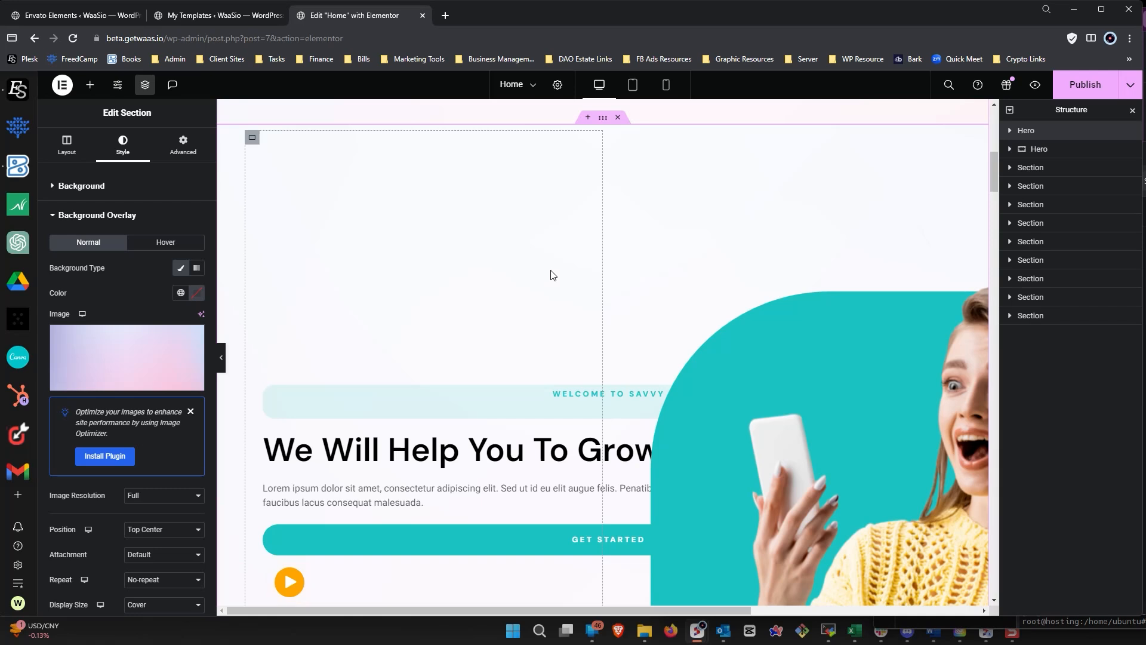
{"action": "scroll", "coordinate": [570, 245], "scroll_direction": "up", "scroll_amount": 2}
- Check the layout and spacing settings of the converted Hero container and of its first column container
{"action": "left_click", "coordinate": [1037, 149]}
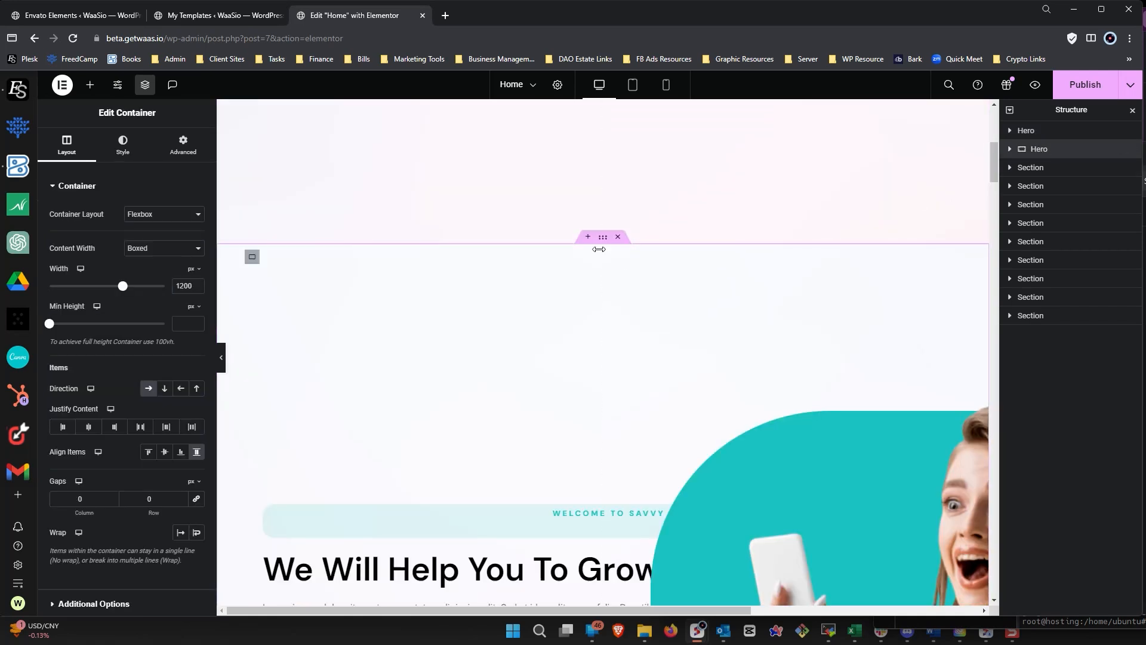
{"action": "left_click", "coordinate": [183, 144]}
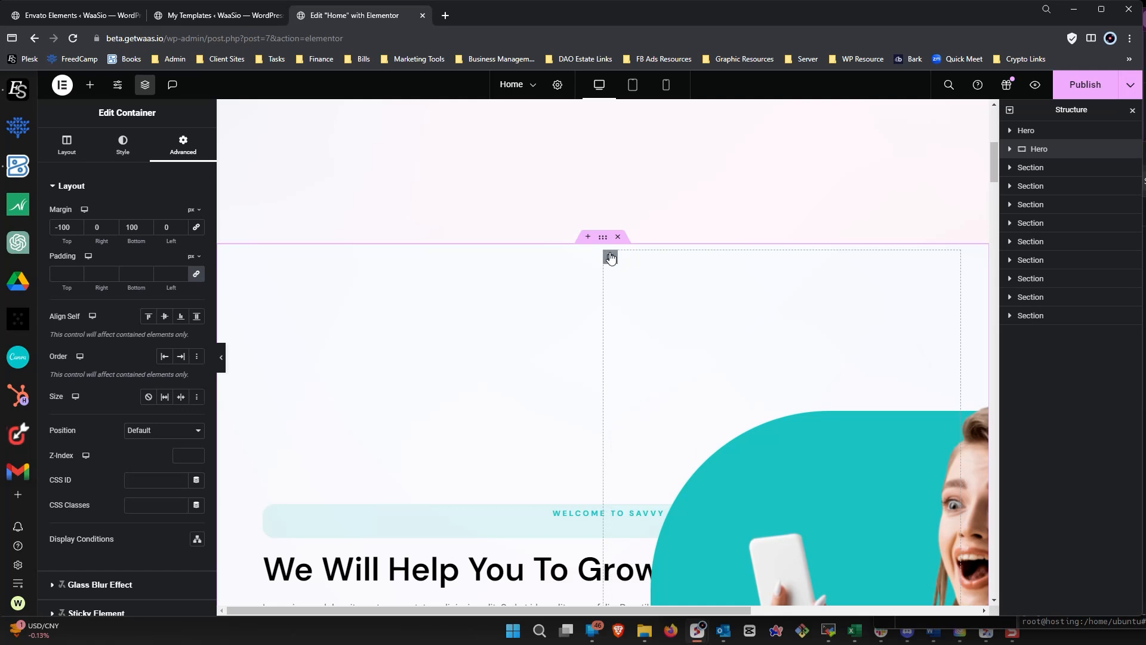
{"action": "left_click", "coordinate": [252, 259]}
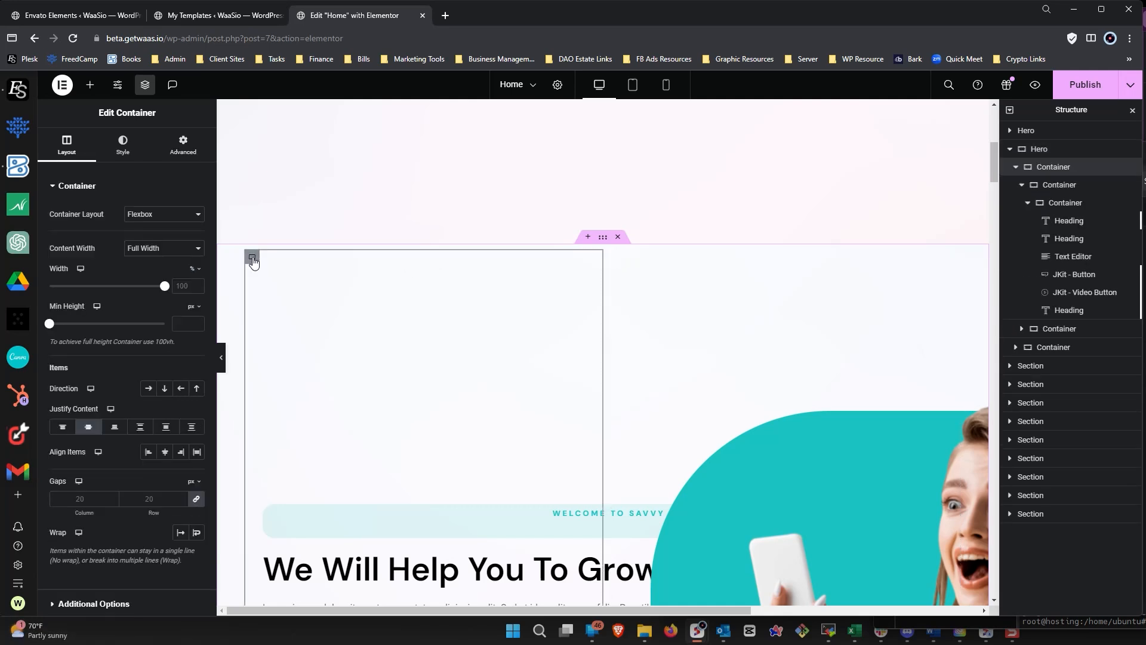
{"action": "left_click", "coordinate": [174, 153]}
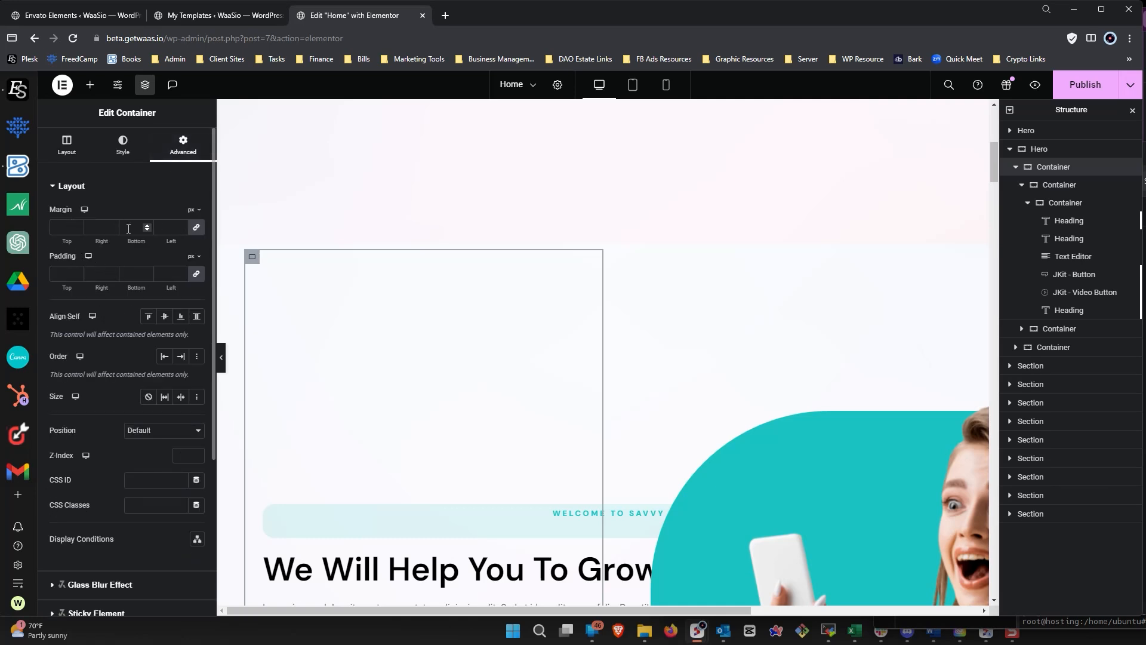
{"action": "left_click", "coordinate": [123, 150]}
{"action": "left_click", "coordinate": [67, 145]}
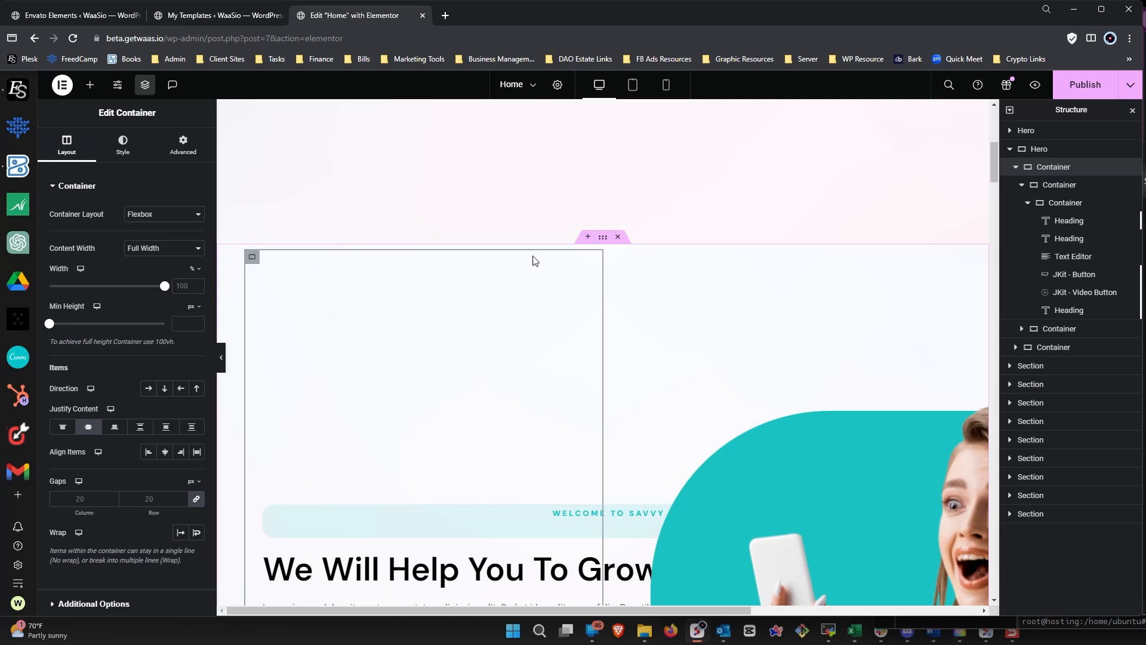
- Compare the layout settings of the container wrapping the converted headline and buttons with those of the original Hero's first inner section
{"action": "scroll", "coordinate": [290, 382], "scroll_direction": "down", "scroll_amount": 2}
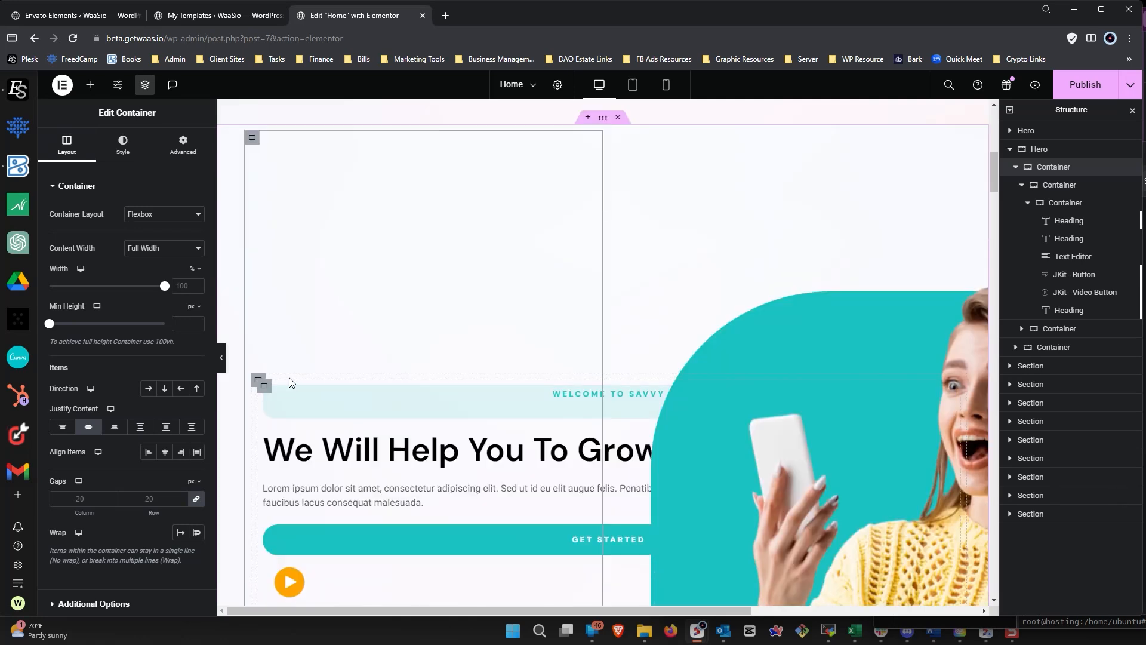
{"action": "scroll", "coordinate": [291, 382], "scroll_direction": "down", "scroll_amount": 6}
{"action": "scroll", "coordinate": [285, 388], "scroll_direction": "up", "scroll_amount": 4}
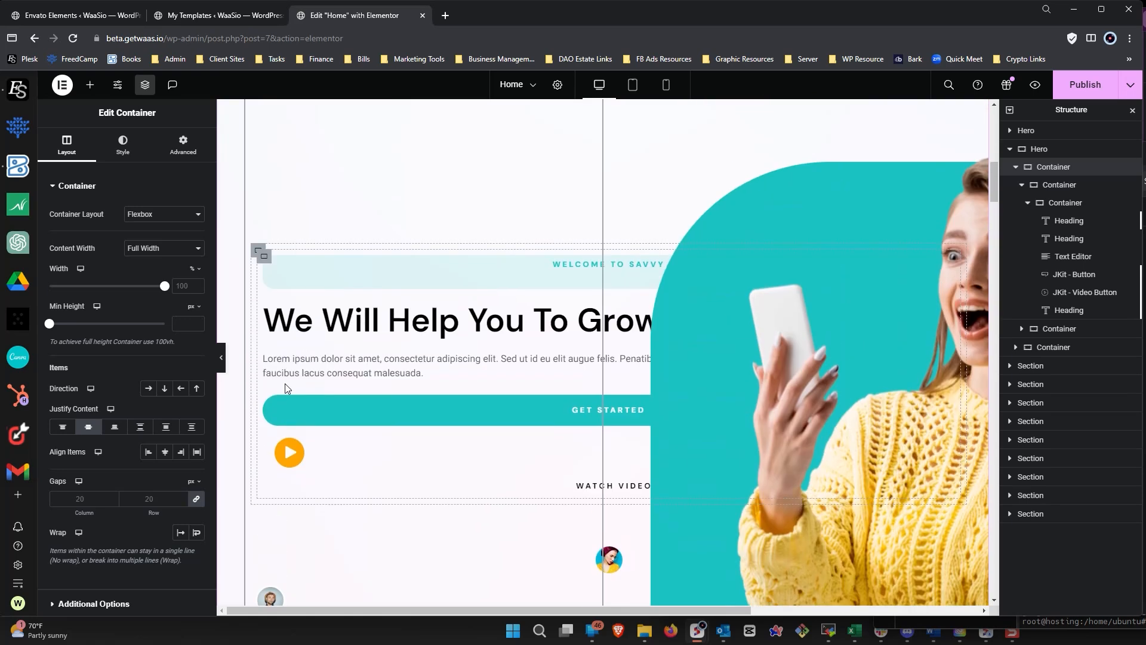
{"action": "left_click", "coordinate": [257, 261]}
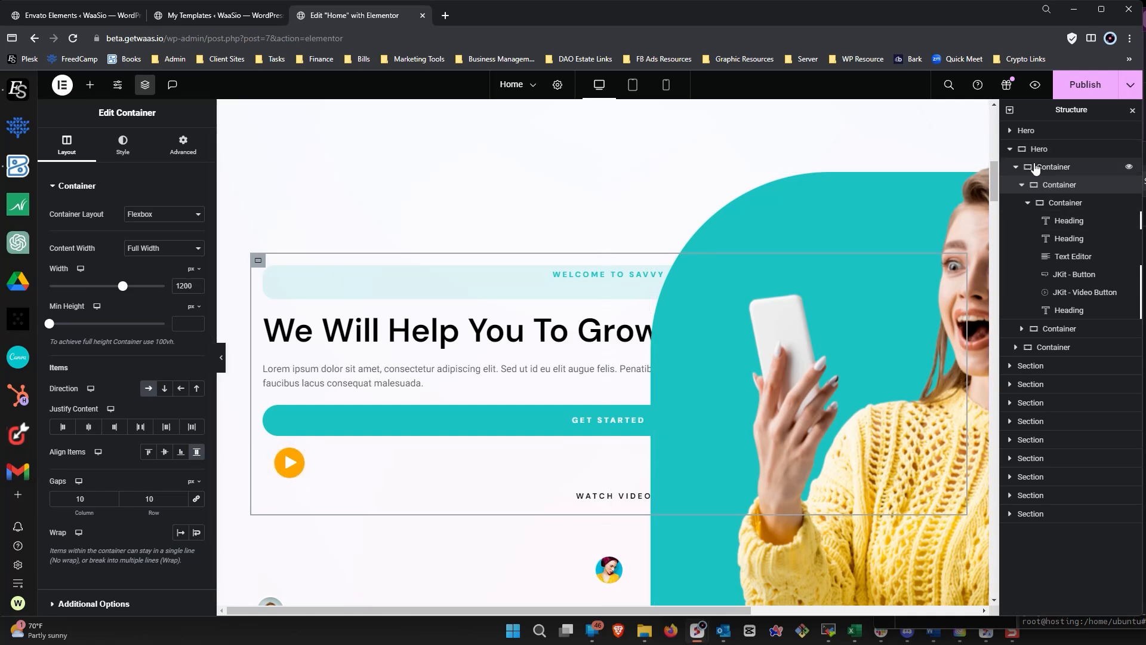
{"action": "left_click", "coordinate": [1013, 129]}
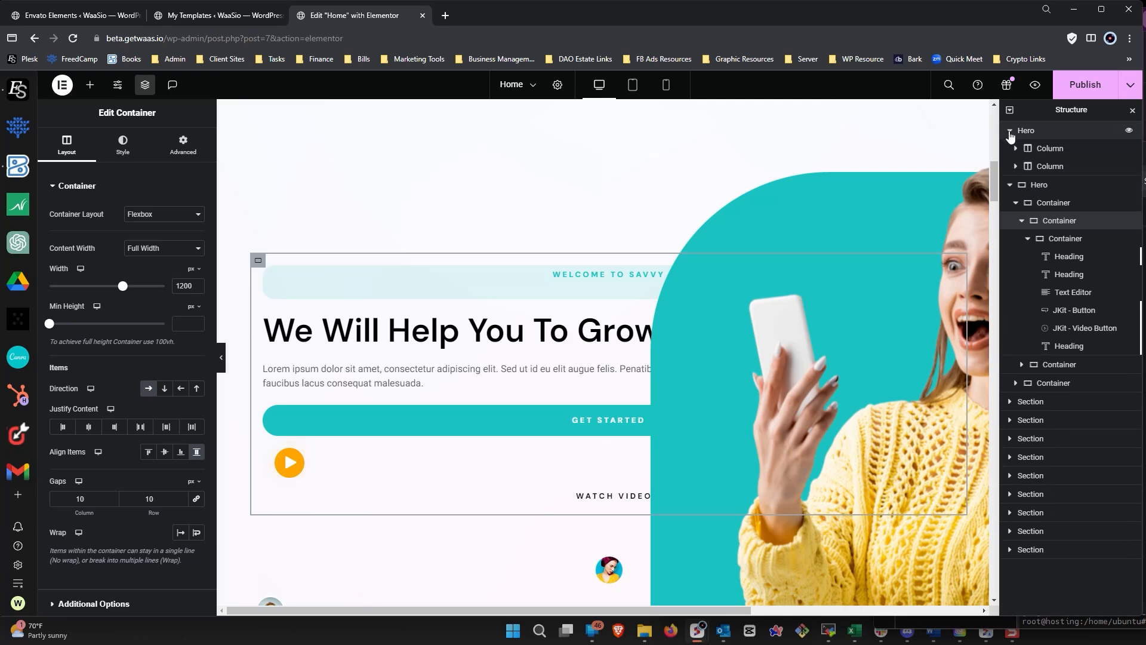
{"action": "left_click", "coordinate": [1015, 148]}
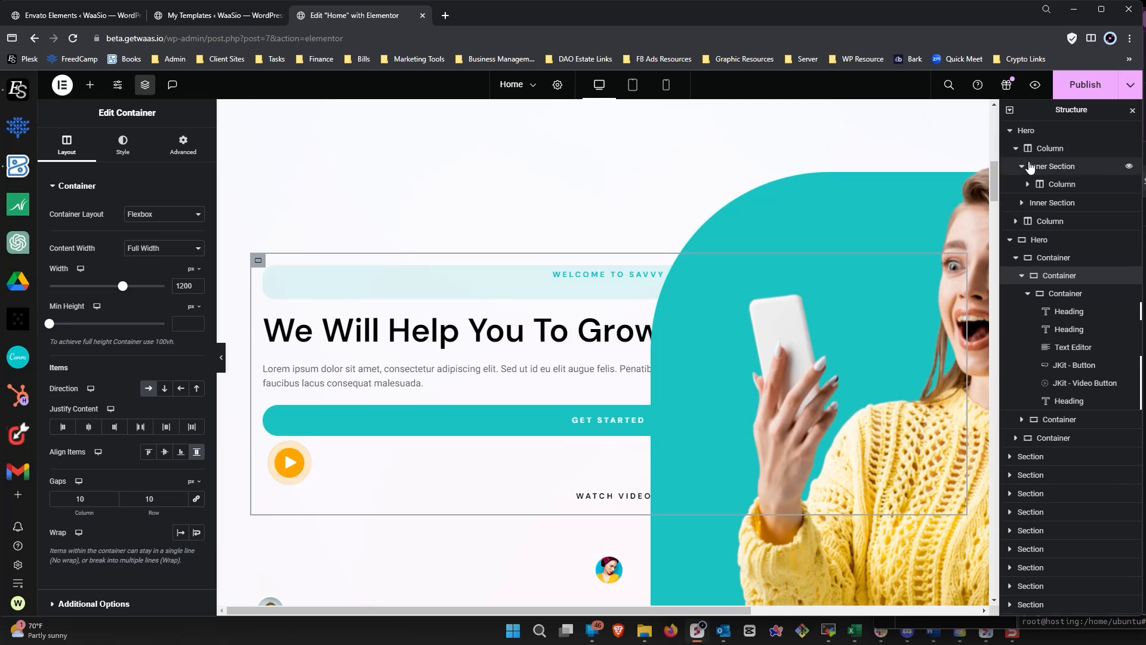
{"action": "left_click", "coordinate": [1041, 169]}
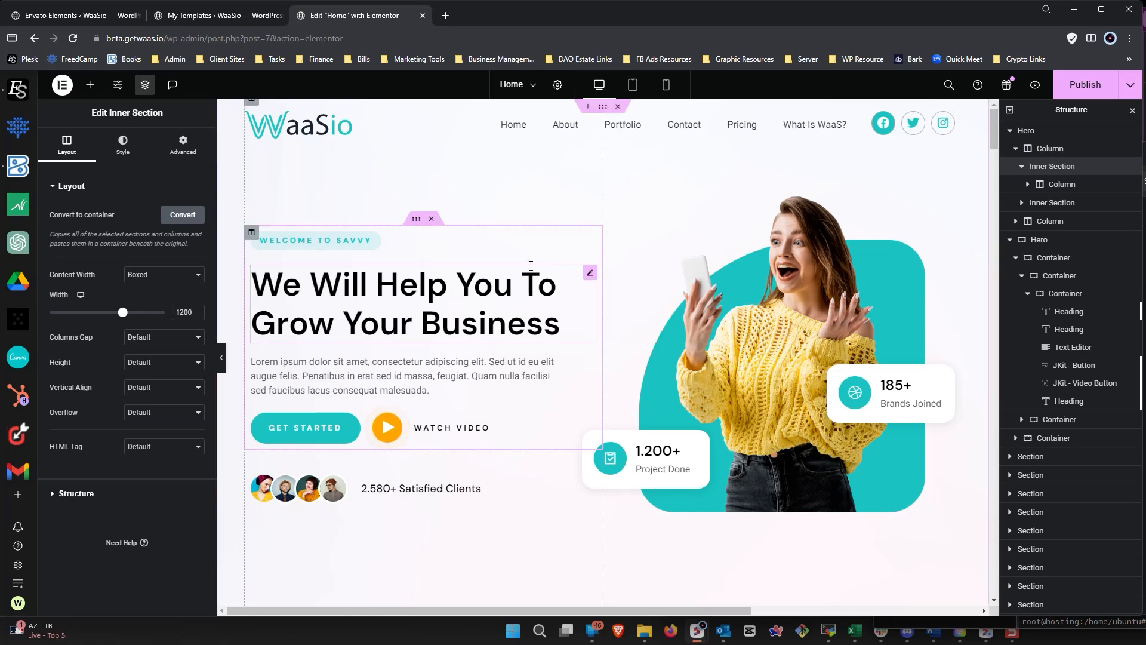
- Clear the fixed width of the container wrapping the converted Hero's headline, text and buttons
{"action": "scroll", "coordinate": [531, 265], "scroll_direction": "down", "scroll_amount": 13}
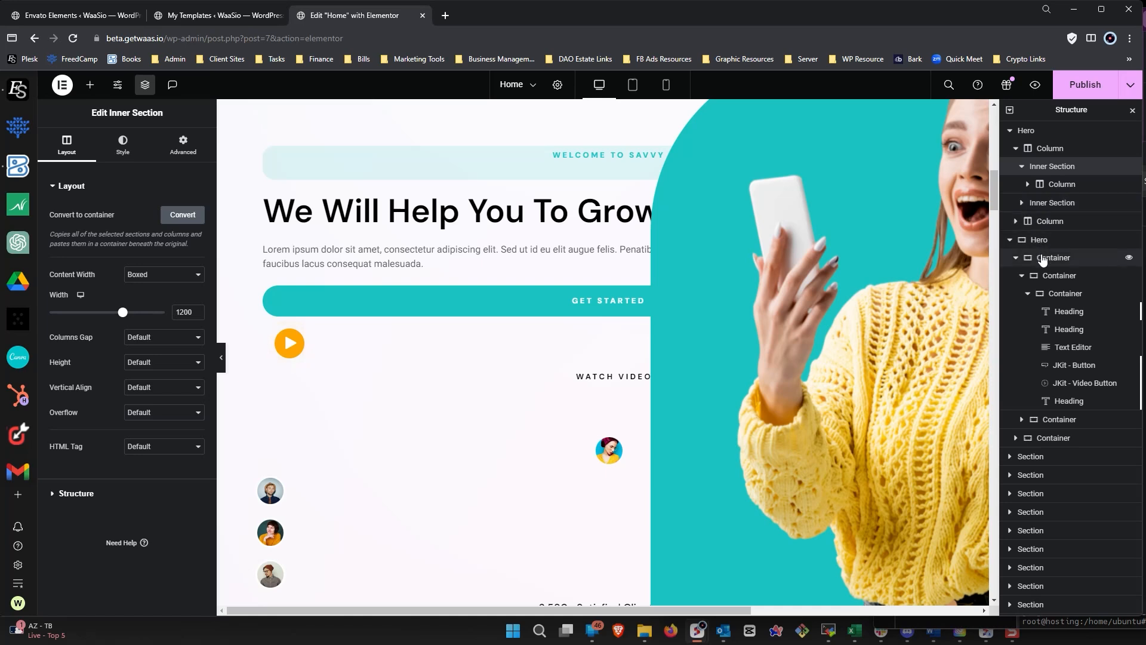
{"action": "left_click", "coordinate": [1045, 275]}
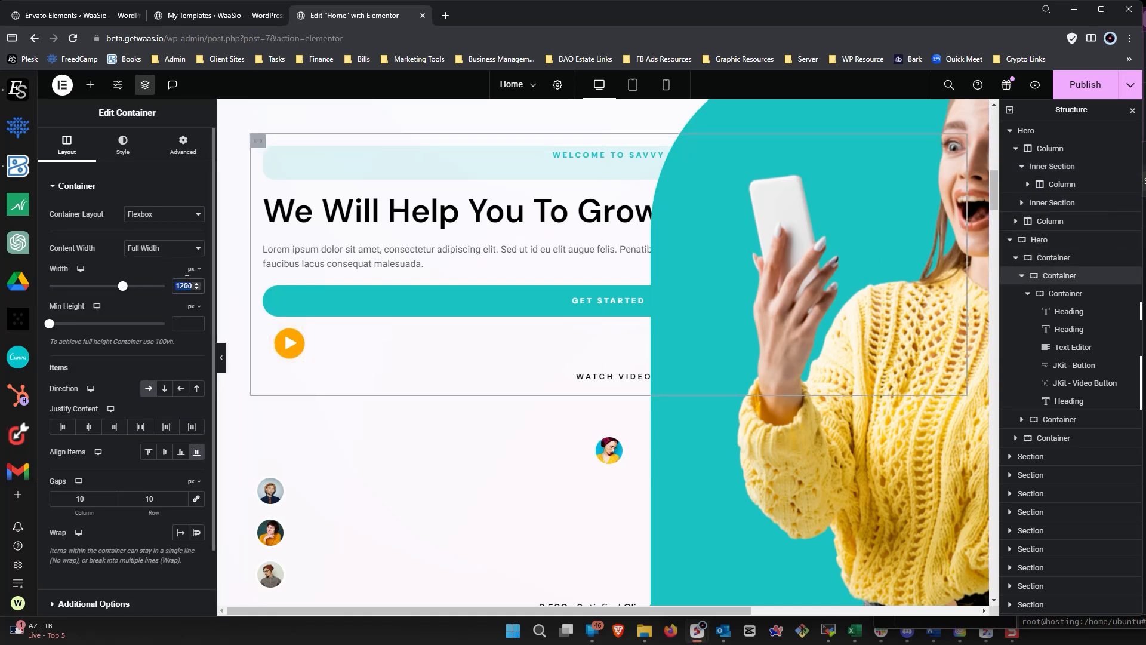
{"action": "key", "text": "BackSpace"}
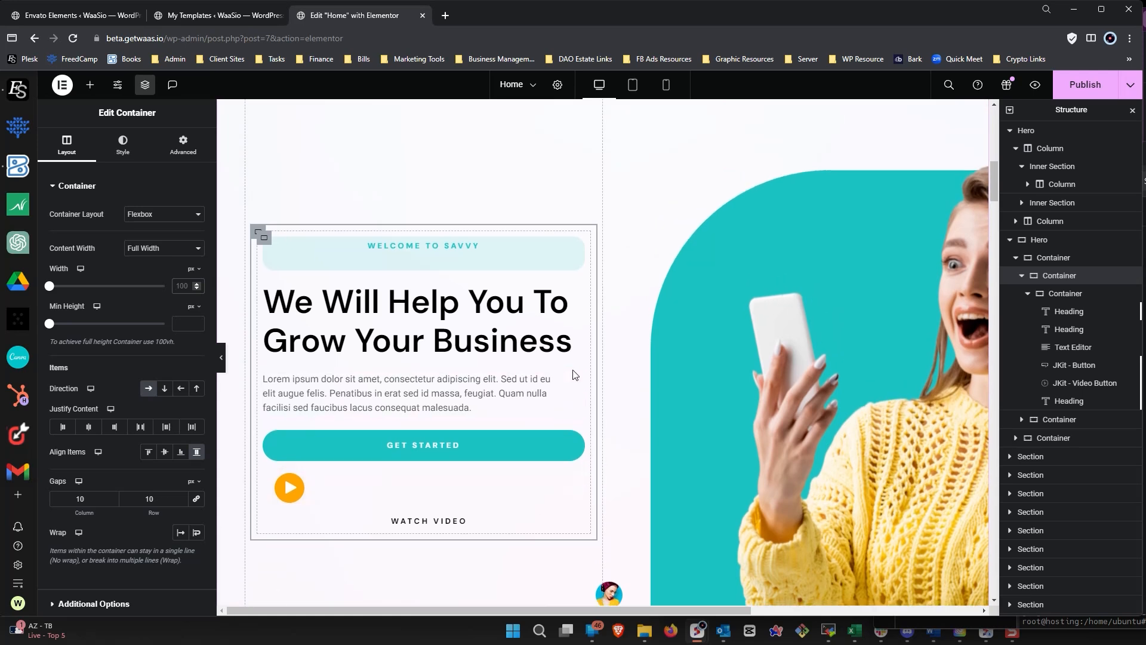
- Clear the fixed width of the container holding the client avatars and Satisfied Clients heading, and check its inner container's width
{"action": "scroll", "coordinate": [549, 397], "scroll_direction": "down", "scroll_amount": 2}
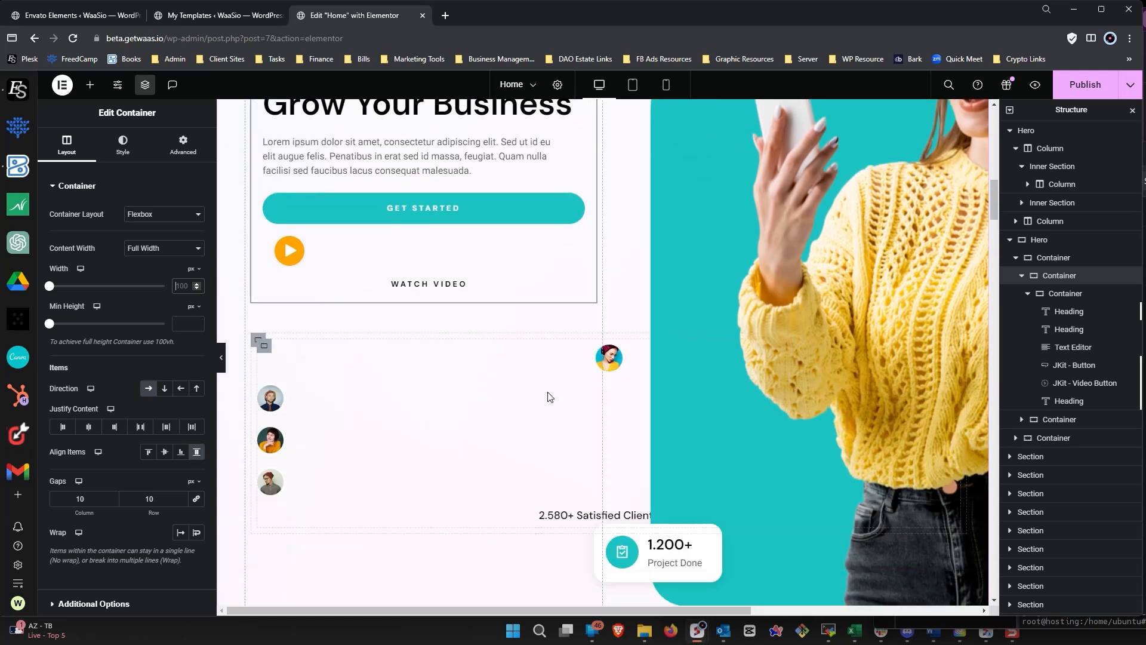
{"action": "left_click", "coordinate": [258, 340]}
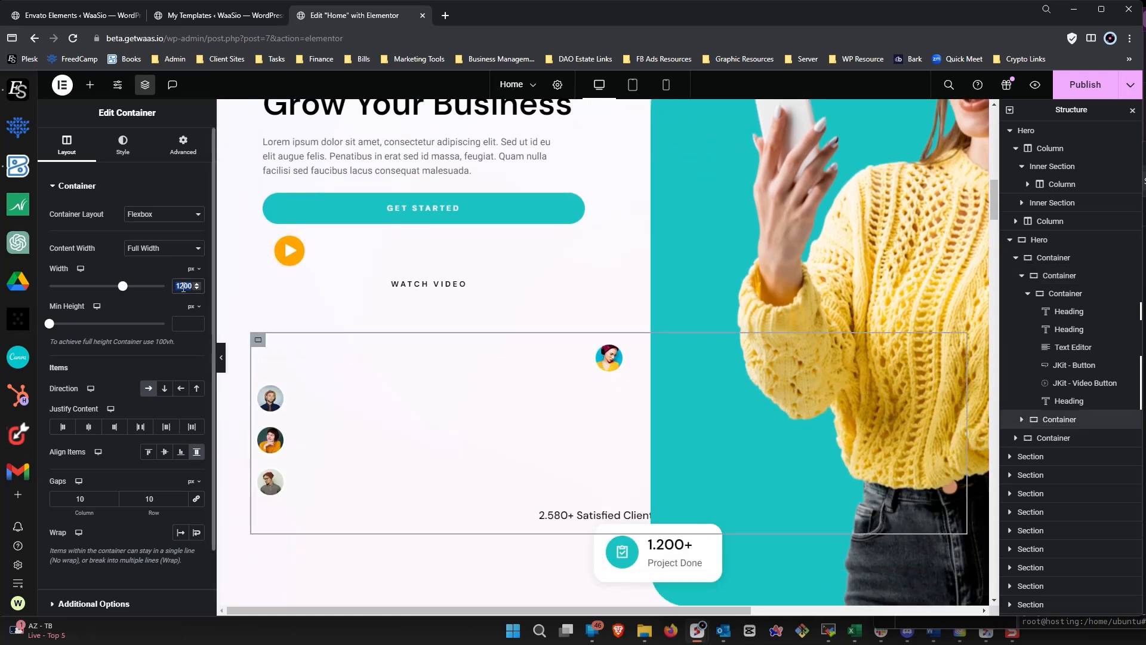
{"action": "key", "text": "BackSpace"}
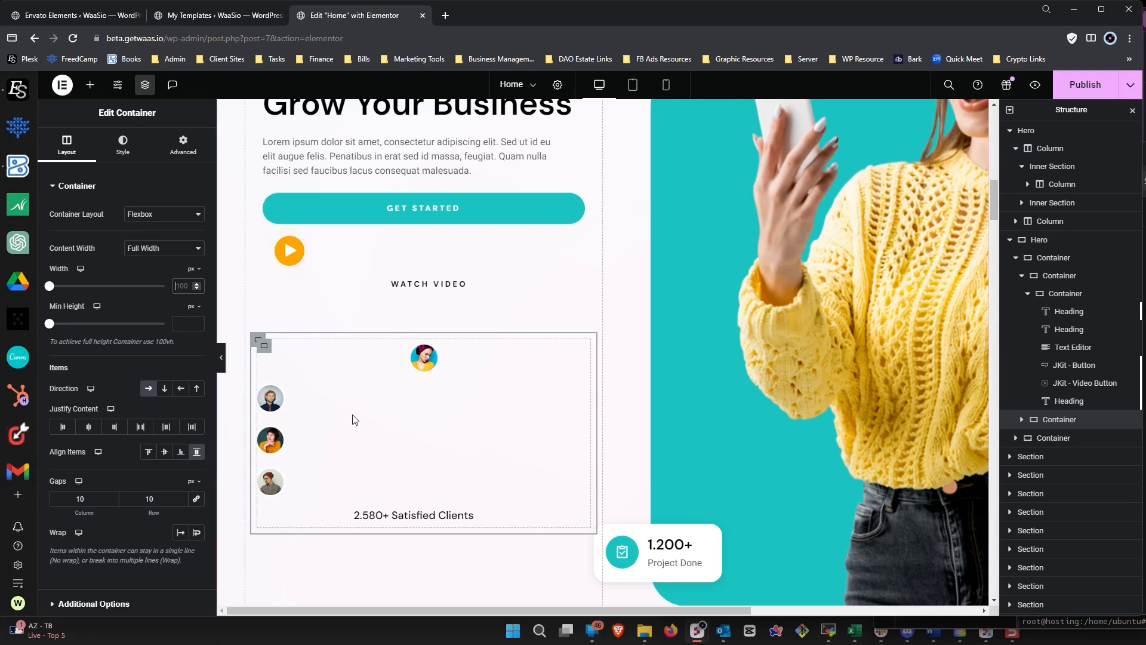
{"action": "left_click", "coordinate": [263, 348]}
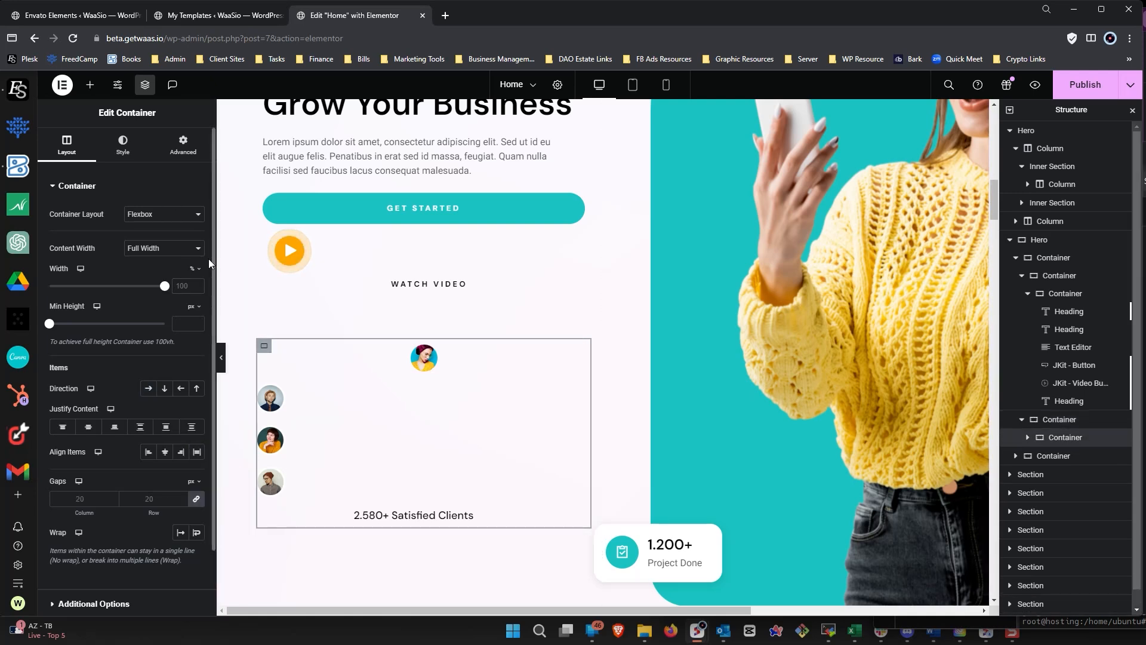
{"action": "left_click", "coordinate": [258, 339]}
{"action": "scroll", "coordinate": [330, 374], "scroll_direction": "down", "scroll_amount": 4}
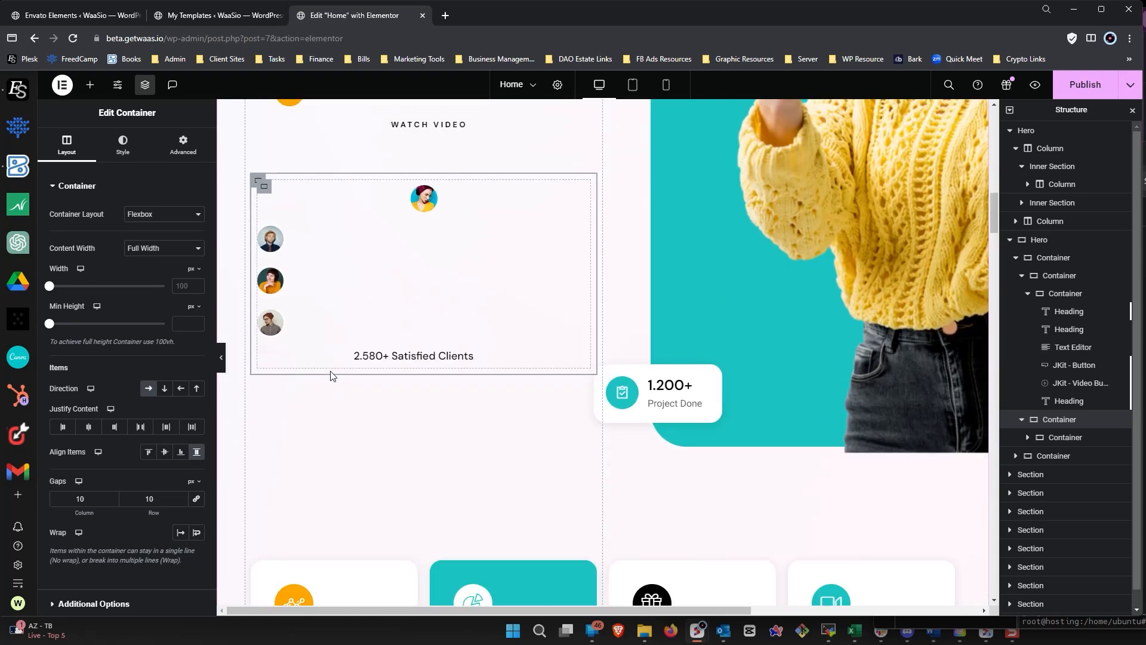
- Clear the fixed width of the container wrapping the woman's image in the converted Hero's second column
{"action": "scroll", "coordinate": [603, 292], "scroll_direction": "up", "scroll_amount": 10}
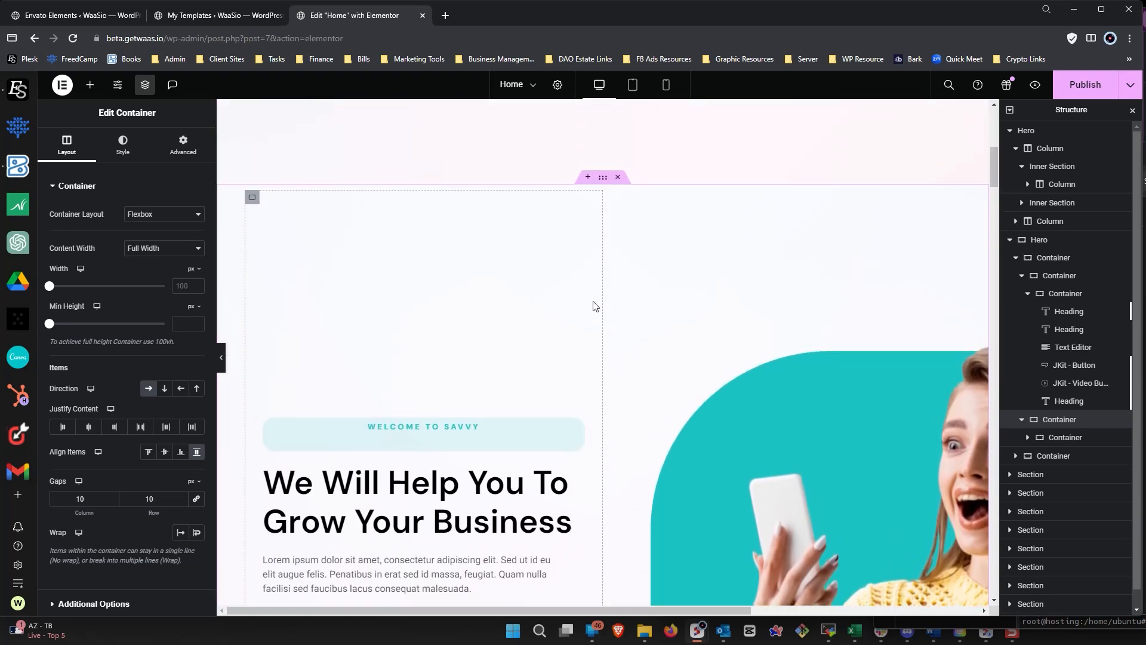
{"action": "left_click", "coordinate": [616, 234]}
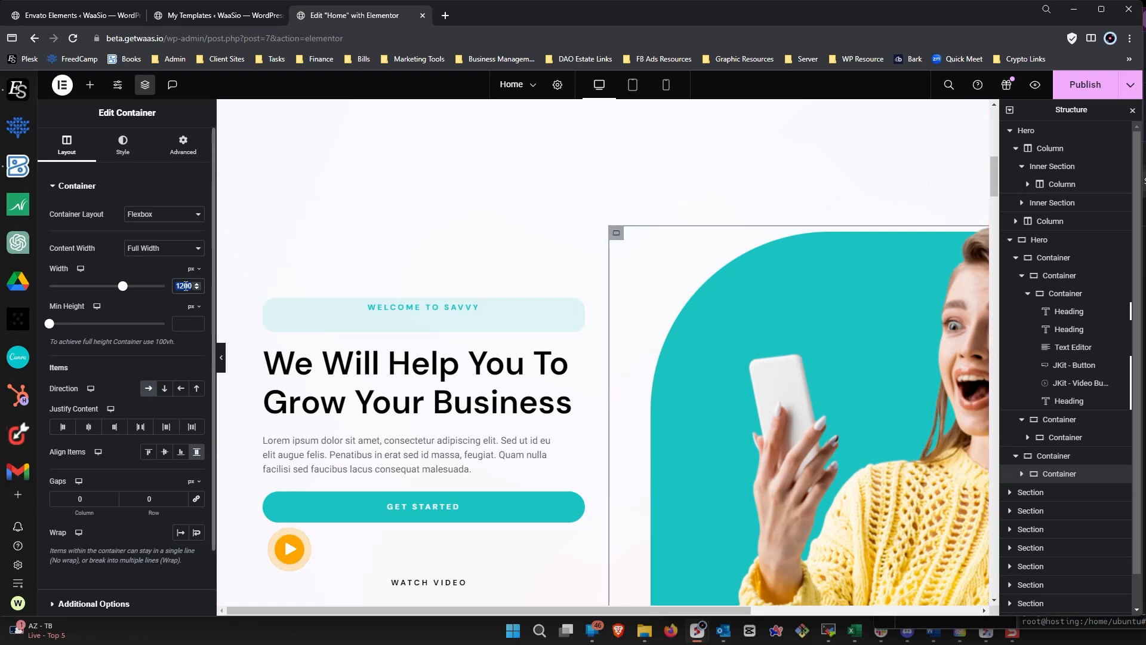
{"action": "key", "text": "BackSpace"}
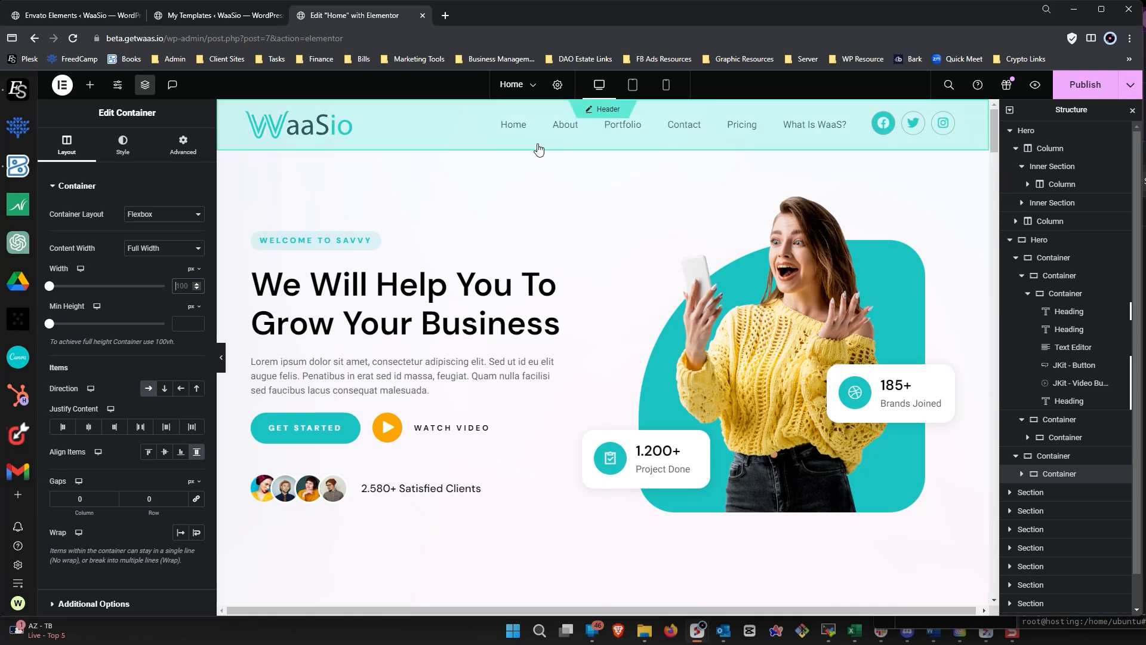
- Check the converted Hero container's margin and padding settings and compare its overall layout with the original Hero
{"action": "scroll", "coordinate": [609, 262], "scroll_direction": "down", "scroll_amount": 6}
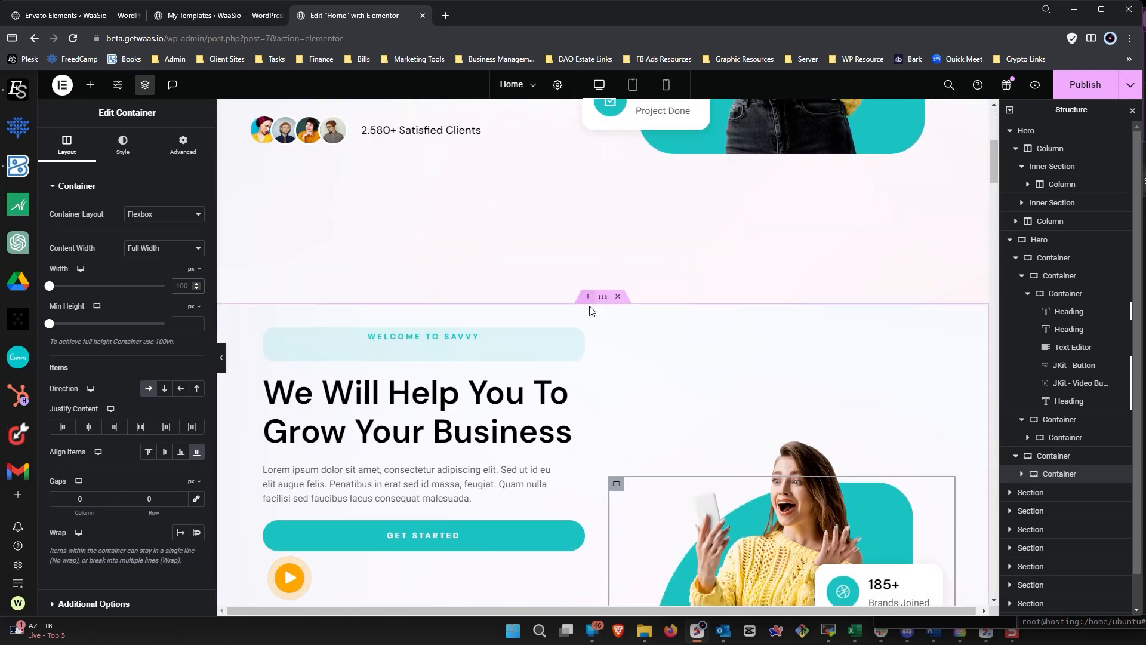
{"action": "left_click", "coordinate": [603, 297]}
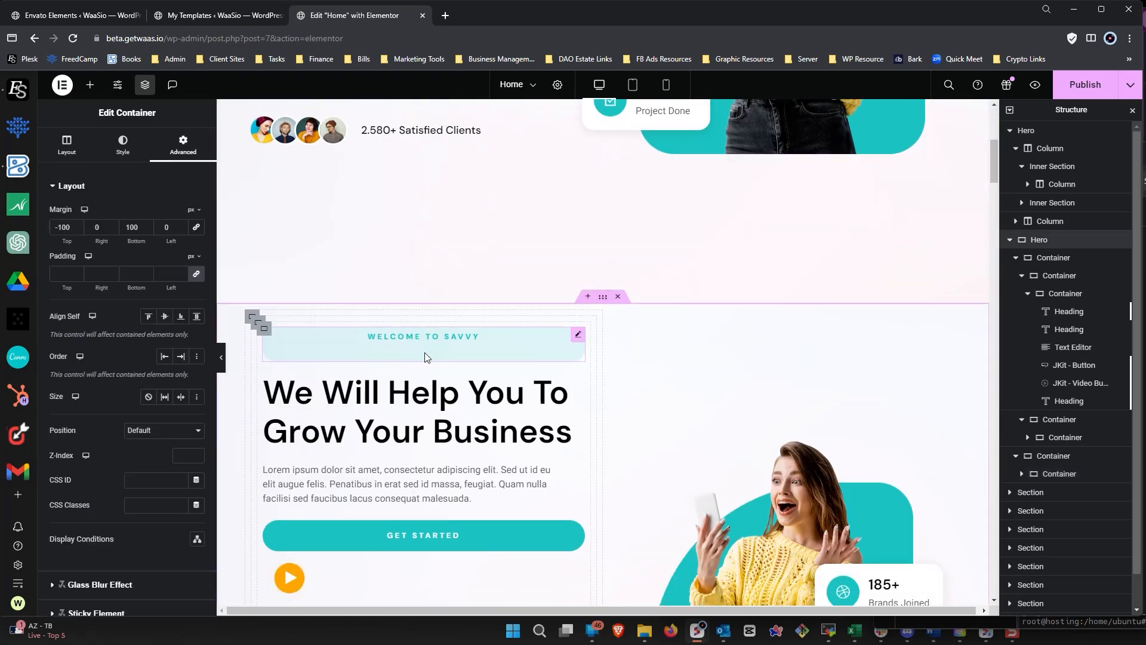
{"action": "scroll", "coordinate": [521, 324], "scroll_direction": "up", "scroll_amount": 6}
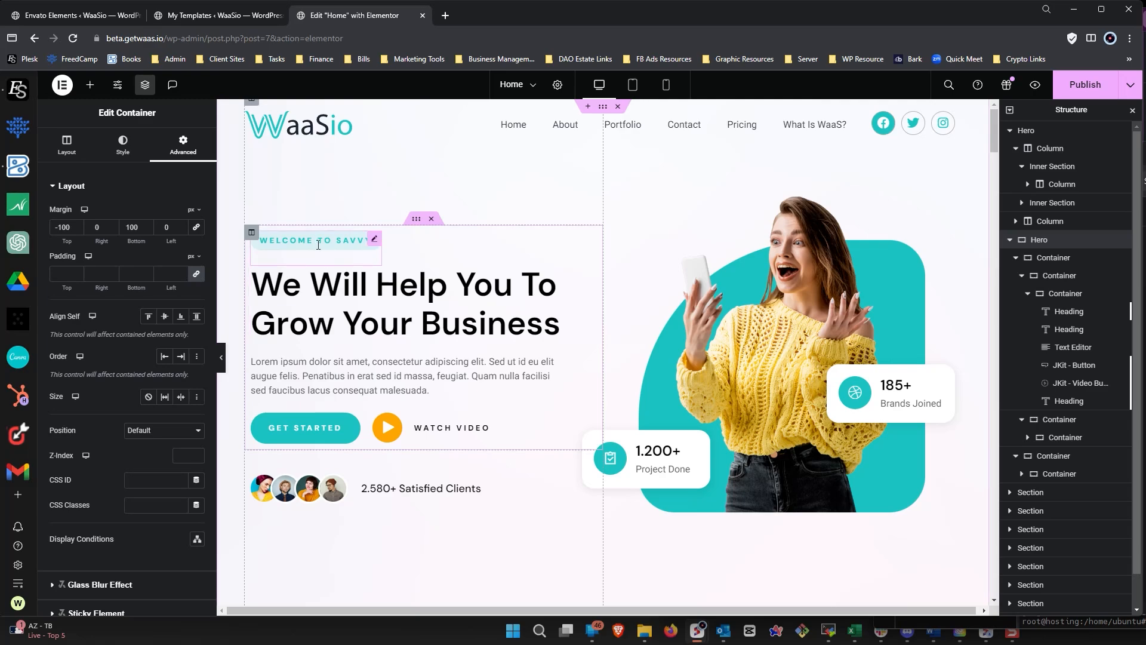
{"action": "scroll", "coordinate": [405, 280], "scroll_direction": "down", "scroll_amount": 5}
{"action": "scroll", "coordinate": [421, 345], "scroll_direction": "down", "scroll_amount": 1}
{"action": "scroll", "coordinate": [483, 349], "scroll_direction": "up", "scroll_amount": 6}
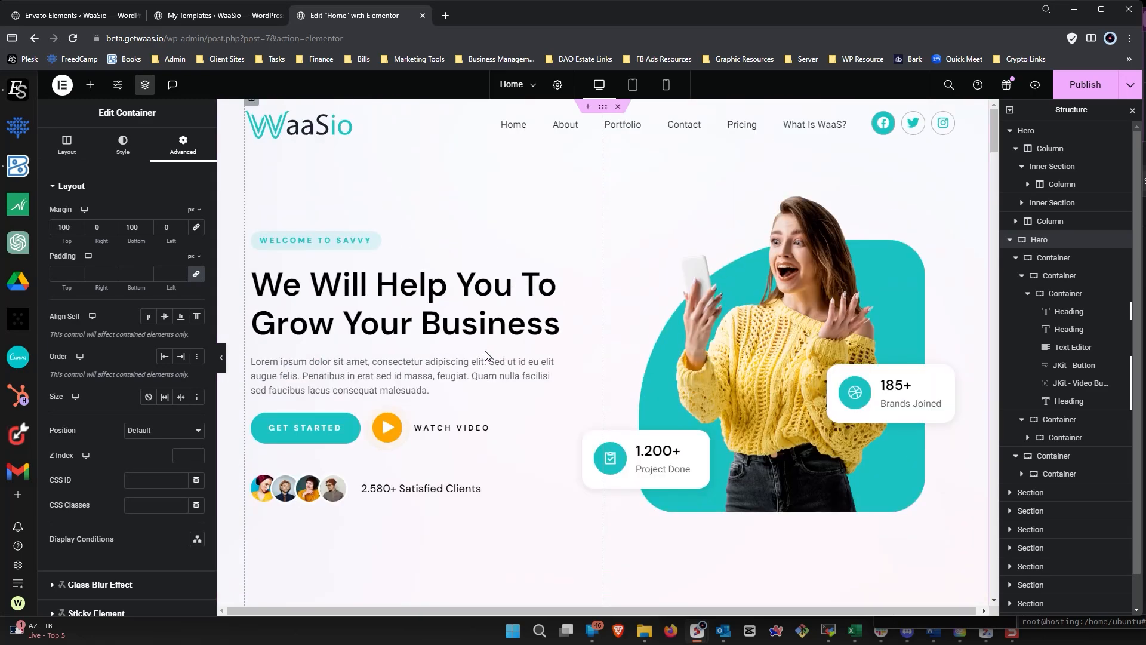
{"action": "scroll", "coordinate": [486, 357], "scroll_direction": "down", "scroll_amount": 5}
{"action": "scroll", "coordinate": [485, 357], "scroll_direction": "down", "scroll_amount": 6}
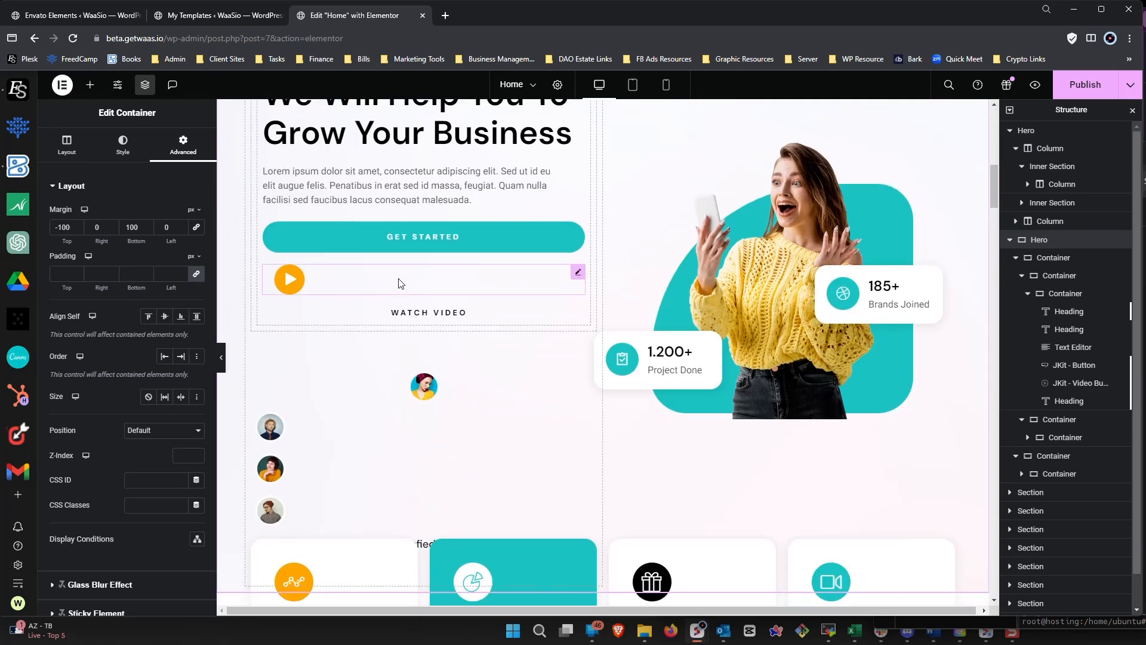
{"action": "scroll", "coordinate": [485, 307], "scroll_direction": "up", "scroll_amount": 8}
{"action": "scroll", "coordinate": [452, 287], "scroll_direction": "up", "scroll_amount": 1}
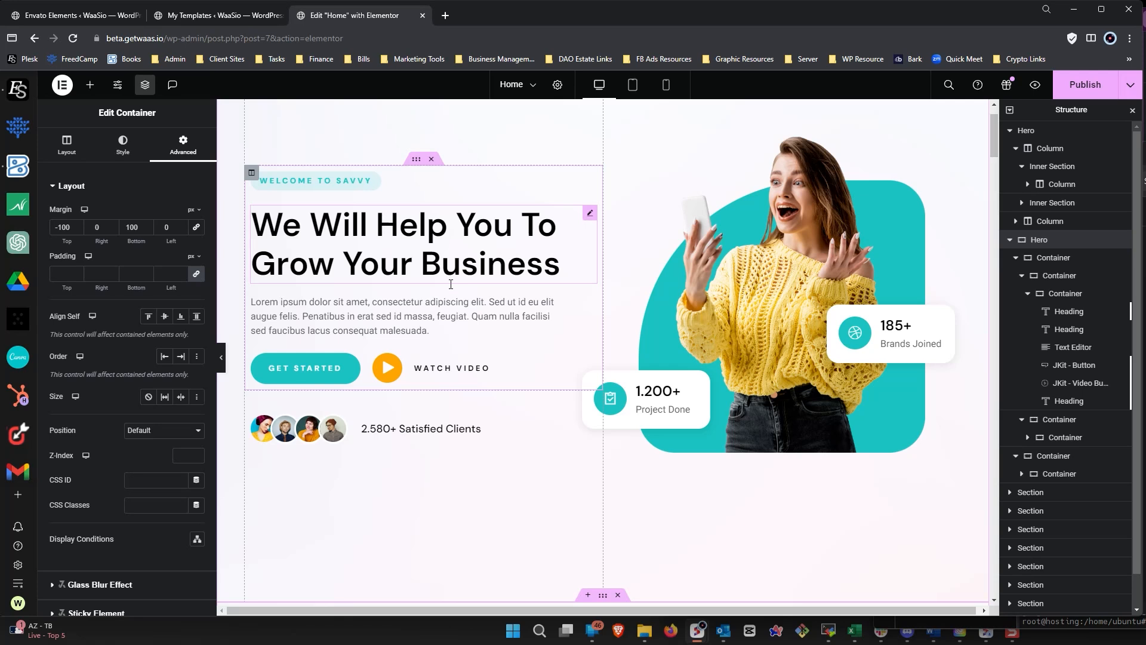
{"action": "scroll", "coordinate": [451, 287], "scroll_direction": "up", "scroll_amount": 1}
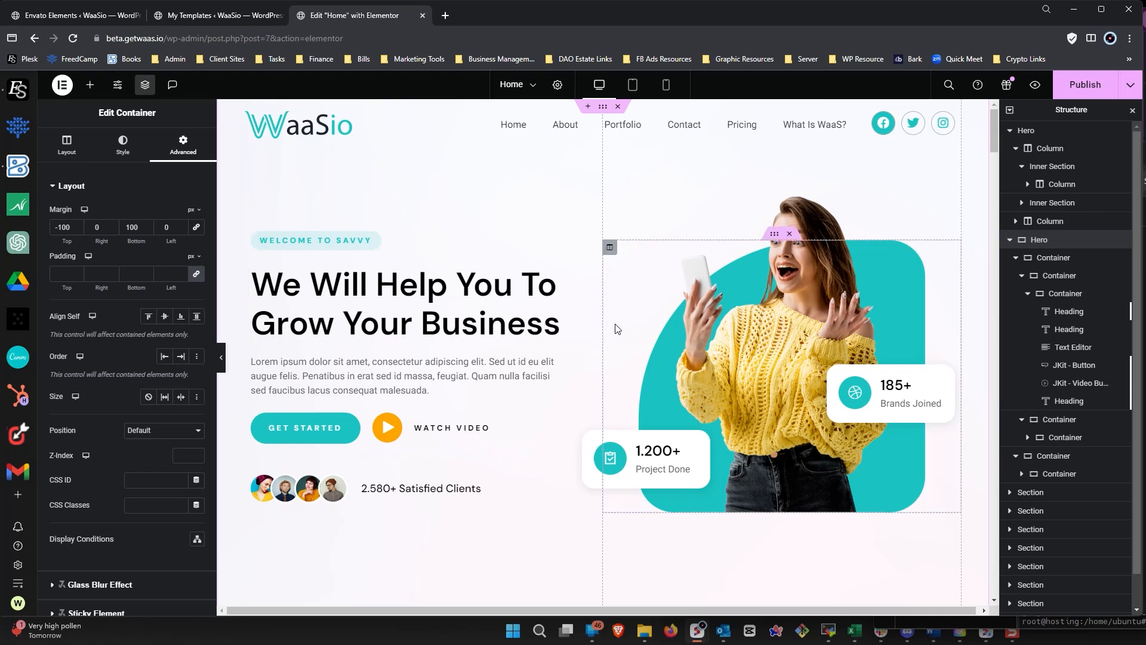
{"action": "scroll", "coordinate": [617, 329], "scroll_direction": "down", "scroll_amount": 1}
{"action": "scroll", "coordinate": [567, 310], "scroll_direction": "up", "scroll_amount": 1}
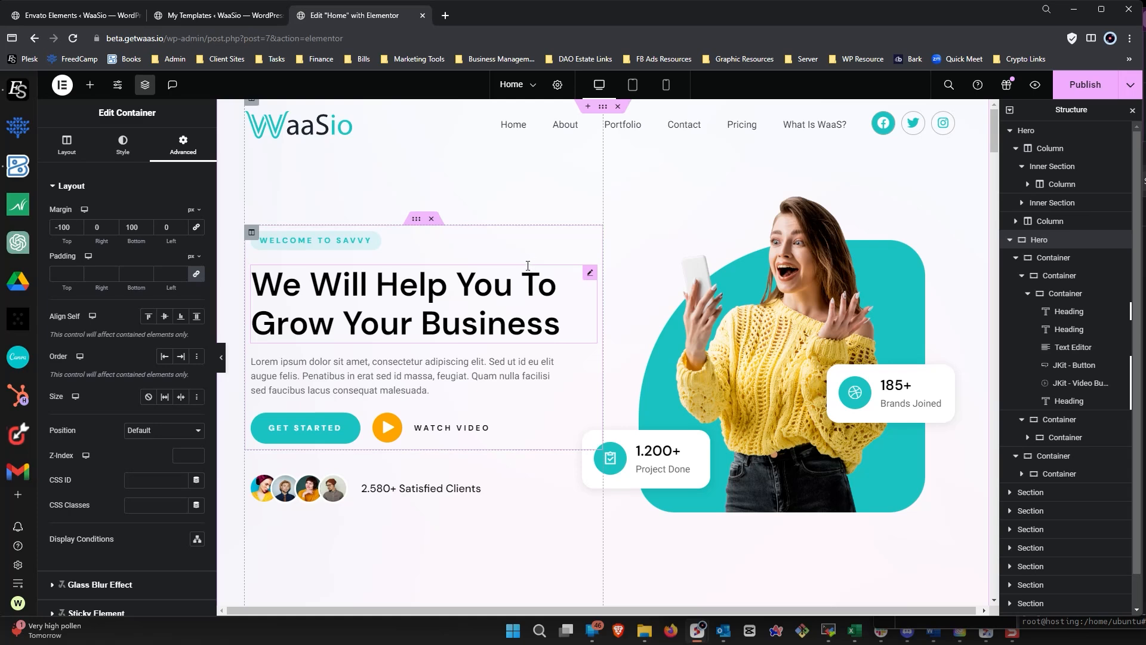
- Compare how the headline, text, buttons and client avatars are nested and arranged in the original and converted Heroes
{"action": "scroll", "coordinate": [527, 266], "scroll_direction": "down", "scroll_amount": 9}
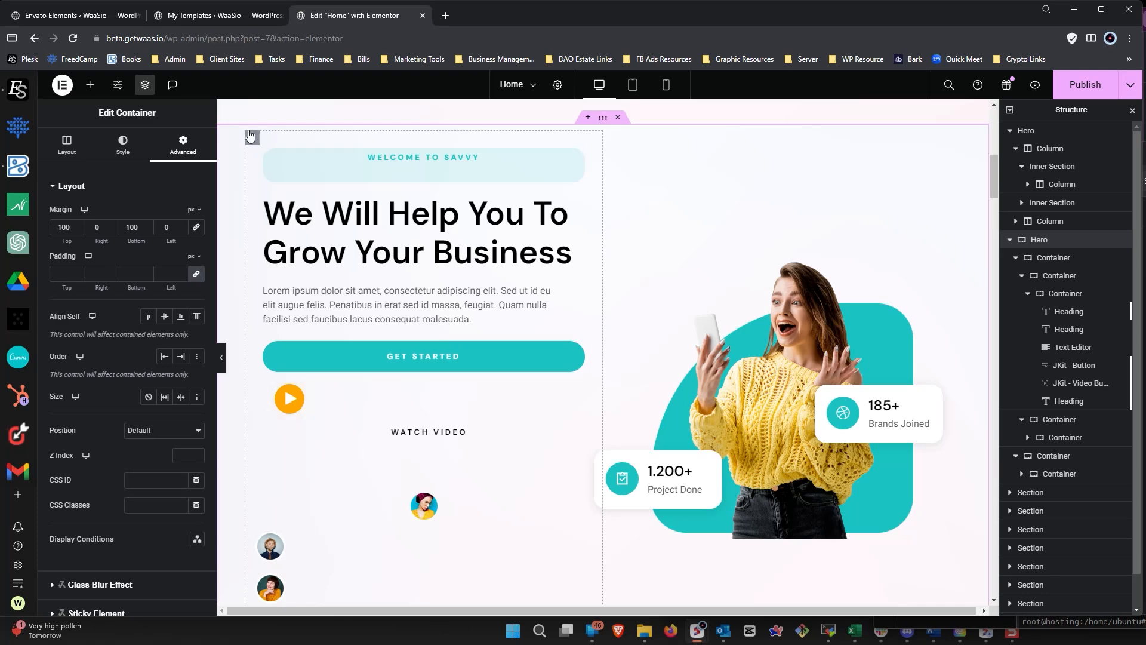
{"action": "scroll", "coordinate": [346, 263], "scroll_direction": "up", "scroll_amount": 6}
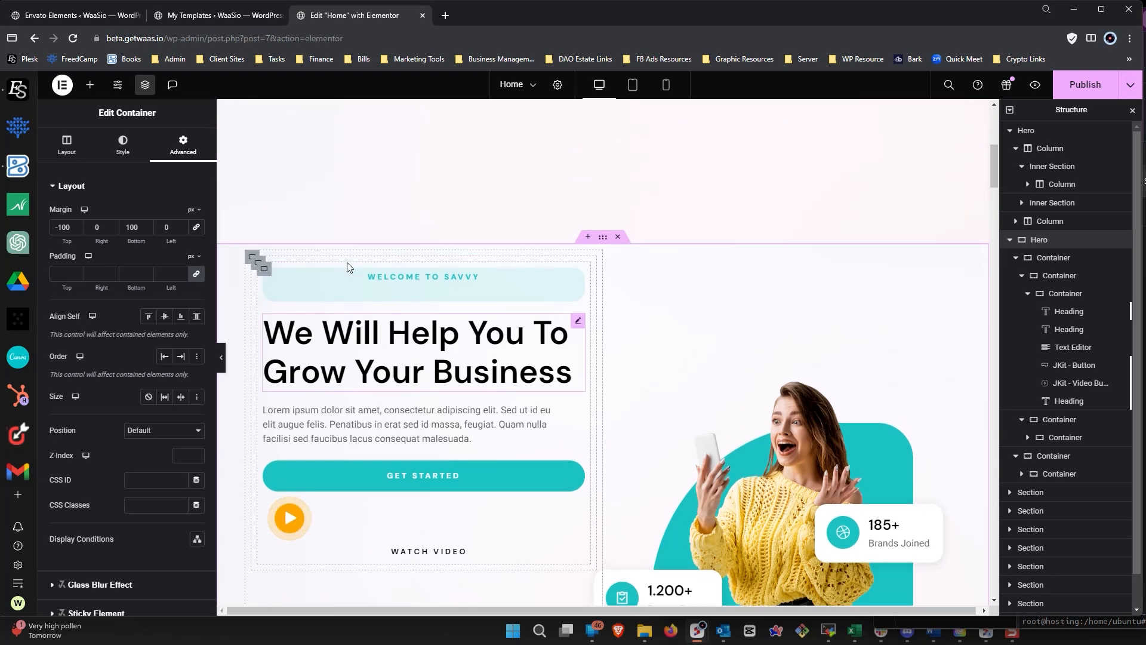
{"action": "scroll", "coordinate": [348, 260], "scroll_direction": "up", "scroll_amount": 3}
{"action": "scroll", "coordinate": [333, 282], "scroll_direction": "down", "scroll_amount": 8}
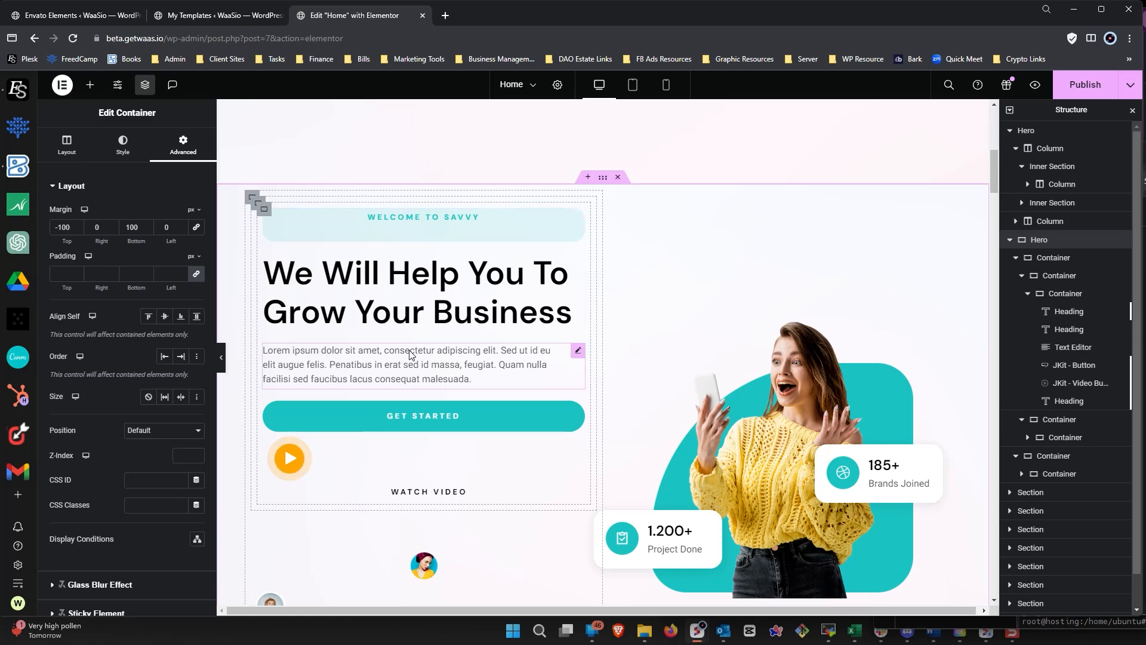
{"action": "scroll", "coordinate": [417, 444], "scroll_direction": "up", "scroll_amount": 6}
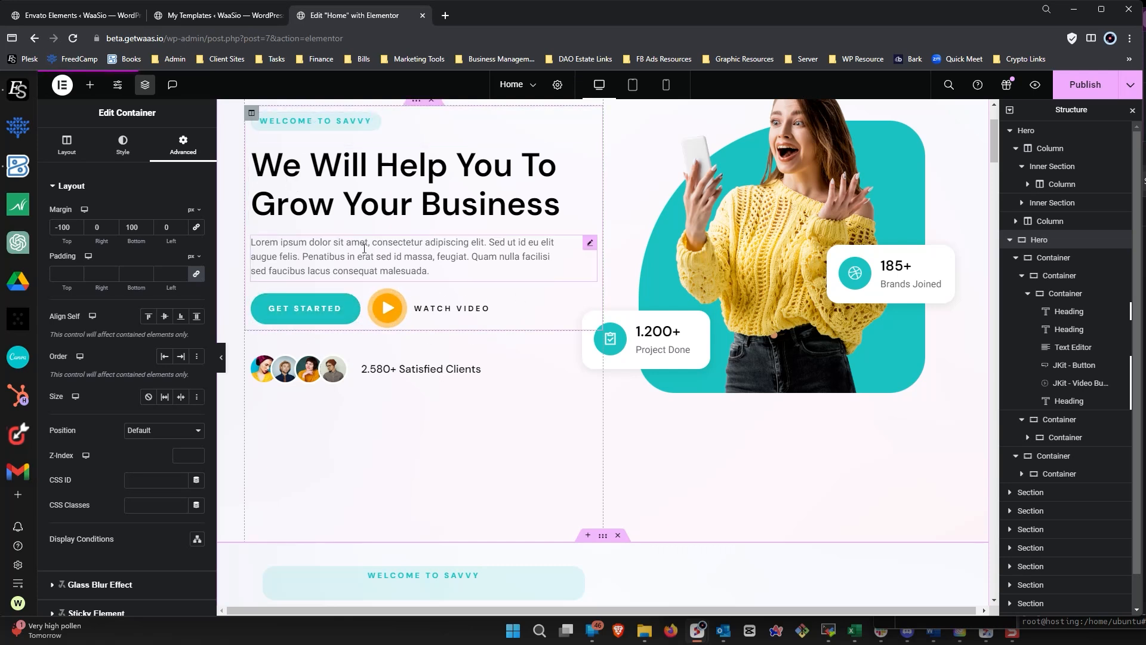
{"action": "scroll", "coordinate": [281, 177], "scroll_direction": "up", "scroll_amount": 1}
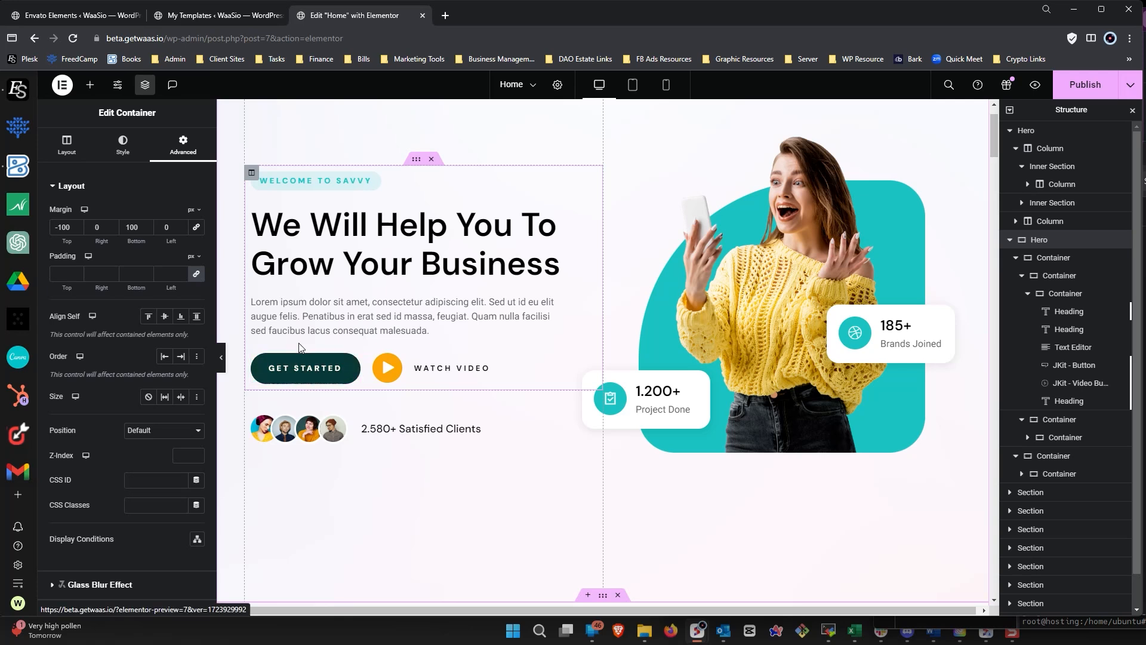
{"action": "scroll", "coordinate": [334, 354], "scroll_direction": "down", "scroll_amount": 1}
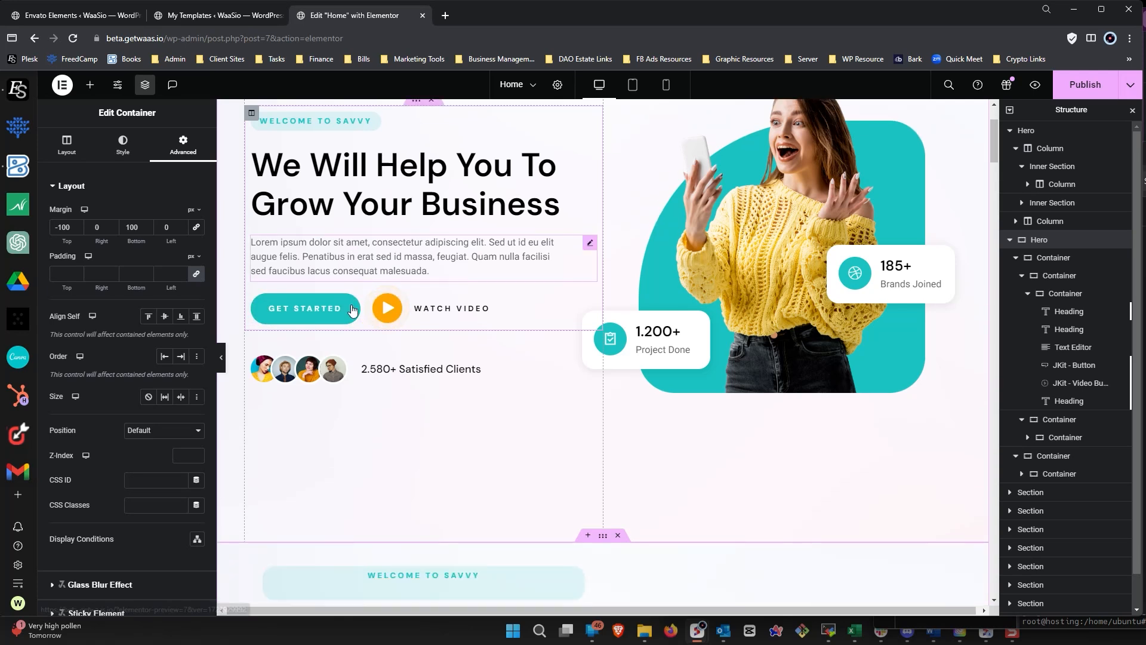
{"action": "scroll", "coordinate": [435, 312], "scroll_direction": "down", "scroll_amount": 1}
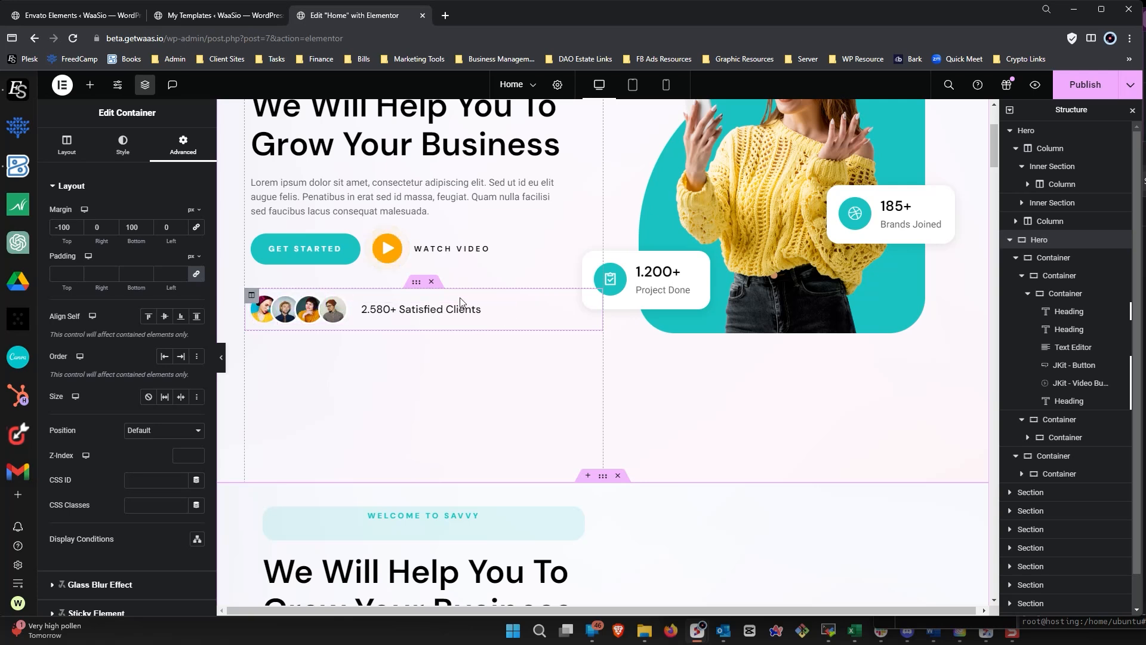
{"action": "scroll", "coordinate": [408, 298], "scroll_direction": "down", "scroll_amount": 5}
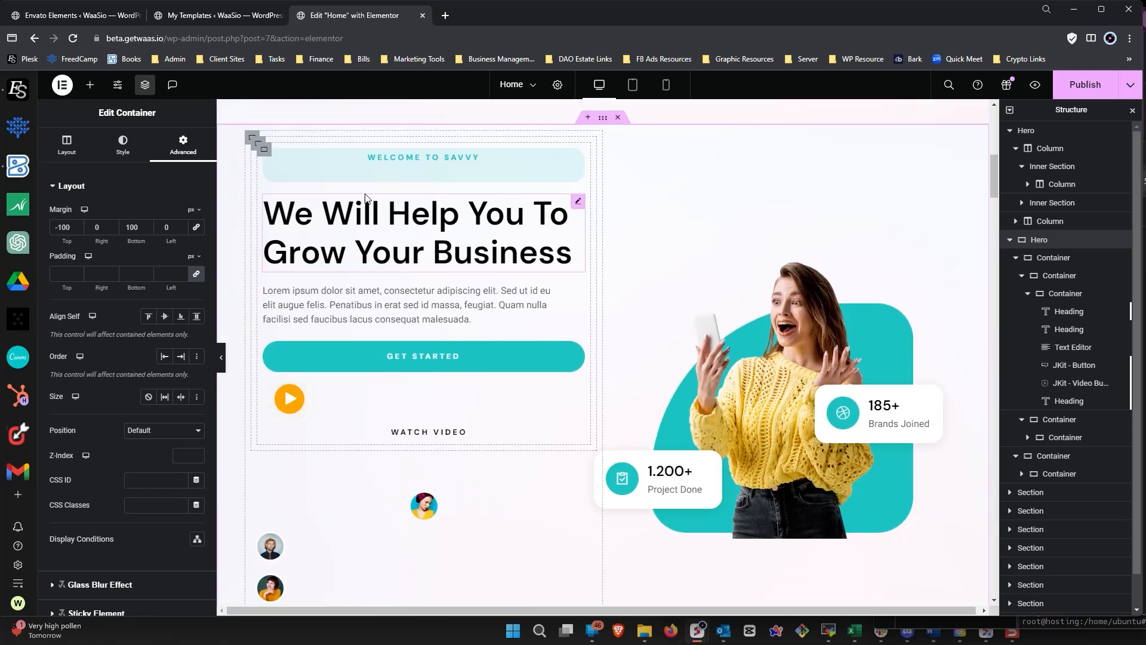
{"action": "scroll", "coordinate": [368, 234], "scroll_direction": "down", "scroll_amount": 3}
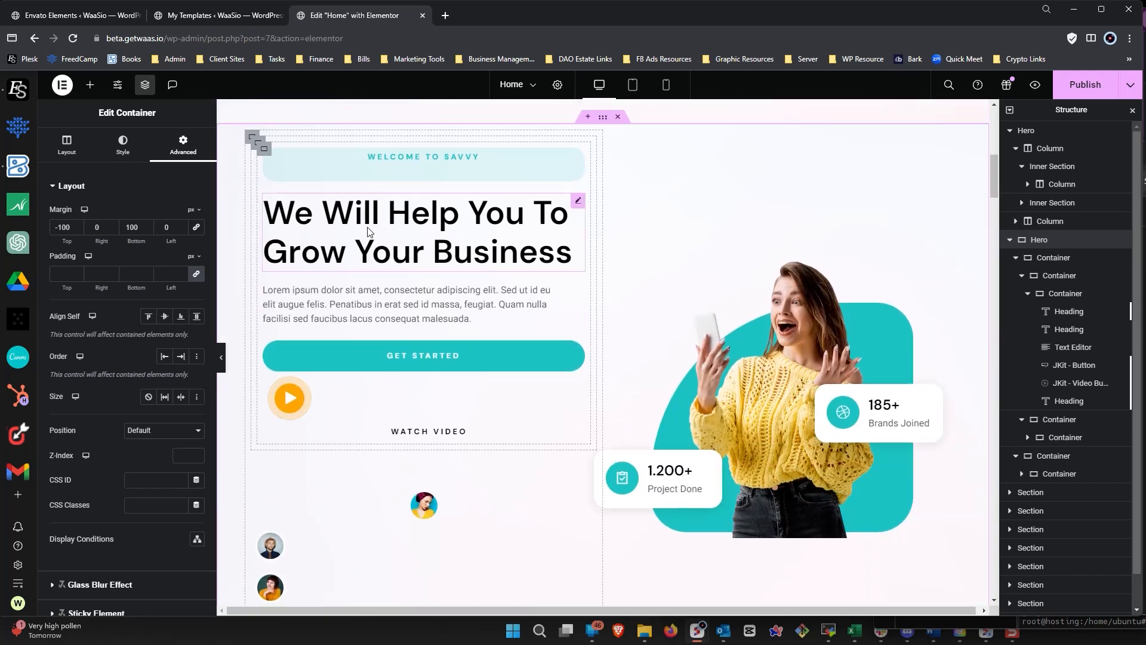
{"action": "scroll", "coordinate": [369, 237], "scroll_direction": "up", "scroll_amount": 3}
- Move the headings, text and buttons directly into the converted Hero's first column container and delete the emptied nested container
{"action": "left_click", "coordinate": [251, 139]}
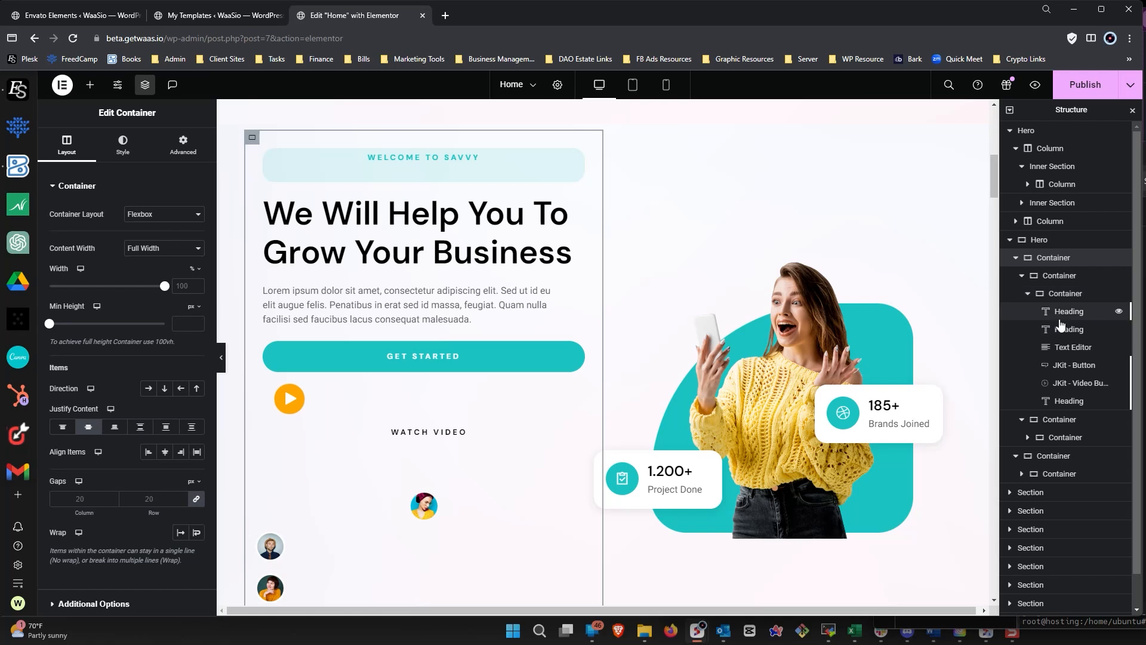
{"action": "left_click_drag", "start_coordinate": [1062, 315], "coordinate": [1050, 274]}
{"action": "left_click_drag", "start_coordinate": [1060, 332], "coordinate": [1054, 292]}
{"action": "mouse_move", "coordinate": [1058, 339]}
{"action": "left_mouse_down"}
{"action": "mouse_move", "coordinate": [1052, 309]}
{"action": "mouse_move", "coordinate": [1058, 346]}
{"action": "left_mouse_up"}
{"action": "left_click_drag", "start_coordinate": [1066, 401], "coordinate": [1061, 363]}
{"action": "right_click", "coordinate": [1060, 384]}
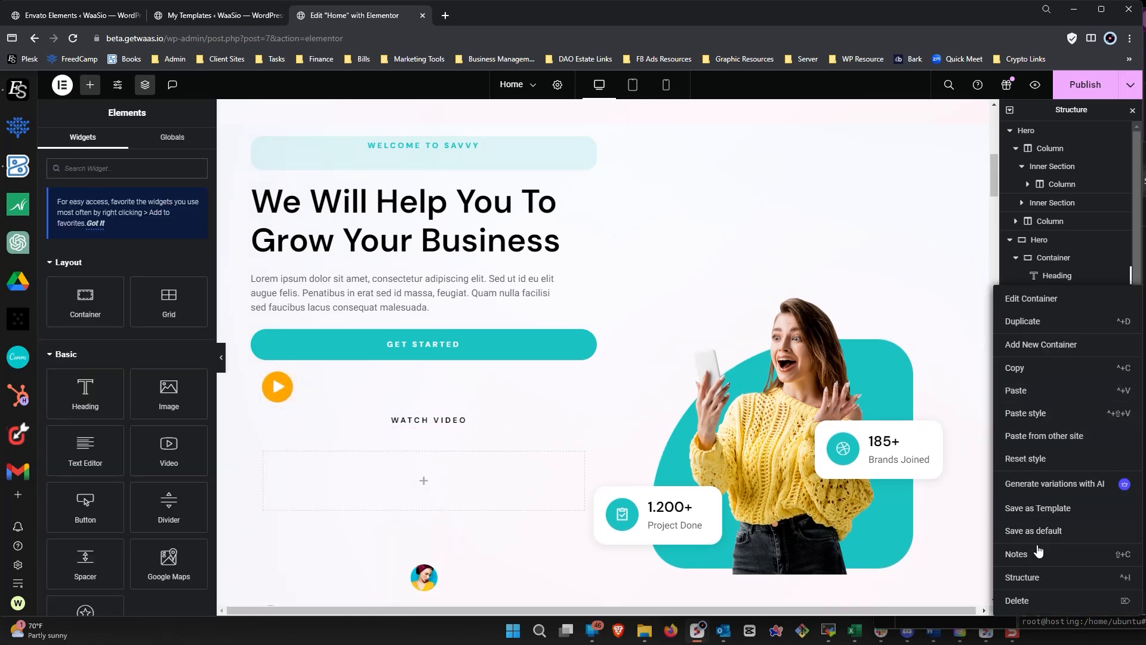
{"action": "left_click", "coordinate": [1037, 600]}
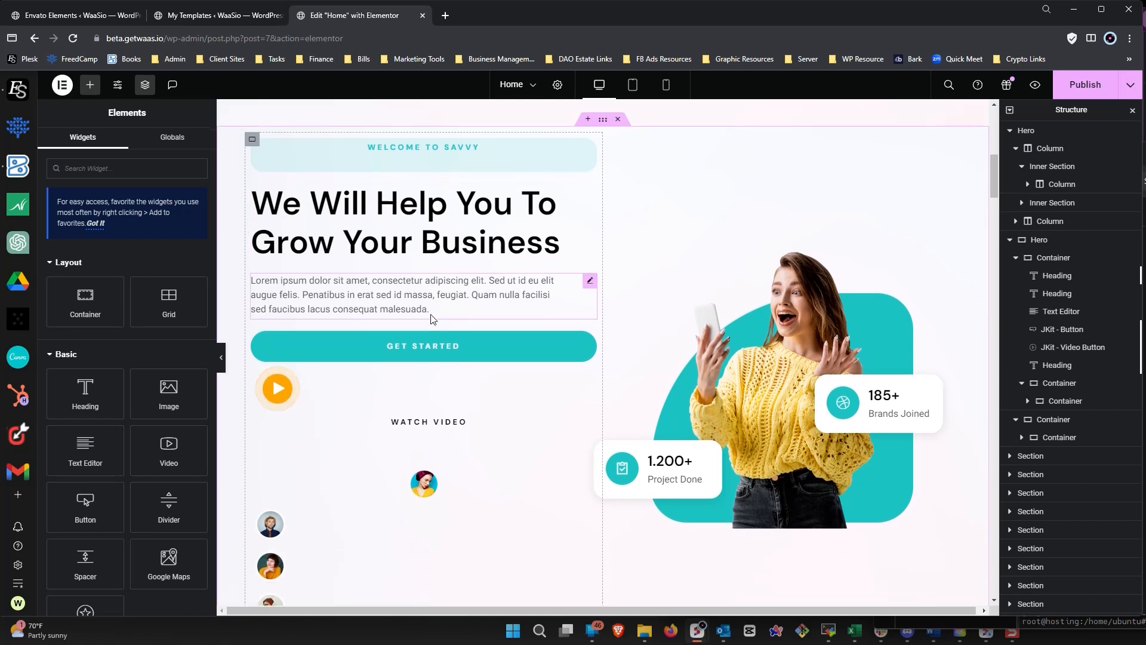
- Add a new container below the converted Hero's Get Started button and move the video button into it
{"action": "scroll", "coordinate": [432, 319], "scroll_direction": "up", "scroll_amount": 1}
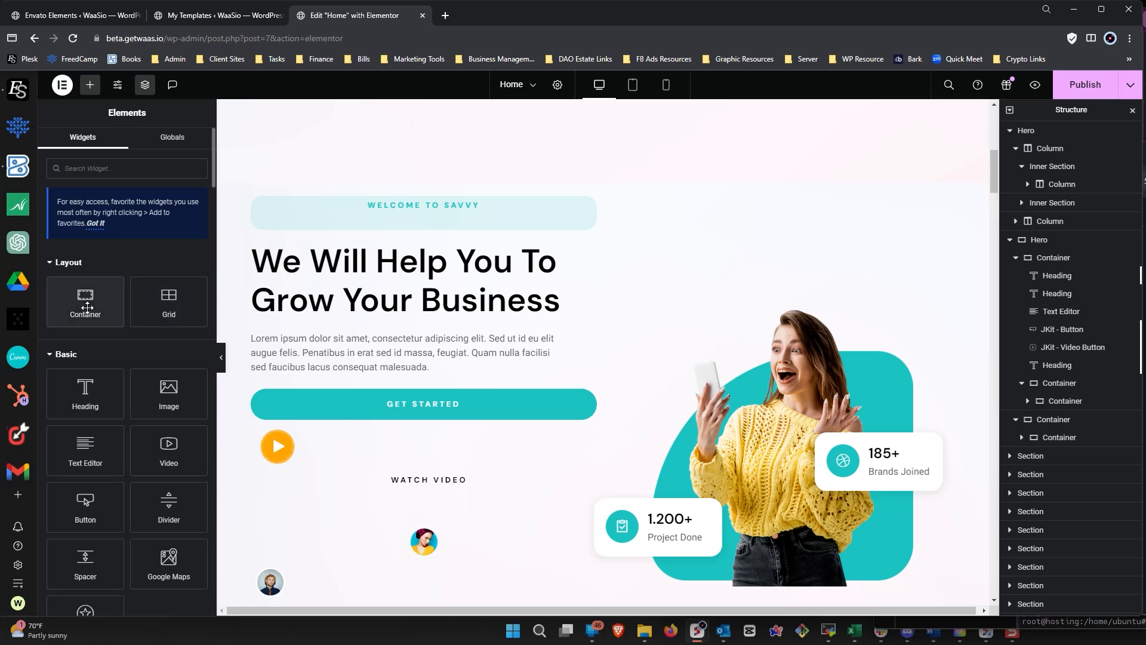
{"action": "left_click_drag", "start_coordinate": [86, 298], "coordinate": [360, 414]}
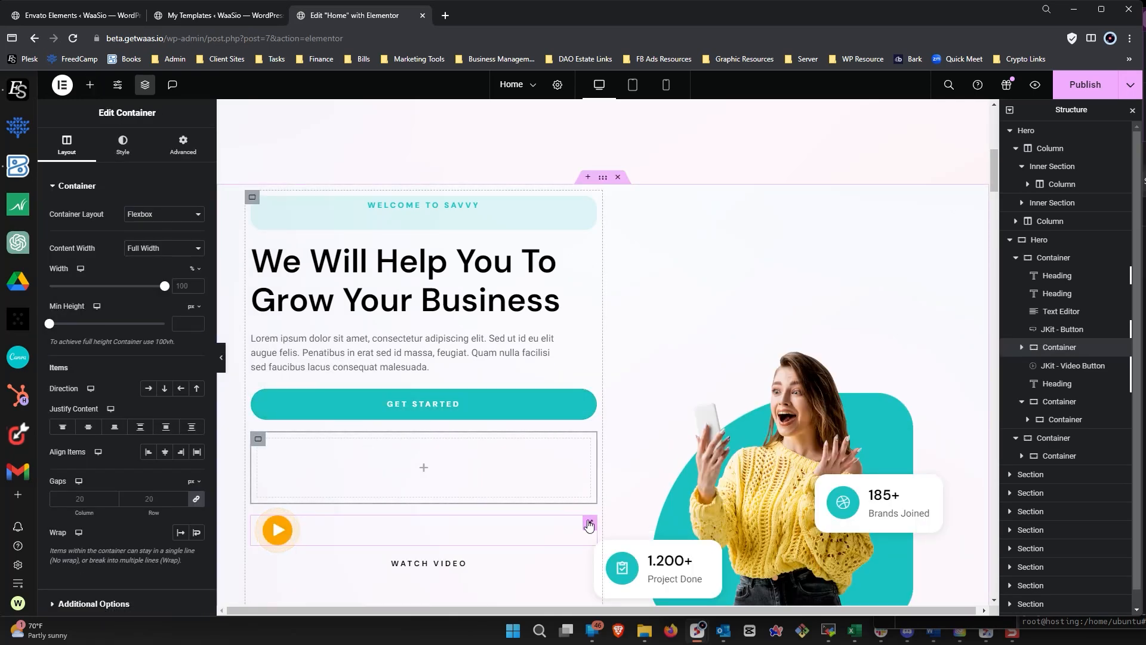
{"action": "left_click_drag", "start_coordinate": [286, 527], "coordinate": [416, 467]}
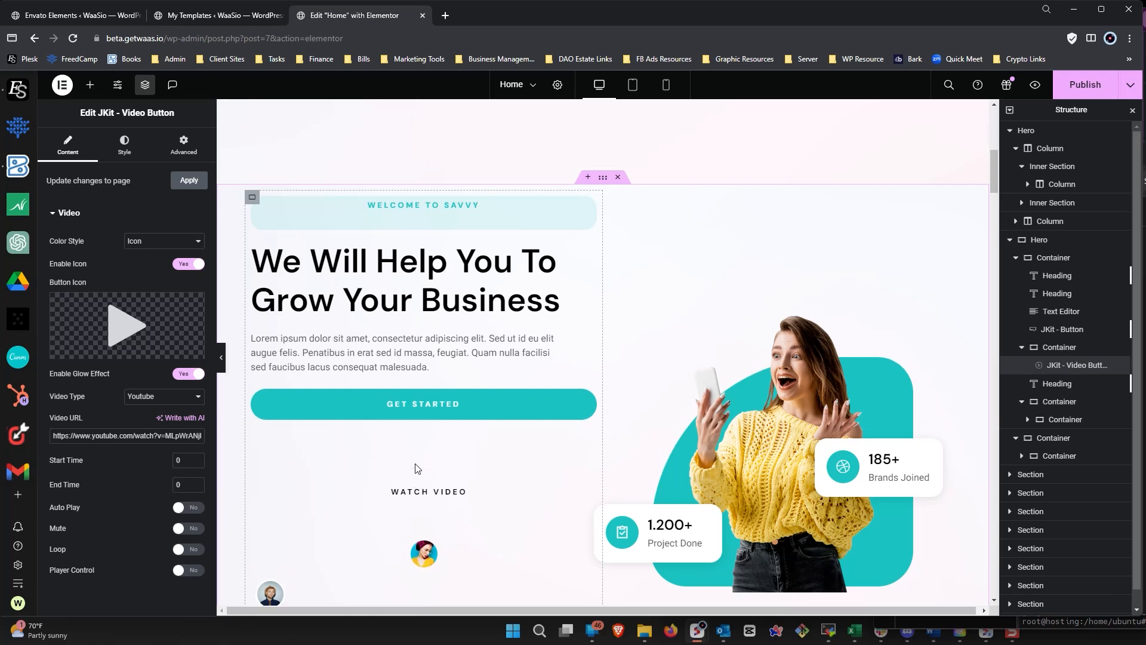
{"action": "scroll", "coordinate": [394, 418], "scroll_direction": "down", "scroll_amount": 1}
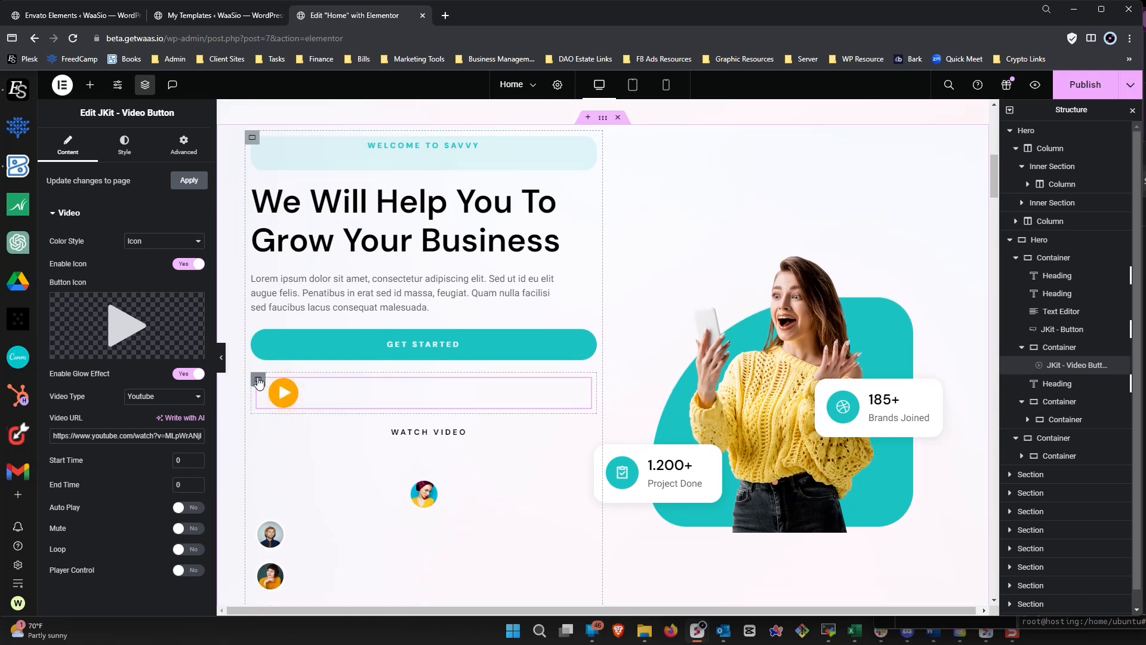
- Set the new container's direction to a horizontal row and move the Watch Video heading in beside the video button
{"action": "left_click", "coordinate": [258, 381]}
{"action": "left_click", "coordinate": [149, 389]}
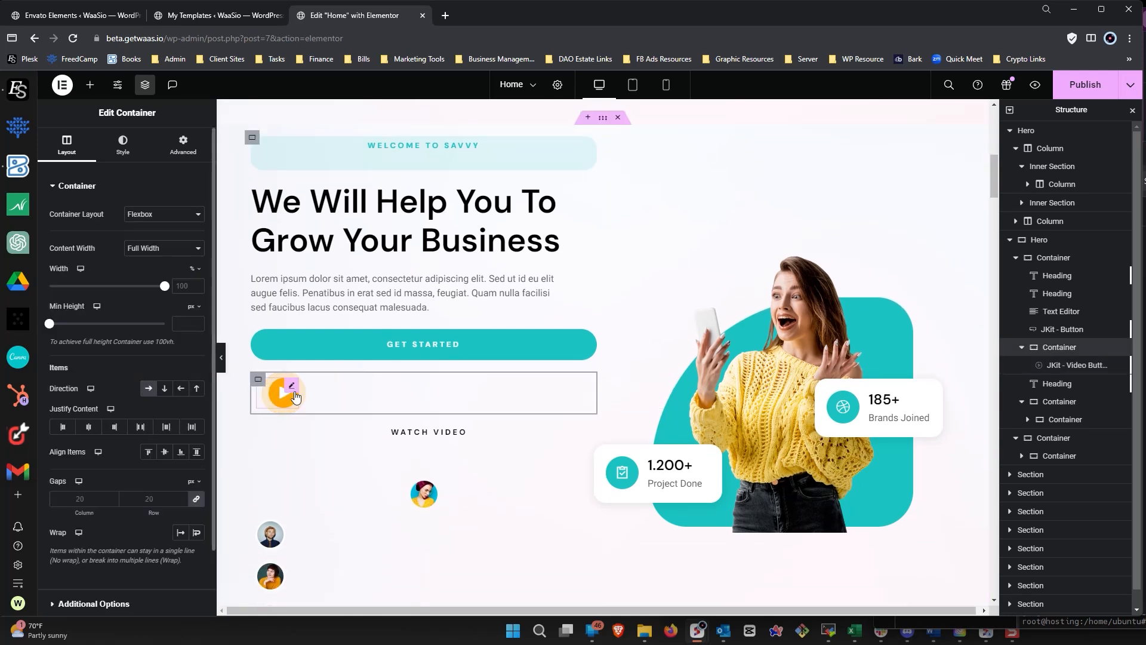
{"action": "left_click_drag", "start_coordinate": [464, 438], "coordinate": [278, 389]}
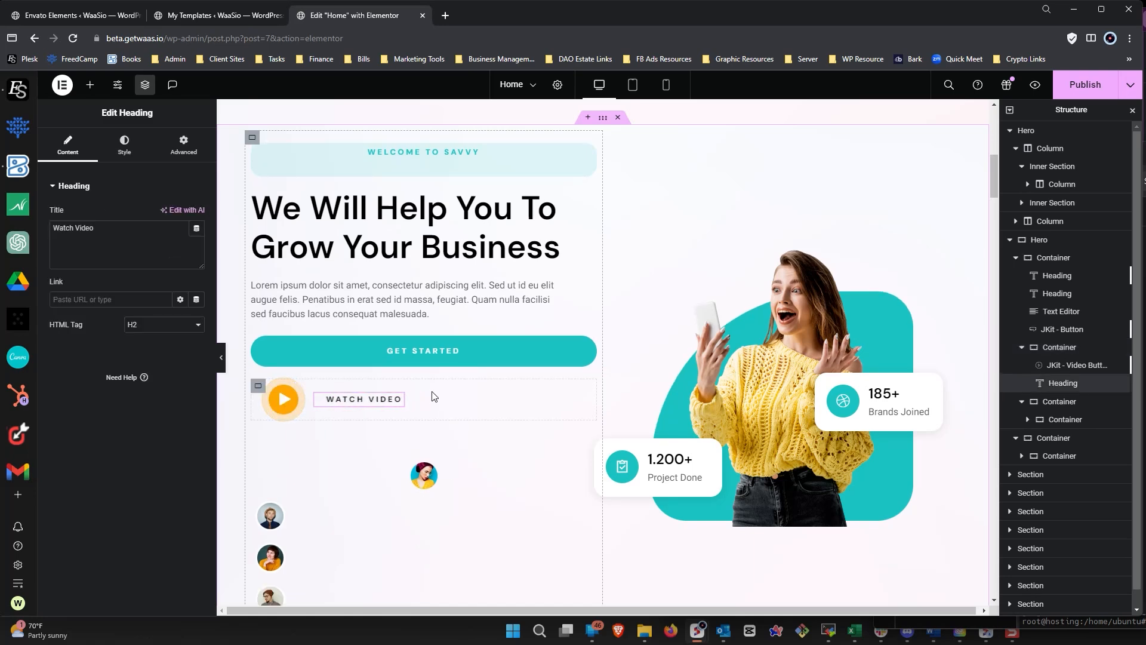
- Move the Get Started button into the row container before the video button and compare the row with the original Hero
{"action": "scroll", "coordinate": [430, 395], "scroll_direction": "down", "scroll_amount": 6}
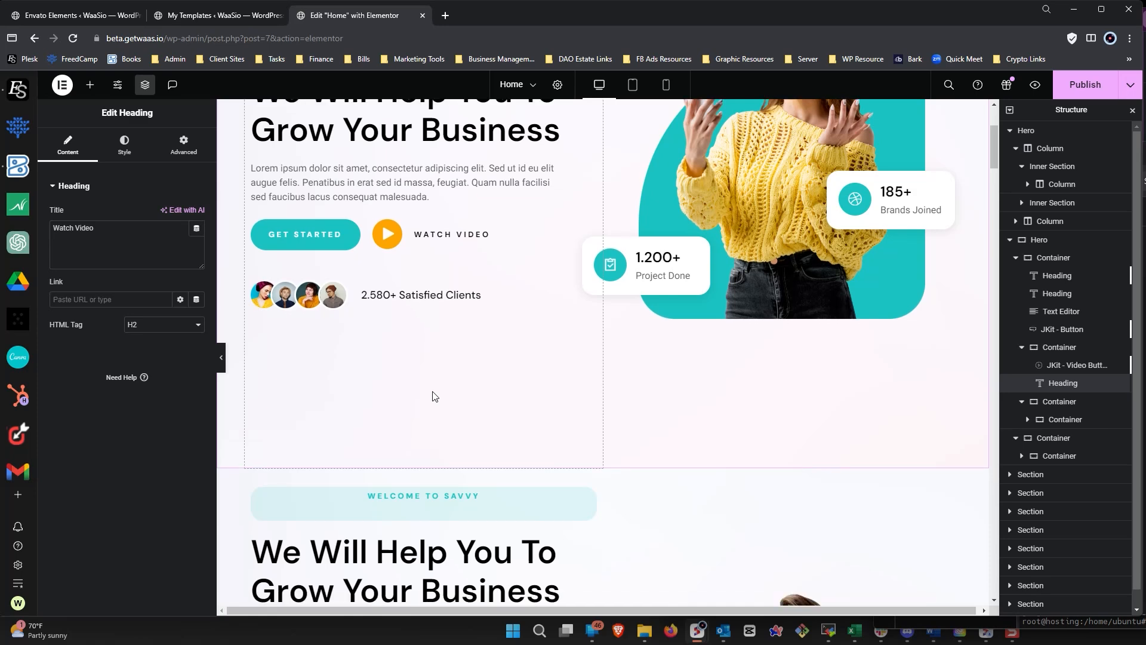
{"action": "left_click_drag", "start_coordinate": [590, 345], "coordinate": [274, 395]}
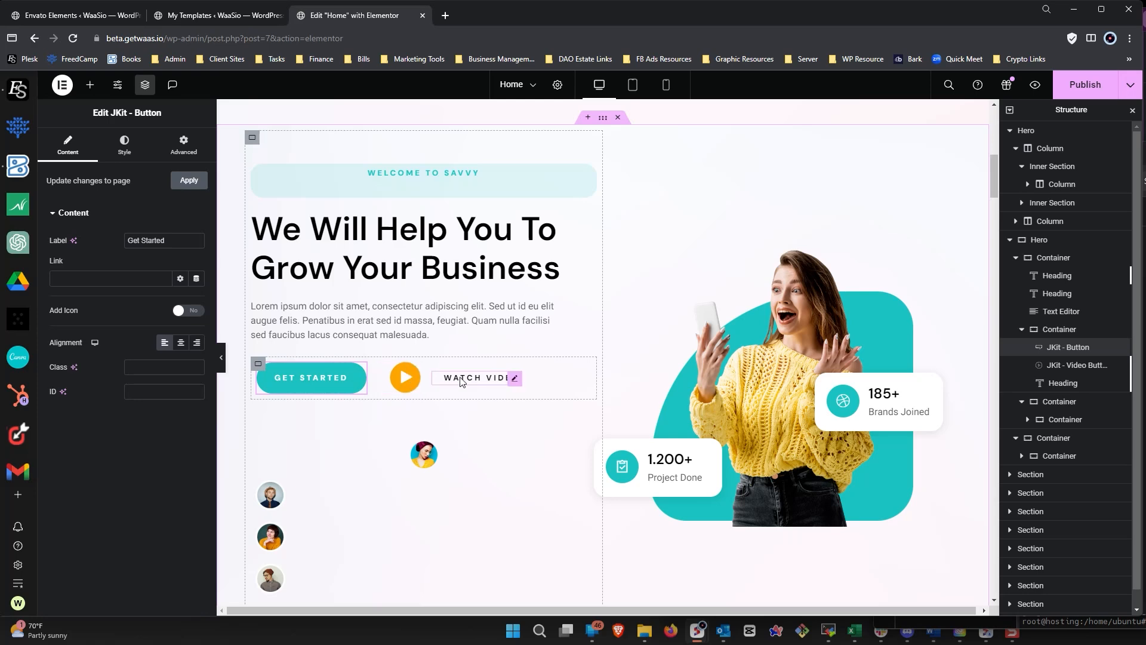
{"action": "scroll", "coordinate": [502, 409], "scroll_direction": "up", "scroll_amount": 6}
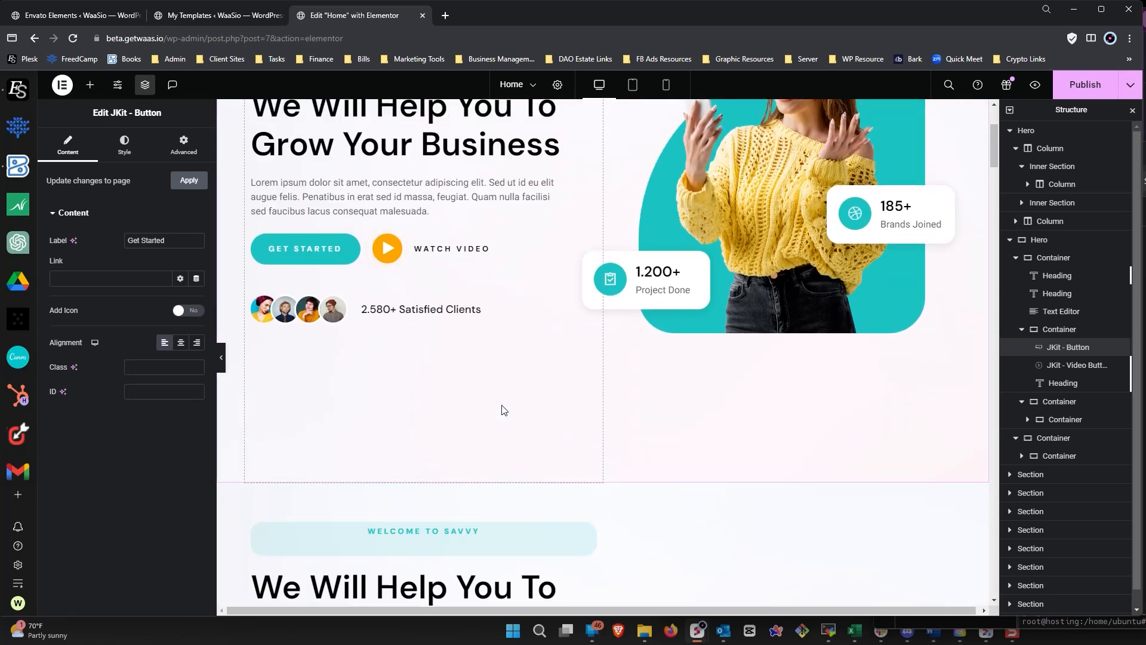
{"action": "scroll", "coordinate": [502, 409], "scroll_direction": "down", "scroll_amount": 6}
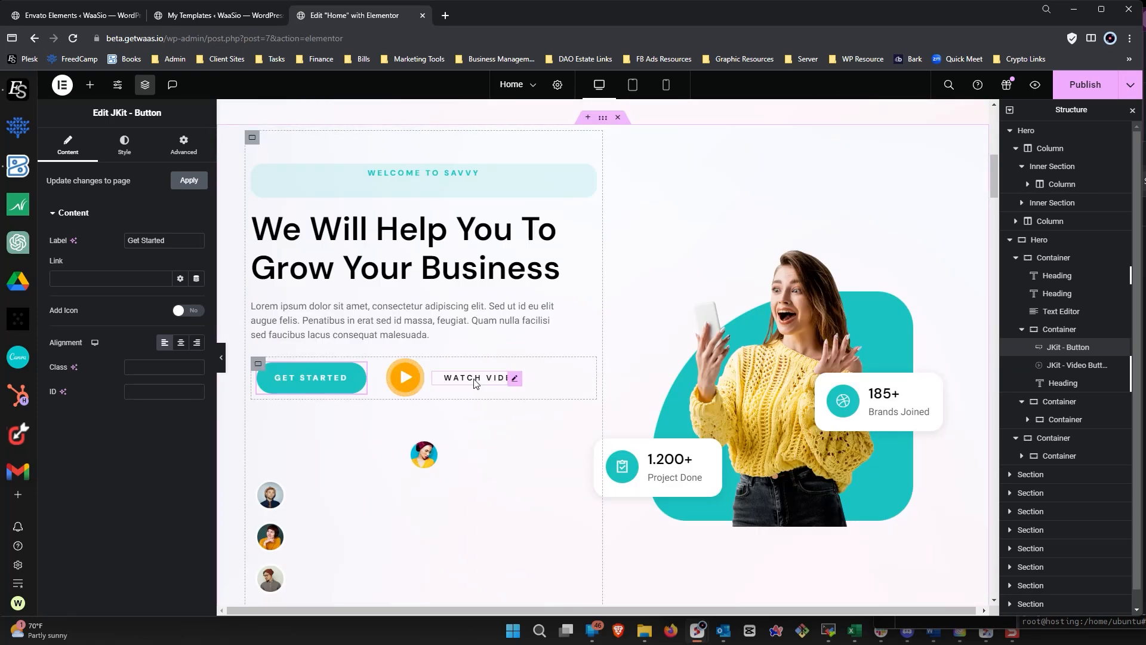
{"action": "left_click", "coordinate": [513, 377]}
{"action": "left_click", "coordinate": [124, 144]}
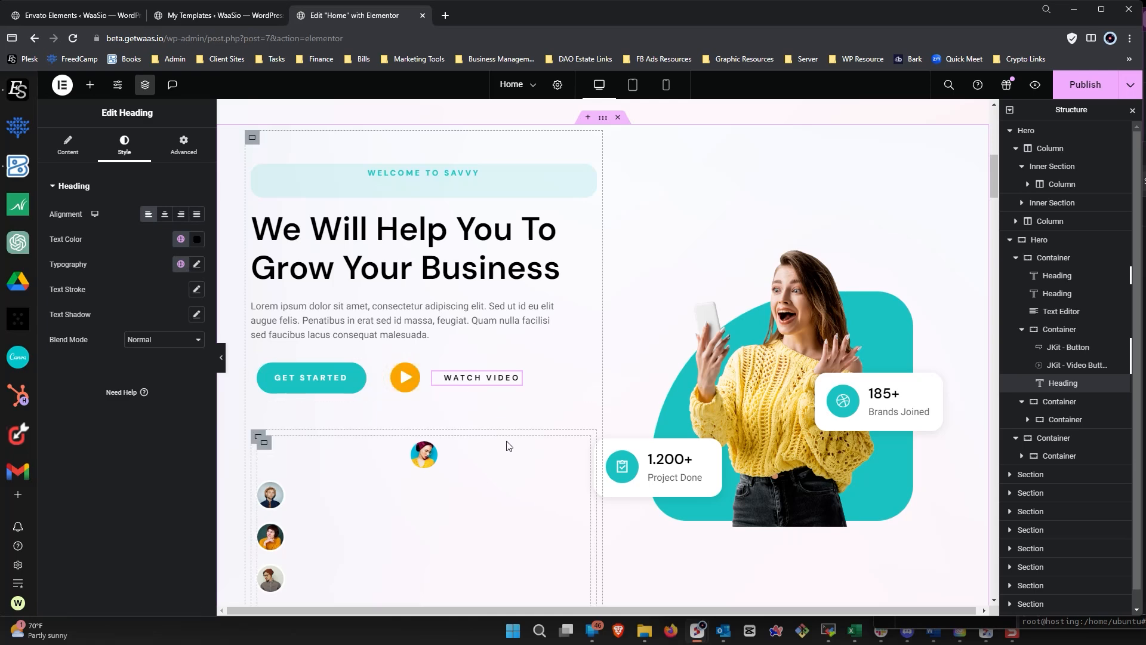
{"action": "left_click", "coordinate": [558, 270]}
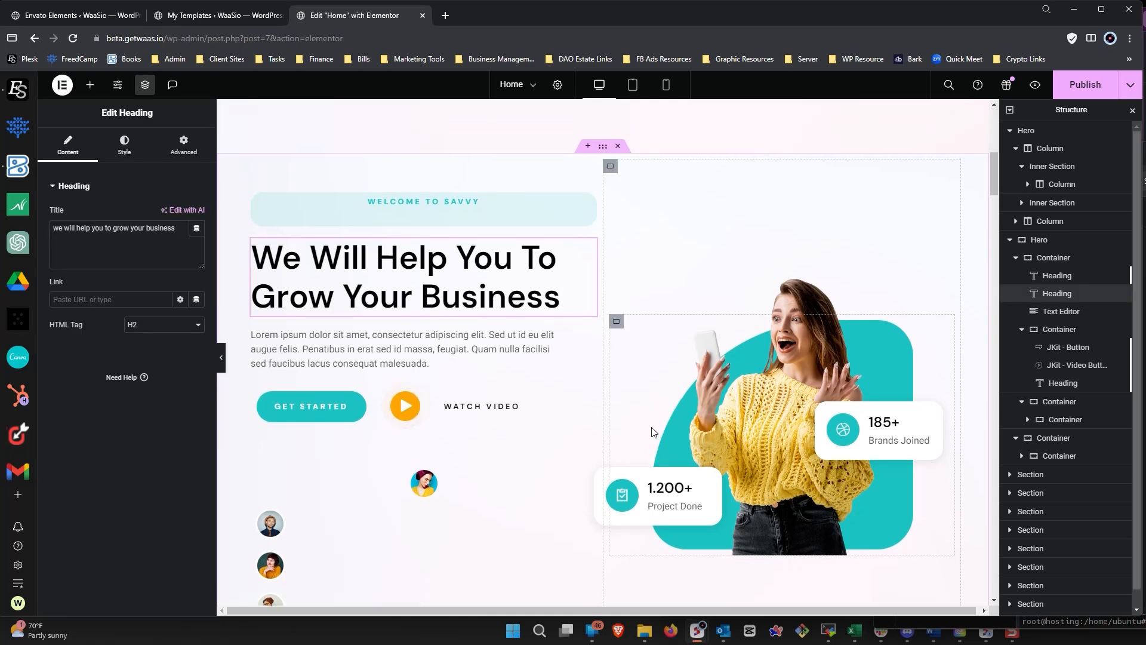
{"action": "scroll", "coordinate": [654, 431], "scroll_direction": "down", "scroll_amount": 5}
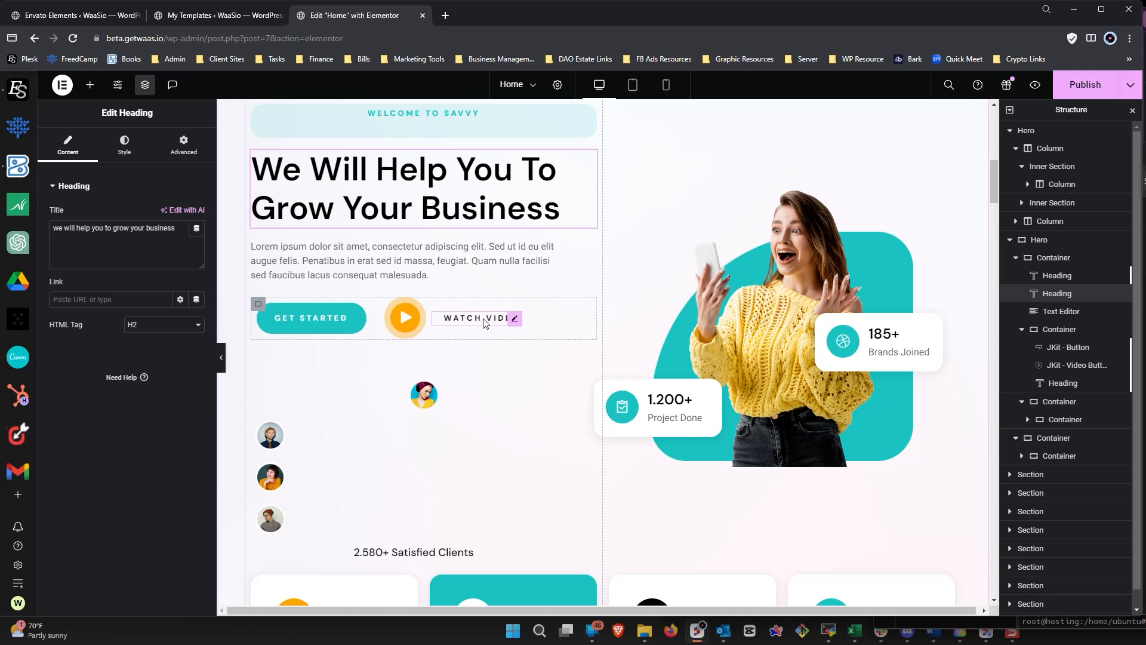
{"action": "left_click", "coordinate": [513, 319]}
{"action": "left_click", "coordinate": [198, 139]}
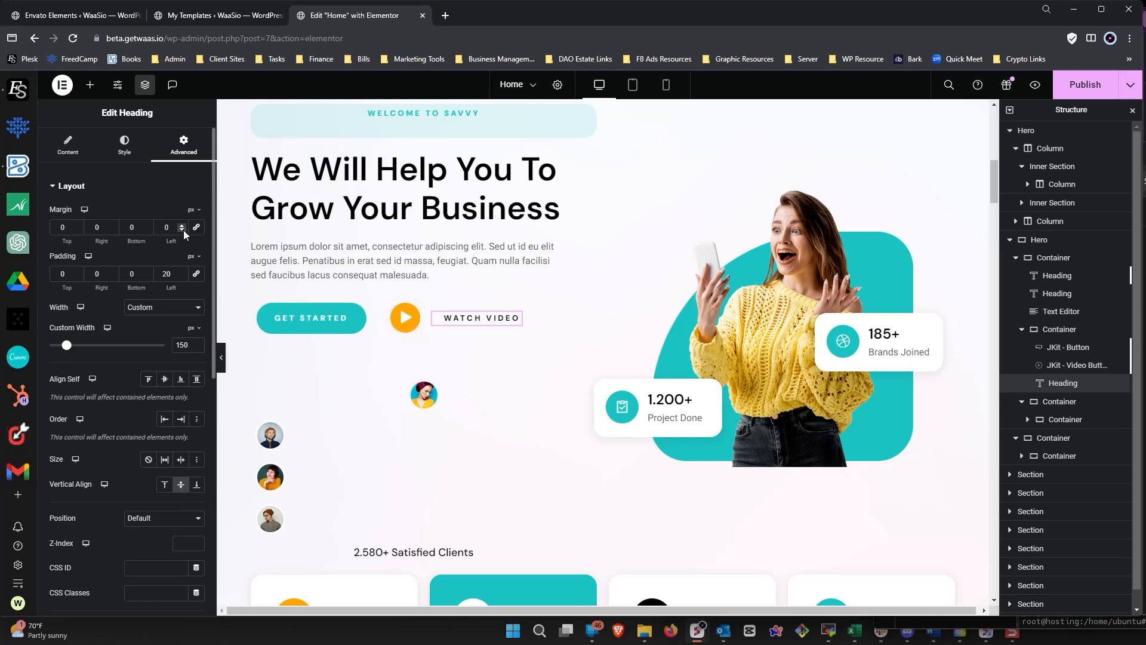
{"action": "type", "text": "3"}
{"action": "left_click", "coordinate": [414, 311]}
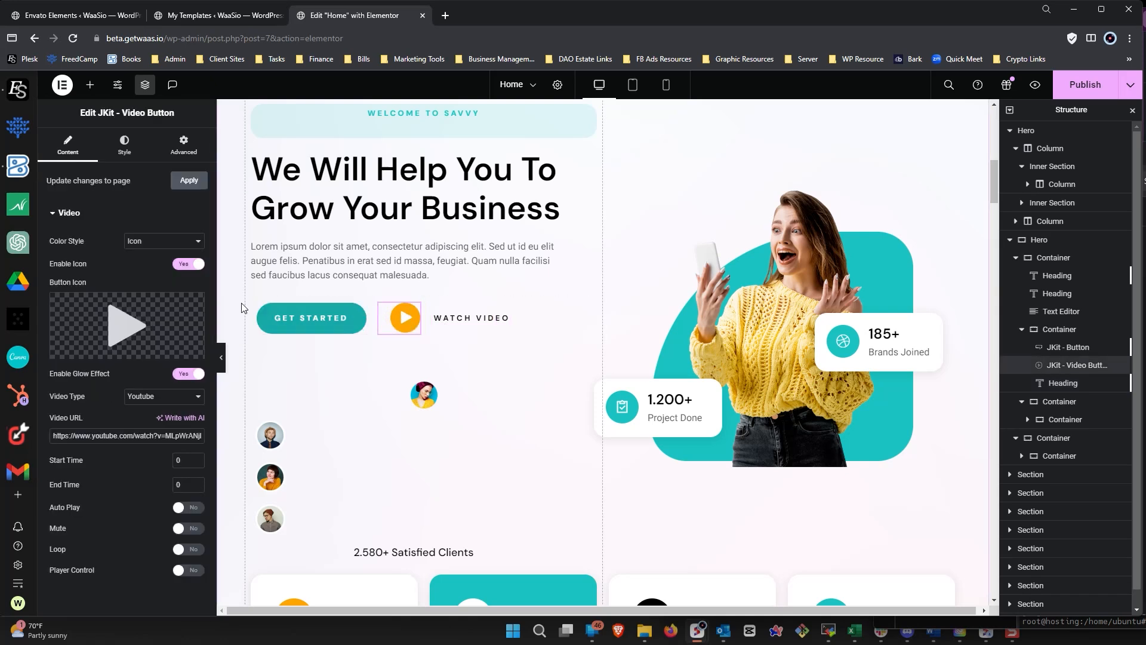
- Inspect the video button's advanced layout settings and compare the converted Hero's button row with the original Hero
{"action": "left_click", "coordinate": [185, 147]}
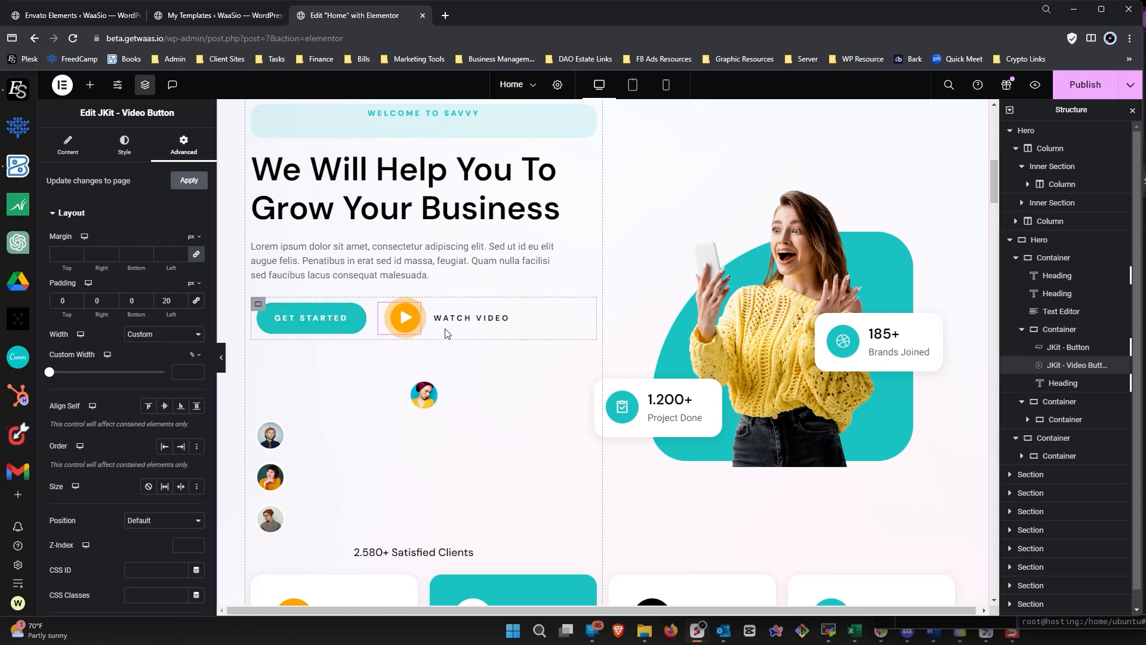
{"action": "scroll", "coordinate": [334, 333], "scroll_direction": "up", "scroll_amount": 8}
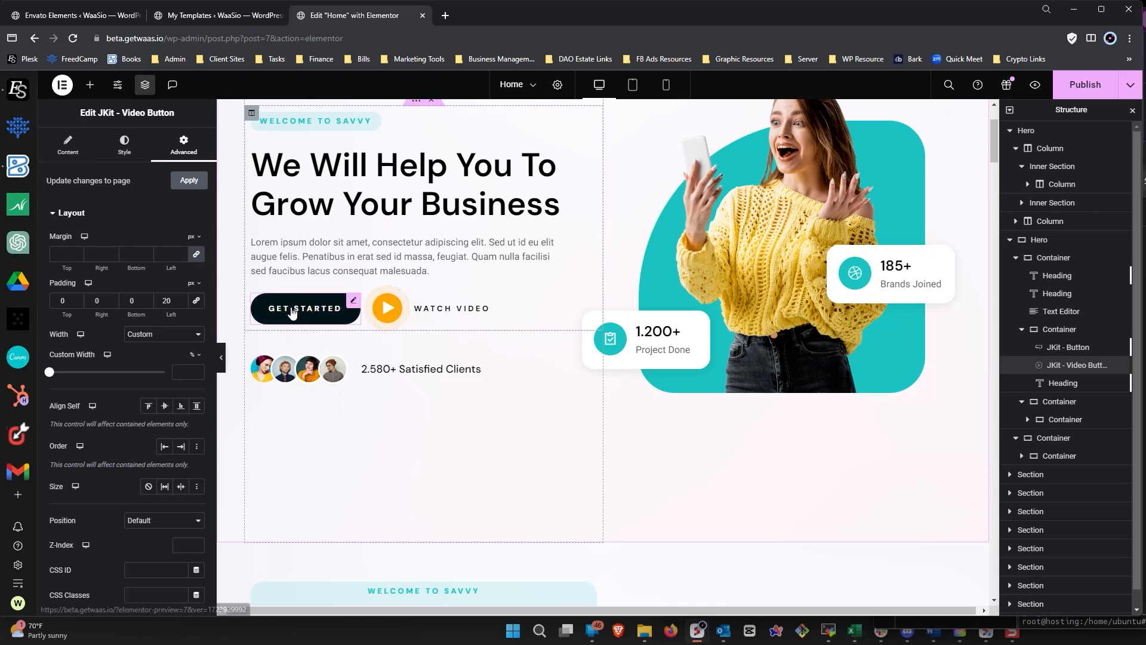
{"action": "scroll", "coordinate": [287, 286], "scroll_direction": "up", "scroll_amount": 2}
{"action": "scroll", "coordinate": [343, 257], "scroll_direction": "down", "scroll_amount": 12}
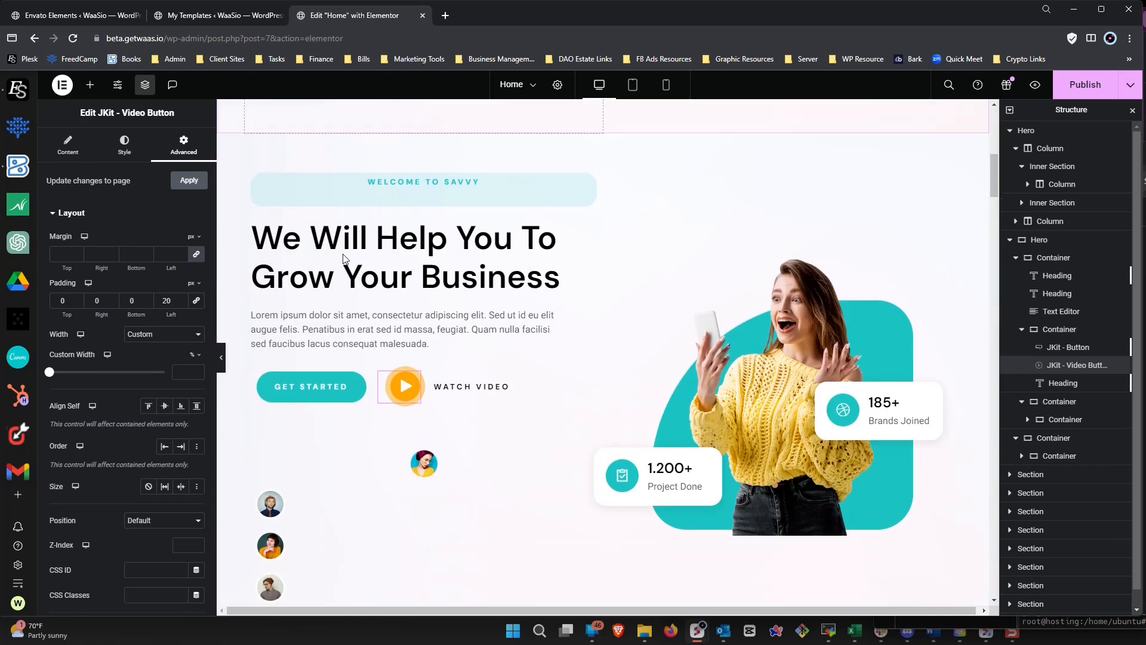
{"action": "scroll", "coordinate": [337, 259], "scroll_direction": "up", "scroll_amount": 1}
{"action": "scroll", "coordinate": [336, 259], "scroll_direction": "up", "scroll_amount": 2}
{"action": "scroll", "coordinate": [311, 306], "scroll_direction": "down", "scroll_amount": 1}
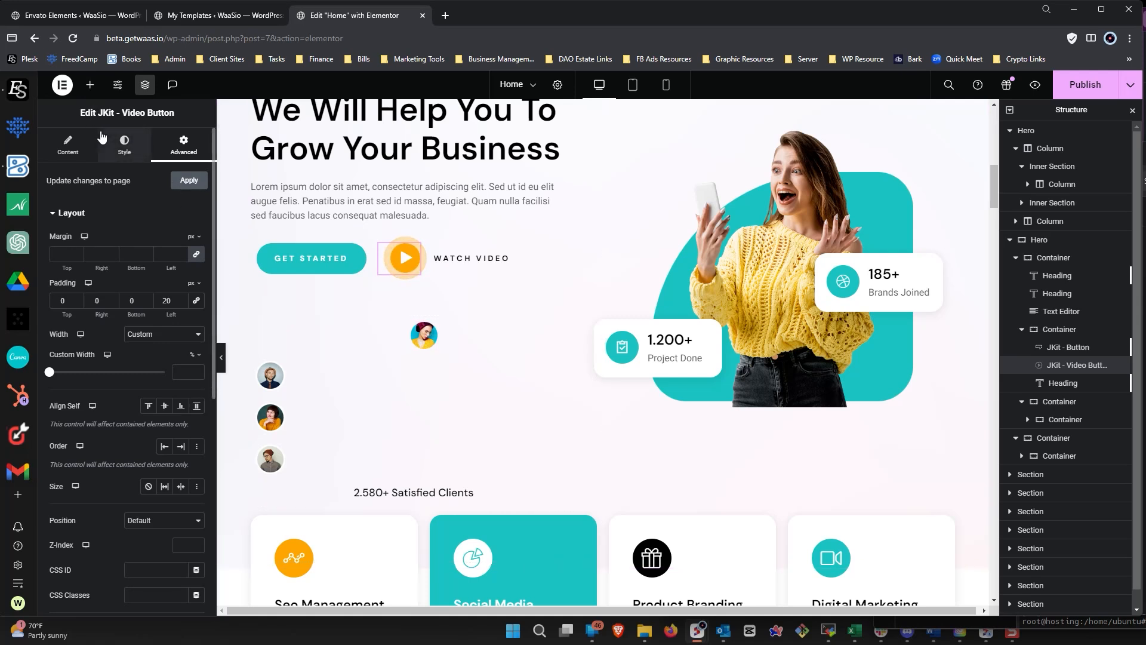
- Add a new container below the converted Hero's button row and check the original Hero's client row for reference
{"action": "left_click", "coordinate": [90, 84]}
{"action": "left_click_drag", "start_coordinate": [96, 310], "coordinate": [371, 295]}
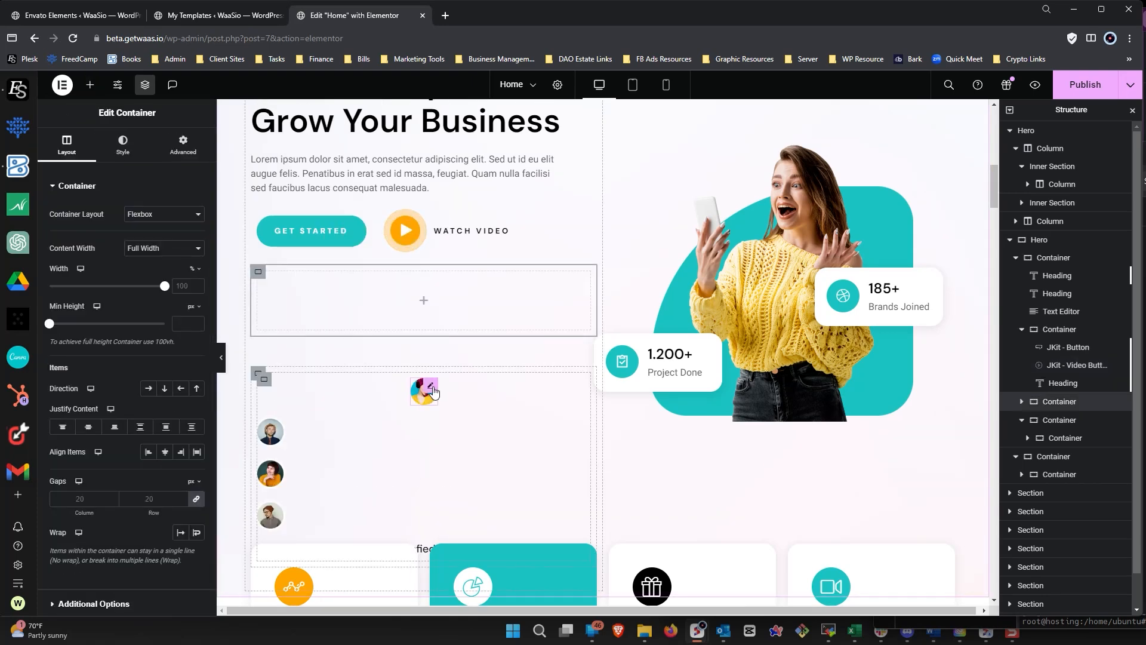
{"action": "scroll", "coordinate": [416, 395], "scroll_direction": "up", "scroll_amount": 9}
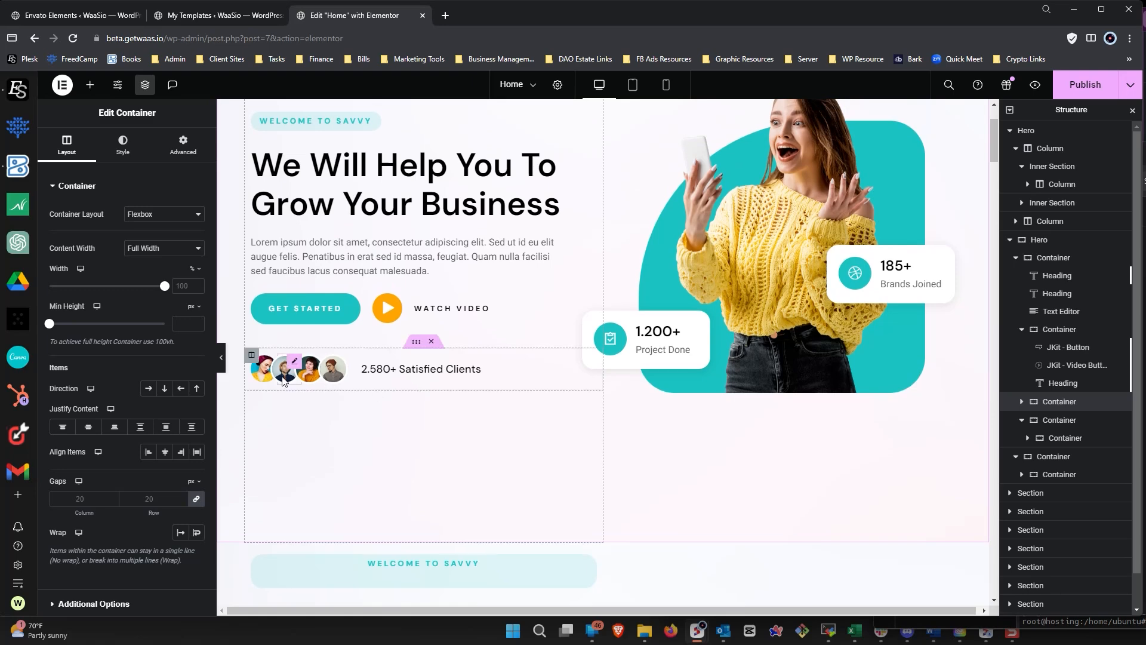
{"action": "scroll", "coordinate": [328, 402], "scroll_direction": "down", "scroll_amount": 1}
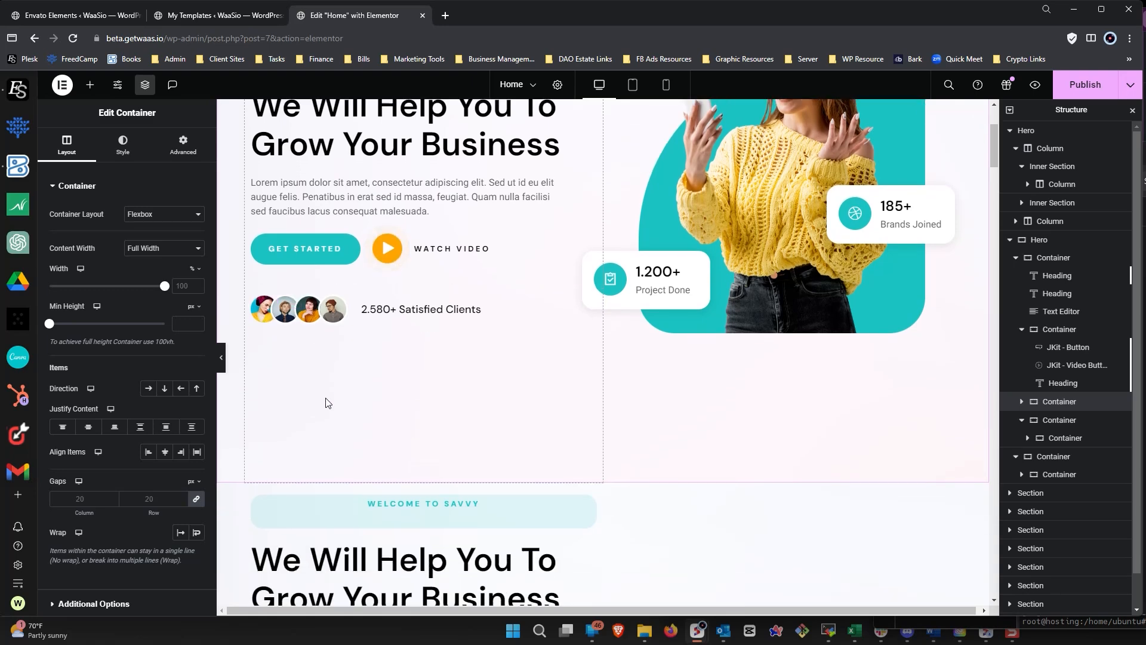
{"action": "scroll", "coordinate": [327, 402], "scroll_direction": "down", "scroll_amount": 7}
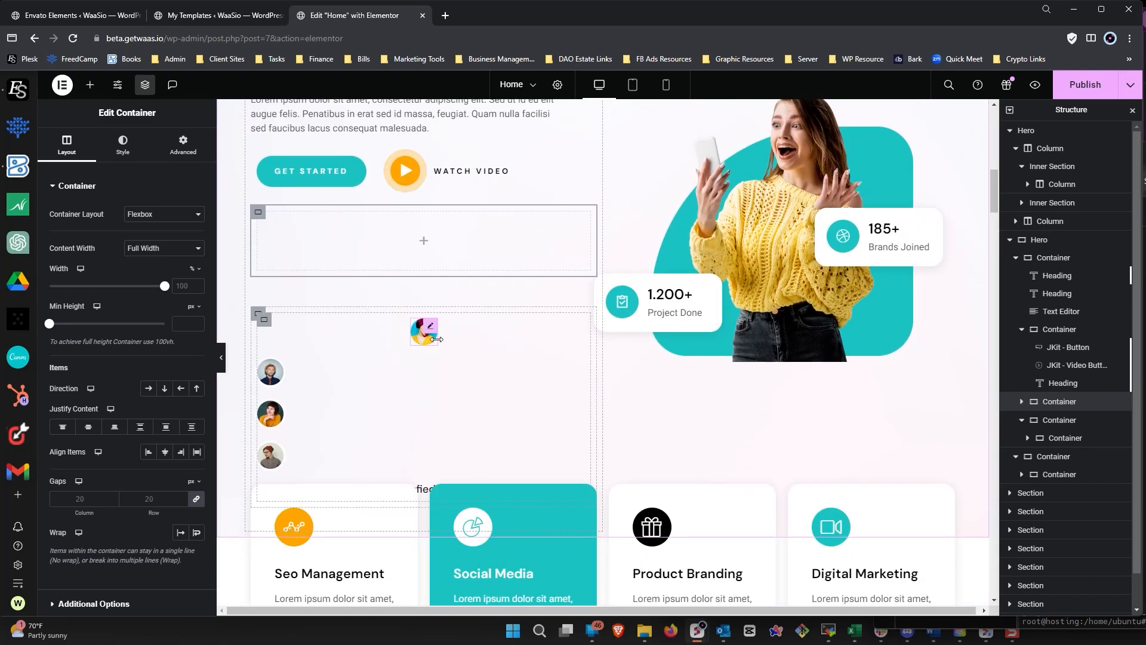
- Move the four client portrait images into the new container and set its direction to a horizontal row
{"action": "left_click_drag", "start_coordinate": [431, 330], "coordinate": [281, 245]}
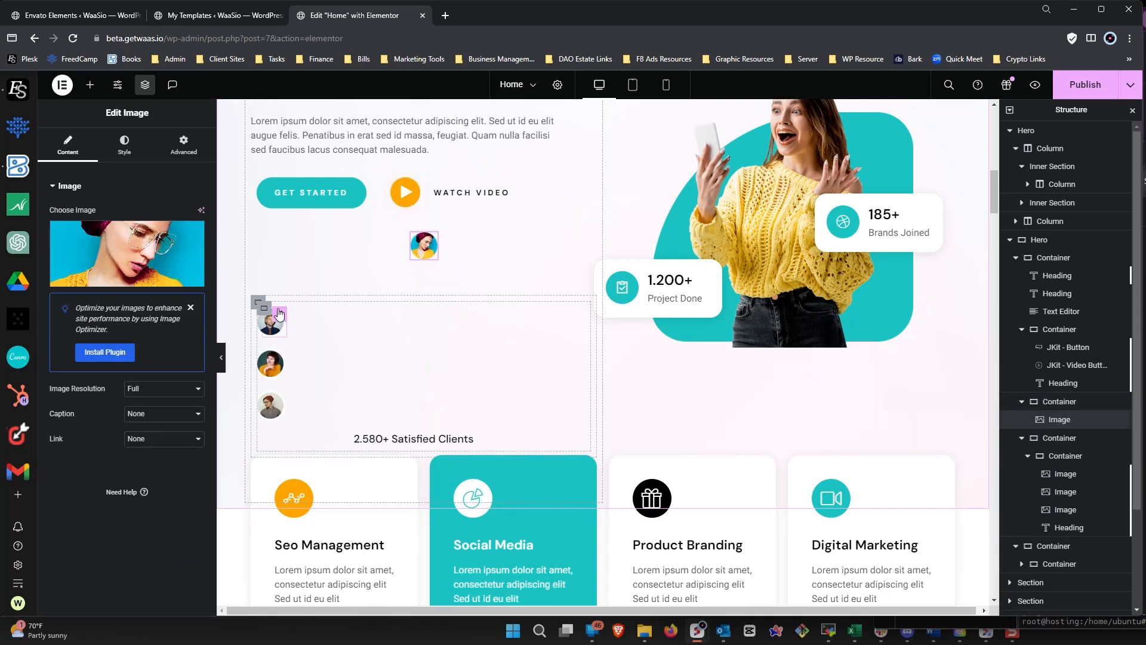
{"action": "left_click_drag", "start_coordinate": [292, 306], "coordinate": [426, 254]}
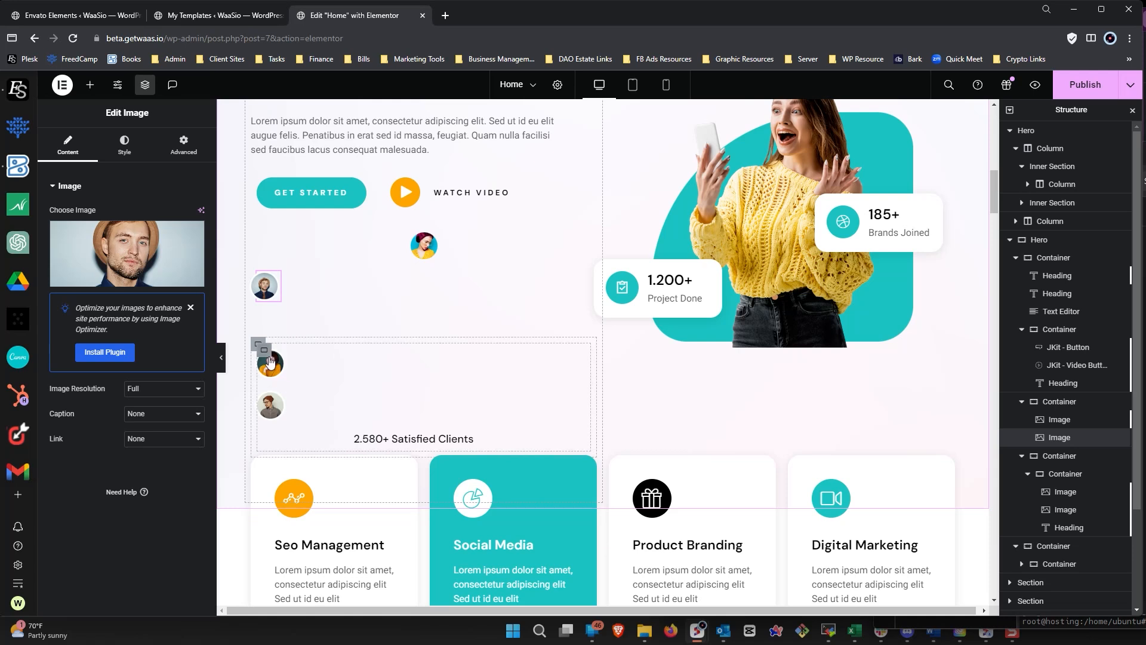
{"action": "left_click_drag", "start_coordinate": [277, 361], "coordinate": [278, 298]}
{"action": "left_click_drag", "start_coordinate": [272, 406], "coordinate": [270, 326]}
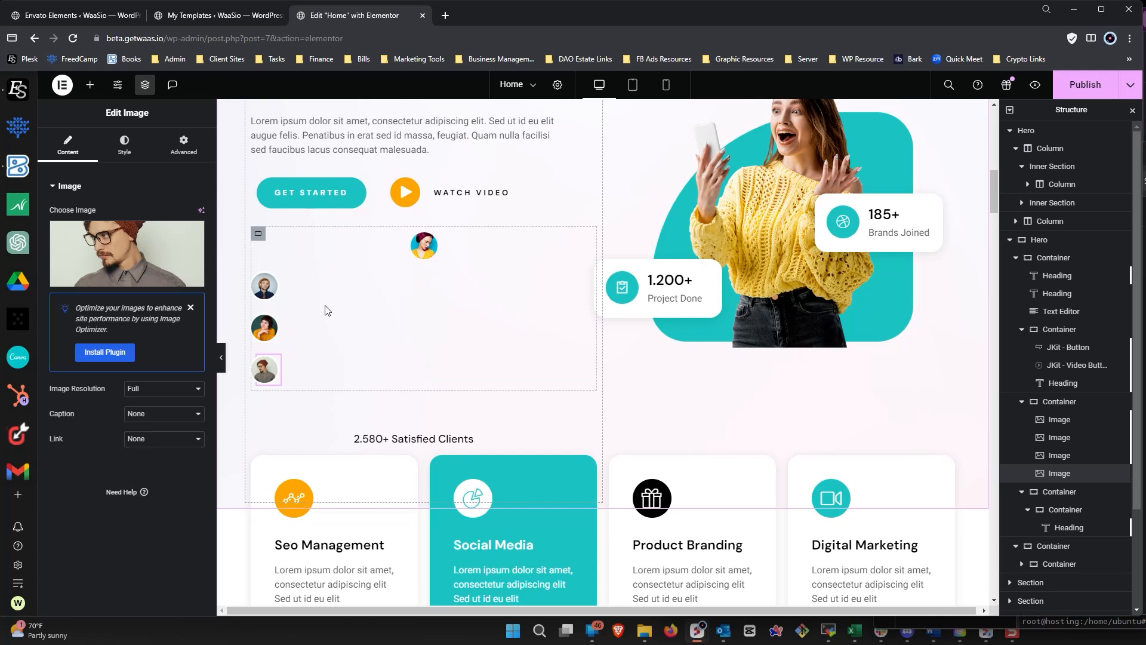
{"action": "left_click", "coordinate": [258, 233]}
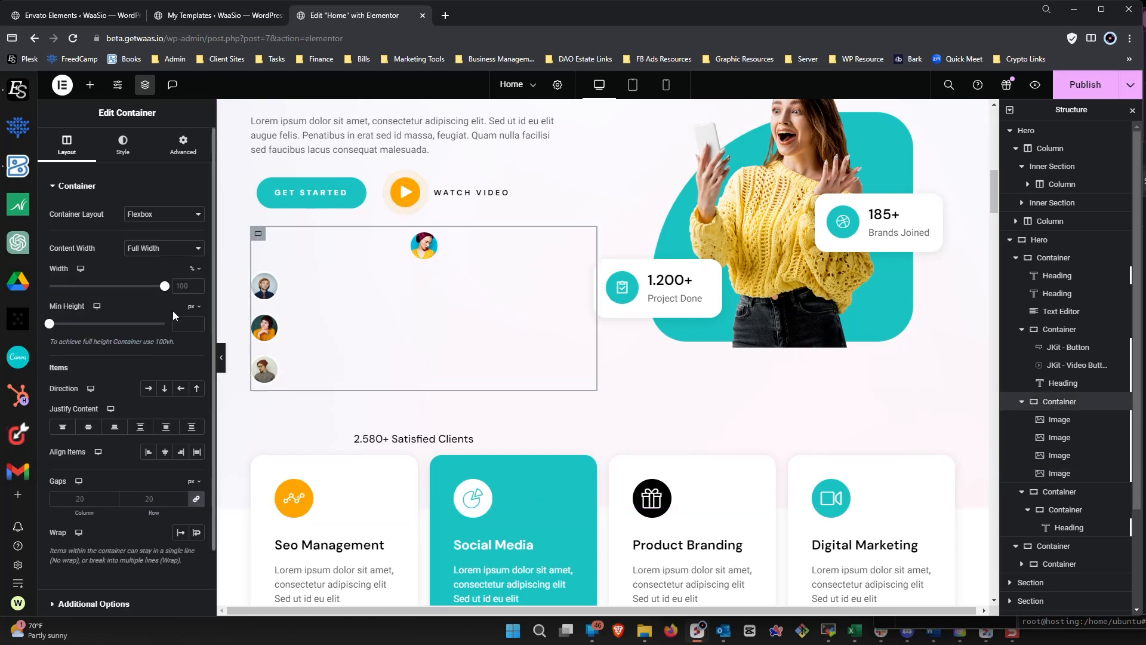
{"action": "left_click", "coordinate": [146, 388]}
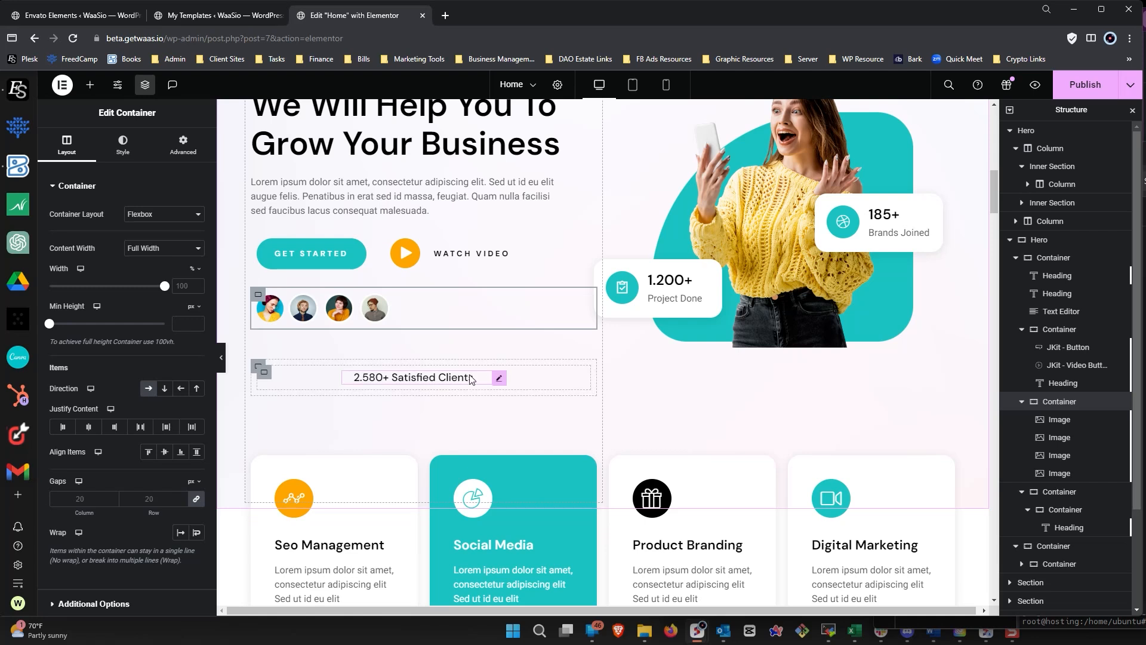
- Move the 2.580+ Satisfied Clients heading into the row after the portraits and delete the emptied containers below
{"action": "left_click_drag", "start_coordinate": [500, 382], "coordinate": [389, 303]}
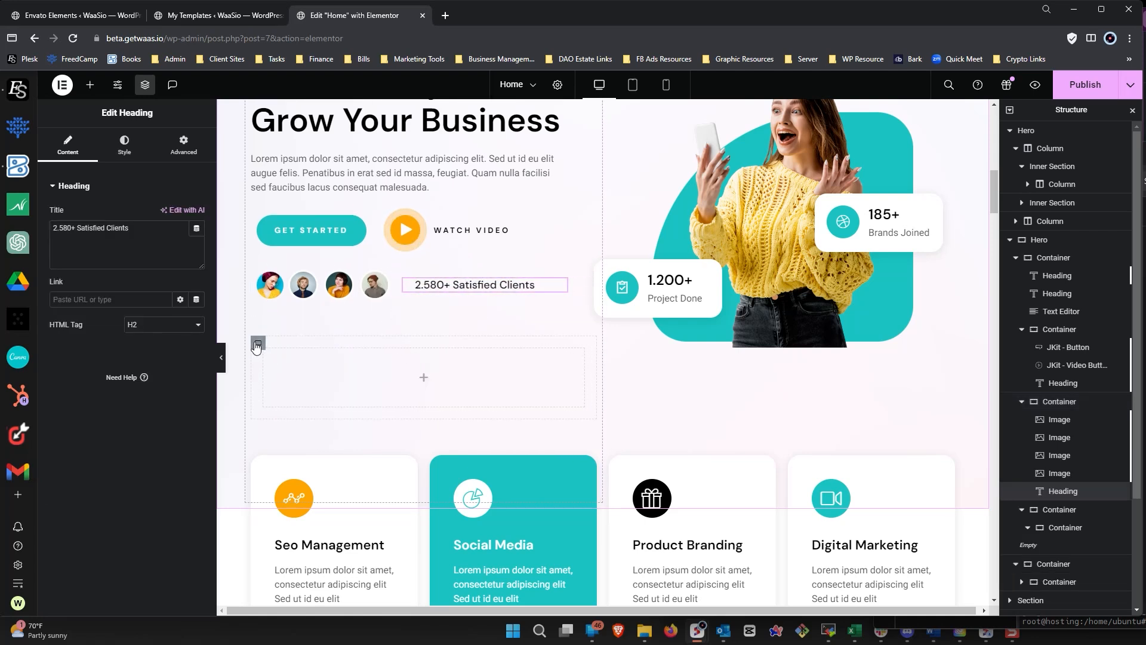
{"action": "right_click", "coordinate": [258, 344]}
{"action": "left_click", "coordinate": [298, 591]}
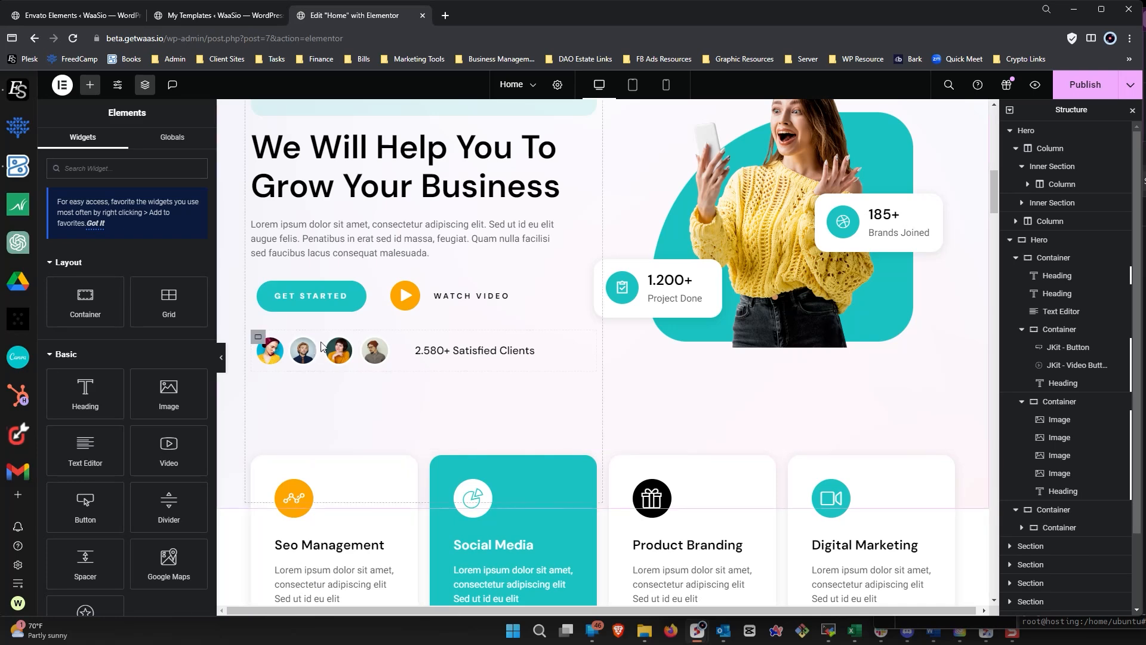
- Set the bottom margin of the converted Hero's Welcome To Savvy heading to 0 px and compare it with the original
{"action": "scroll", "coordinate": [418, 358], "scroll_direction": "up", "scroll_amount": 5}
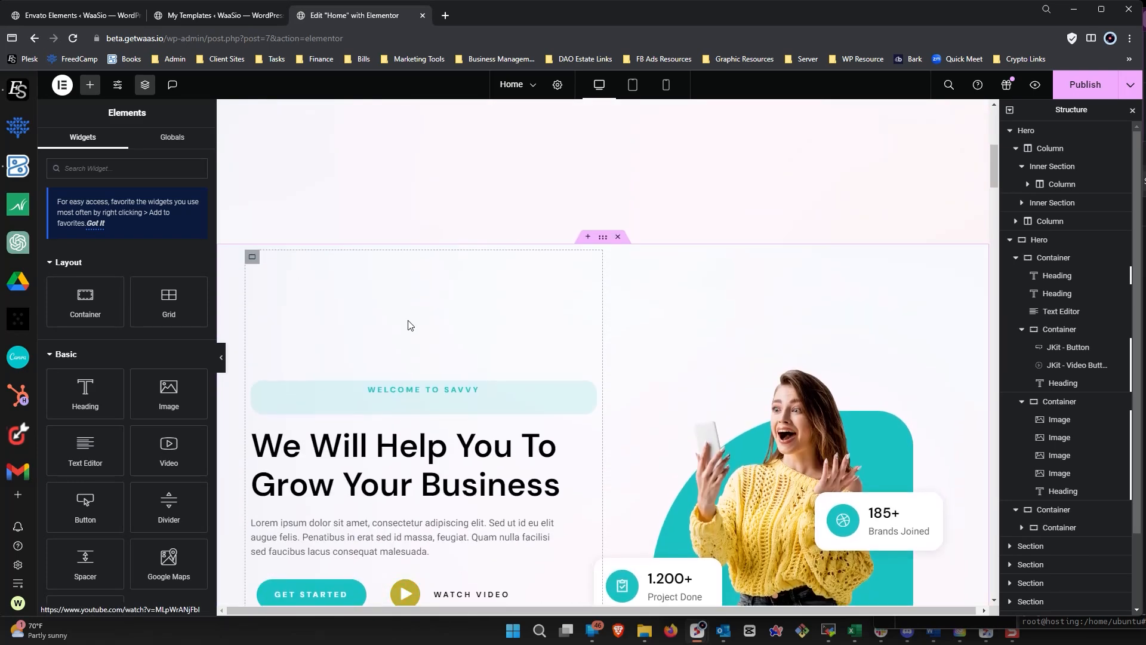
{"action": "left_click", "coordinate": [589, 391]}
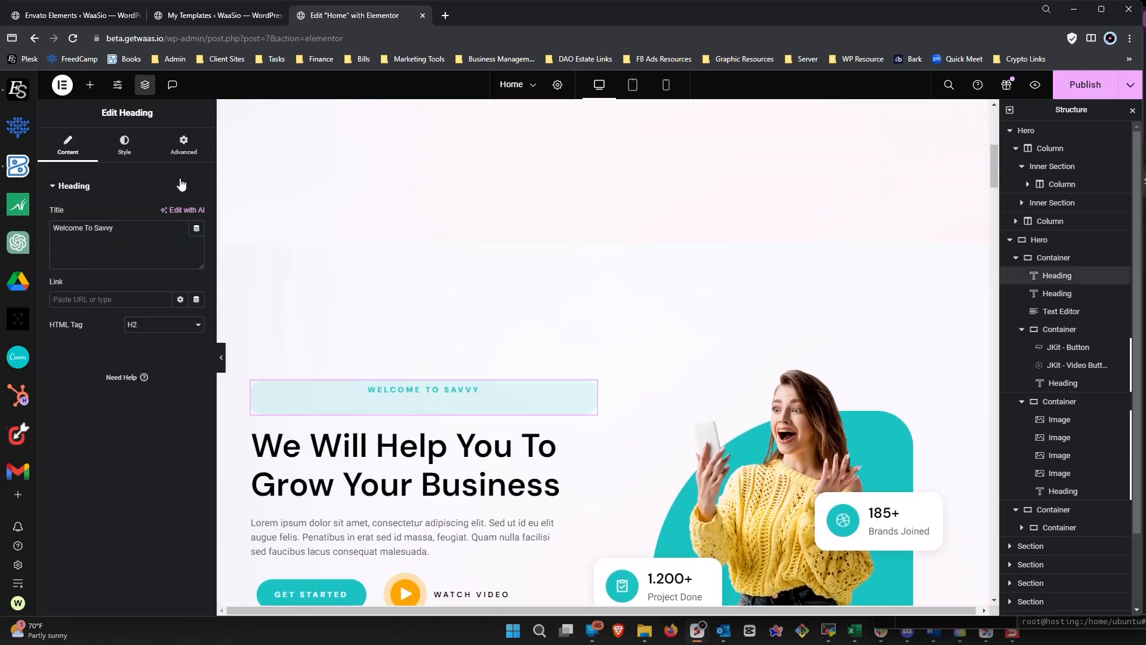
{"action": "left_click", "coordinate": [186, 154]}
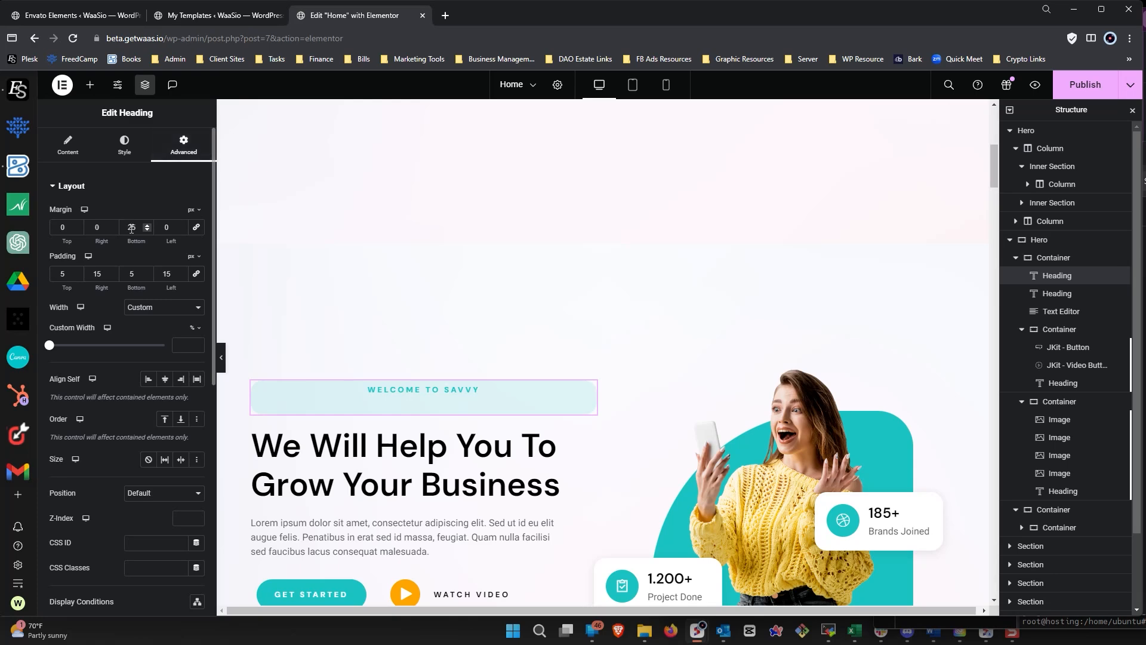
{"action": "key", "text": "BackSpace"}
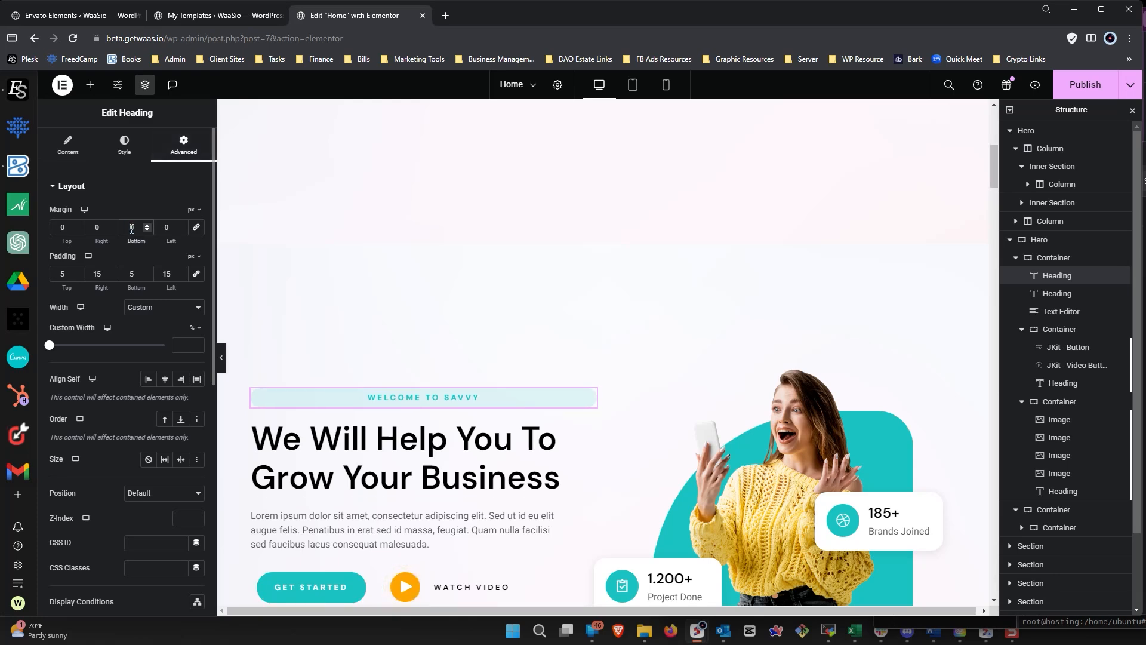
{"action": "scroll", "coordinate": [513, 361], "scroll_direction": "down", "scroll_amount": 6}
{"action": "scroll", "coordinate": [513, 361], "scroll_direction": "up", "scroll_amount": 13}
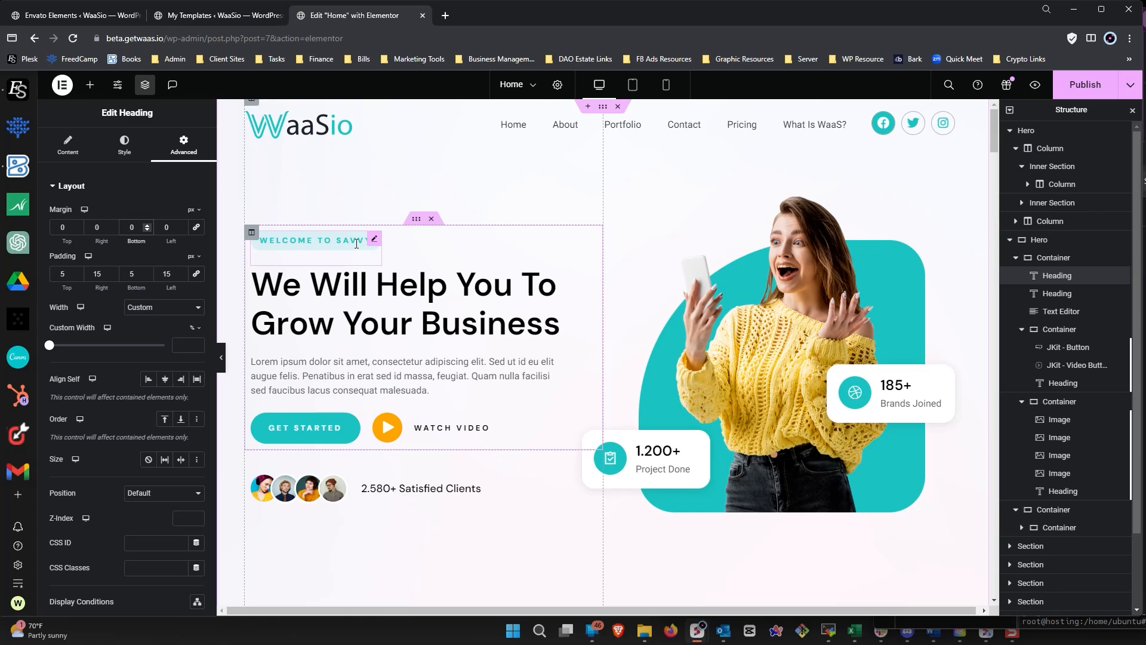
{"action": "scroll", "coordinate": [427, 299], "scroll_direction": "down", "scroll_amount": 5}
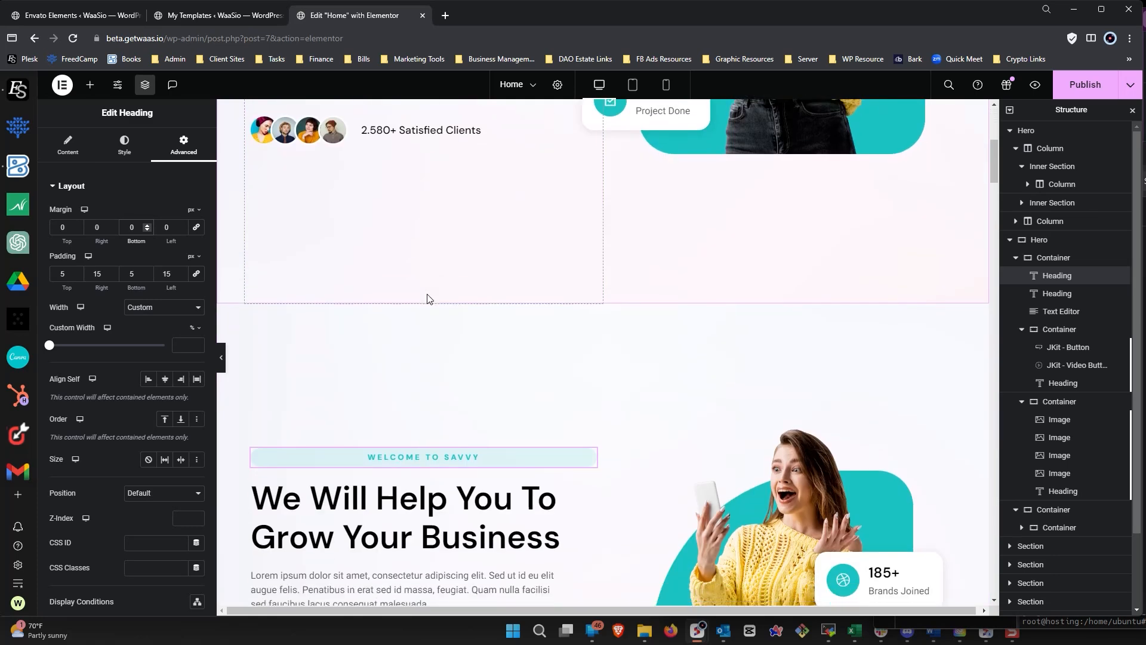
{"action": "scroll", "coordinate": [436, 411], "scroll_direction": "down", "scroll_amount": 1}
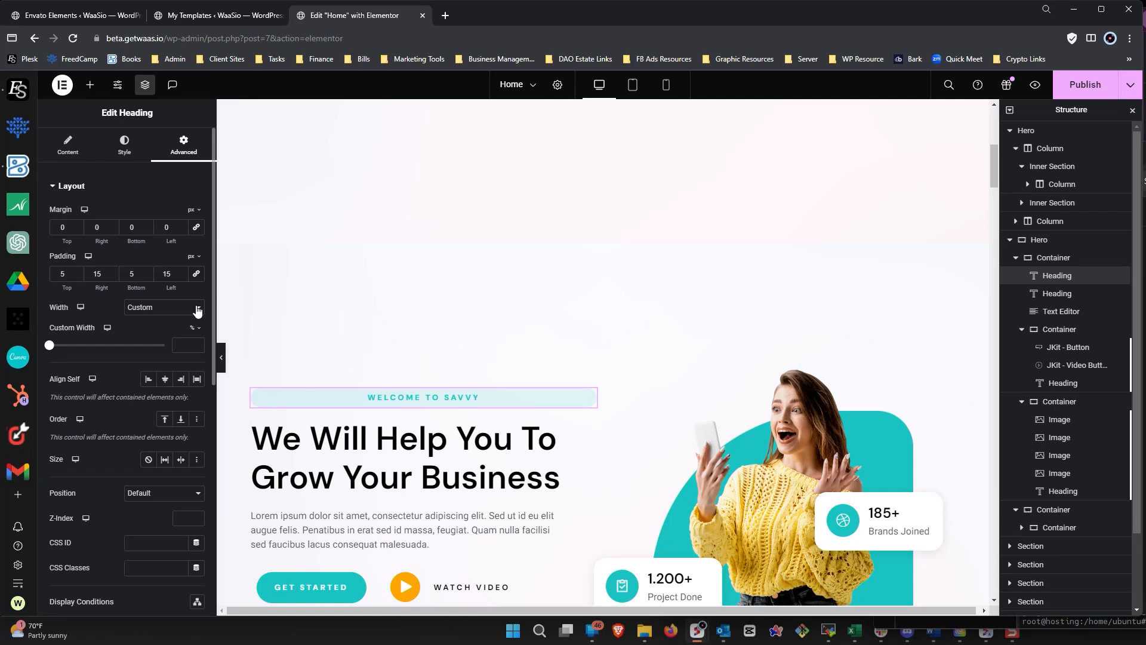
- Set the Welcome To Savvy heading's Align Self to Start and compare the result with the original Hero
{"action": "left_click", "coordinate": [148, 382]}
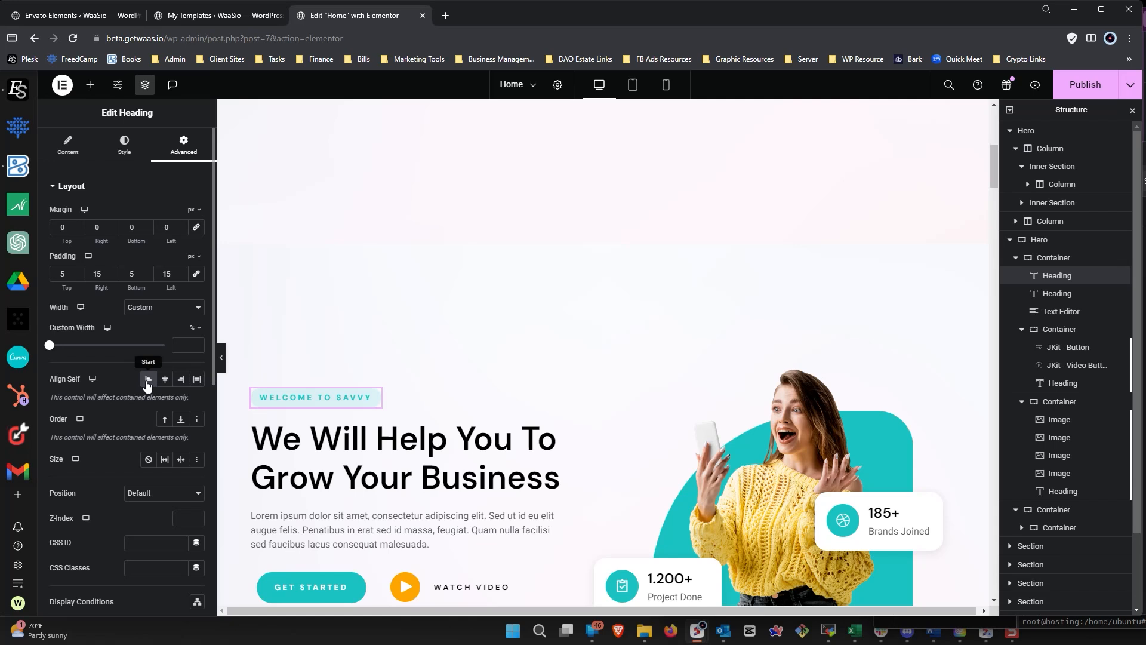
{"action": "left_click", "coordinate": [67, 145]}
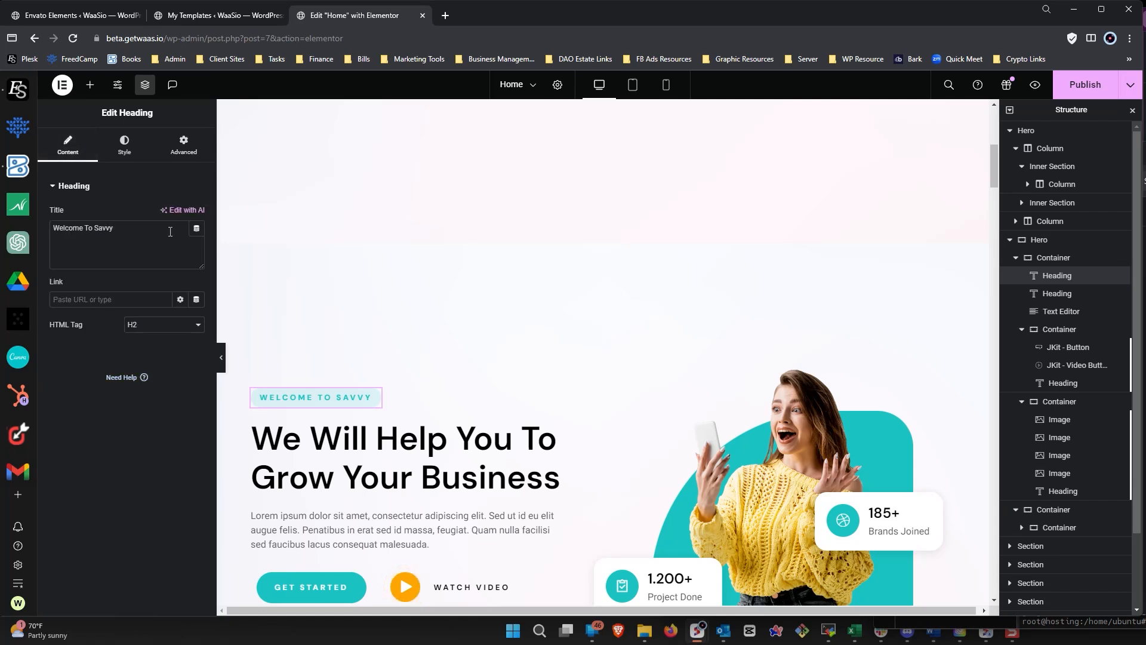
{"action": "left_click", "coordinate": [187, 146]}
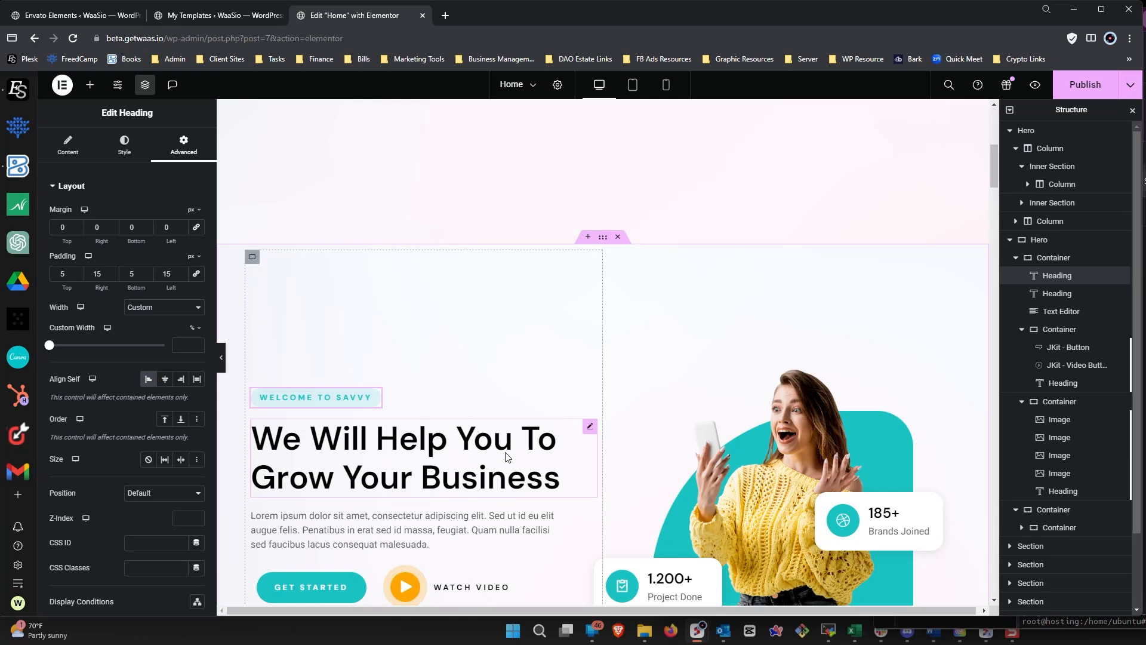
{"action": "scroll", "coordinate": [508, 457], "scroll_direction": "up", "scroll_amount": 7}
{"action": "scroll", "coordinate": [508, 452], "scroll_direction": "down", "scroll_amount": 7}
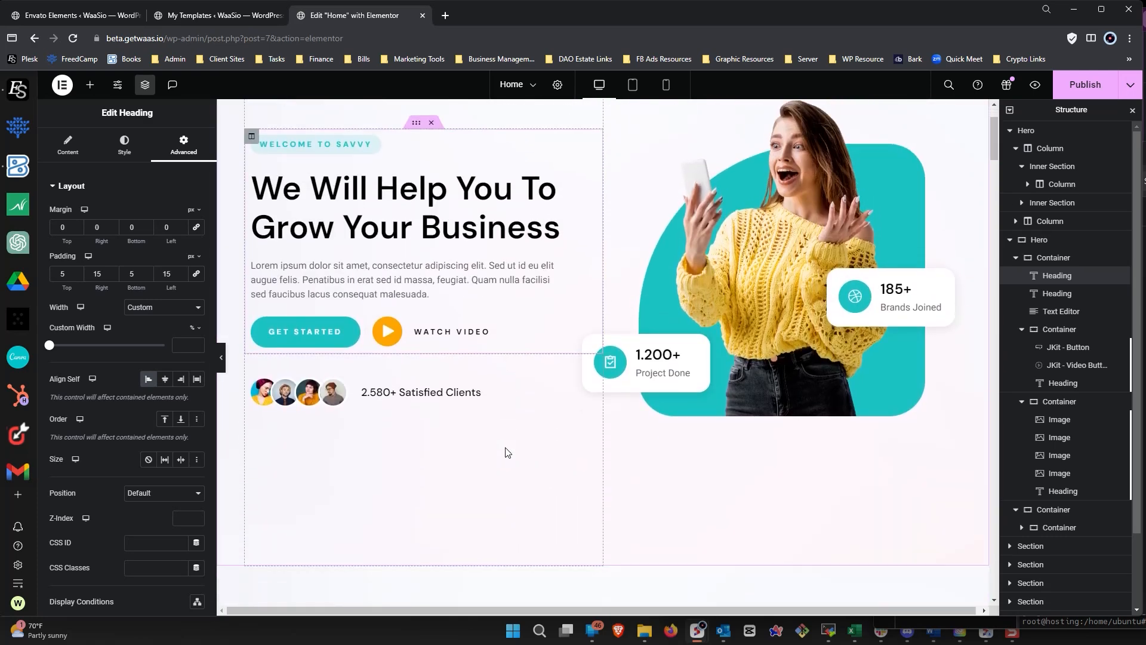
- Set the client portrait row's column and row gaps to 0 px, comparing its spacing with the original Hero
{"action": "scroll", "coordinate": [494, 426], "scroll_direction": "down", "scroll_amount": 3}
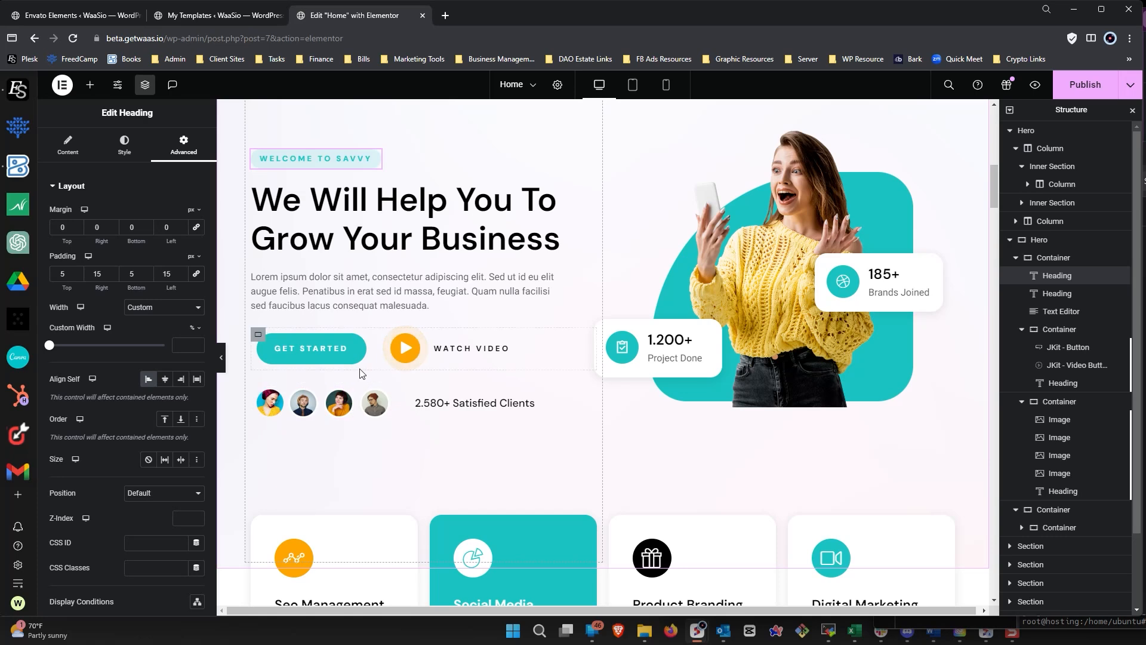
{"action": "scroll", "coordinate": [360, 373], "scroll_direction": "down", "scroll_amount": 2}
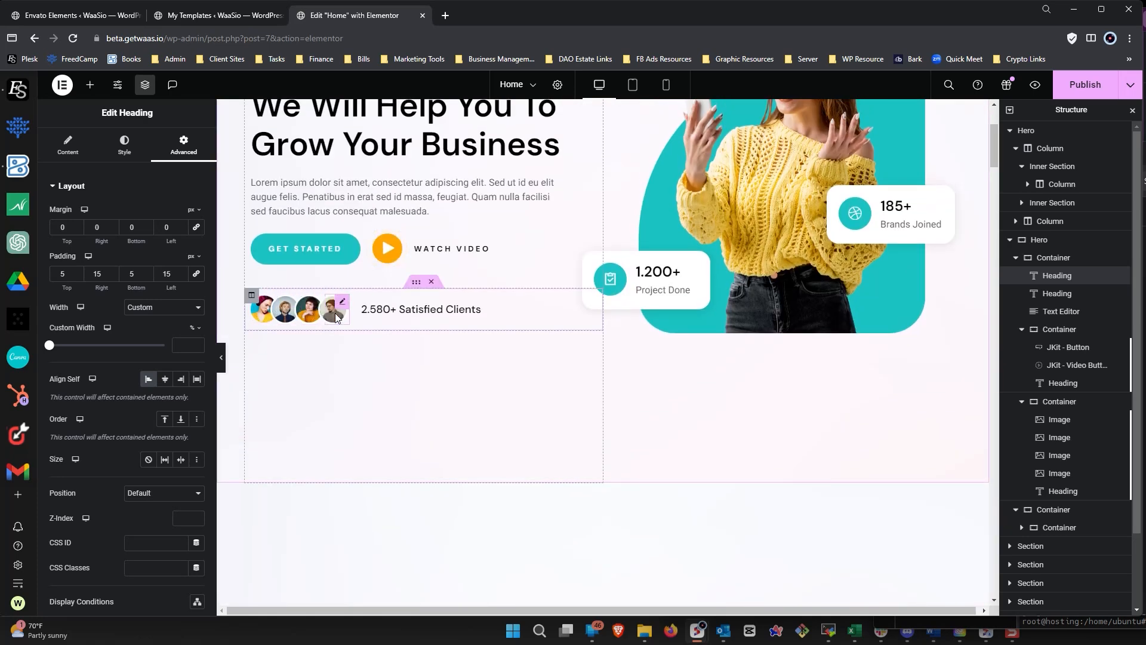
{"action": "scroll", "coordinate": [376, 388], "scroll_direction": "up", "scroll_amount": 5}
{"action": "scroll", "coordinate": [377, 389], "scroll_direction": "down", "scroll_amount": 6}
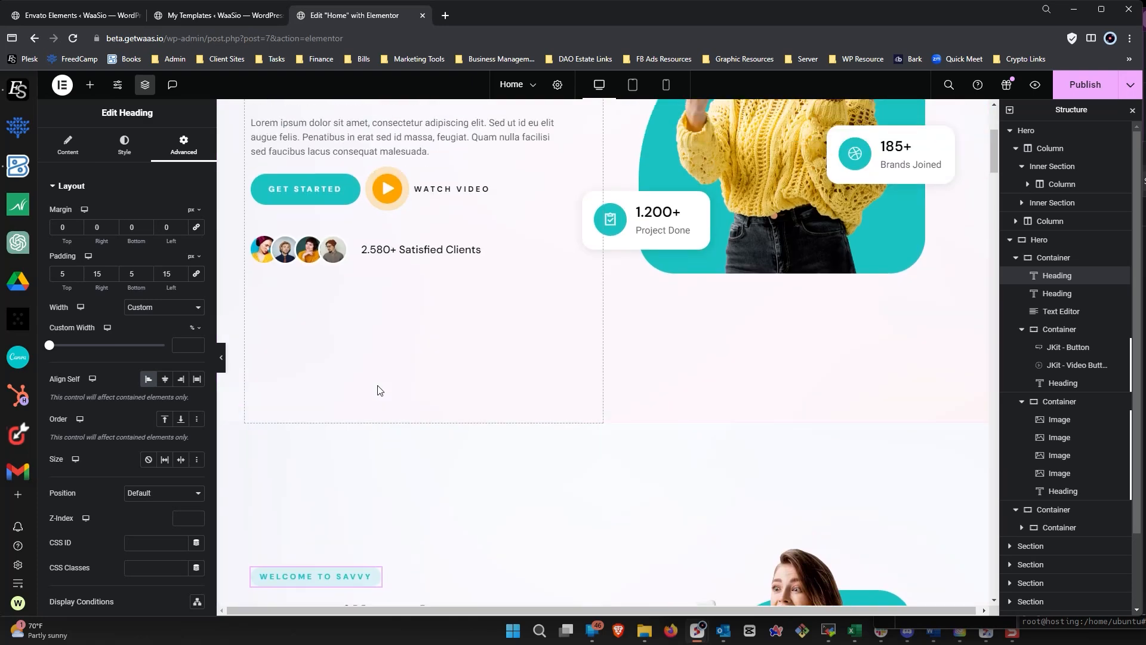
{"action": "scroll", "coordinate": [378, 389], "scroll_direction": "up", "scroll_amount": 3}
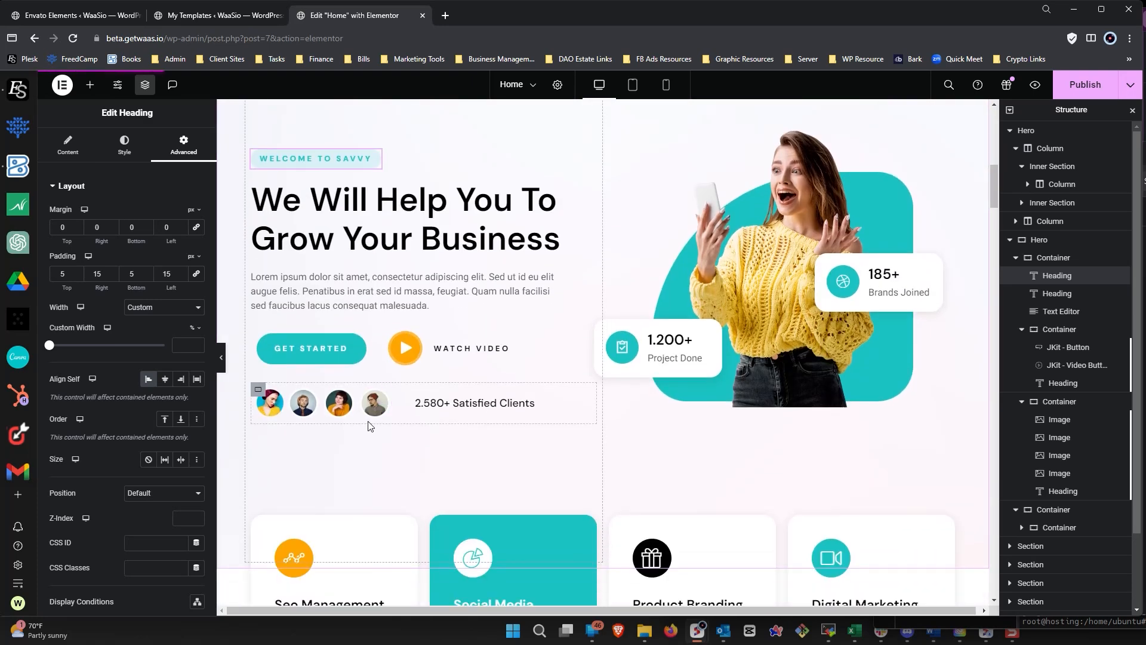
{"action": "left_click", "coordinate": [258, 390]}
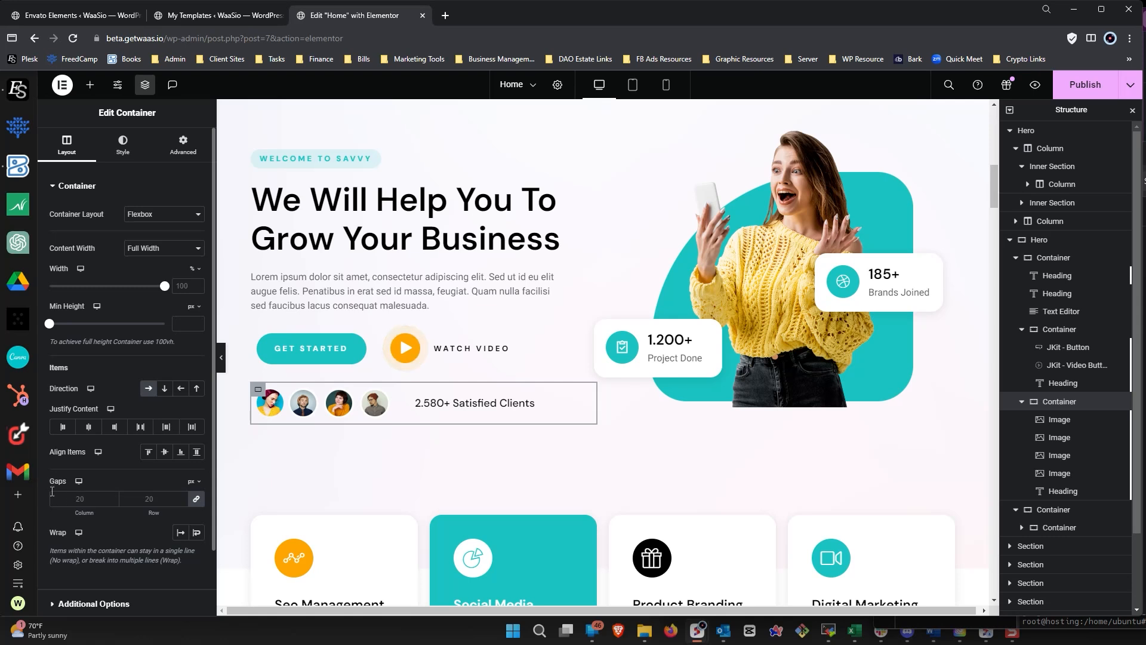
{"action": "left_click", "coordinate": [84, 498]}
{"action": "type", "text": "0"}
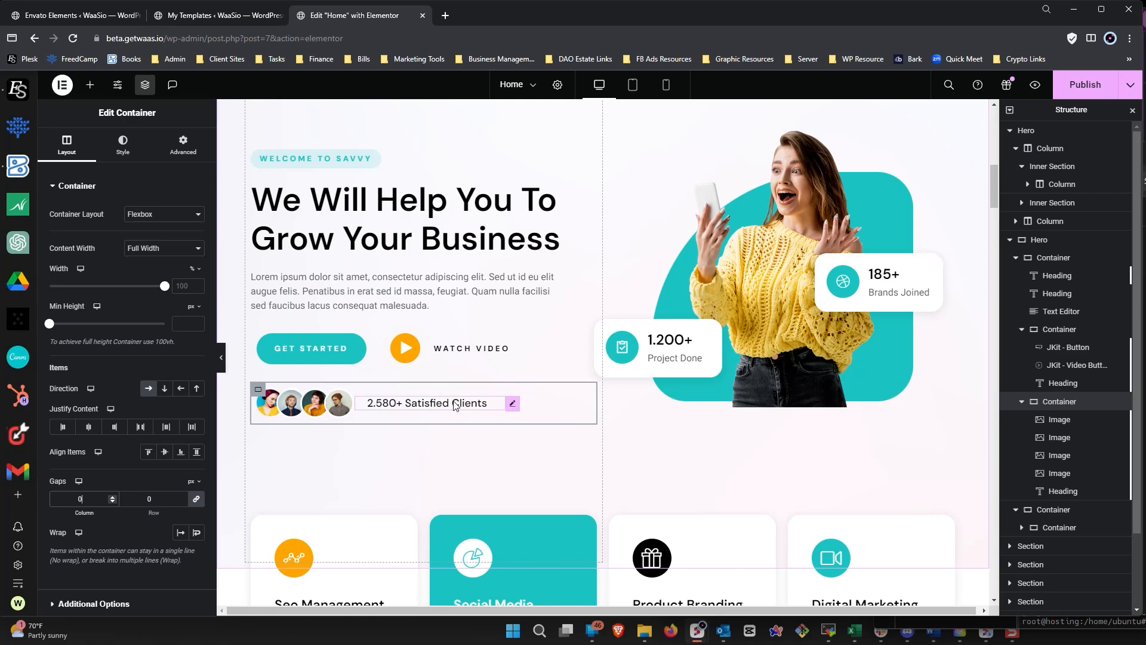
{"action": "scroll", "coordinate": [520, 412], "scroll_direction": "up", "scroll_amount": 10}
{"action": "scroll", "coordinate": [505, 357], "scroll_direction": "down", "scroll_amount": 8}
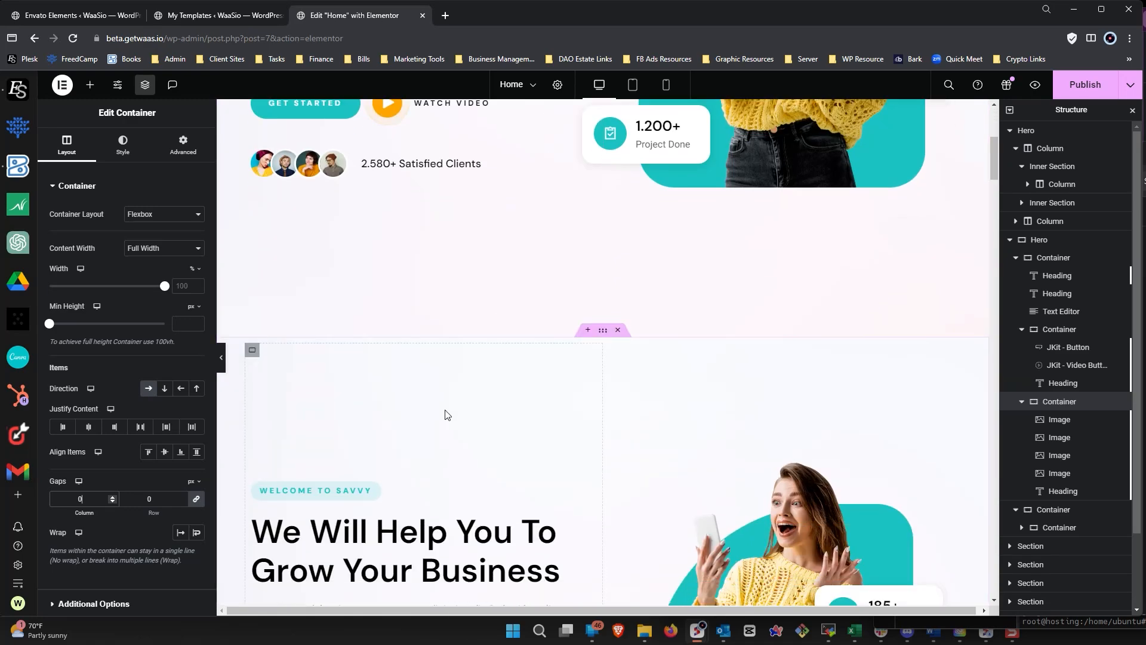
{"action": "scroll", "coordinate": [382, 499], "scroll_direction": "down", "scroll_amount": 4}
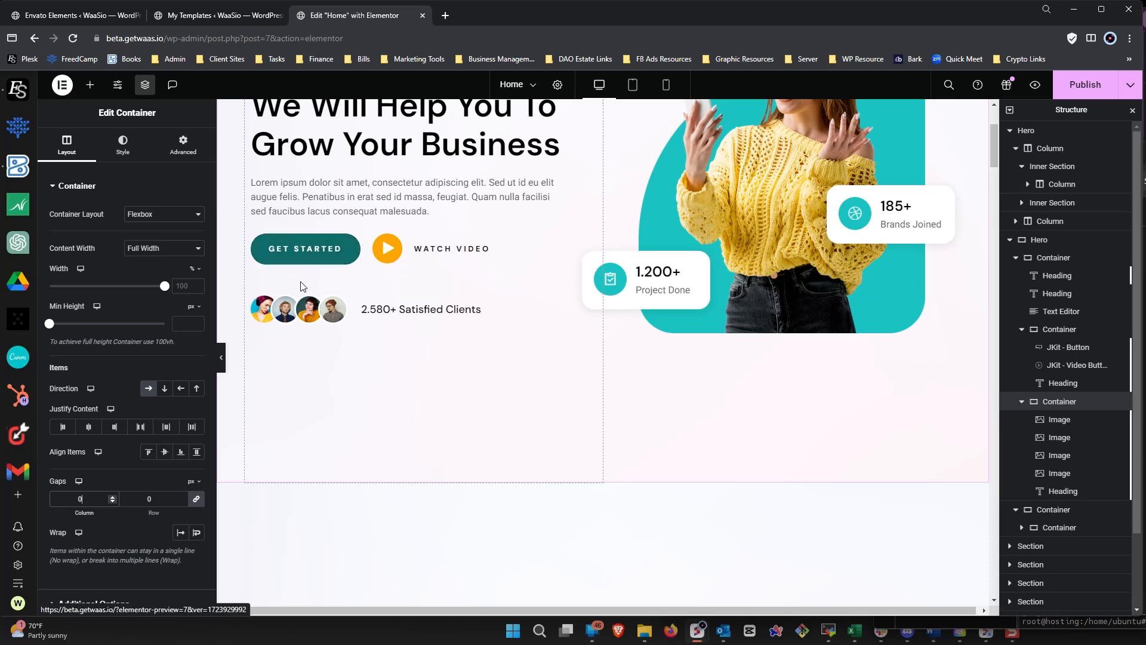
{"action": "scroll", "coordinate": [305, 310], "scroll_direction": "down", "scroll_amount": 7}
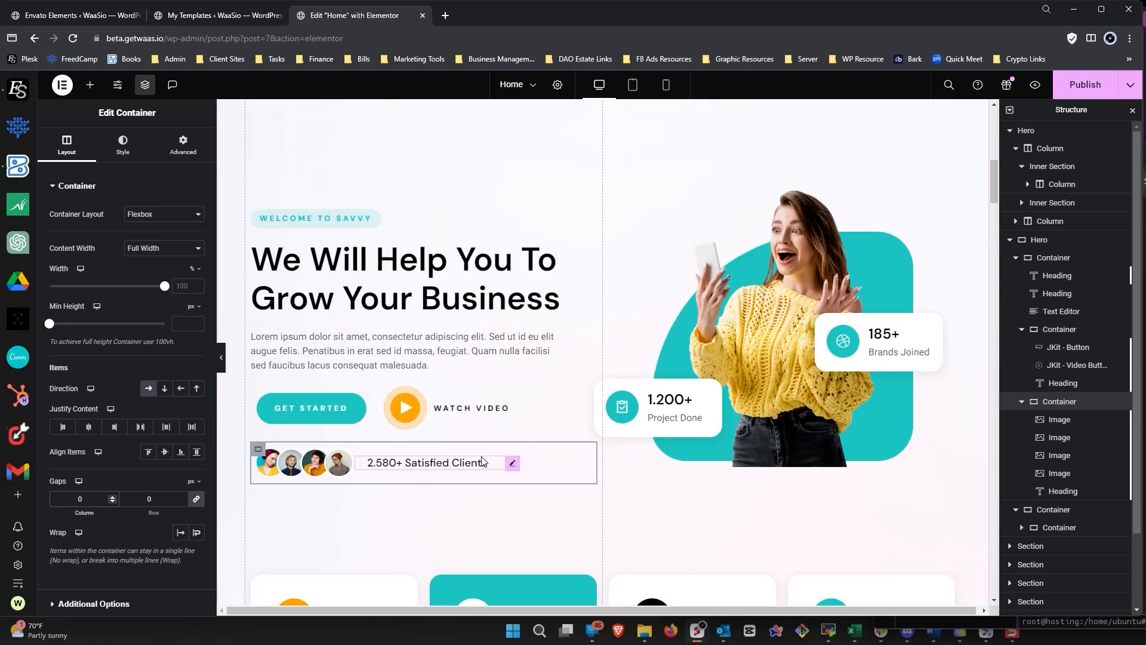
- Compare the converted Hero with the original, and move the converted Hero container above the original Hero section
{"action": "scroll", "coordinate": [553, 437], "scroll_direction": "up", "scroll_amount": 1}
{"action": "scroll", "coordinate": [552, 437], "scroll_direction": "down", "scroll_amount": 4}
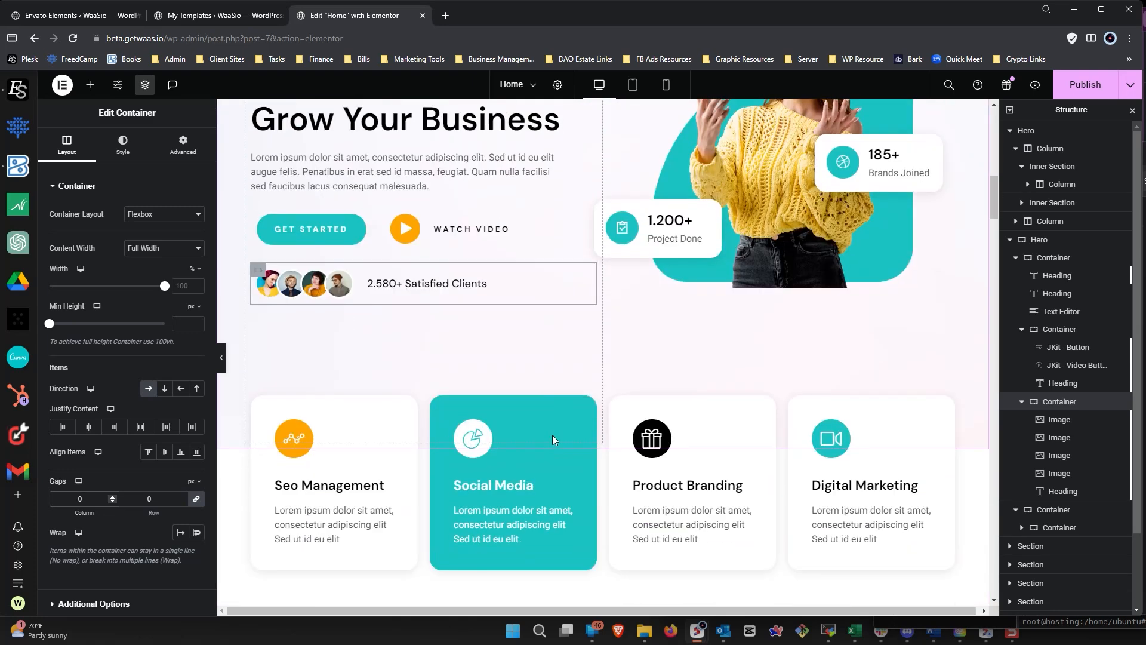
{"action": "scroll", "coordinate": [552, 437], "scroll_direction": "up", "scroll_amount": 4}
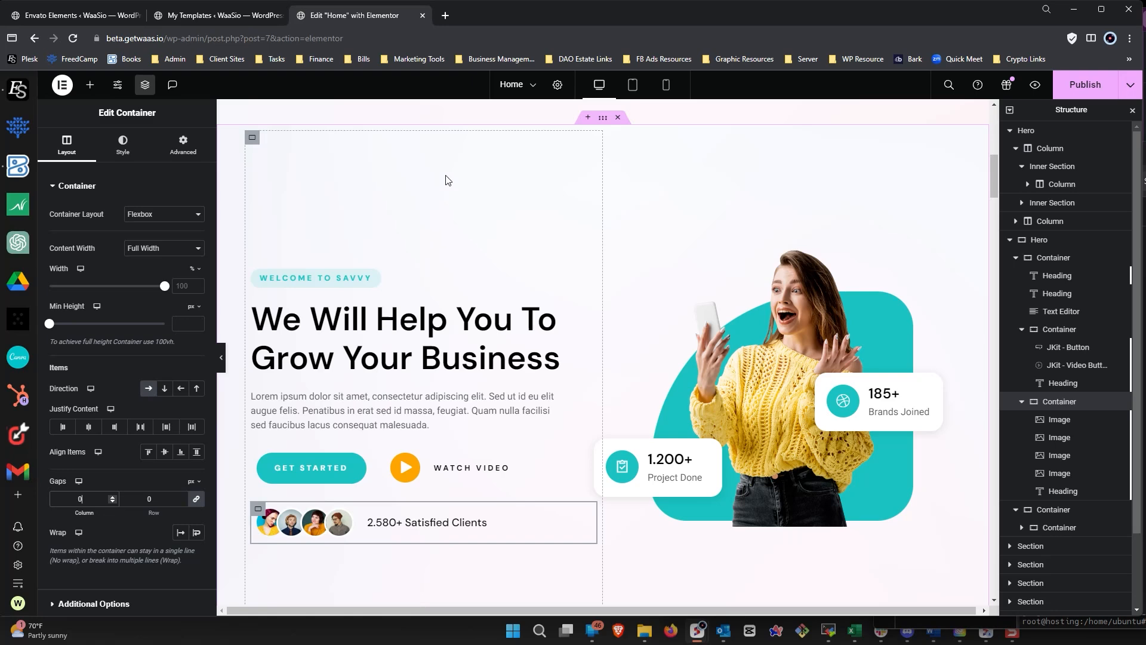
{"action": "scroll", "coordinate": [465, 239], "scroll_direction": "up", "scroll_amount": 3}
{"action": "scroll", "coordinate": [471, 269], "scroll_direction": "down", "scroll_amount": 4}
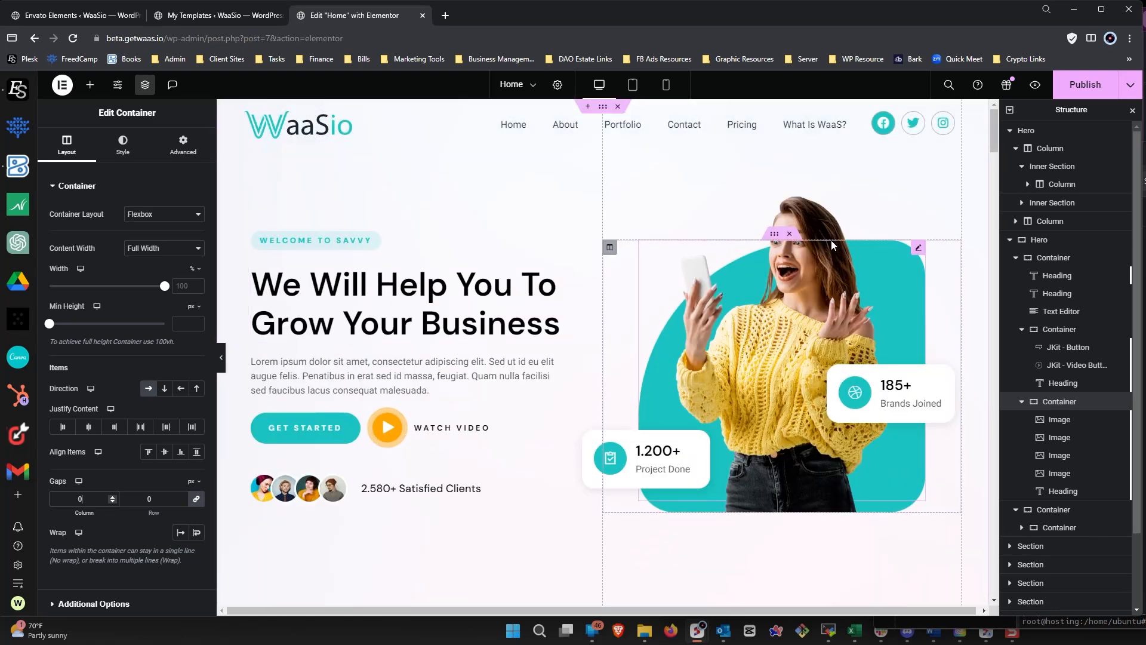
{"action": "left_click", "coordinate": [1009, 130]}
{"action": "left_click", "coordinate": [1012, 148]}
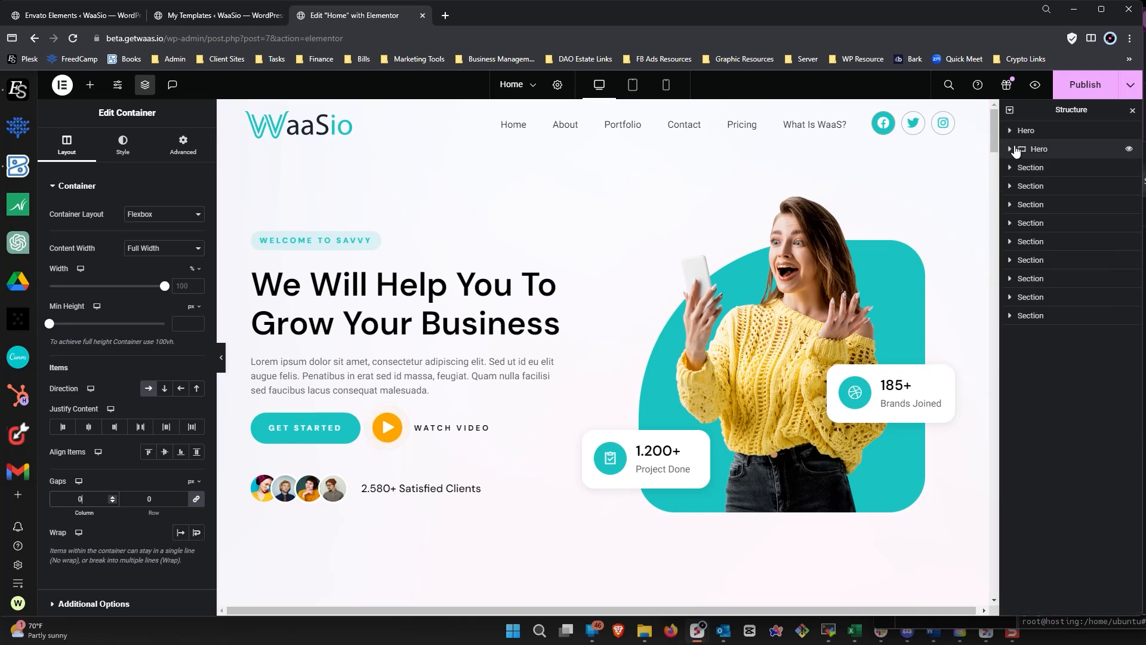
{"action": "left_click_drag", "start_coordinate": [1039, 154], "coordinate": [1034, 129]}
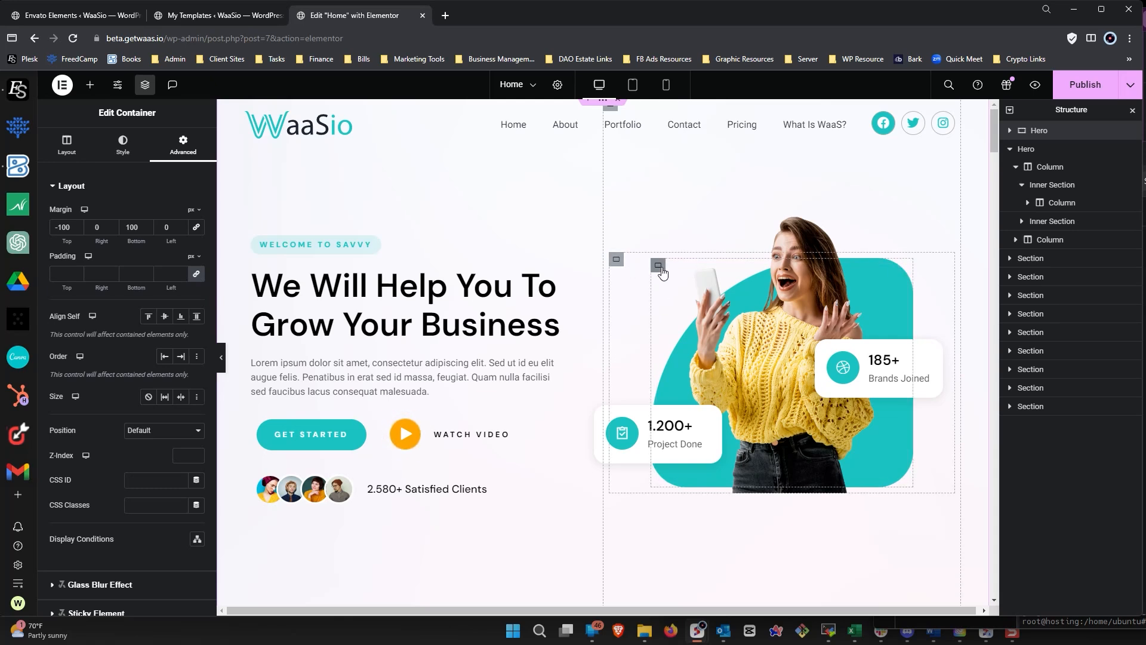
- Try to move the inner image container out of its wrapper container and delete the emptied wrapper
{"action": "left_click", "coordinate": [616, 259]}
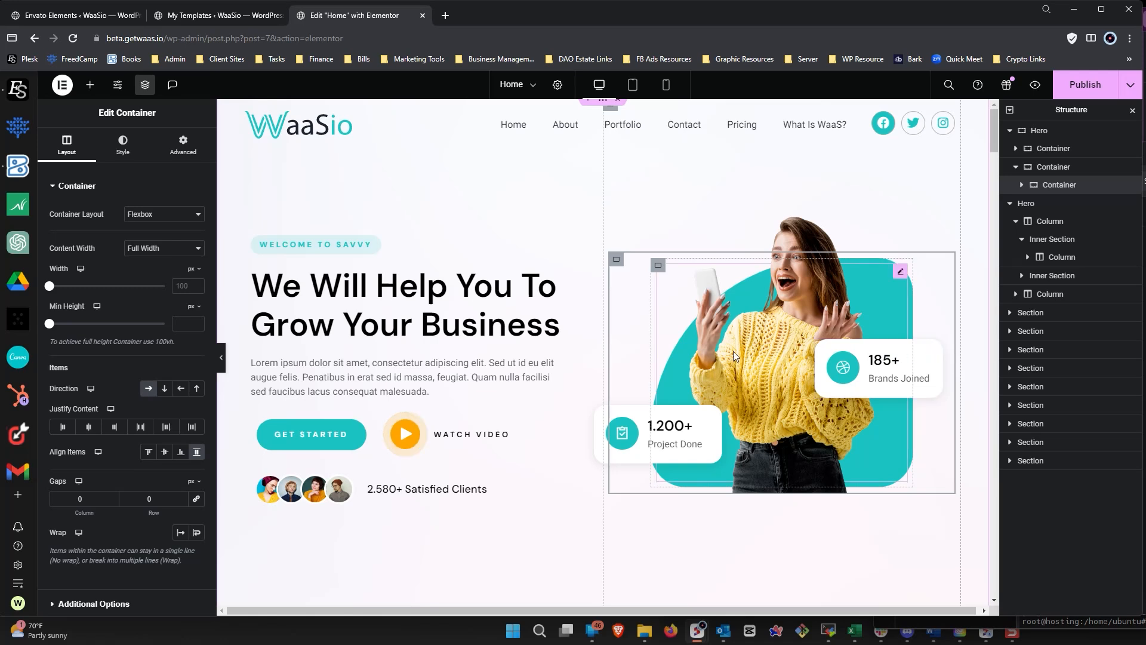
{"action": "left_click", "coordinate": [1021, 186]}
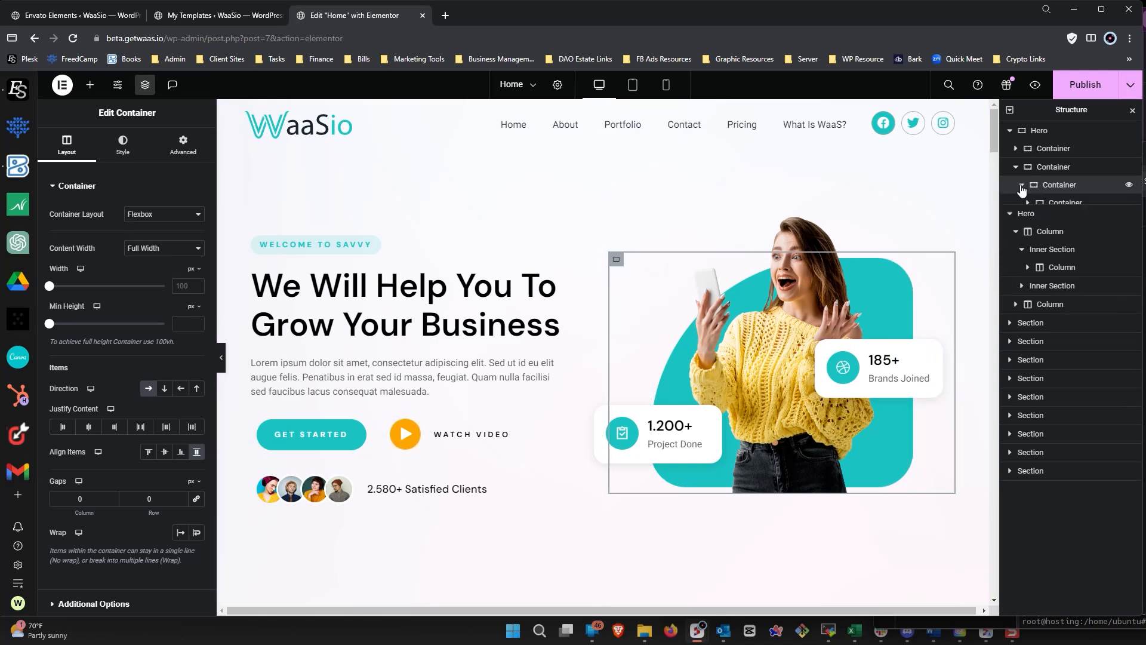
{"action": "left_click", "coordinate": [1027, 204]}
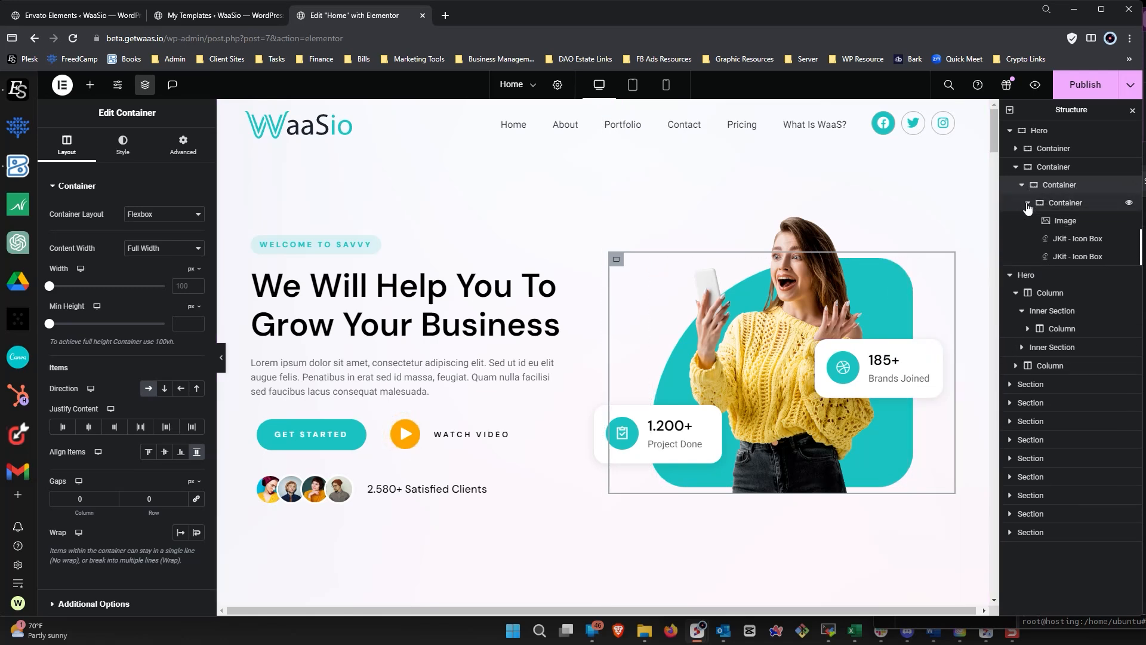
{"action": "left_click", "coordinate": [1065, 204]}
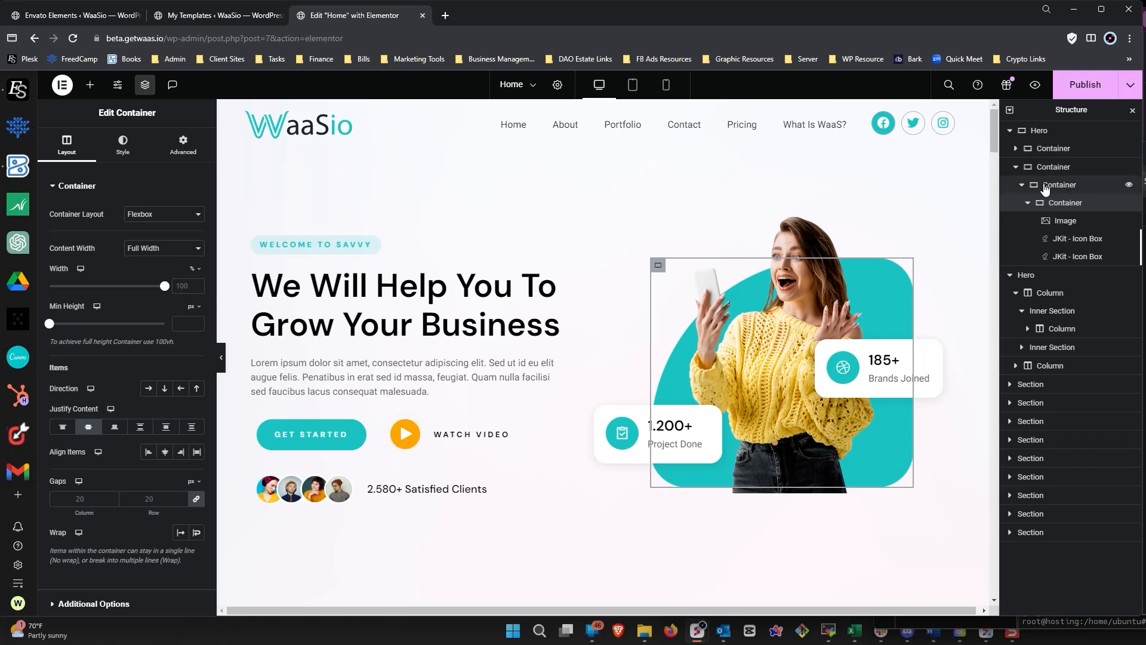
{"action": "mouse_move", "coordinate": [1049, 189]}
{"action": "left_mouse_down"}
{"action": "mouse_move", "coordinate": [1058, 177]}
{"action": "mouse_move", "coordinate": [1058, 191]}
{"action": "left_mouse_up"}
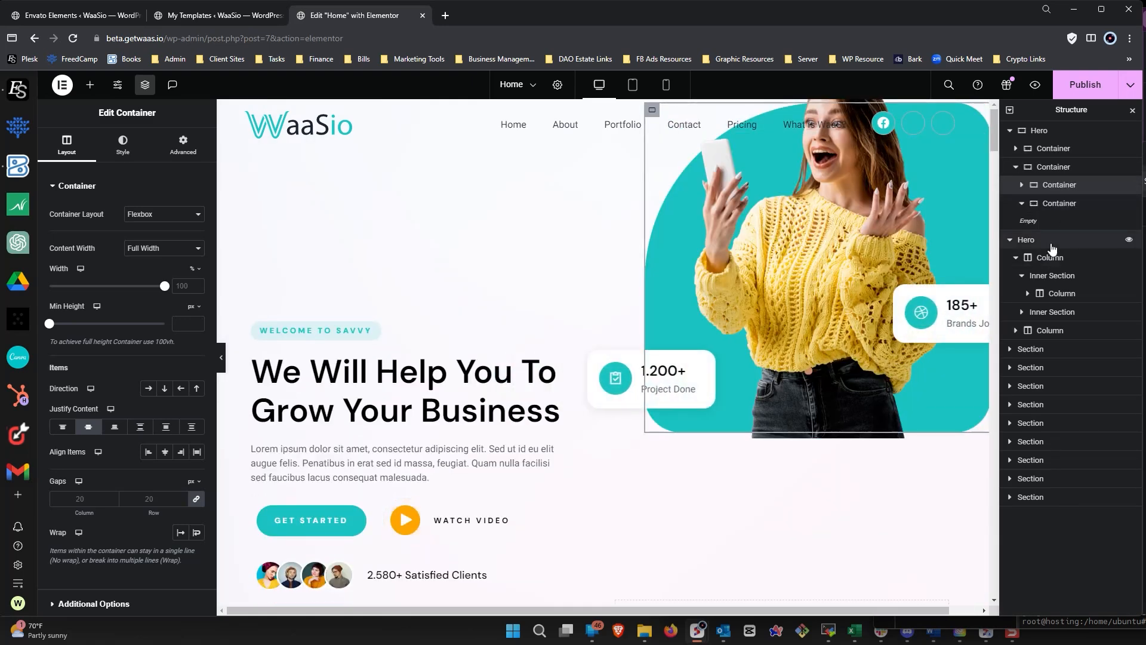
{"action": "right_click", "coordinate": [1056, 202]}
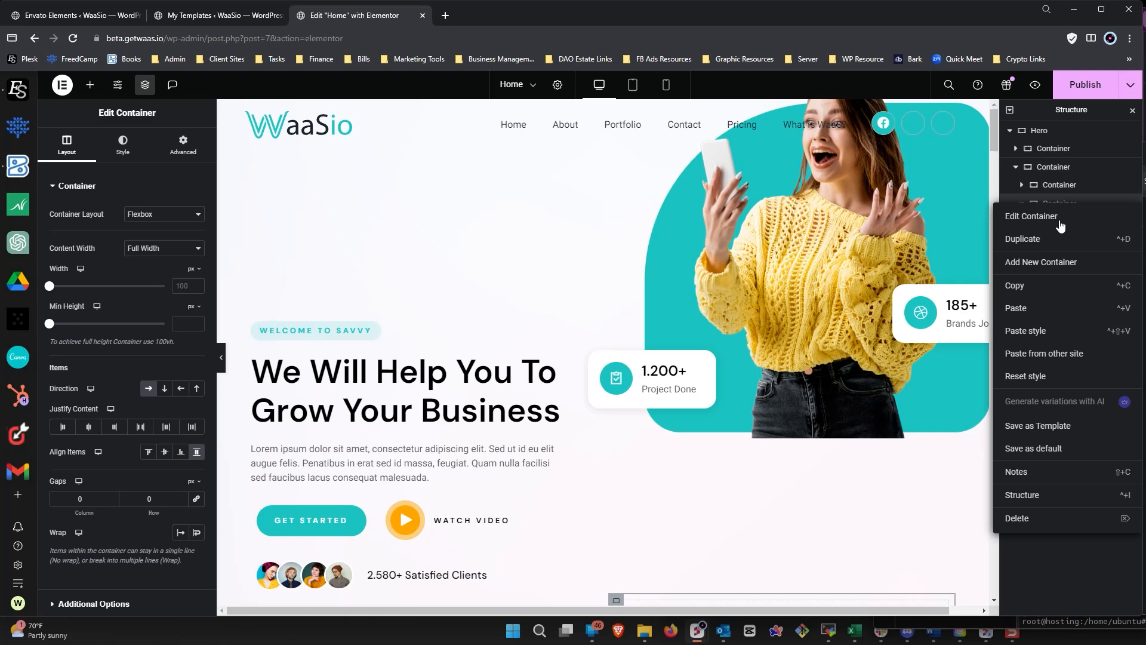
{"action": "left_click", "coordinate": [1021, 518]}
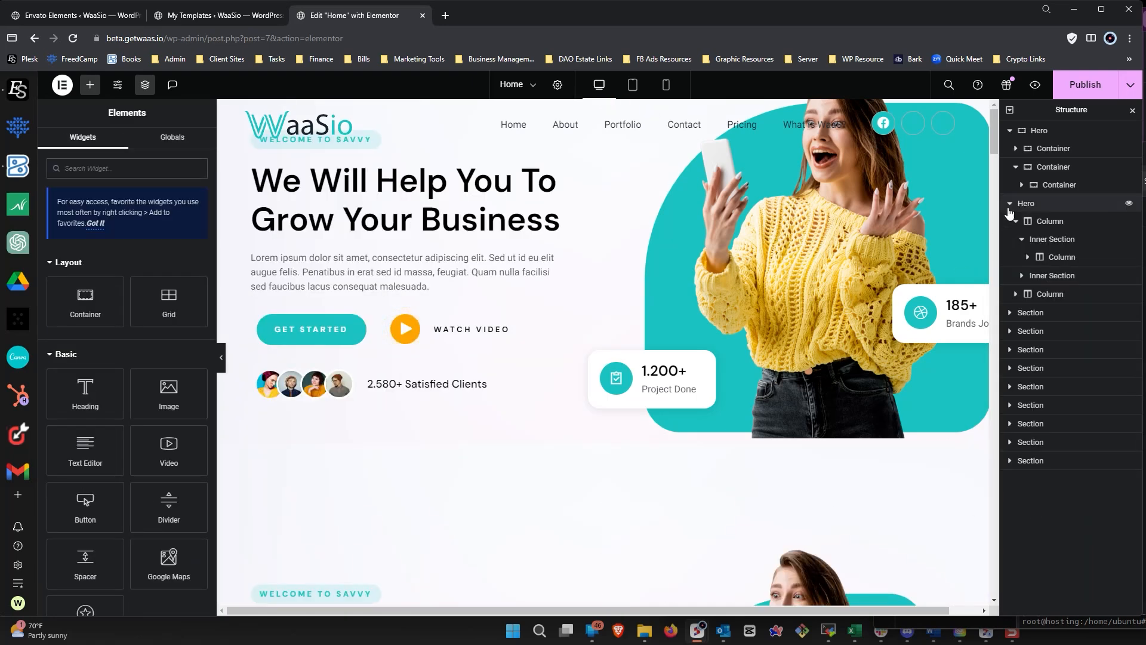
- Undo the wrapper deletion and the inner image container's move
{"action": "left_click", "coordinate": [1055, 169]}
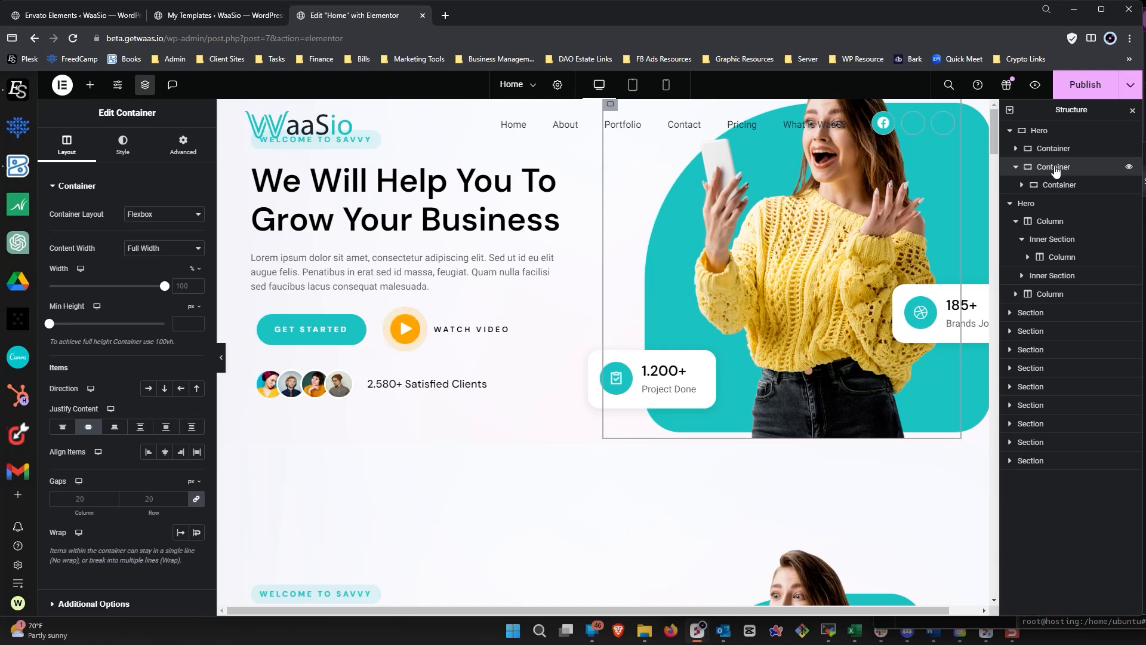
{"action": "key", "text": "ctrl+v"}
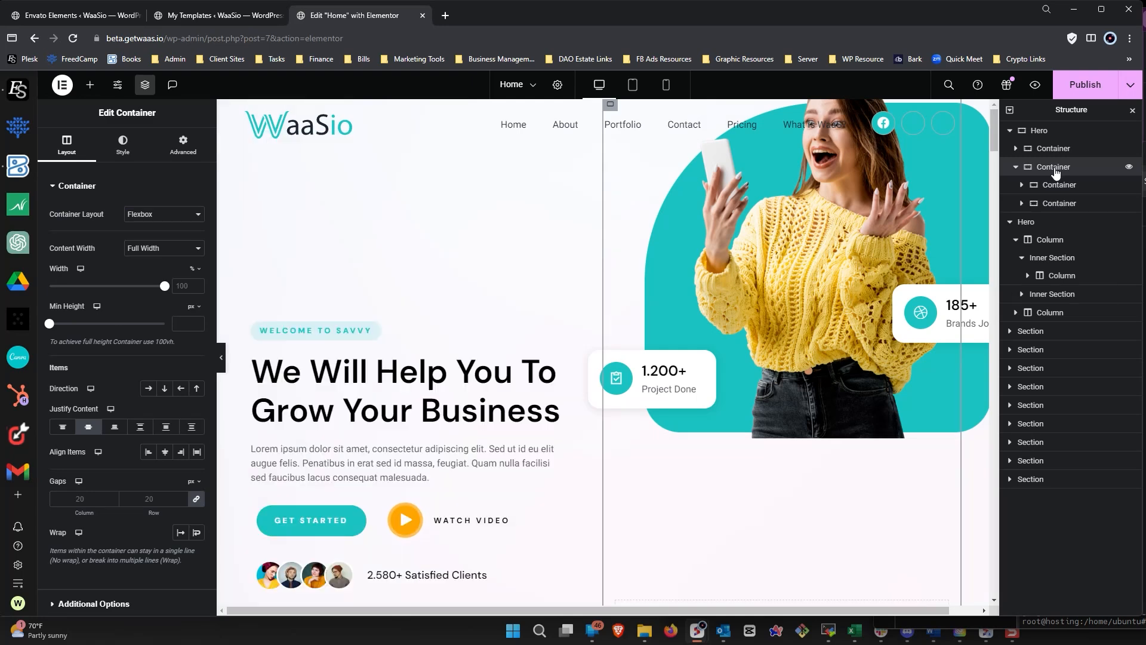
{"action": "key", "text": "ctrl+z"}
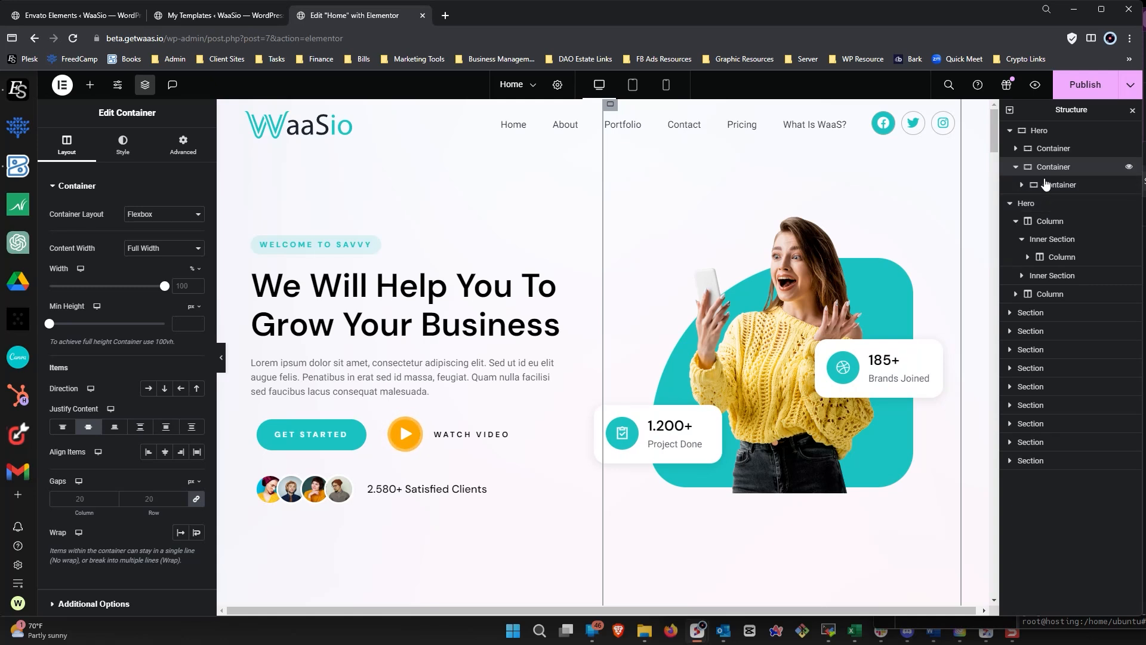
- Set the inner image container's top and bottom margins to 250 px, matching its wrapper container
{"action": "left_click", "coordinate": [1045, 184]}
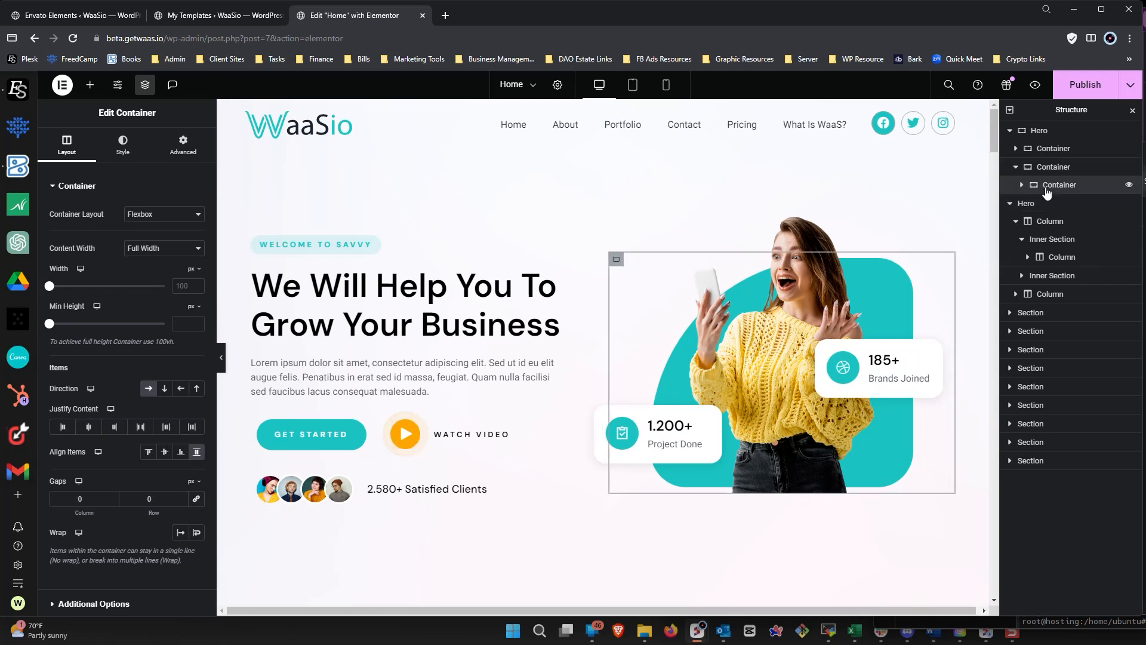
{"action": "left_click", "coordinate": [179, 148]}
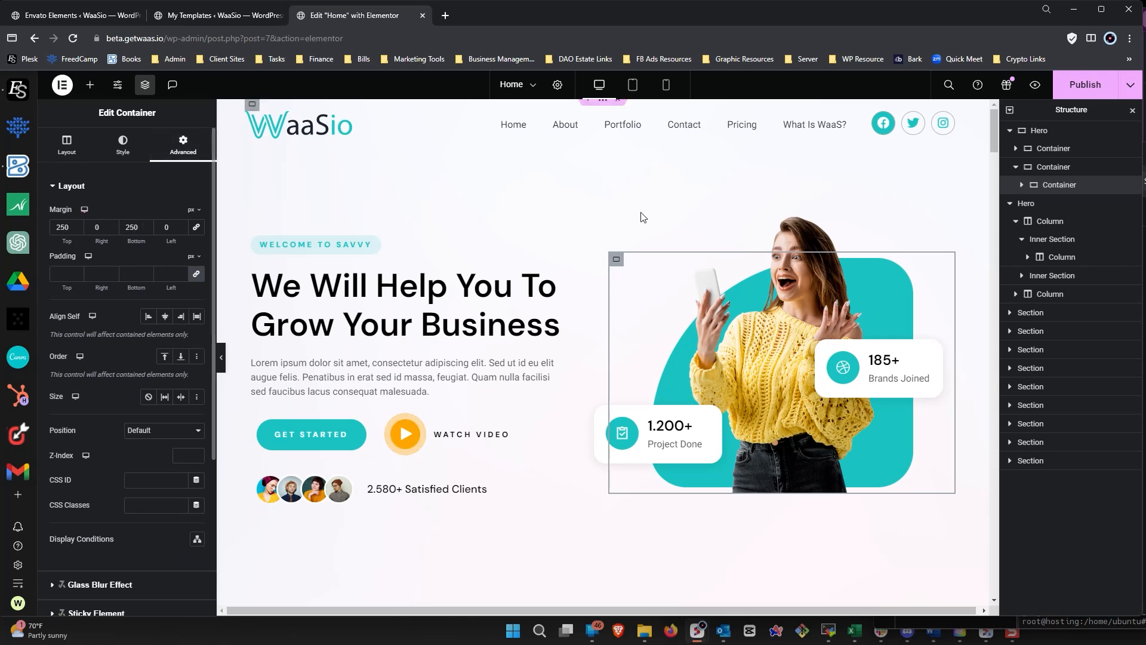
{"action": "left_click", "coordinate": [1022, 186]}
{"action": "left_click", "coordinate": [1052, 204]}
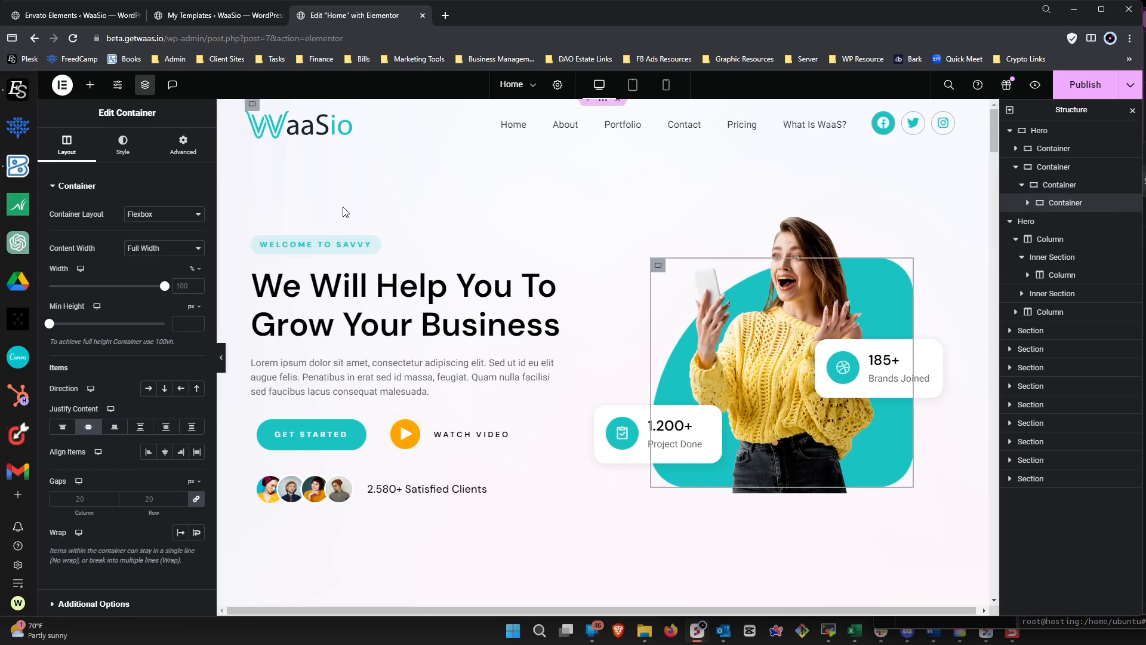
{"action": "left_click", "coordinate": [180, 139]}
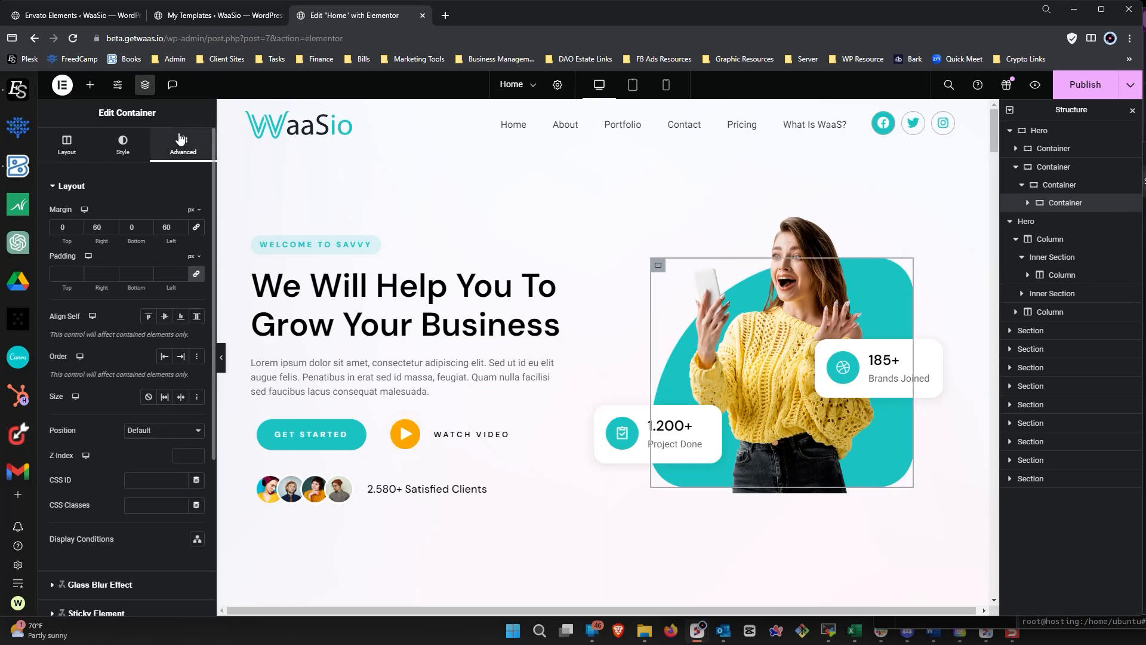
{"action": "left_click", "coordinate": [60, 227]}
{"action": "type", "text": "25"}
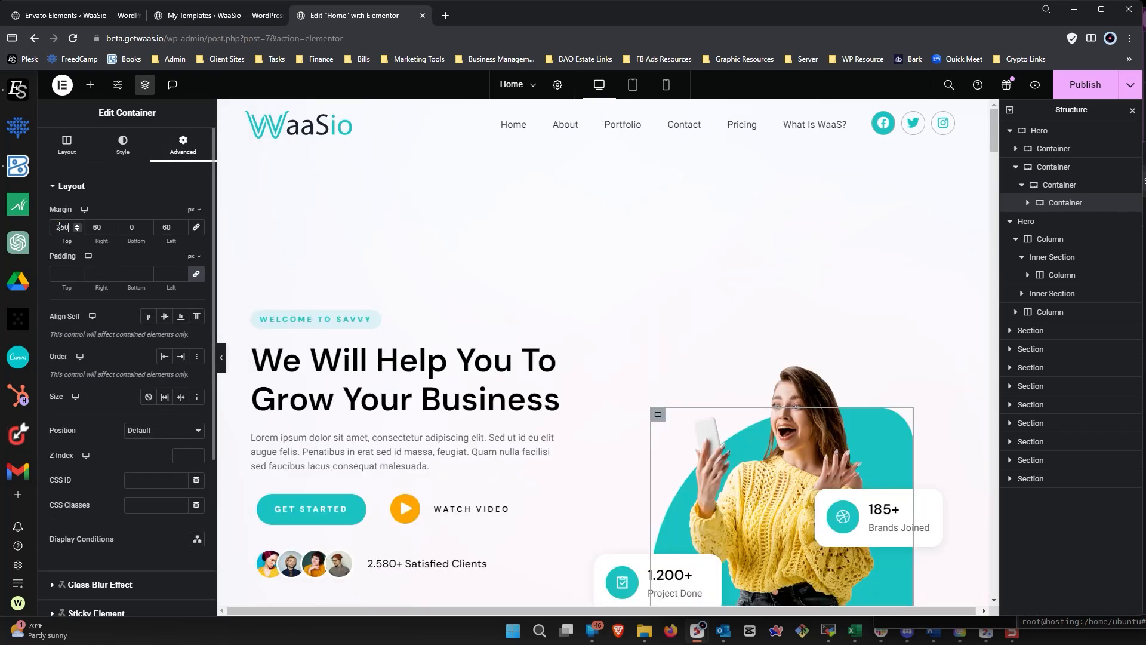
{"action": "left_click", "coordinate": [132, 228]}
{"action": "type", "text": "250"}
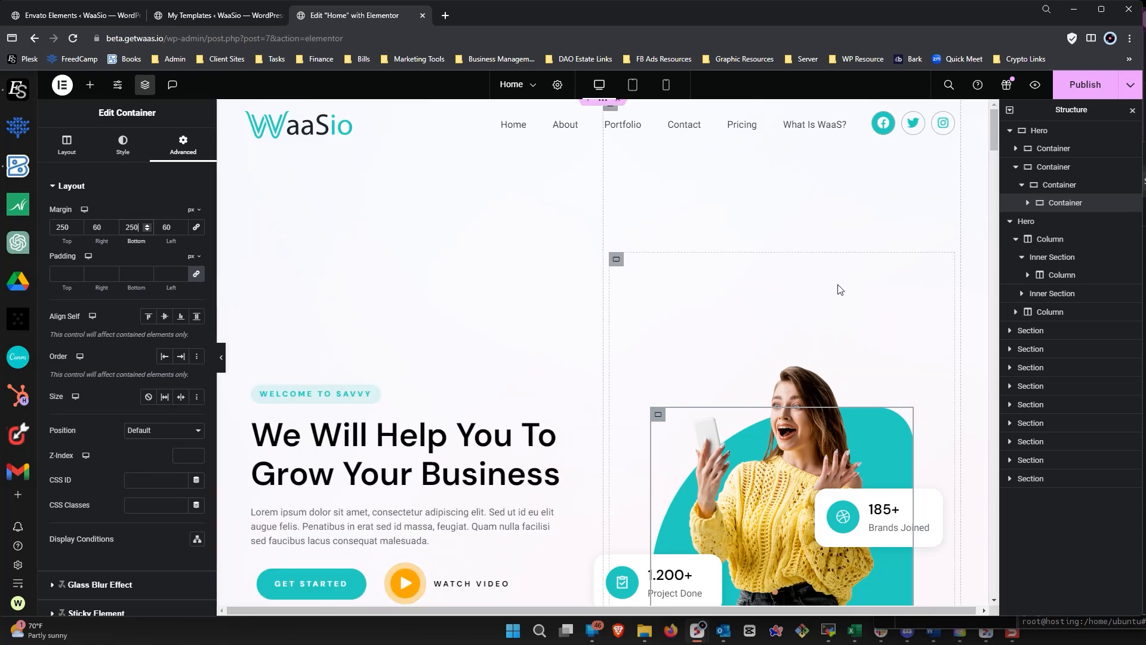
- Move the inner image container up one level, delete the emptied wrapper and compare the result with the original Hero
{"action": "left_click_drag", "start_coordinate": [1054, 204], "coordinate": [1051, 187]}
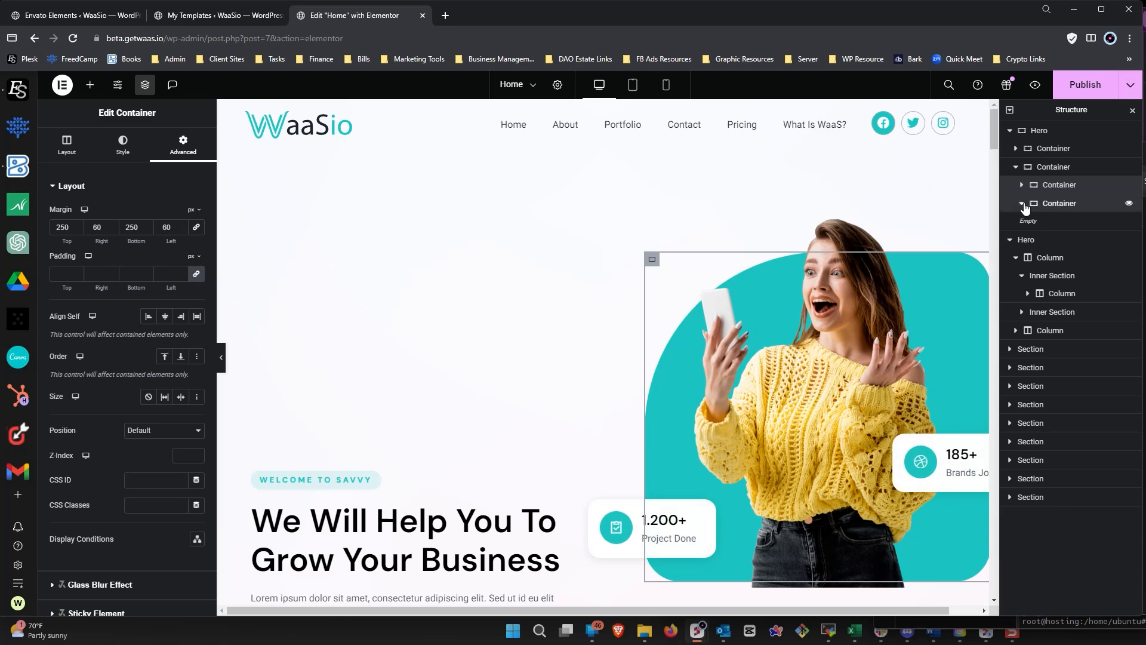
{"action": "right_click", "coordinate": [1048, 206]}
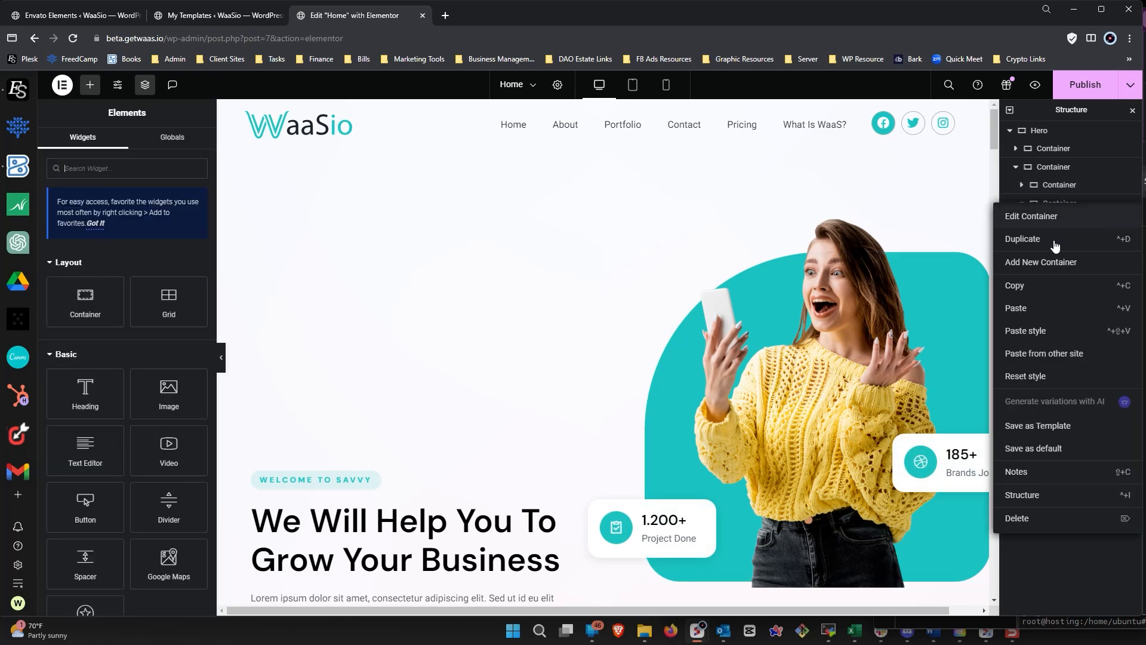
{"action": "left_click", "coordinate": [1031, 519]}
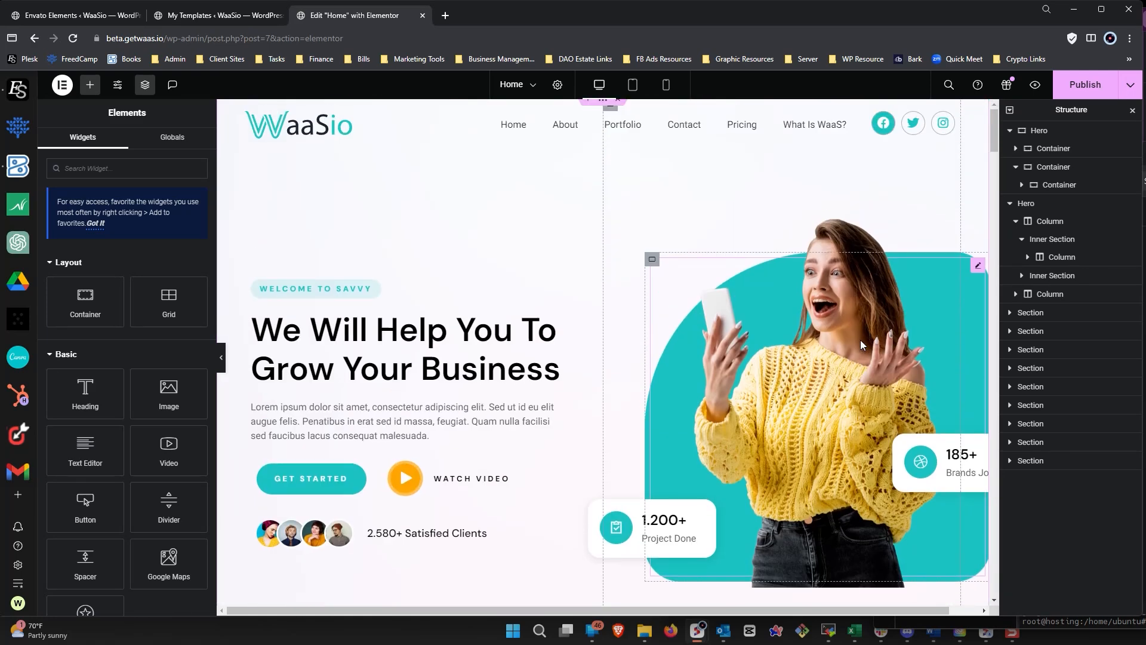
{"action": "scroll", "coordinate": [808, 359], "scroll_direction": "down", "scroll_amount": 1}
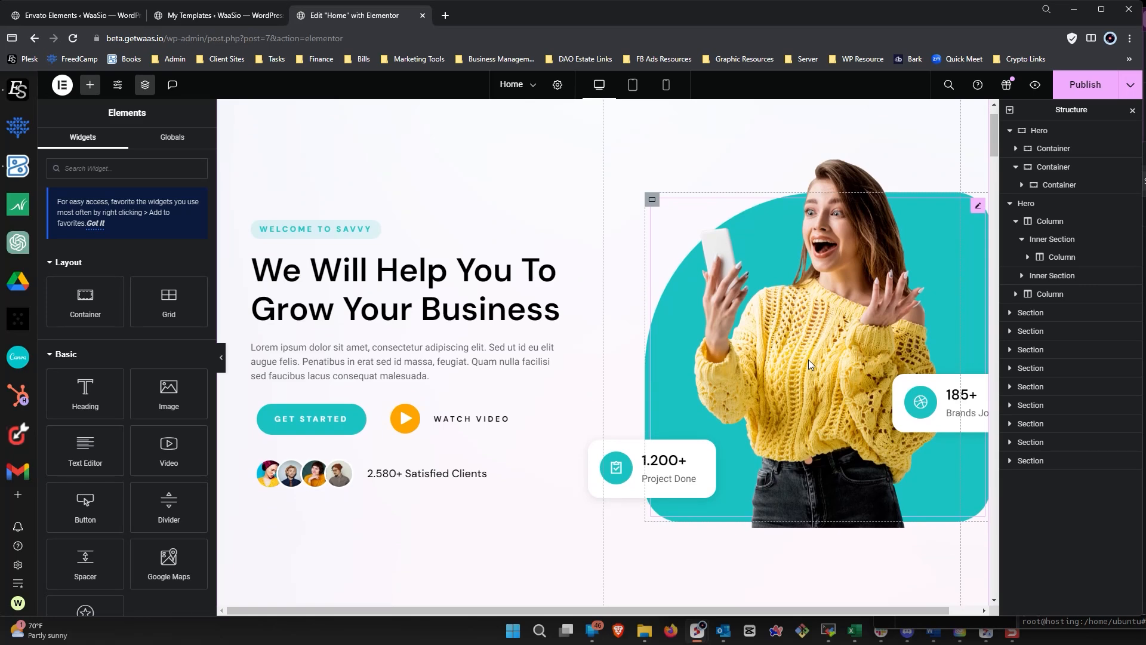
{"action": "scroll", "coordinate": [696, 427], "scroll_direction": "down", "scroll_amount": 9}
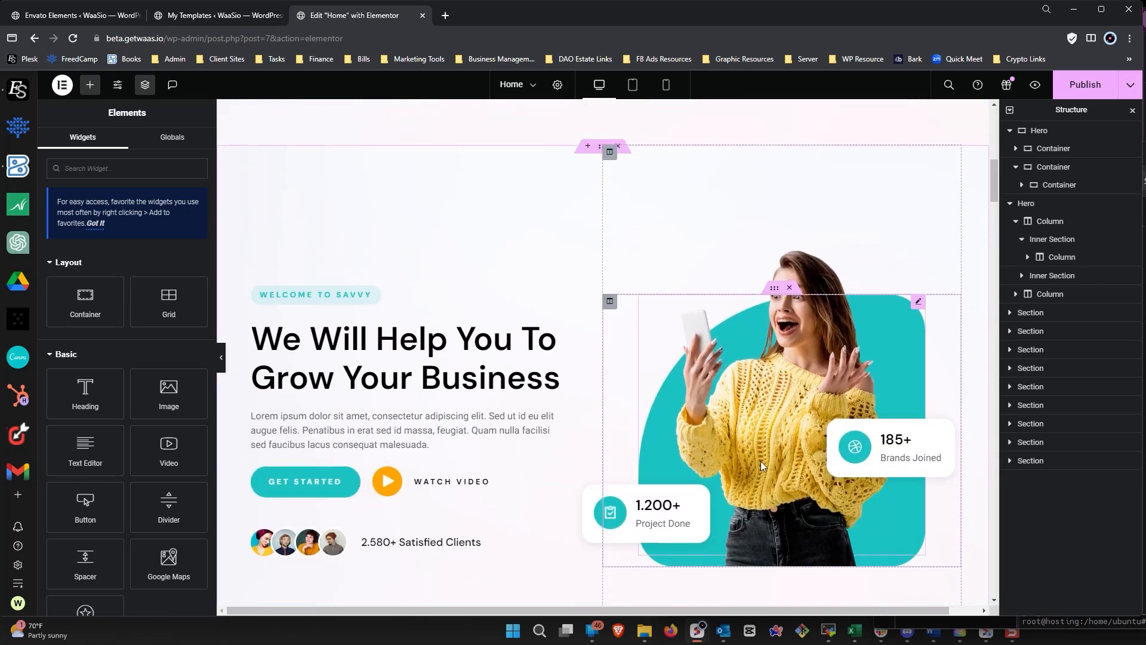
{"action": "scroll", "coordinate": [764, 457], "scroll_direction": "down", "scroll_amount": 2}
{"action": "scroll", "coordinate": [772, 452], "scroll_direction": "up", "scroll_amount": 6}
{"action": "scroll", "coordinate": [772, 452], "scroll_direction": "down", "scroll_amount": 5}
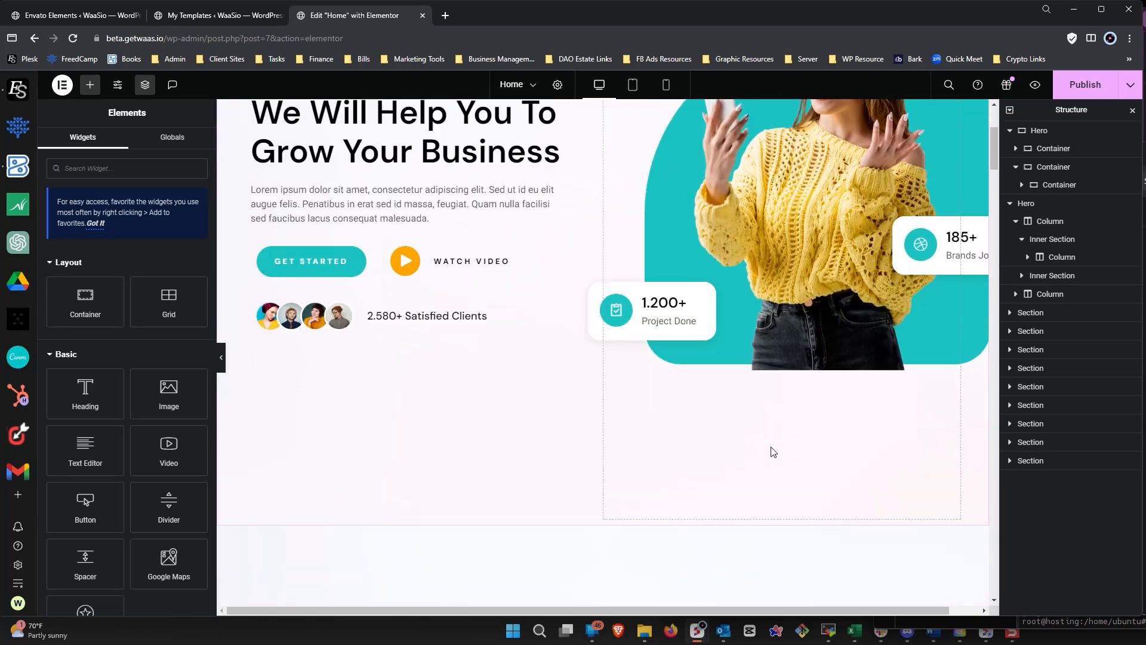
{"action": "scroll", "coordinate": [771, 444], "scroll_direction": "up", "scroll_amount": 1}
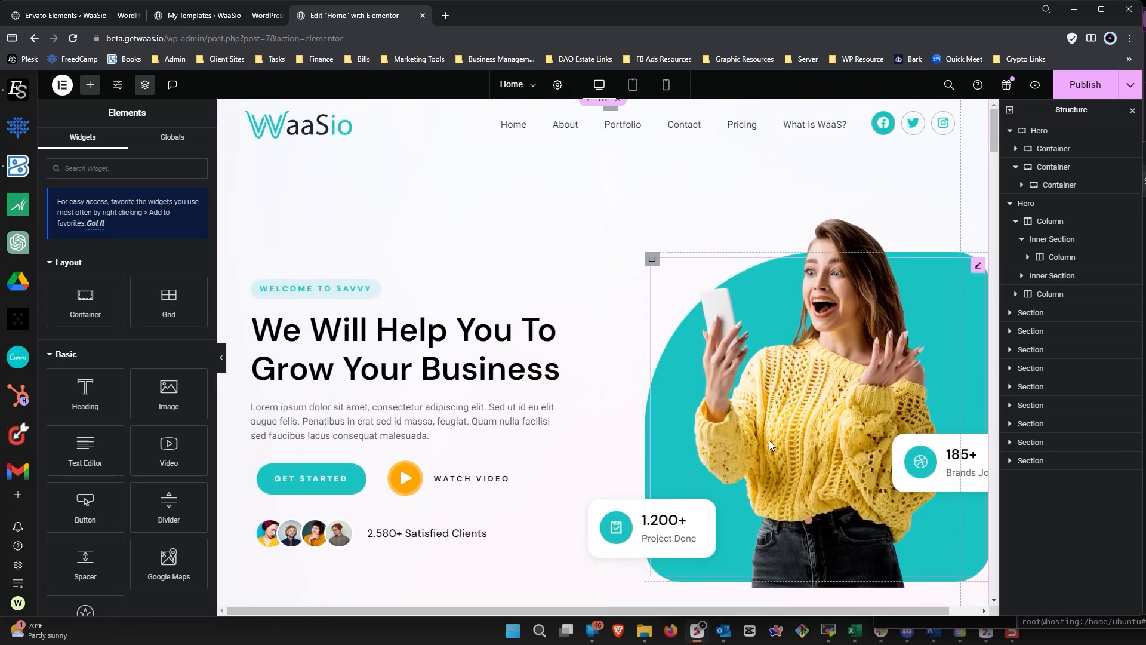
- Undo the wrapper deletion, the image container's move and its 250 px top and bottom margins
{"action": "key", "text": "ctrl+z"}
{"action": "key", "text": "ctrl+z"}
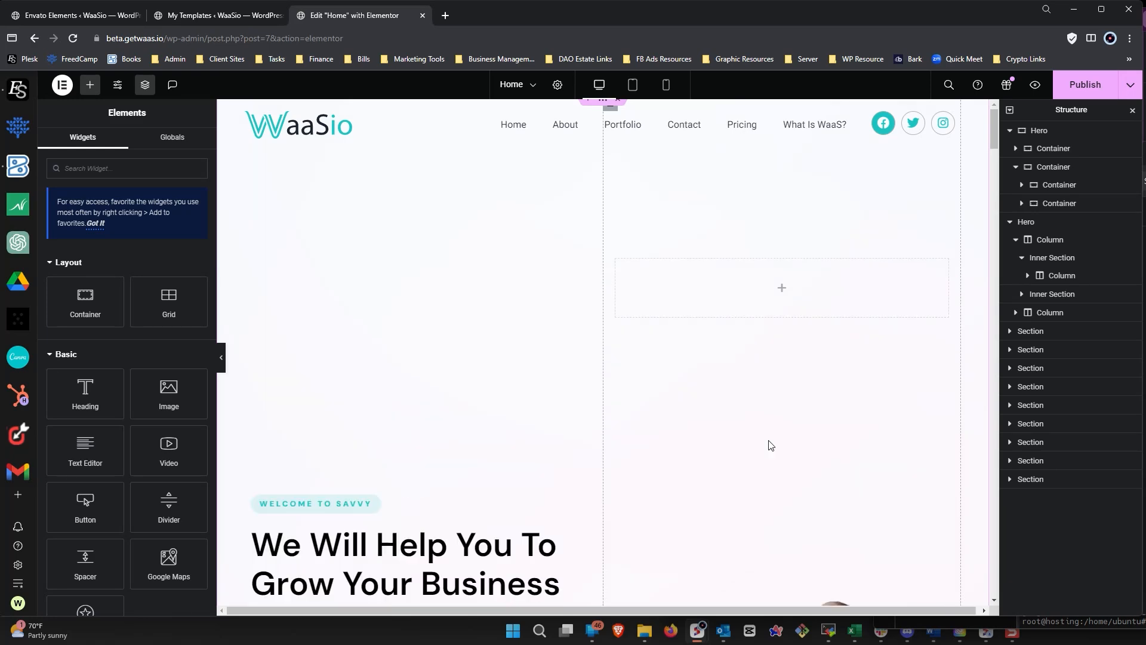
{"action": "scroll", "coordinate": [768, 441], "scroll_direction": "down", "scroll_amount": 5}
{"action": "key", "text": "ctrl+z"}
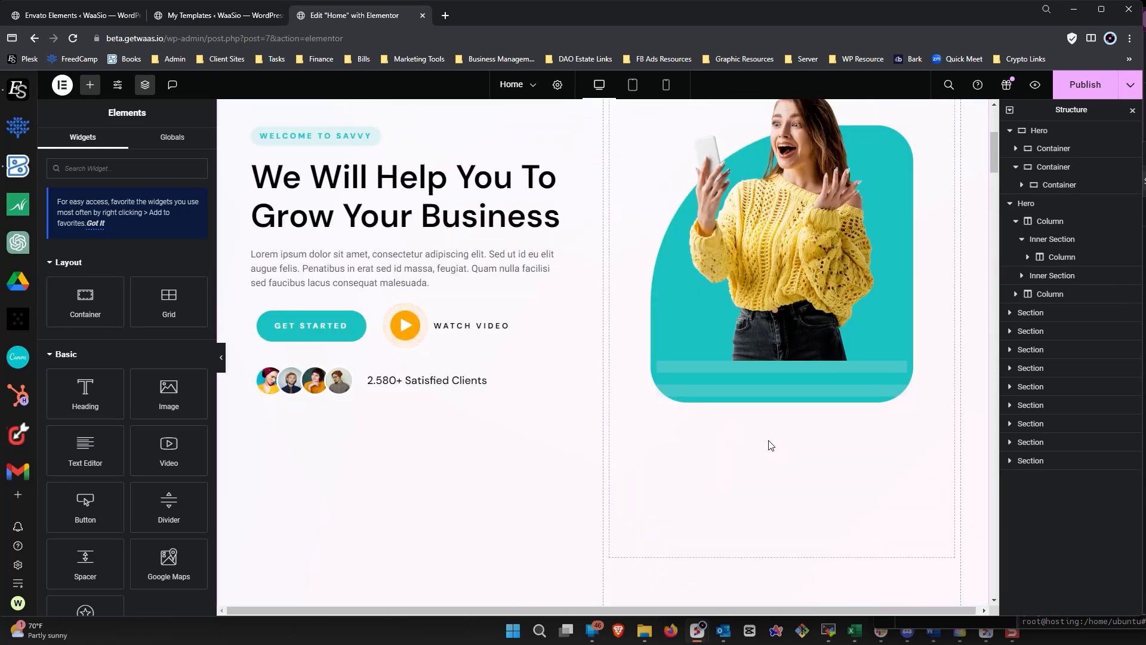
{"action": "scroll", "coordinate": [768, 441], "scroll_direction": "up", "scroll_amount": 5}
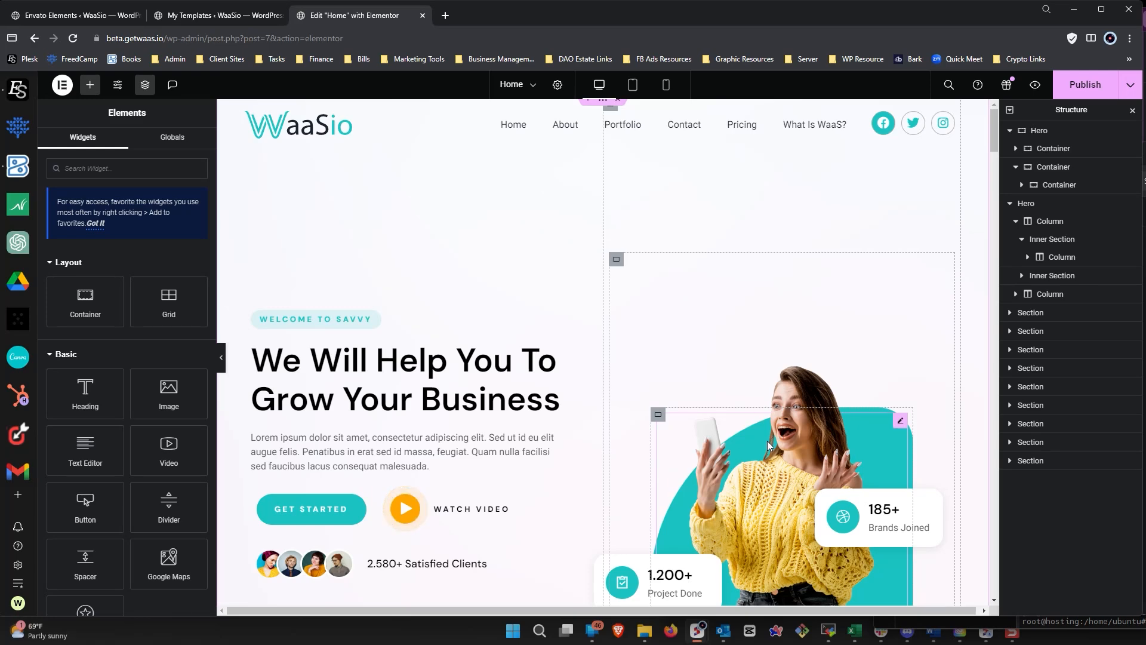
{"action": "scroll", "coordinate": [766, 442], "scroll_direction": "down", "scroll_amount": 4}
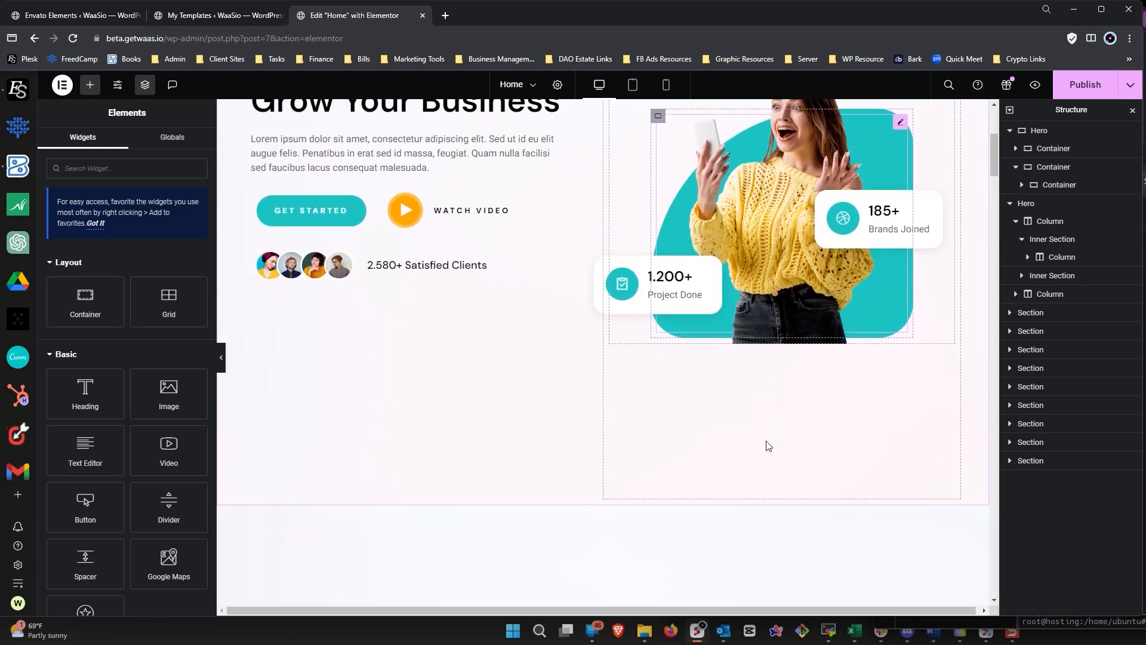
{"action": "scroll", "coordinate": [766, 442], "scroll_direction": "up", "scroll_amount": 4}
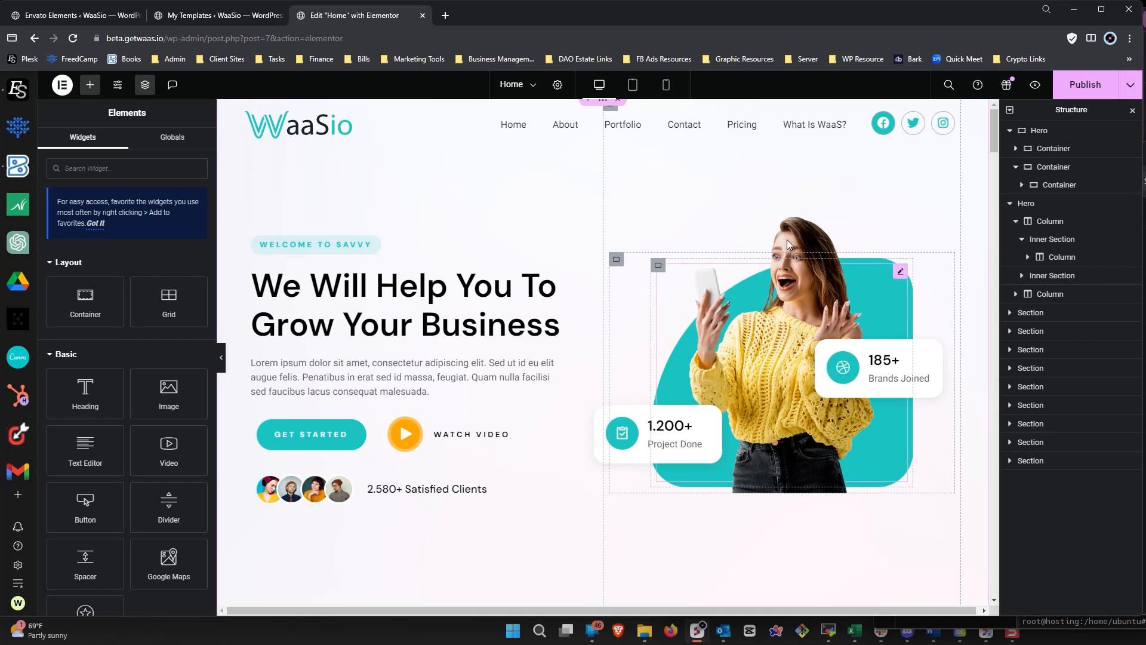
- Inspect the advanced layout settings of the hero image and the Project Done icon box
{"action": "left_click", "coordinate": [803, 238]}
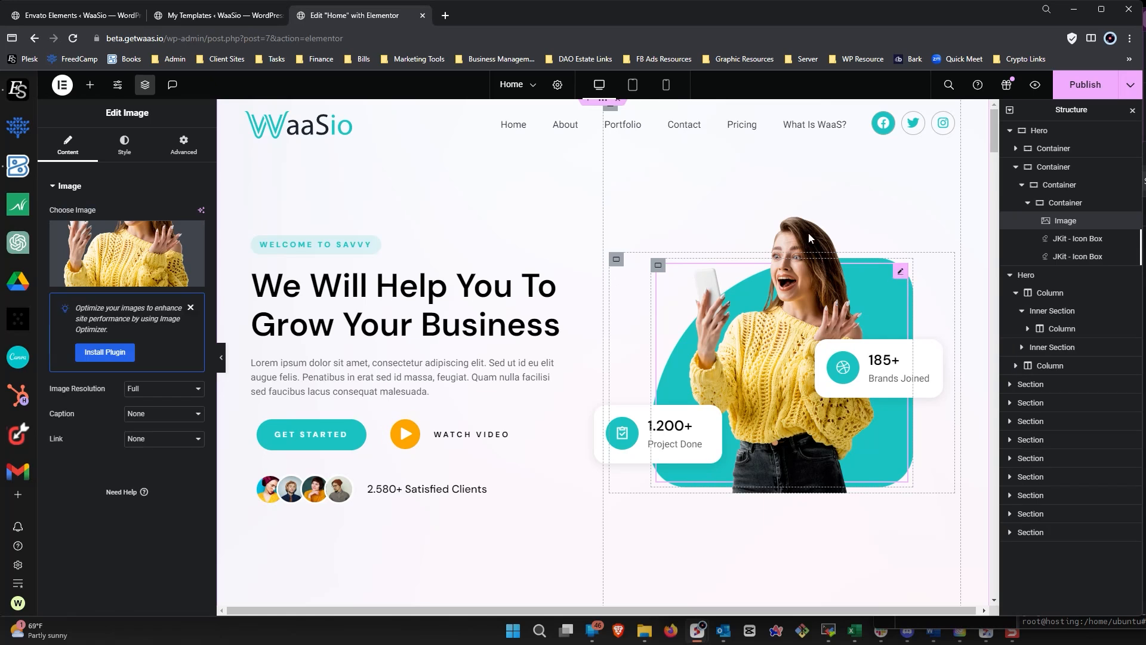
{"action": "left_click", "coordinate": [179, 154]}
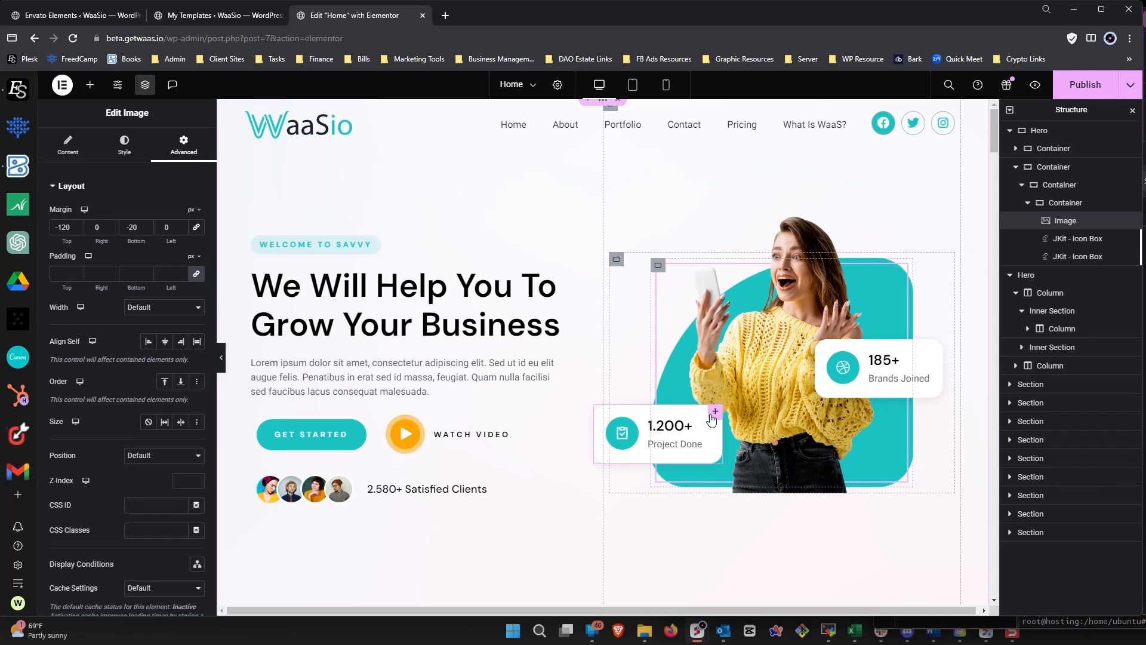
{"action": "left_click", "coordinate": [716, 414]}
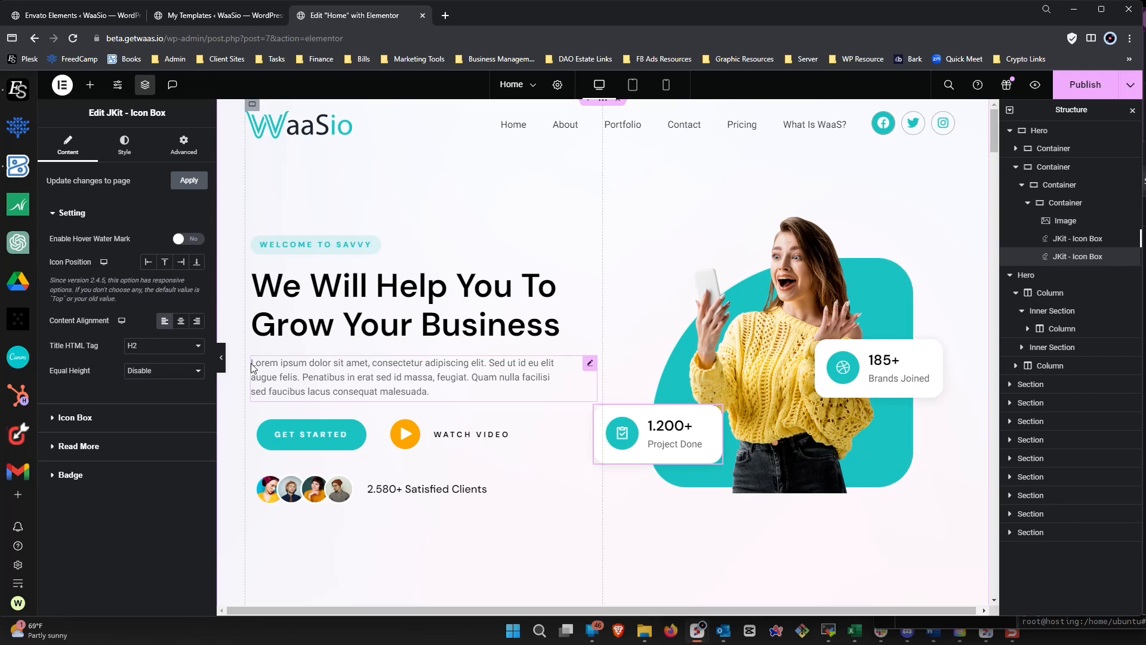
{"action": "left_click", "coordinate": [183, 149]}
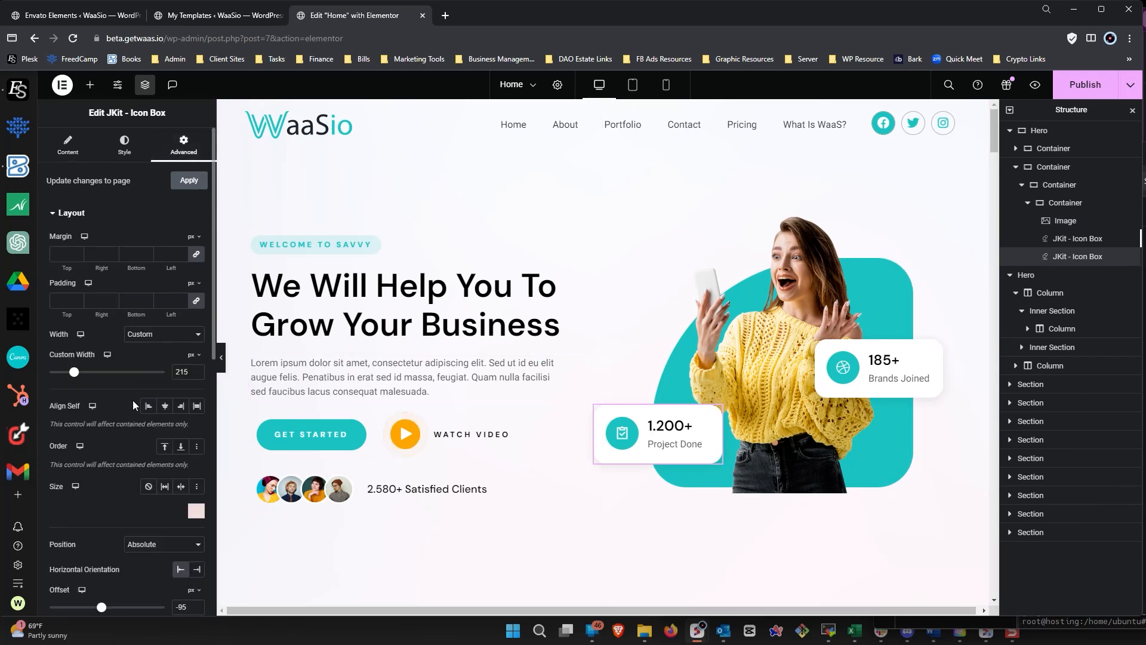
{"action": "scroll", "coordinate": [133, 400], "scroll_direction": "down", "scroll_amount": 2}
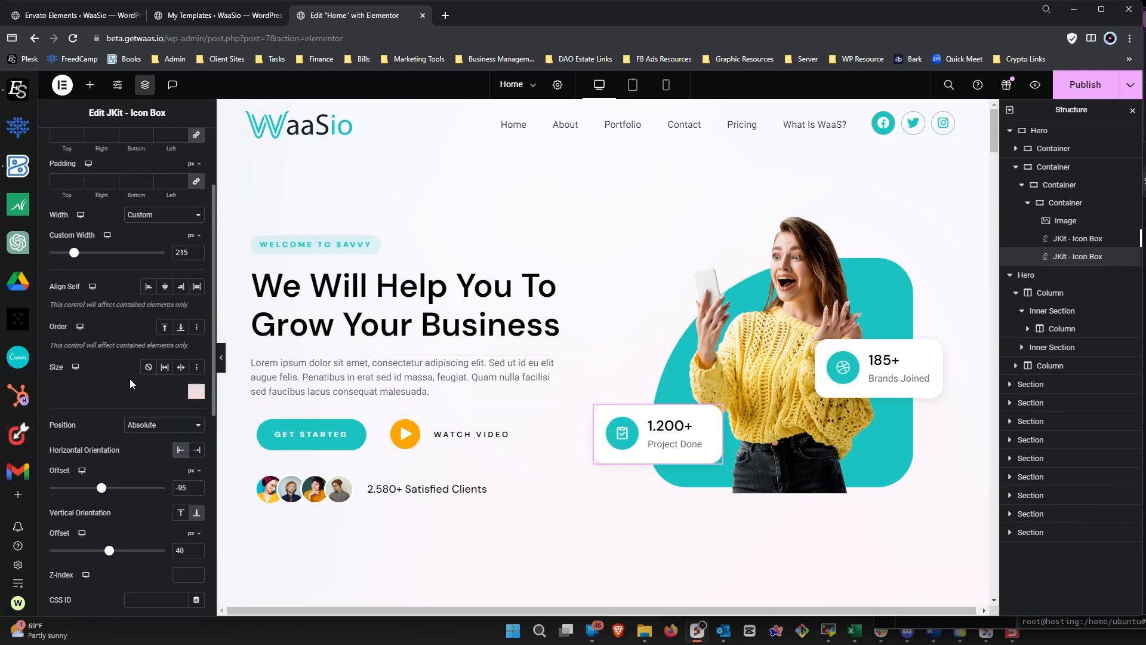
- Switch the Project Done icon box's position to Default and back to Absolute
{"action": "left_click", "coordinate": [150, 426]}
{"action": "left_click", "coordinate": [151, 442]}
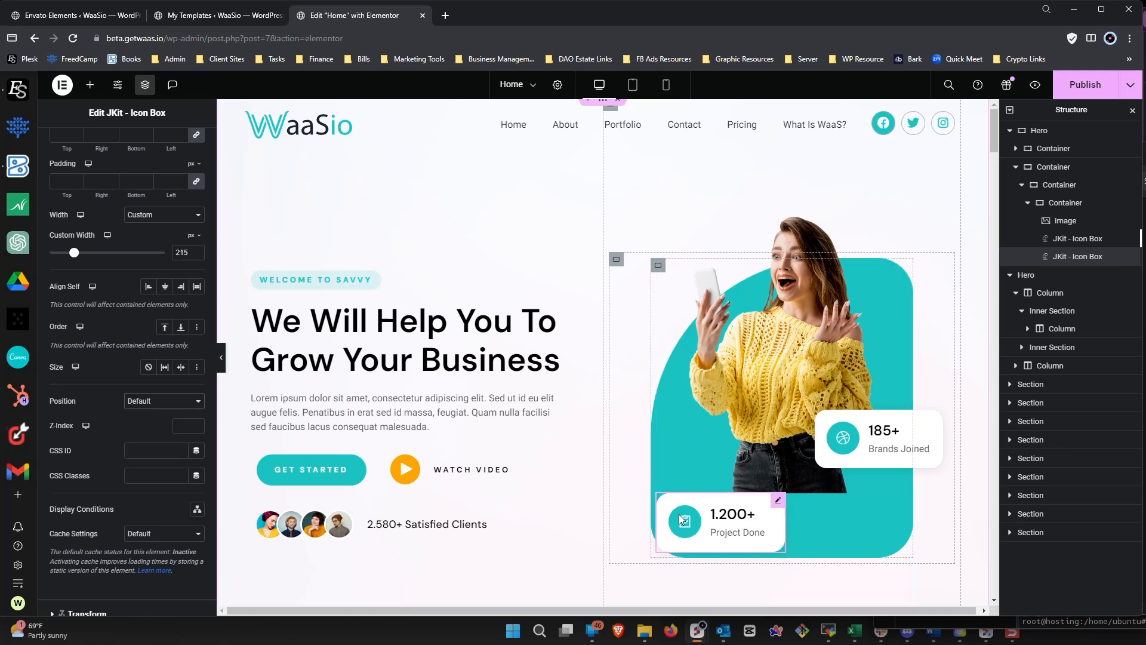
{"action": "left_click", "coordinate": [128, 399]}
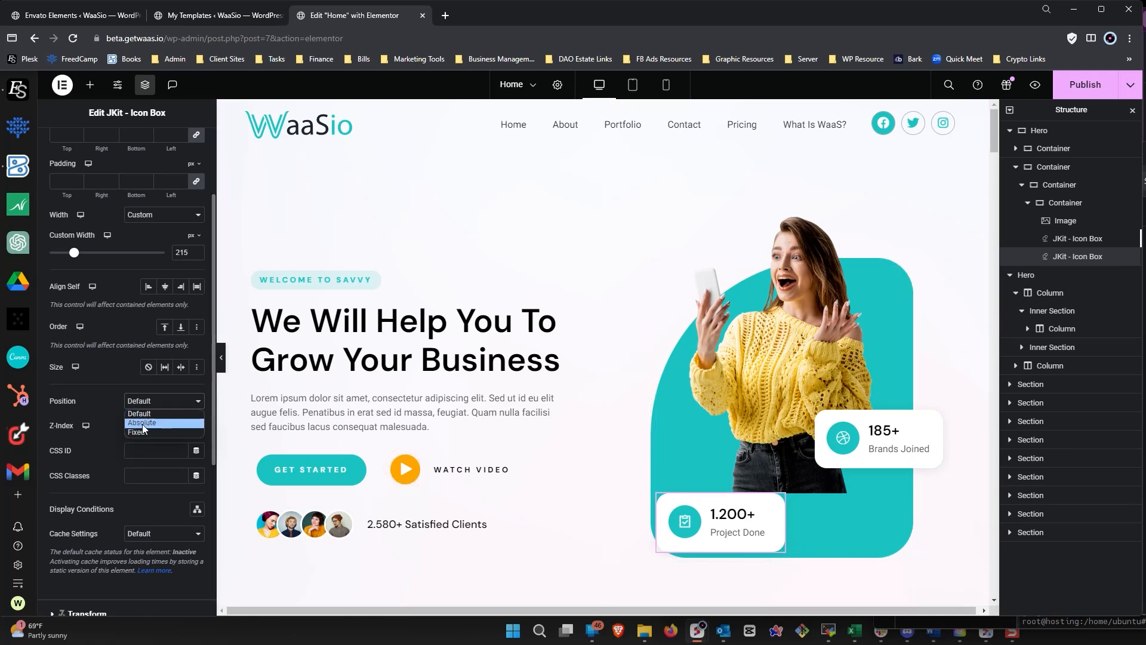
{"action": "left_click", "coordinate": [134, 417]}
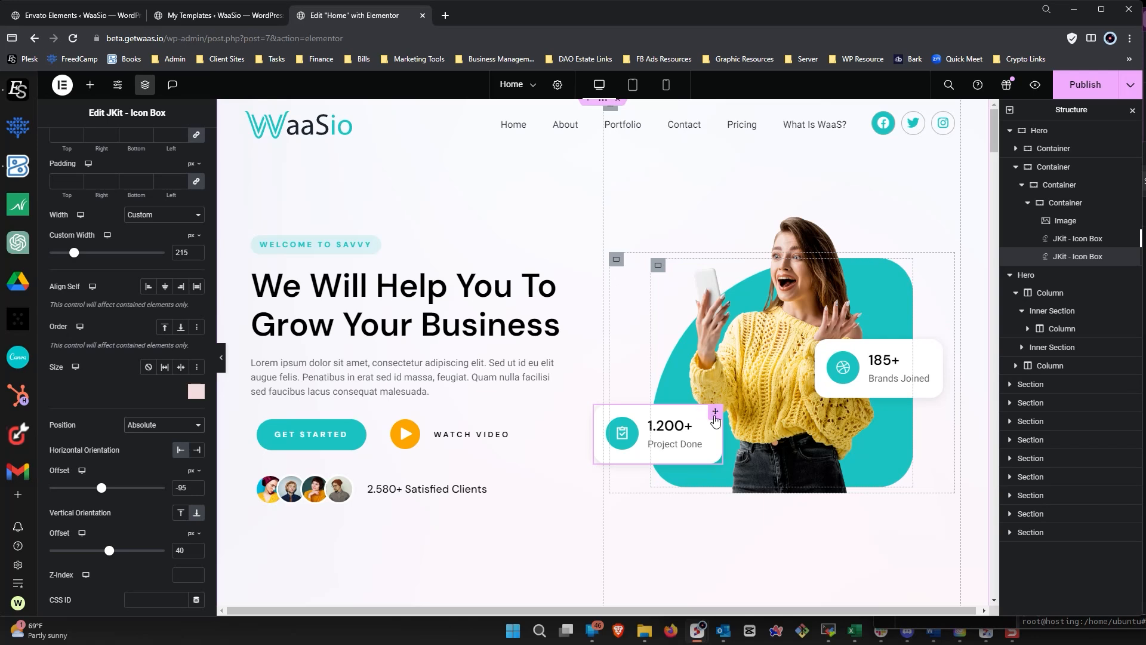
- Try moving the Project Done icon box to a horizontal offset of about -34 px and a vertical offset of about 20 px, and undo it
{"action": "scroll", "coordinate": [165, 198], "scroll_direction": "up", "scroll_amount": 2}
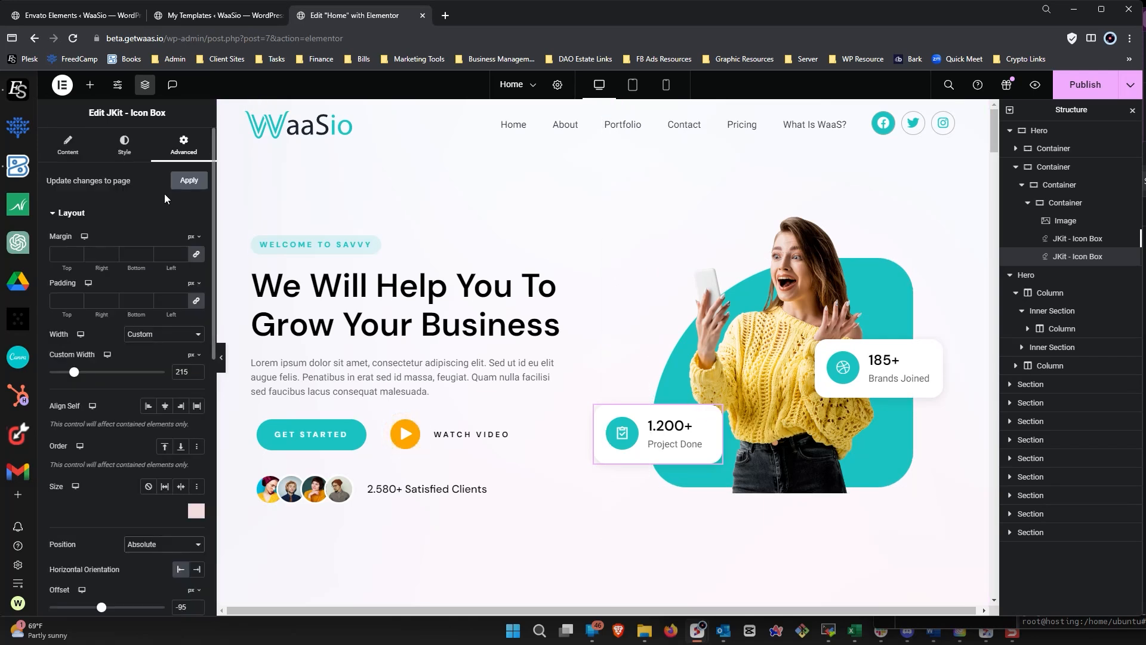
{"action": "scroll", "coordinate": [144, 353], "scroll_direction": "down", "scroll_amount": 3}
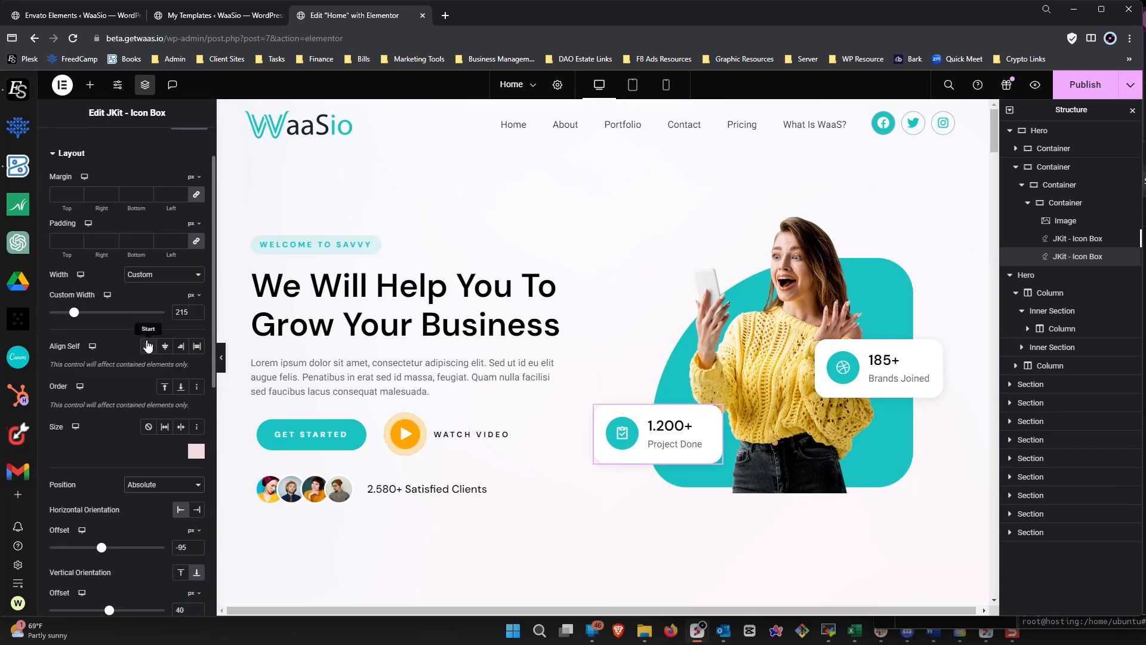
{"action": "scroll", "coordinate": [96, 423], "scroll_direction": "down", "scroll_amount": 1}
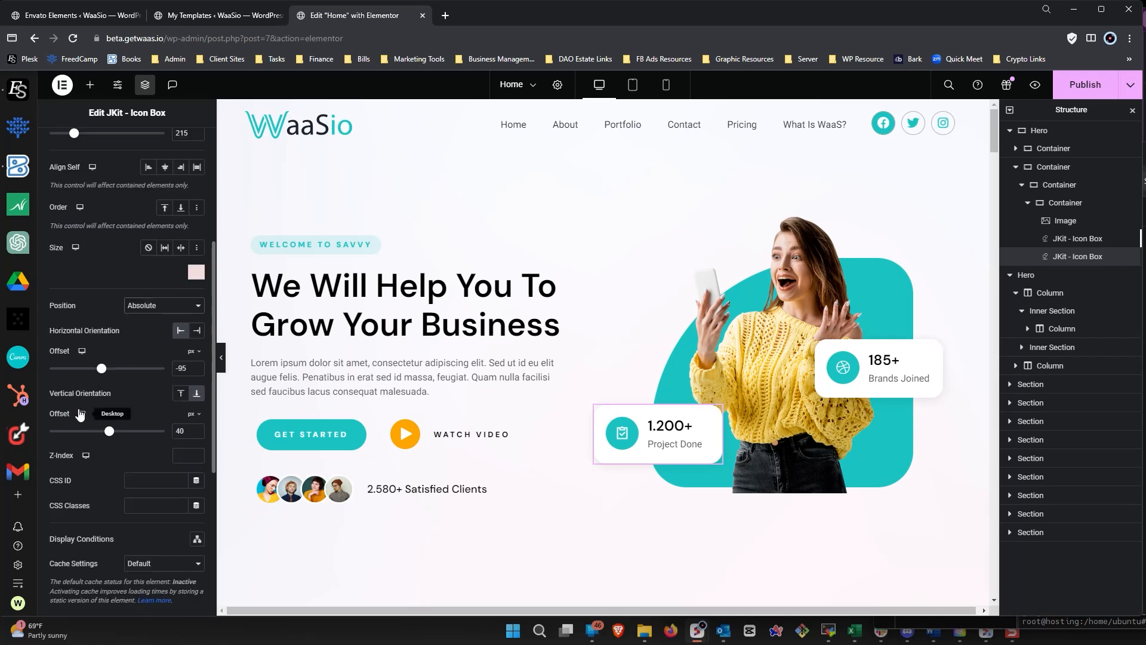
{"action": "left_click_drag", "start_coordinate": [103, 370], "coordinate": [102, 373]}
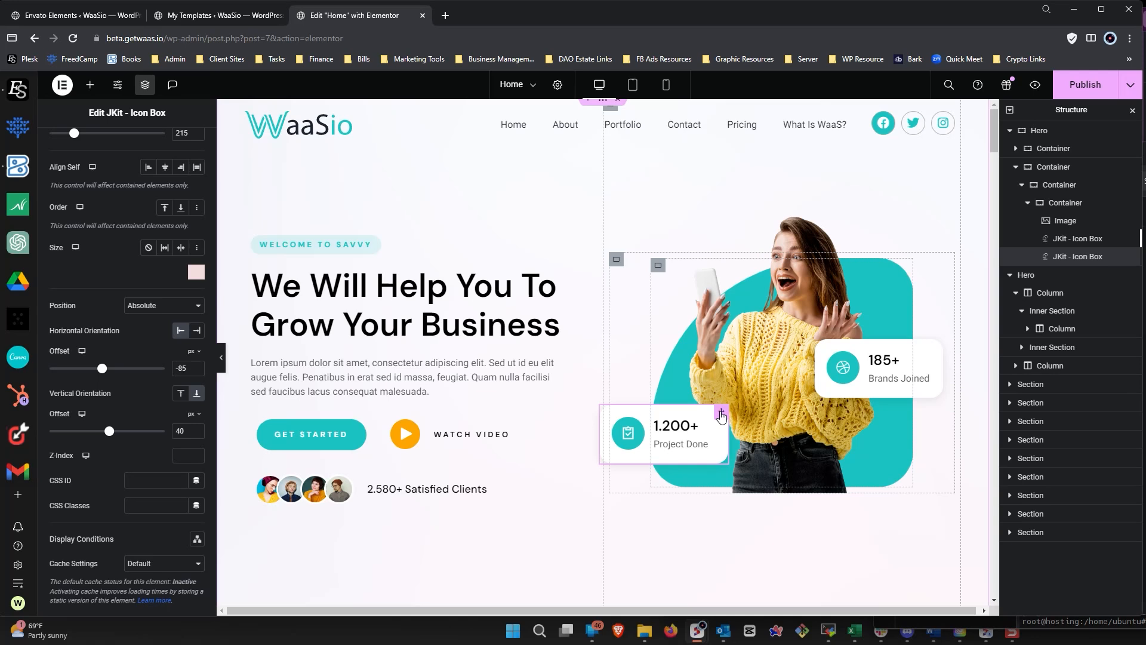
{"action": "left_click_drag", "start_coordinate": [722, 414], "coordinate": [754, 391]}
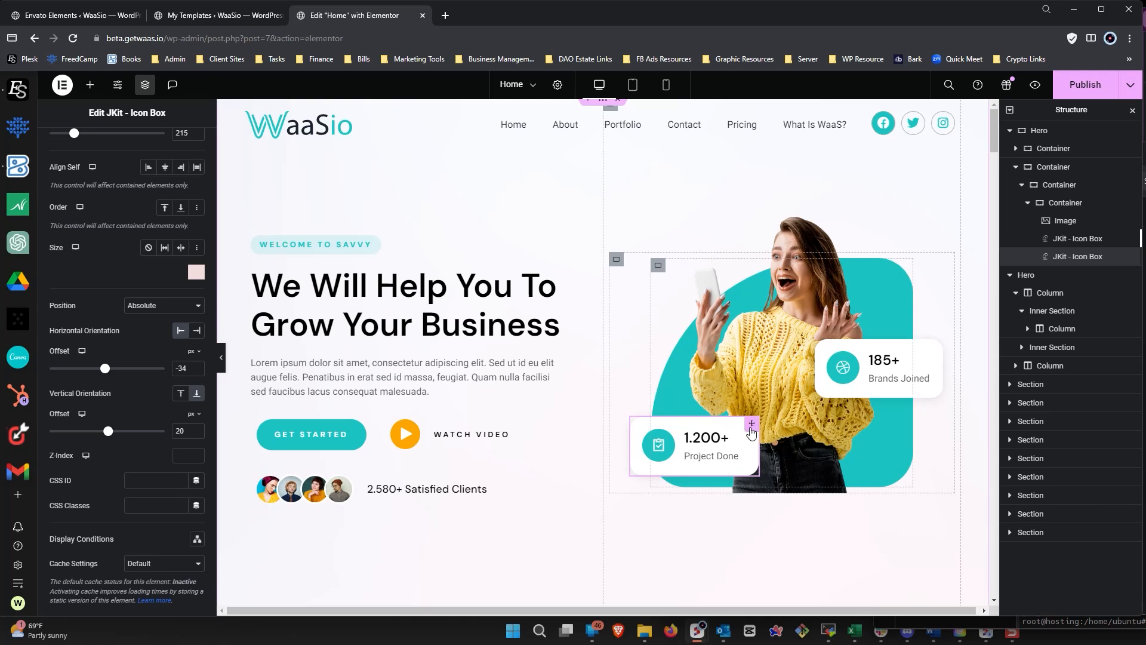
{"action": "key", "text": "ctrl+z"}
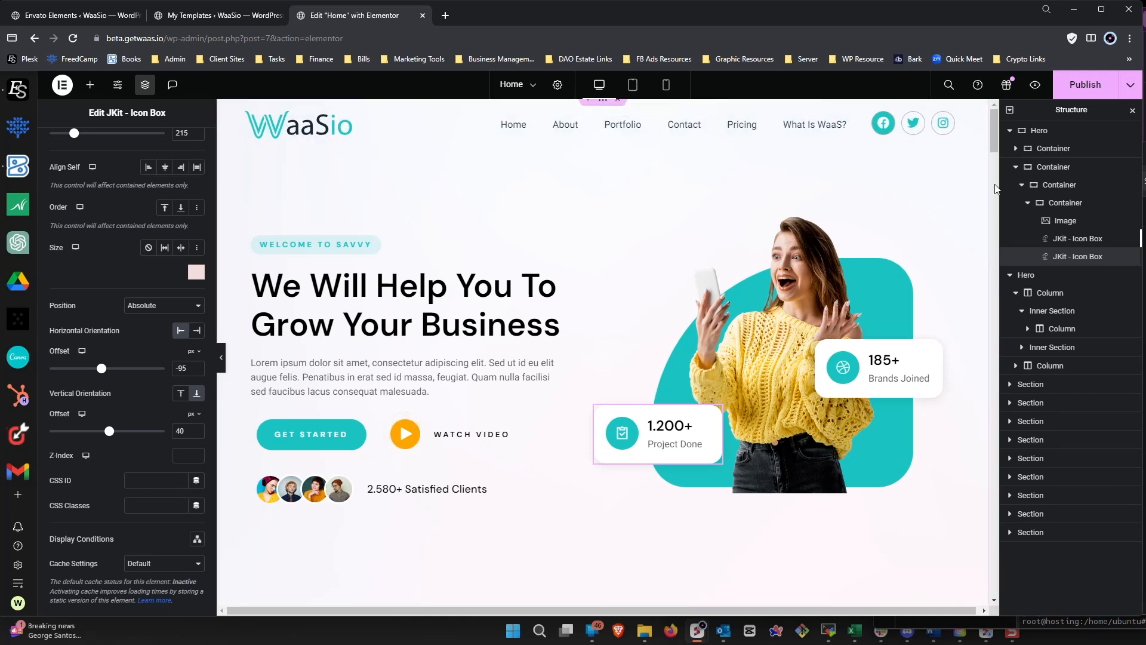
- Collapse the new Hero container and the original Hero section in the page structure
{"action": "left_click", "coordinate": [1016, 168]}
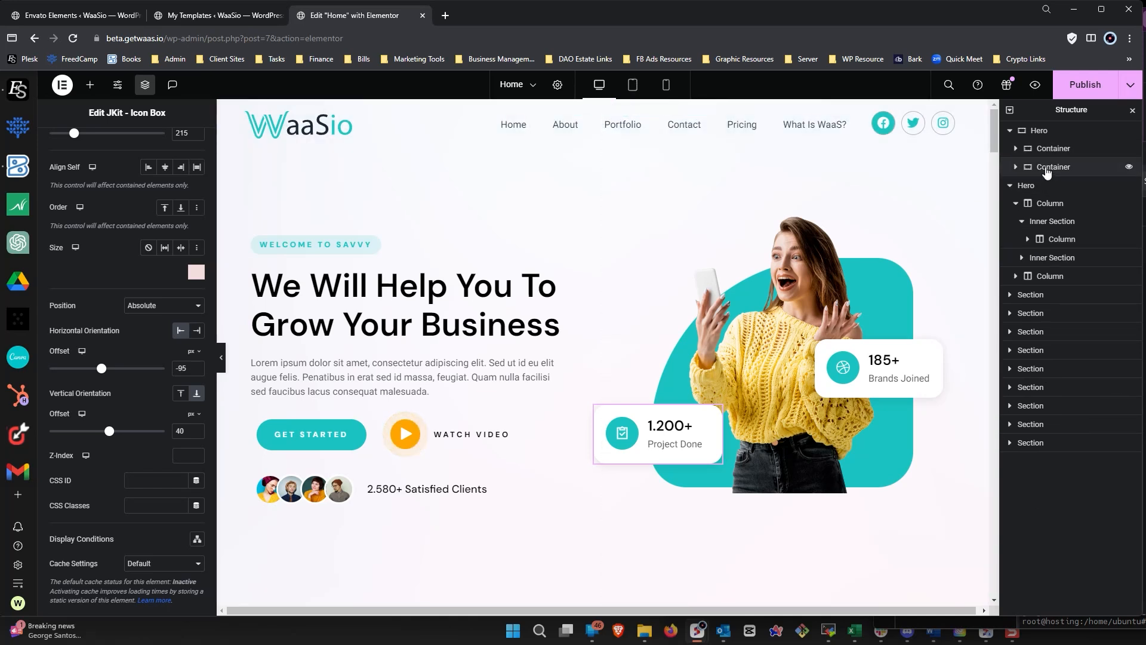
{"action": "left_click", "coordinate": [1011, 187]}
{"action": "left_click", "coordinate": [1009, 131]}
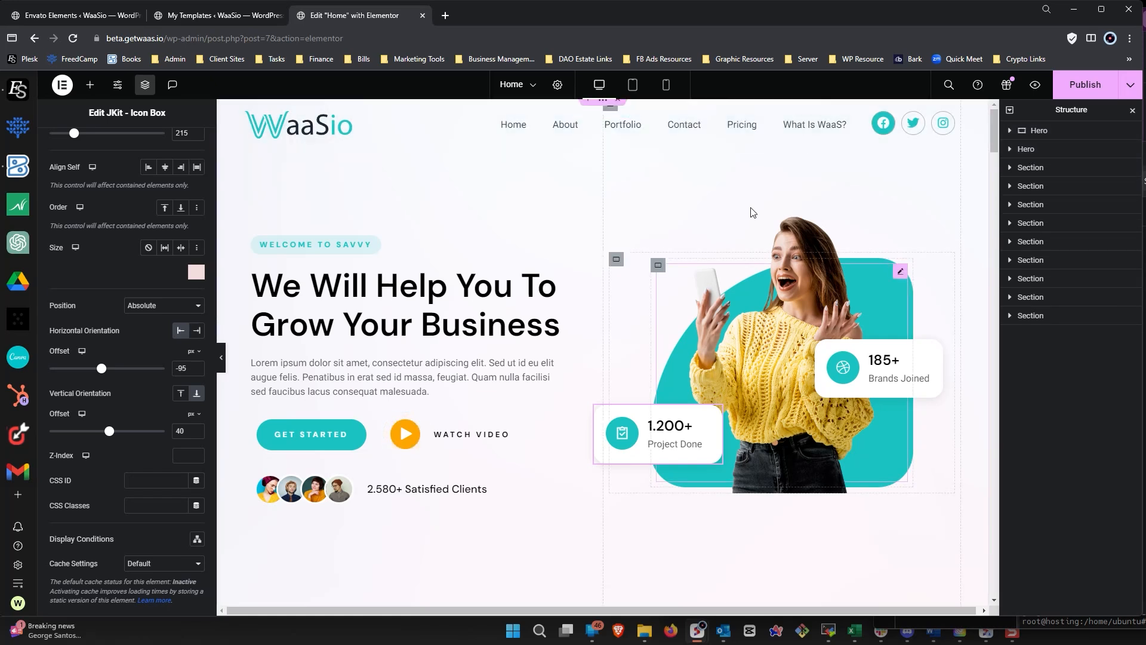
- Switch to the tablet portrait preview and compare the new Hero container with the original Hero section
{"action": "left_click", "coordinate": [634, 85]}
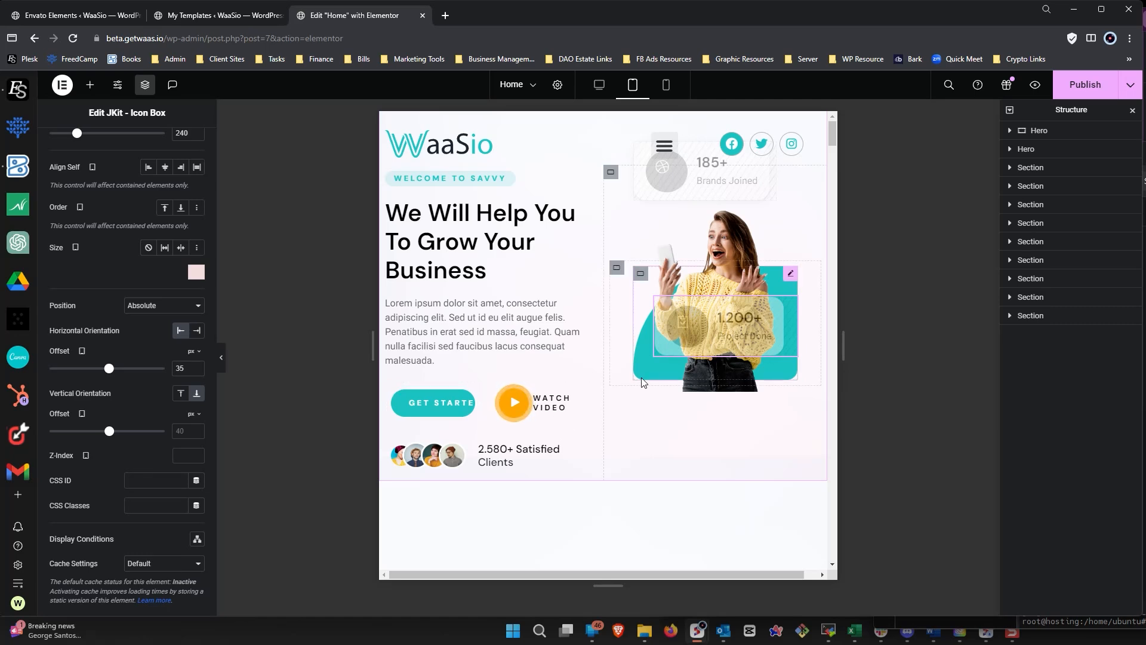
{"action": "scroll", "coordinate": [651, 322], "scroll_direction": "down", "scroll_amount": 5}
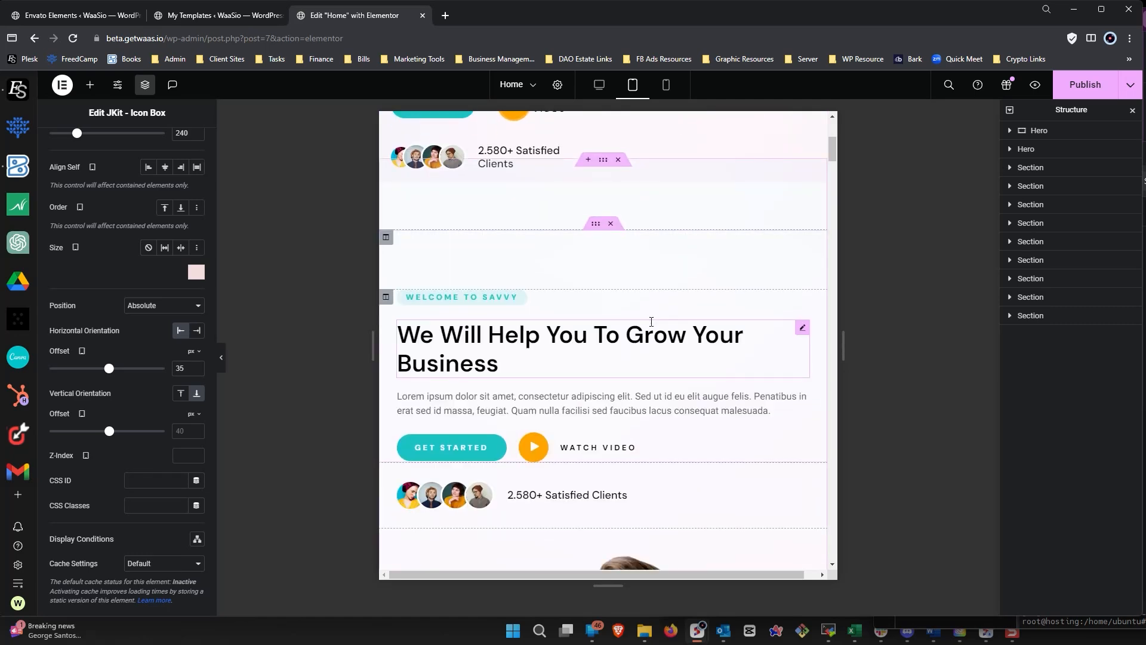
{"action": "scroll", "coordinate": [553, 314], "scroll_direction": "up", "scroll_amount": 5}
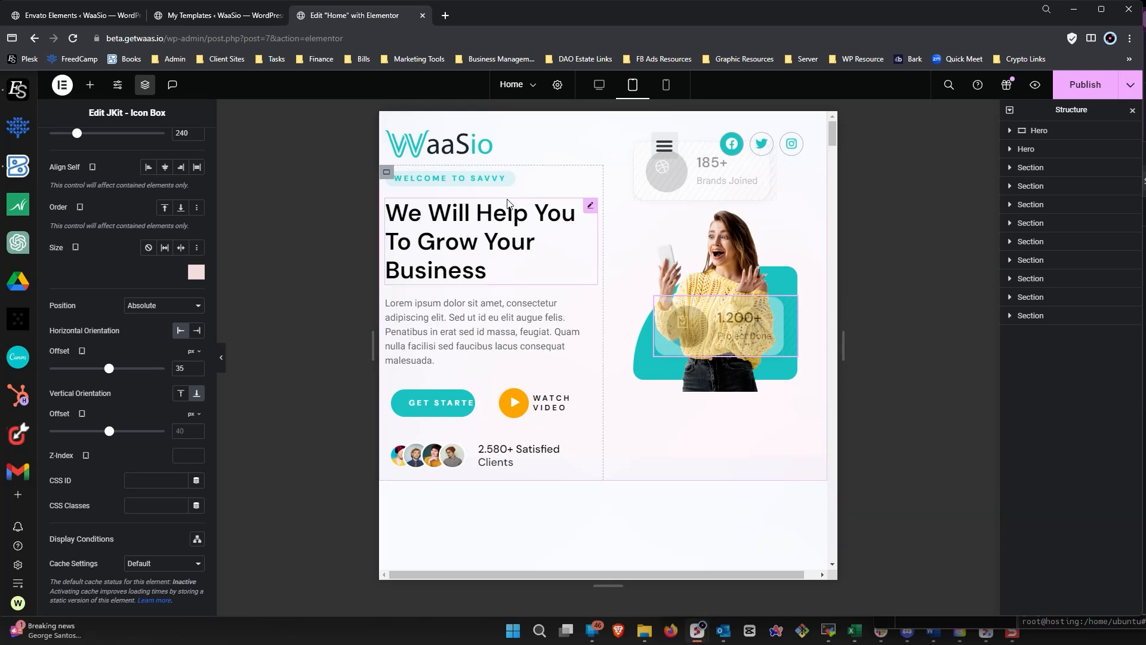
{"action": "scroll", "coordinate": [539, 320], "scroll_direction": "down", "scroll_amount": 1}
{"action": "scroll", "coordinate": [539, 321], "scroll_direction": "down", "scroll_amount": 1}
{"action": "scroll", "coordinate": [573, 321], "scroll_direction": "up", "scroll_amount": 2}
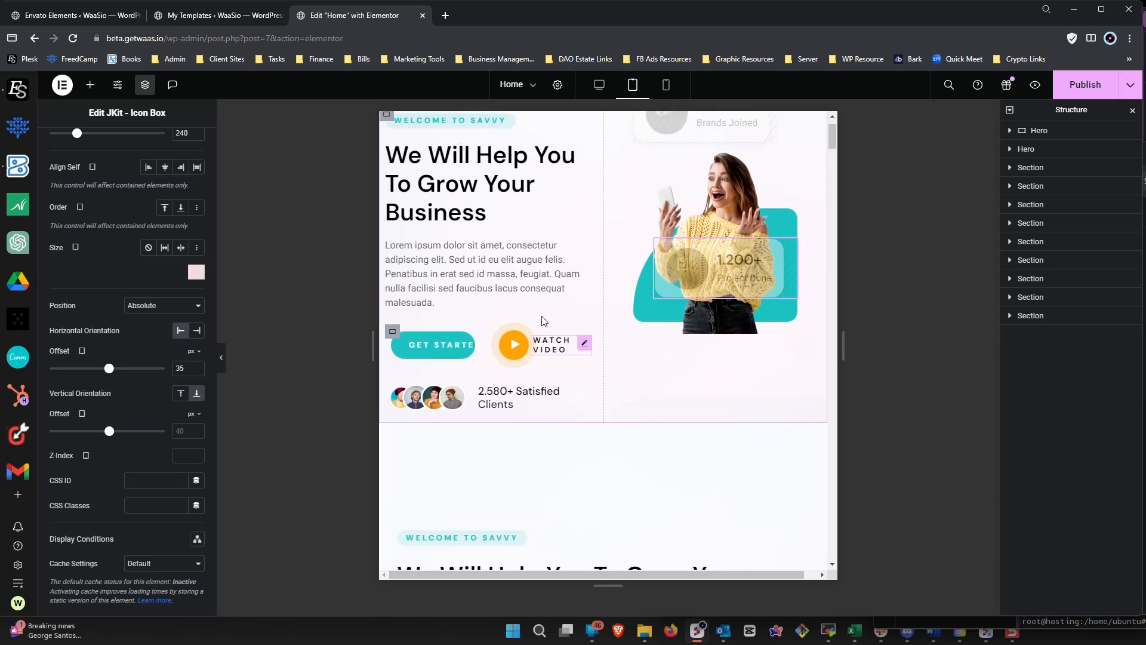
- Set the Hero container's top padding to 180 px for tablet portrait
{"action": "left_click", "coordinate": [1037, 132]}
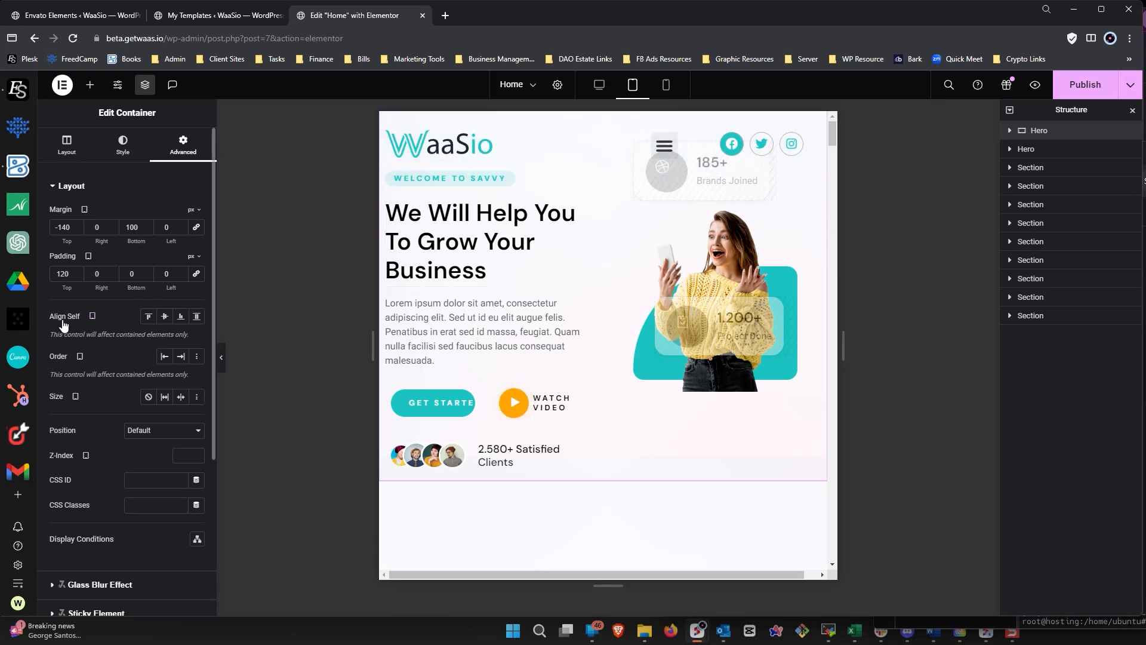
{"action": "type", "text": "140"}
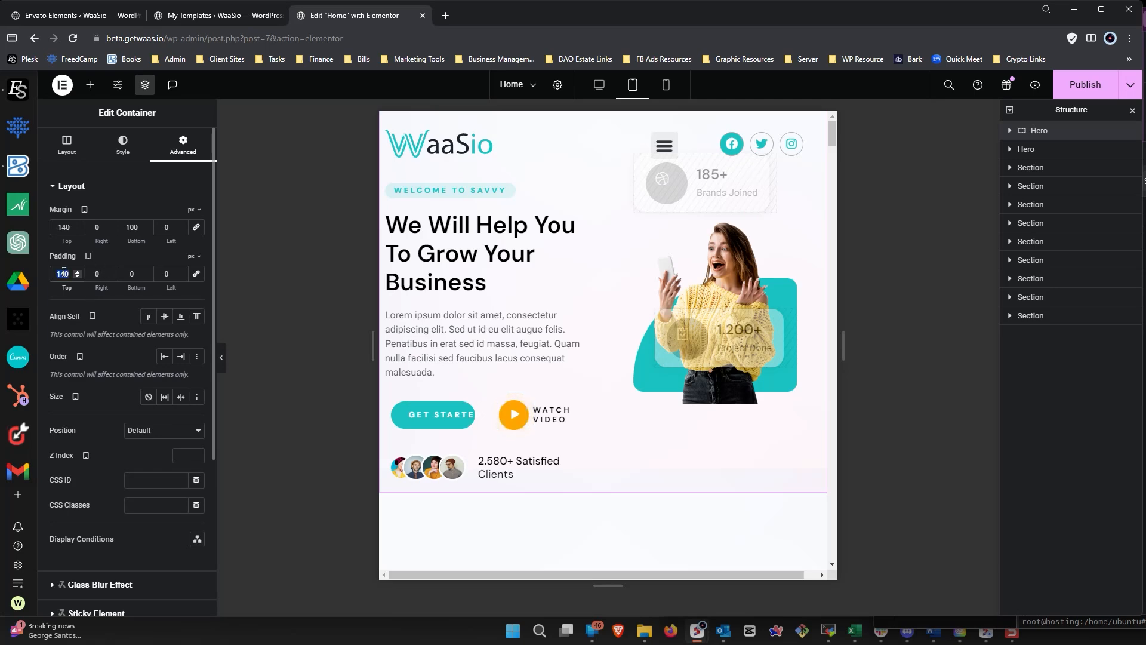
{"action": "type", "text": "160"}
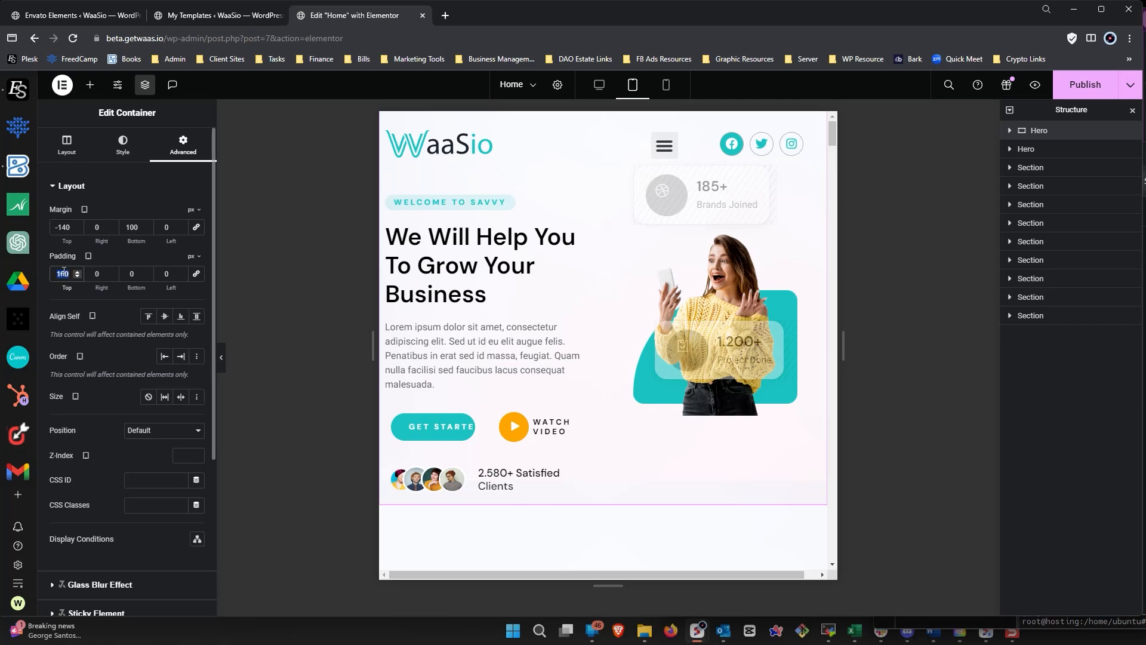
{"action": "type", "text": "180"}
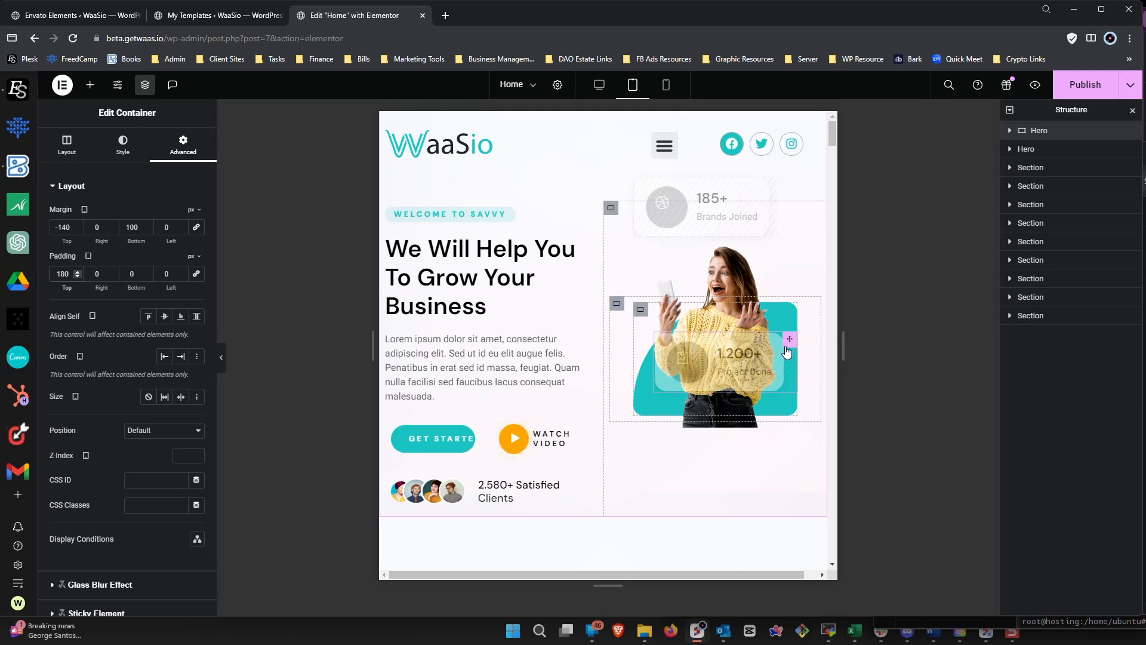
- Select the Project Done icon box and compare the tablet layout of the image and icon boxes with the original Hero
{"action": "left_click", "coordinate": [790, 345]}
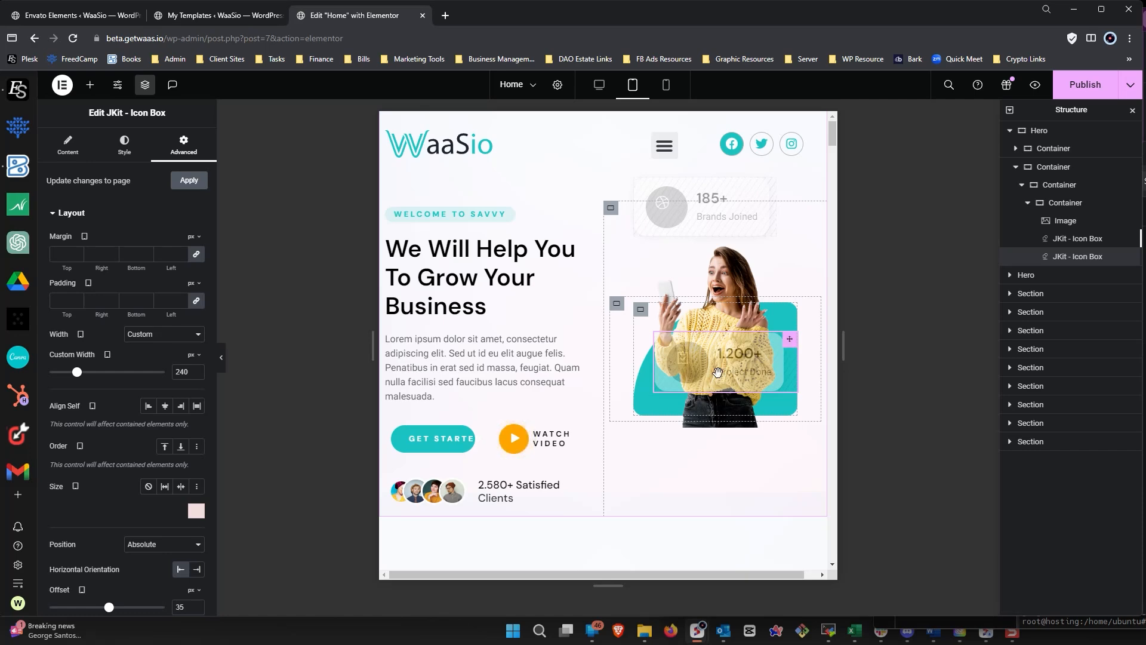
{"action": "scroll", "coordinate": [626, 412], "scroll_direction": "down", "scroll_amount": 14}
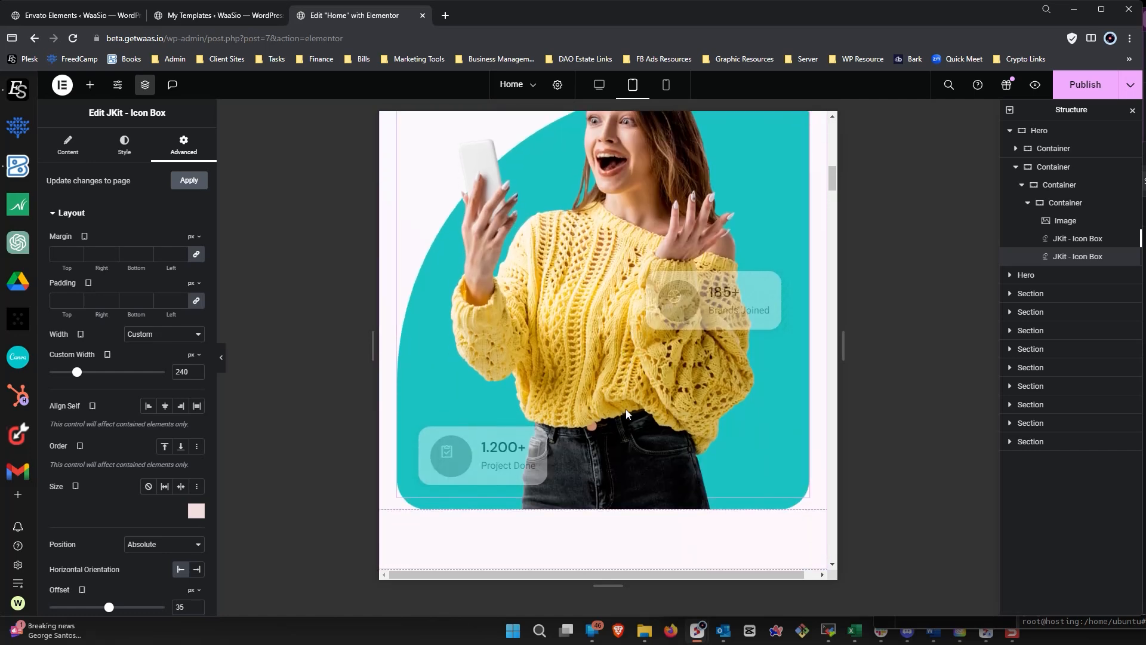
{"action": "scroll", "coordinate": [628, 407], "scroll_direction": "up", "scroll_amount": 8}
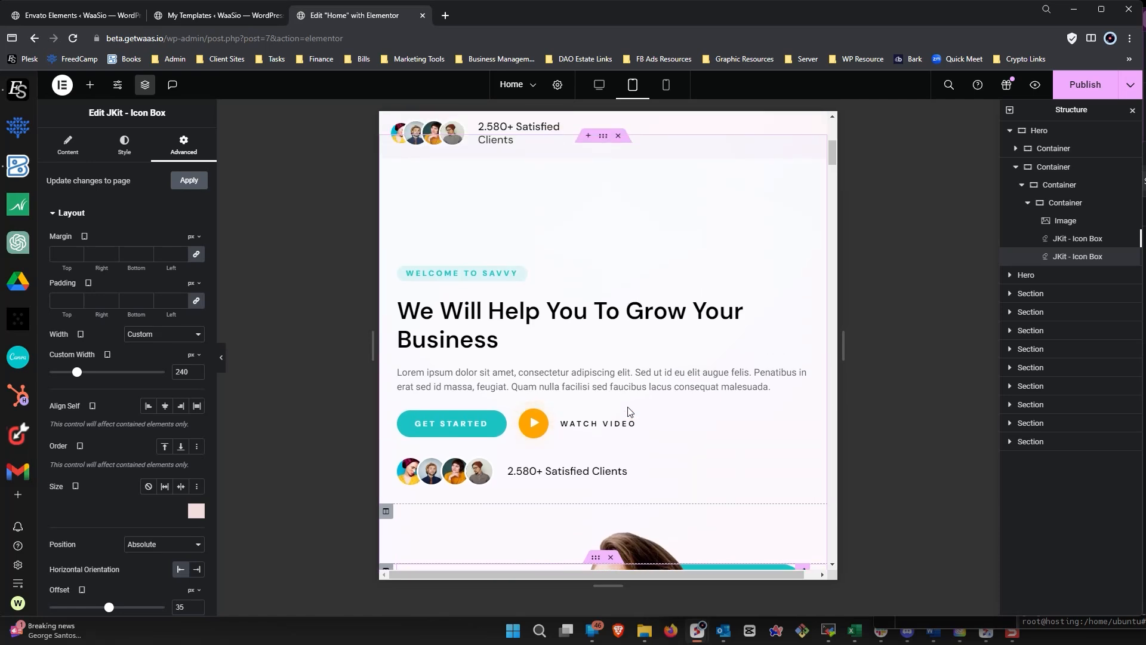
{"action": "scroll", "coordinate": [627, 410], "scroll_direction": "down", "scroll_amount": 7}
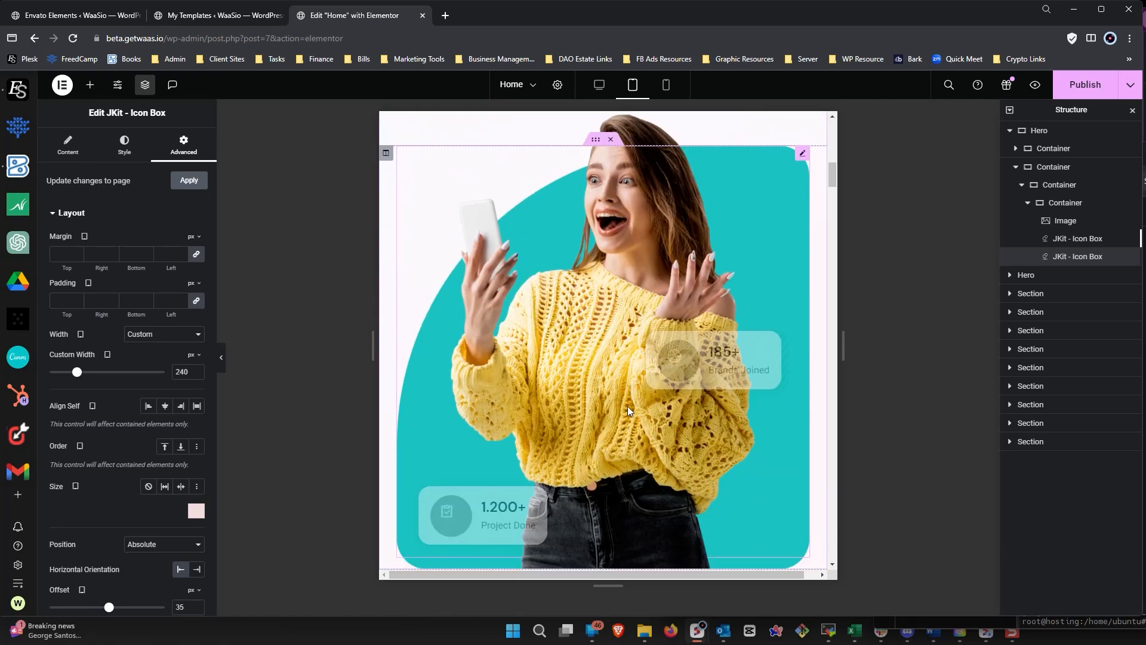
{"action": "scroll", "coordinate": [628, 411], "scroll_direction": "up", "scroll_amount": 10}
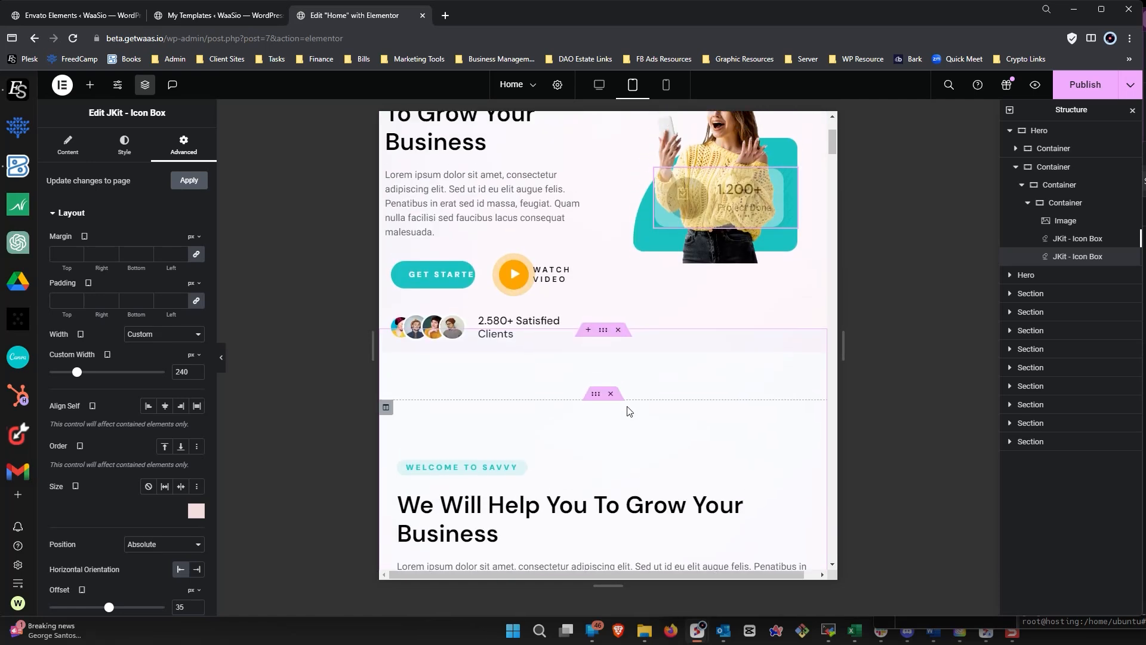
{"action": "scroll", "coordinate": [628, 410], "scroll_direction": "up", "scroll_amount": 1}
{"action": "scroll", "coordinate": [628, 411], "scroll_direction": "down", "scroll_amount": 5}
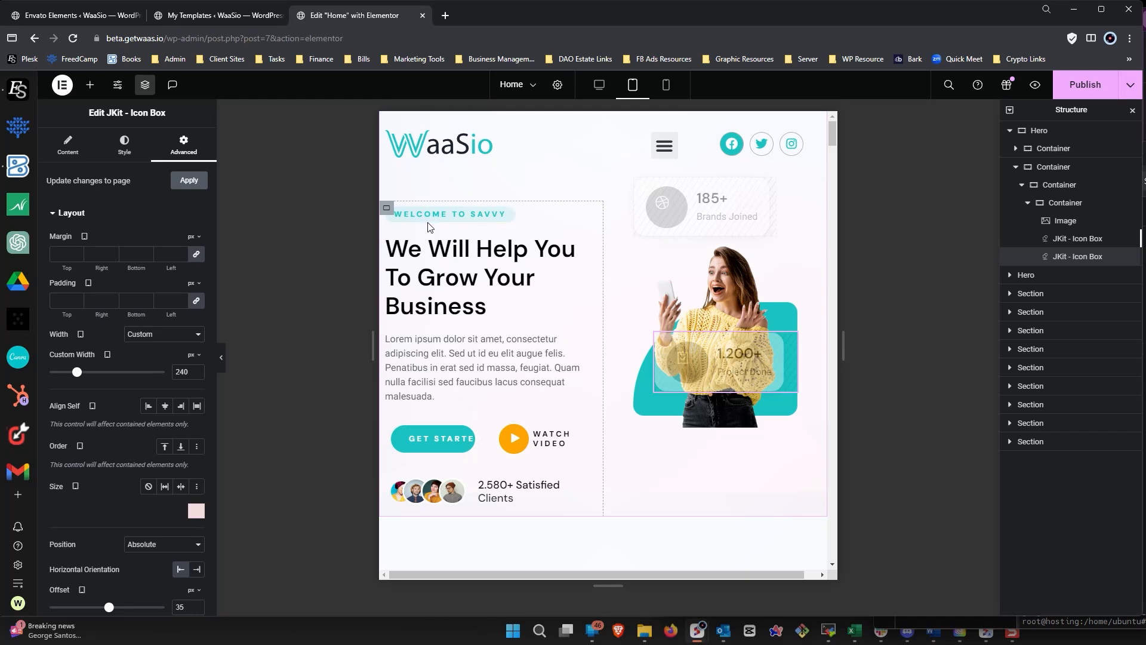
- Set the Hero container's tablet portrait direction to column and review the stacked text and image
{"action": "left_click", "coordinate": [1047, 134]}
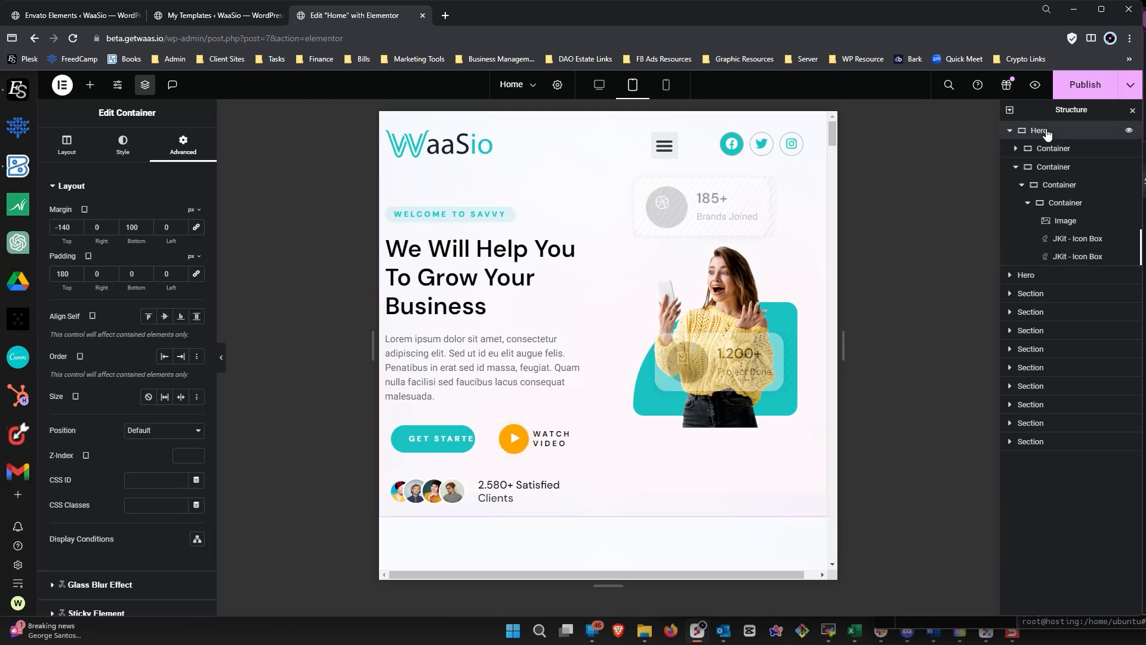
{"action": "left_click", "coordinate": [75, 145]}
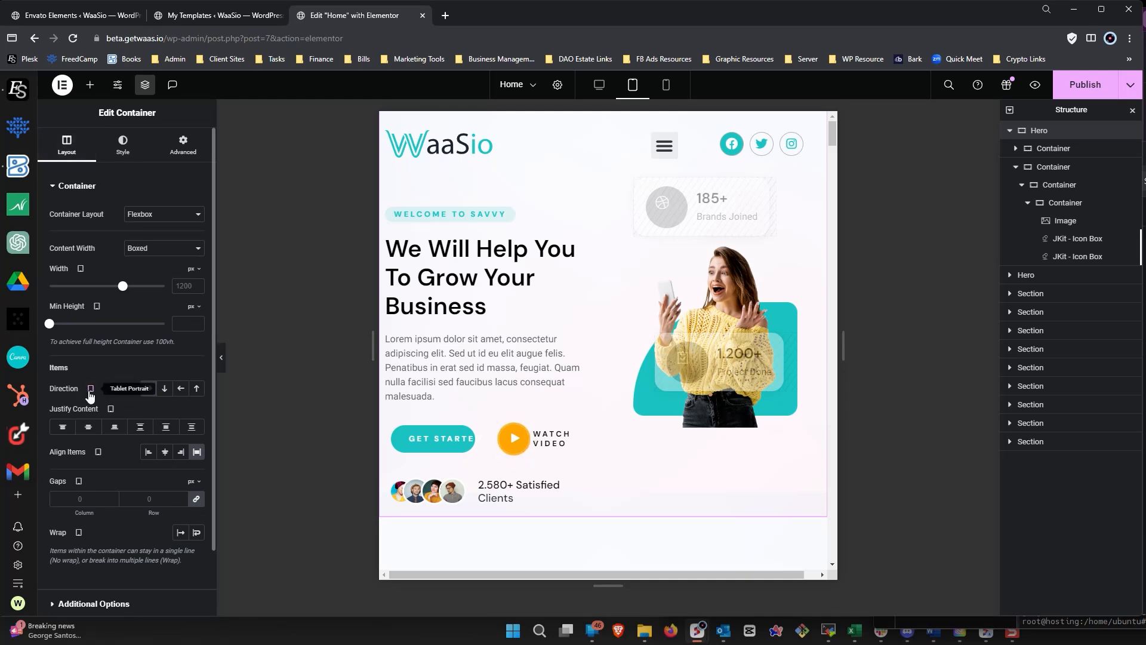
{"action": "left_click", "coordinate": [165, 391]}
{"action": "scroll", "coordinate": [625, 409], "scroll_direction": "down", "scroll_amount": 8}
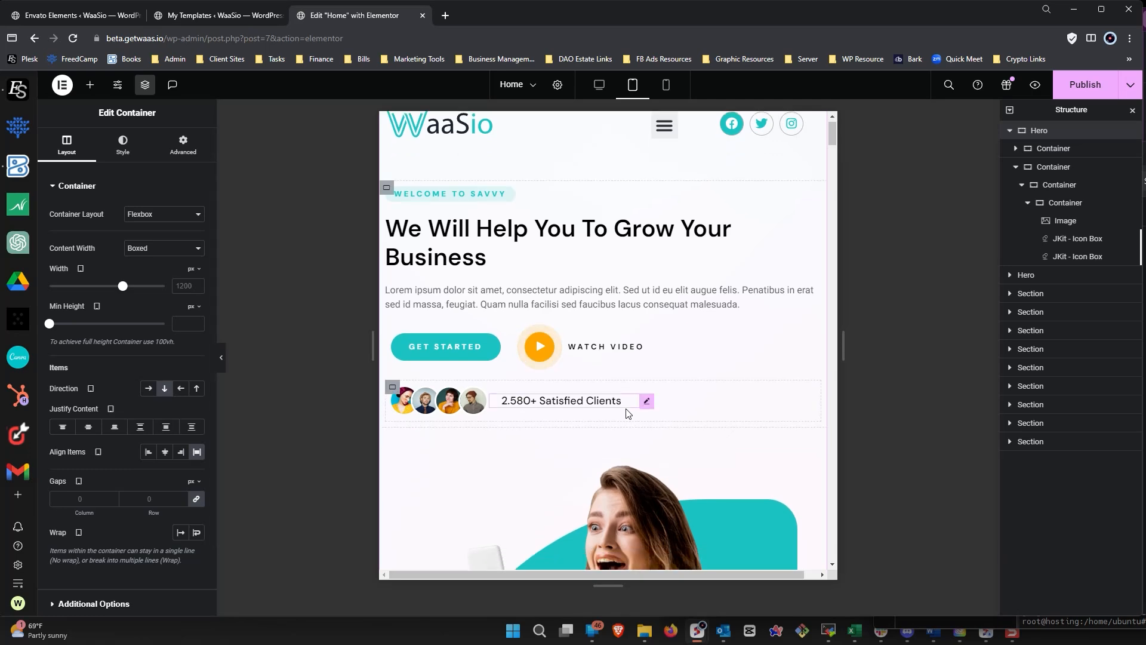
{"action": "scroll", "coordinate": [621, 410], "scroll_direction": "up", "scroll_amount": 10}
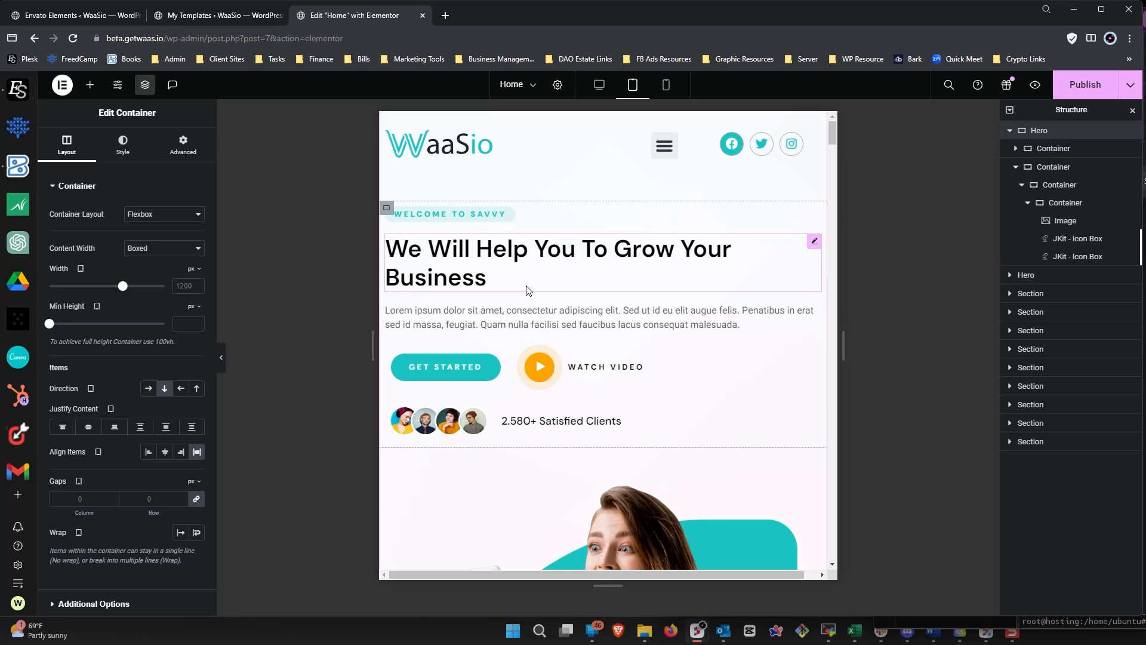
{"action": "scroll", "coordinate": [528, 290], "scroll_direction": "down", "scroll_amount": 13}
{"action": "scroll", "coordinate": [497, 373], "scroll_direction": "up", "scroll_amount": 12}
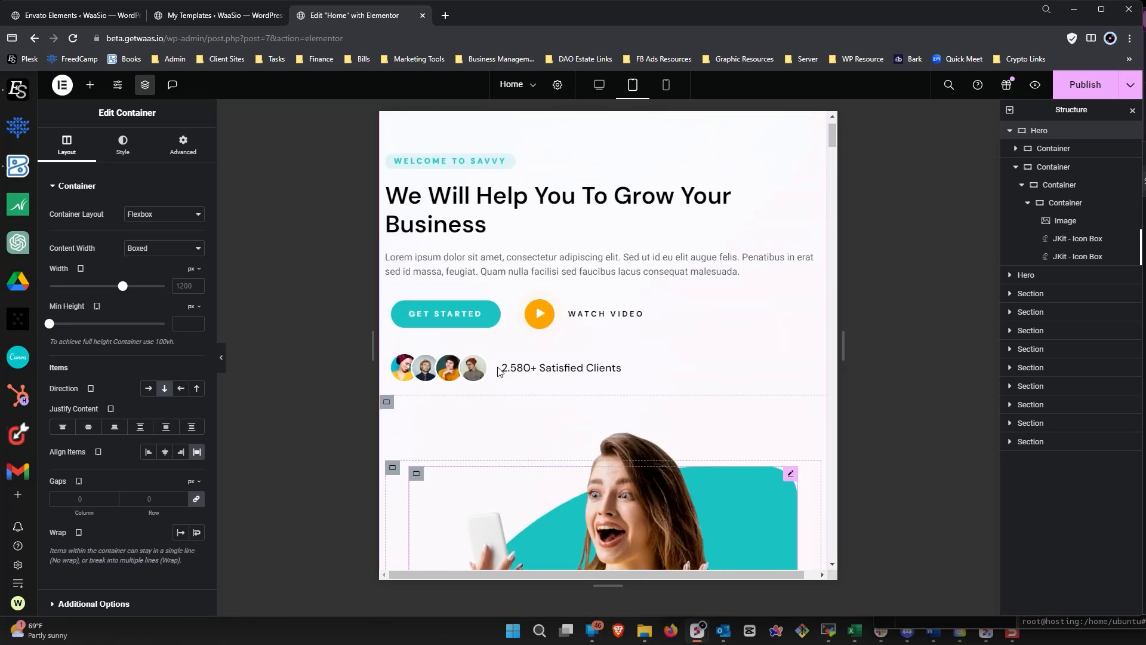
- Set the padding of the Hero's text container to 40 px on all sides for tablet portrait
{"action": "scroll", "coordinate": [499, 370], "scroll_direction": "up", "scroll_amount": 1}
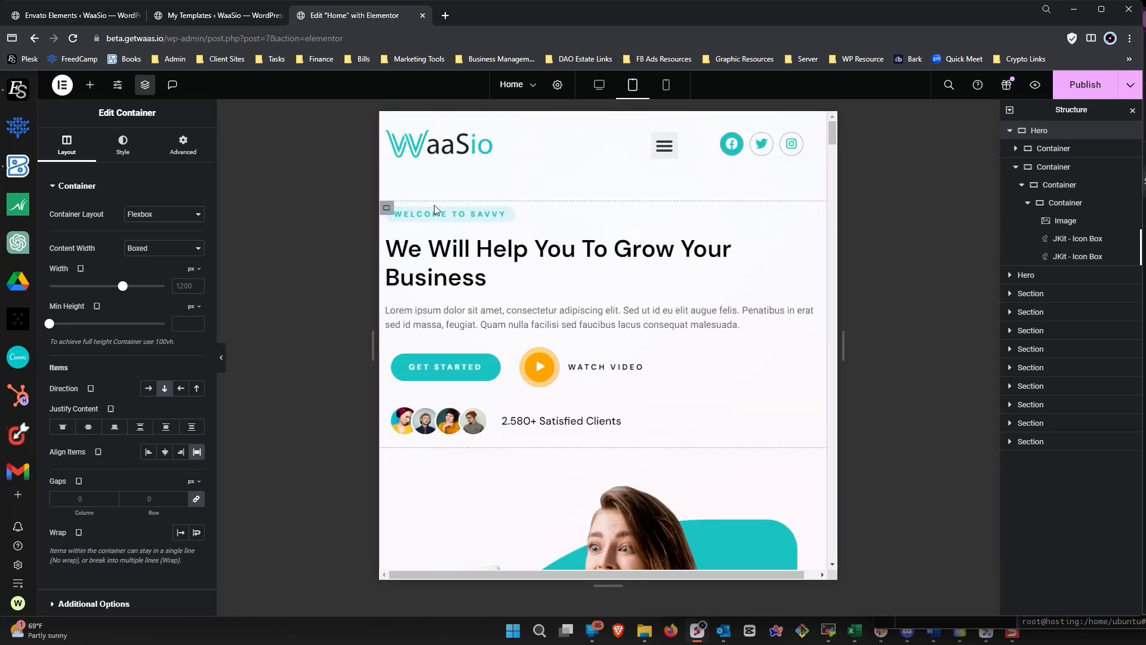
{"action": "left_click", "coordinate": [386, 209]}
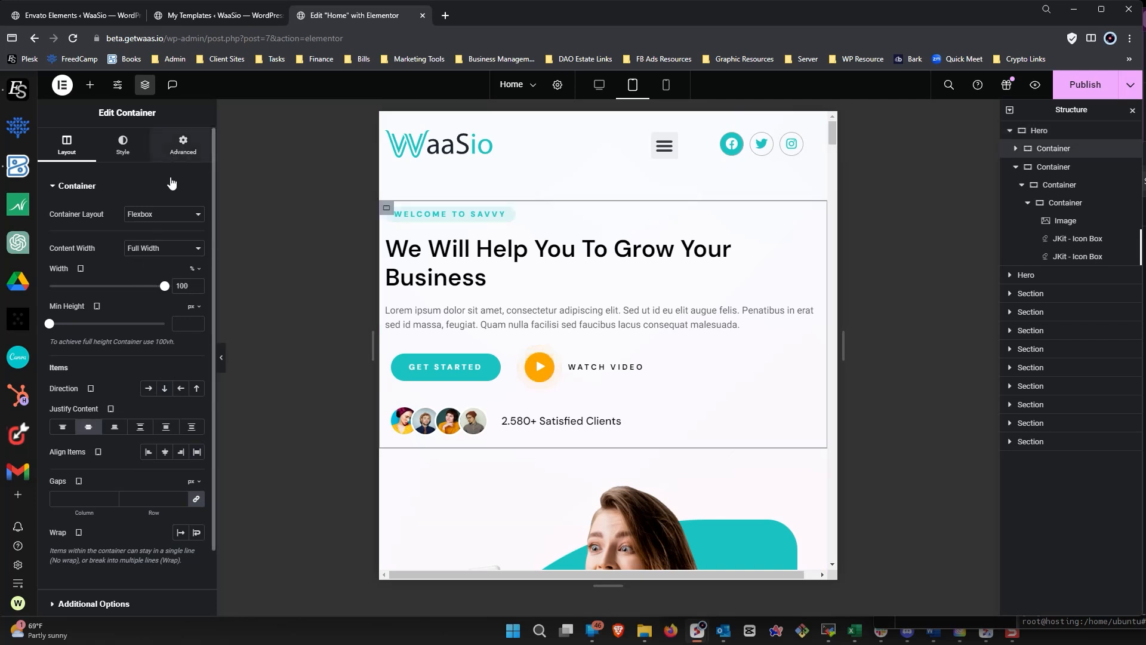
{"action": "left_click", "coordinate": [181, 146]}
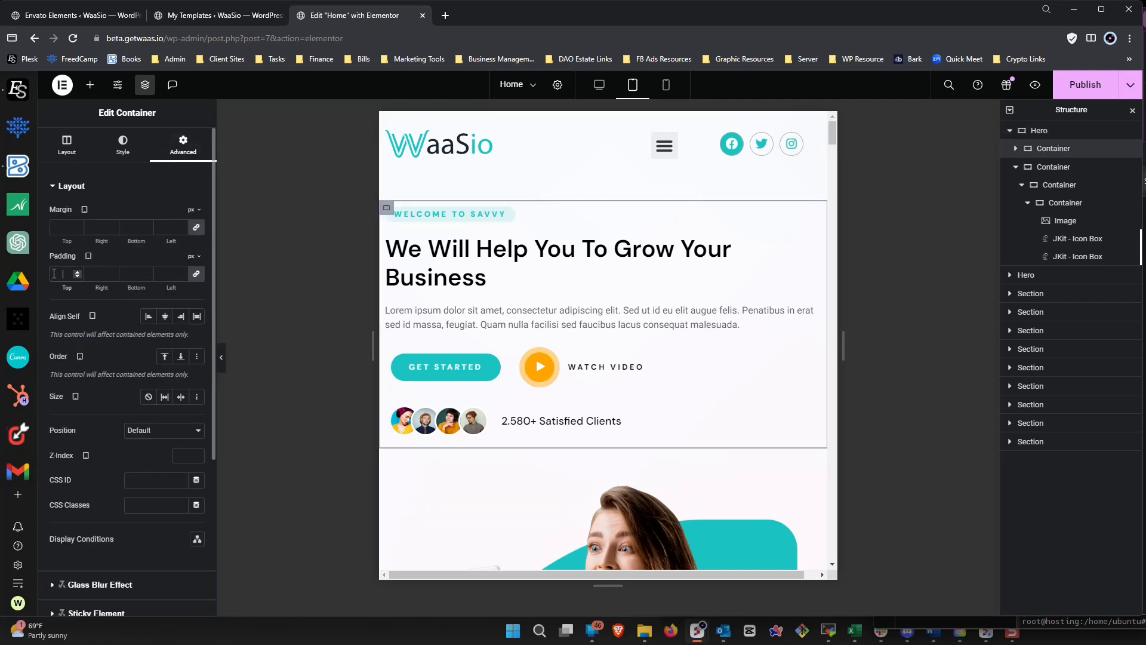
{"action": "type", "text": "40"}
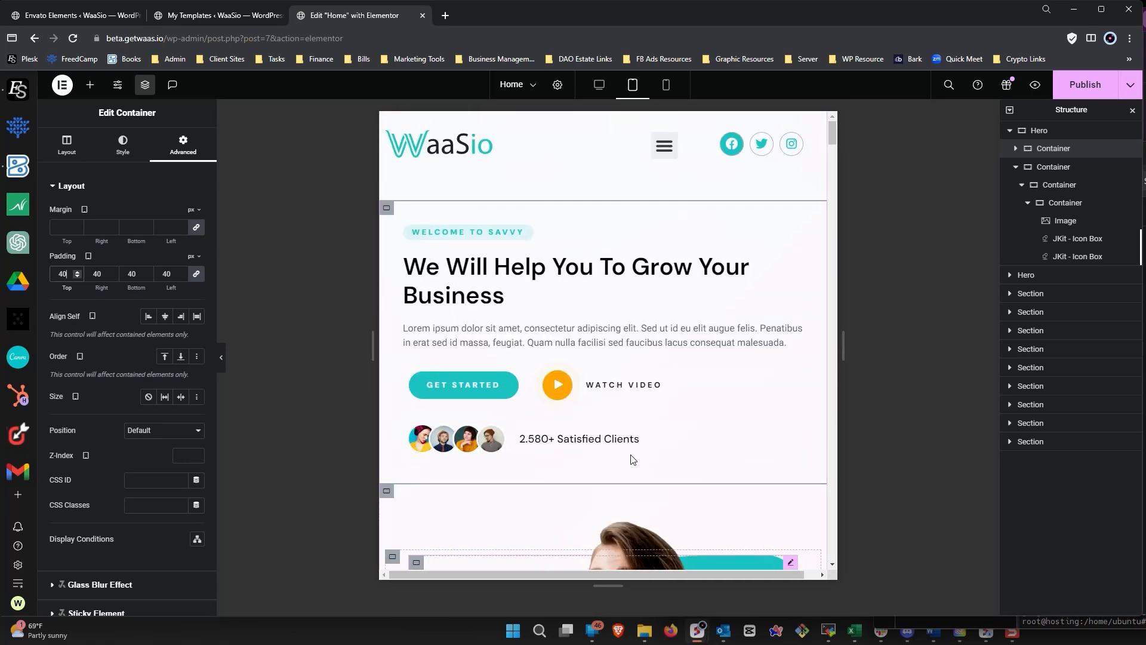
- Turn off hiding on tablet portrait for the Brands Joined icon box in the new Hero
{"action": "scroll", "coordinate": [603, 369], "scroll_direction": "down", "scroll_amount": 3}
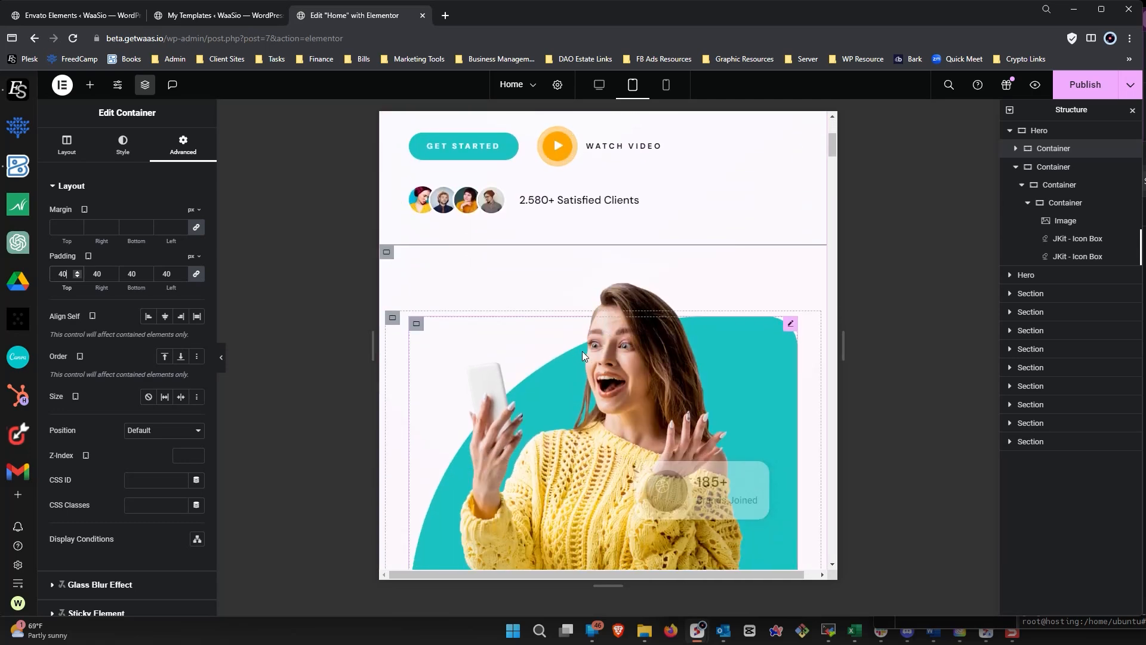
{"action": "scroll", "coordinate": [578, 338], "scroll_direction": "down", "scroll_amount": 5}
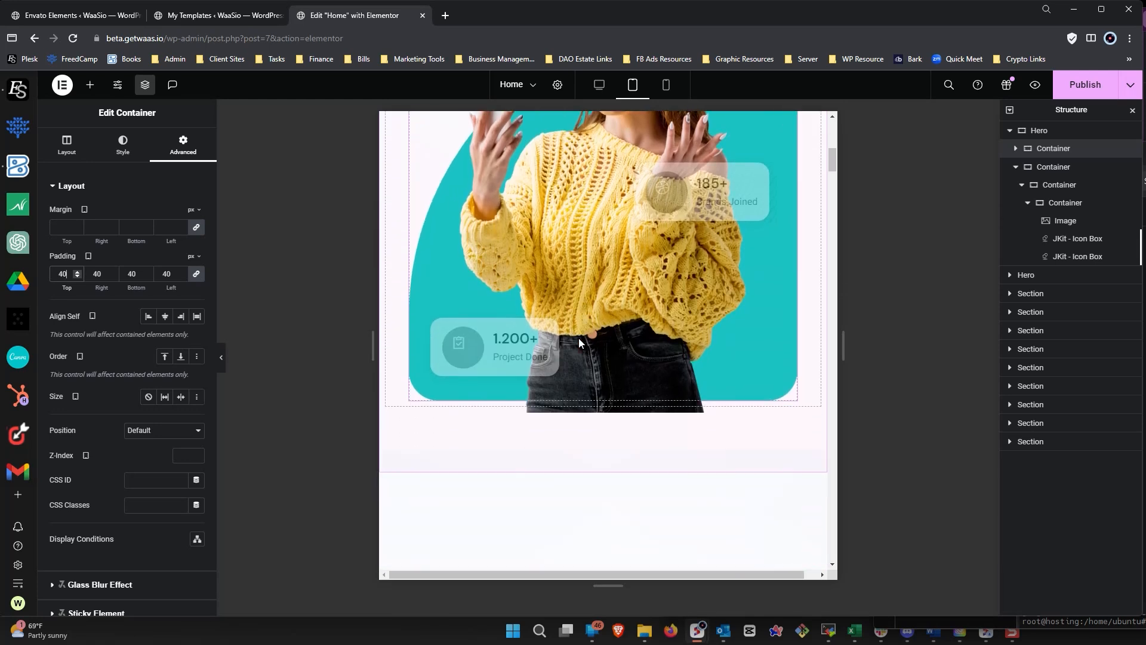
{"action": "scroll", "coordinate": [578, 338], "scroll_direction": "up", "scroll_amount": 5}
{"action": "scroll", "coordinate": [579, 338], "scroll_direction": "down", "scroll_amount": 3}
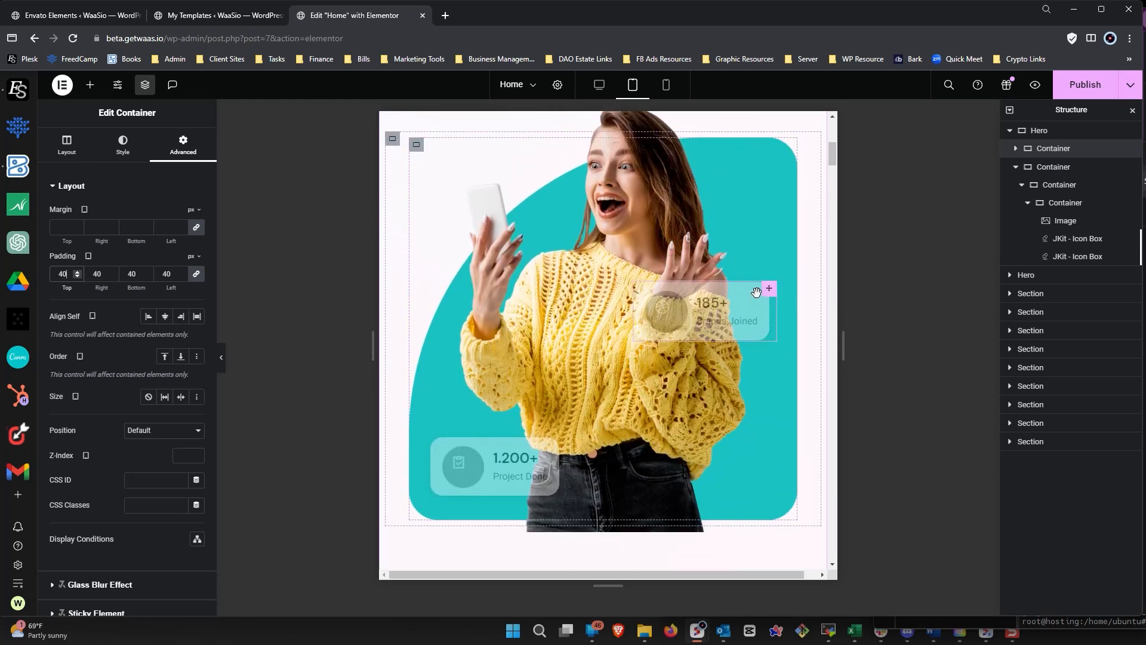
{"action": "left_click", "coordinate": [767, 296]}
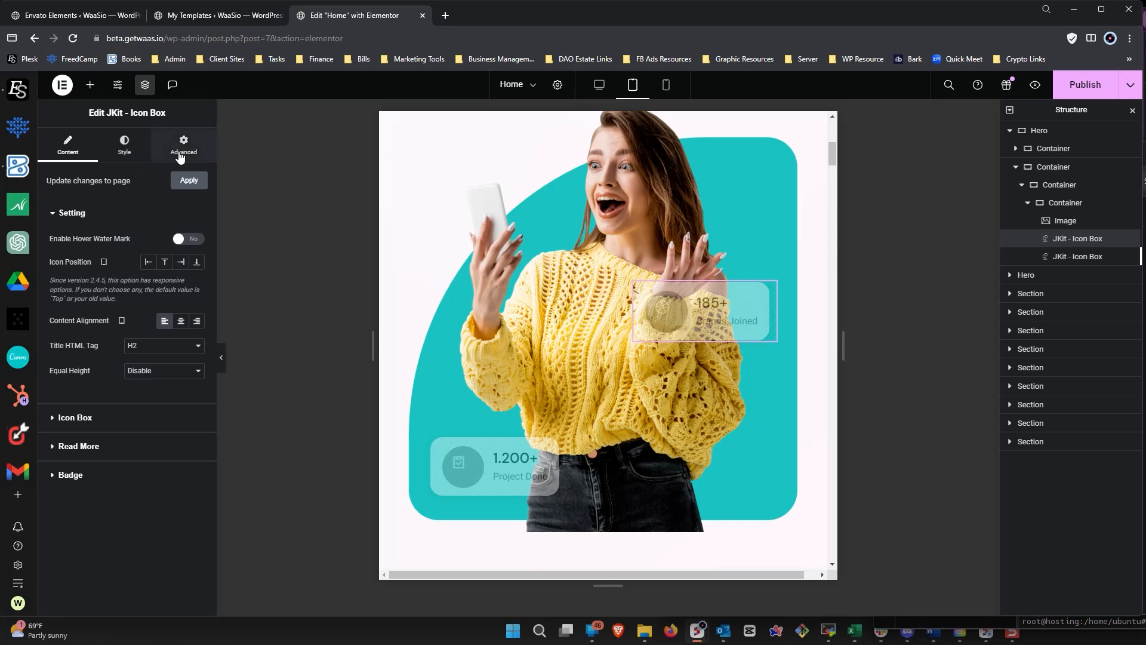
{"action": "left_click", "coordinate": [183, 144]}
{"action": "scroll", "coordinate": [105, 374], "scroll_direction": "down", "scroll_amount": 10}
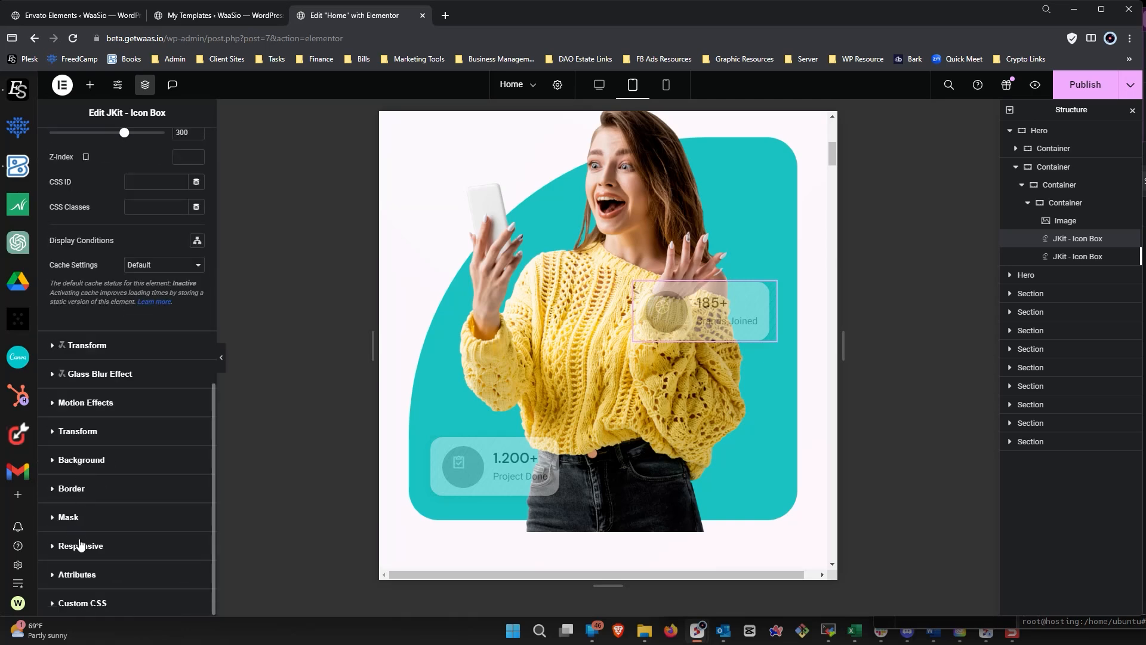
{"action": "left_click", "coordinate": [80, 546]}
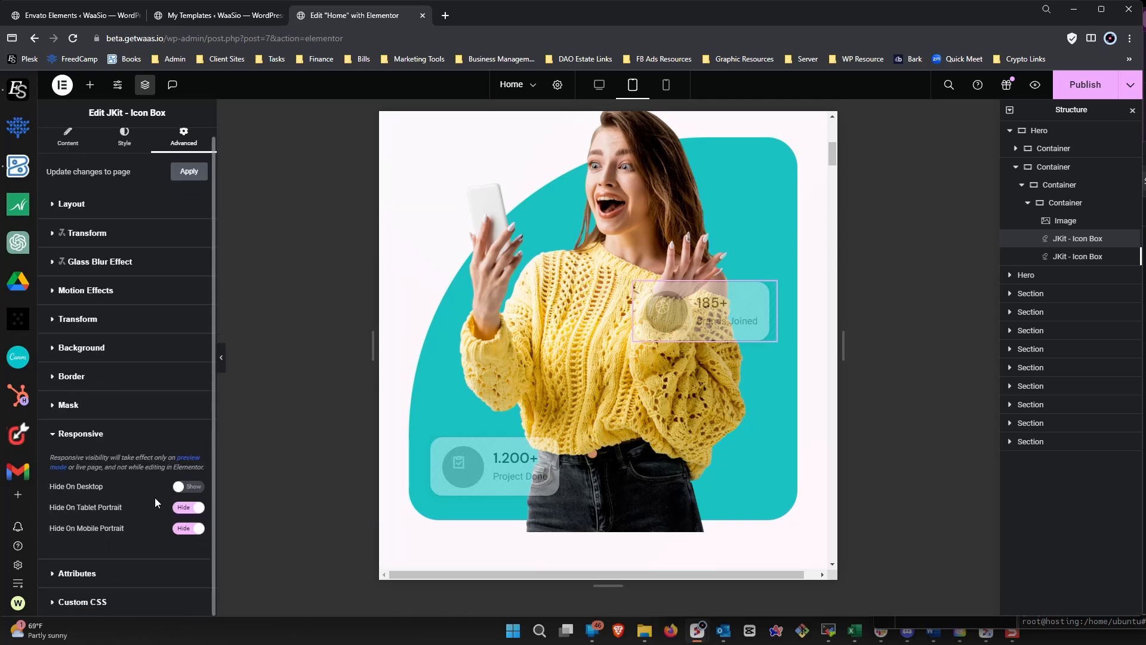
{"action": "left_click", "coordinate": [191, 509]}
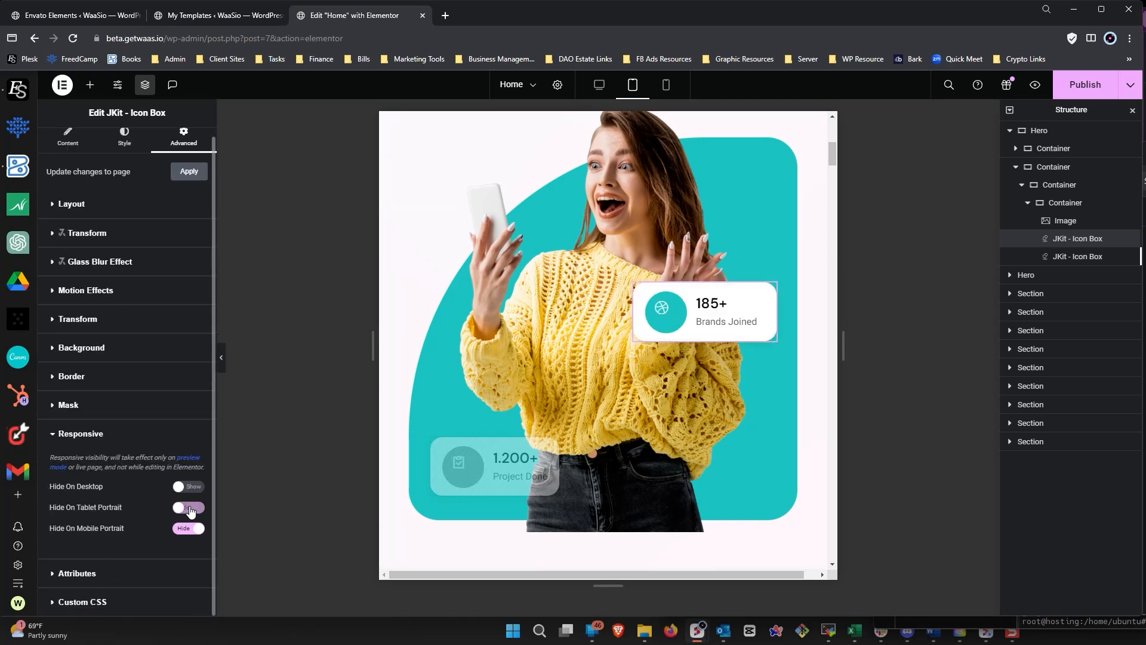
- Turn off hiding on tablet portrait for the Project Done icon box in the new Hero
{"action": "left_click", "coordinate": [555, 457]}
{"action": "scroll", "coordinate": [119, 351], "scroll_direction": "down", "scroll_amount": 5}
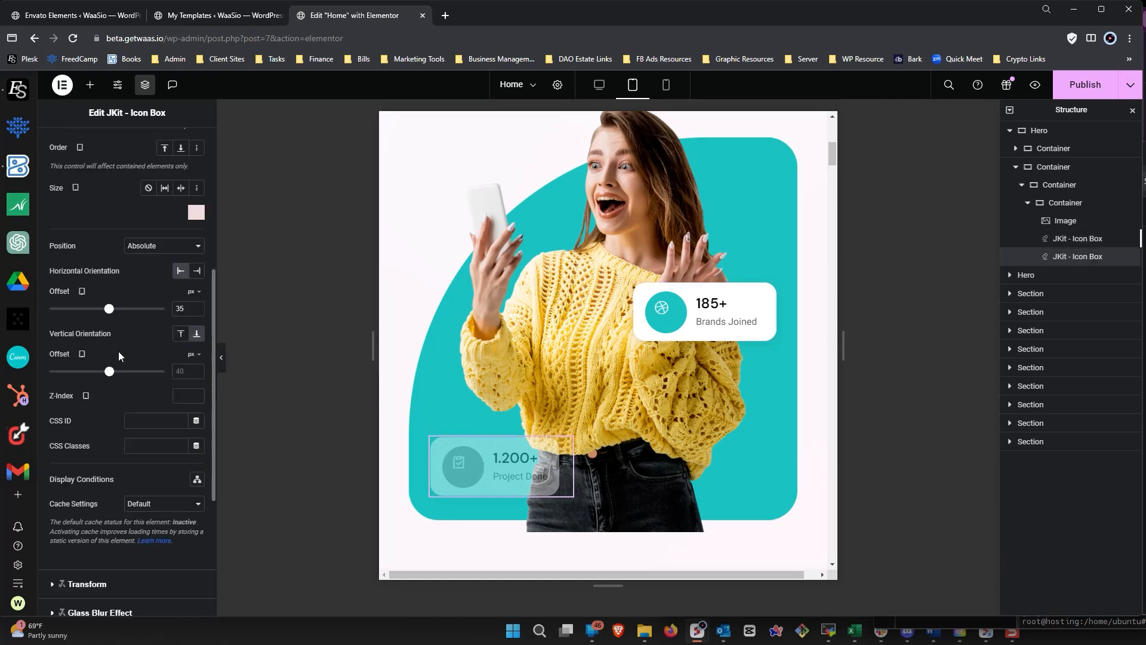
{"action": "scroll", "coordinate": [118, 351], "scroll_direction": "down", "scroll_amount": 5}
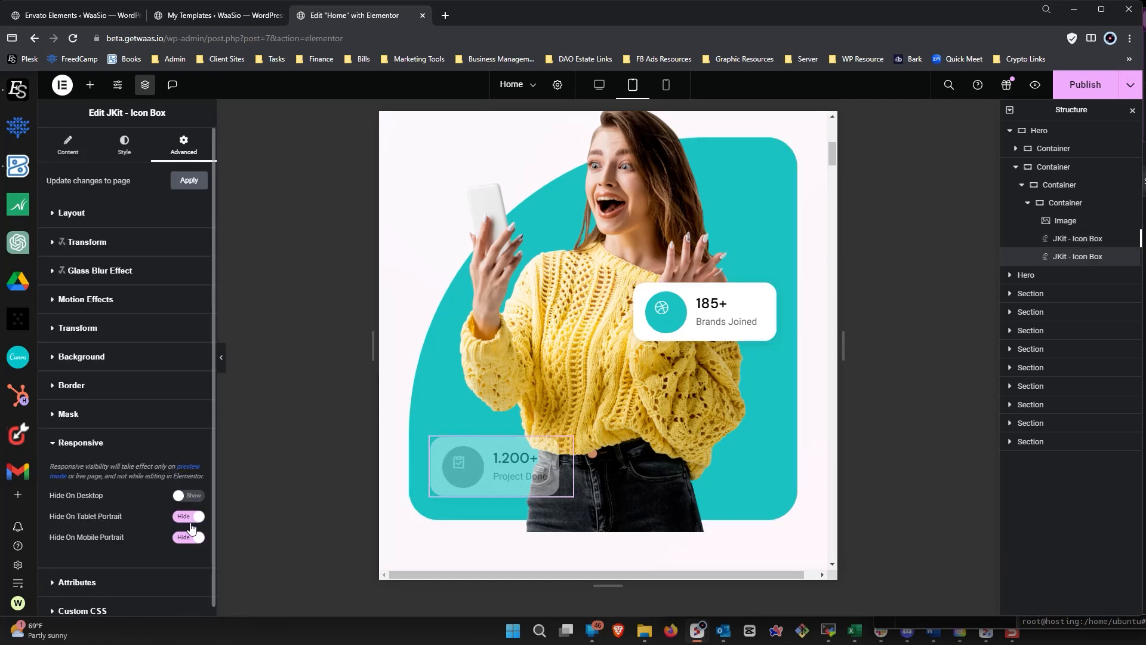
{"action": "left_click", "coordinate": [190, 518]}
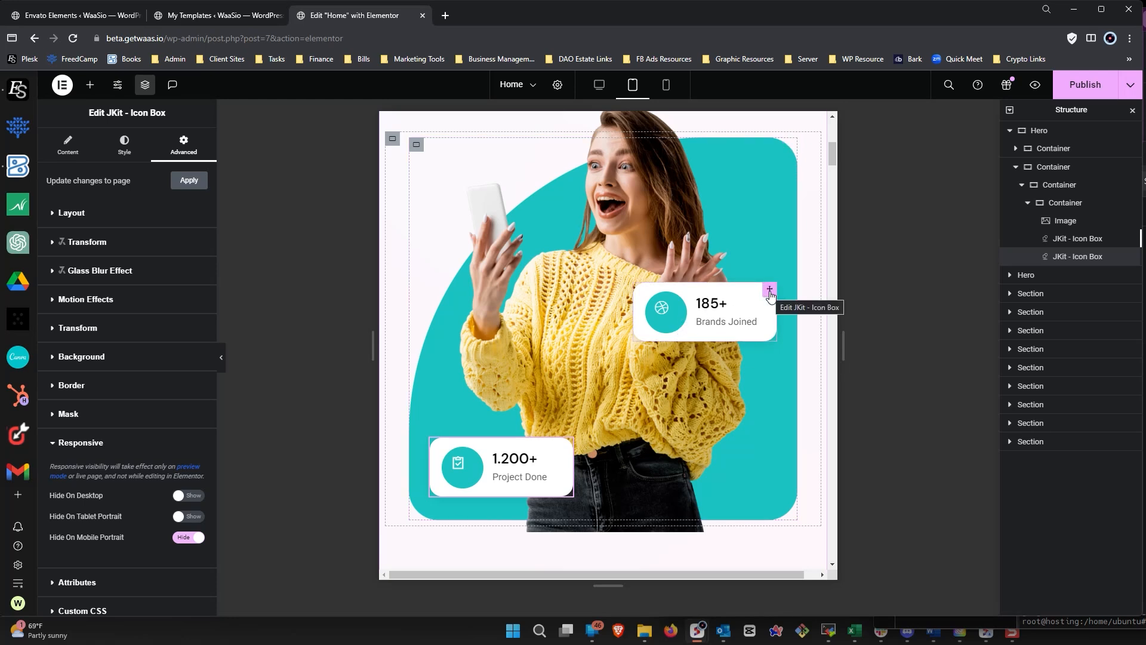
- Reposition the Brands Joined icon box for tablet portrait with a horizontal offset of -13 px and a vertical offset of 217 px
{"action": "left_click_drag", "start_coordinate": [769, 291], "coordinate": [800, 337]}
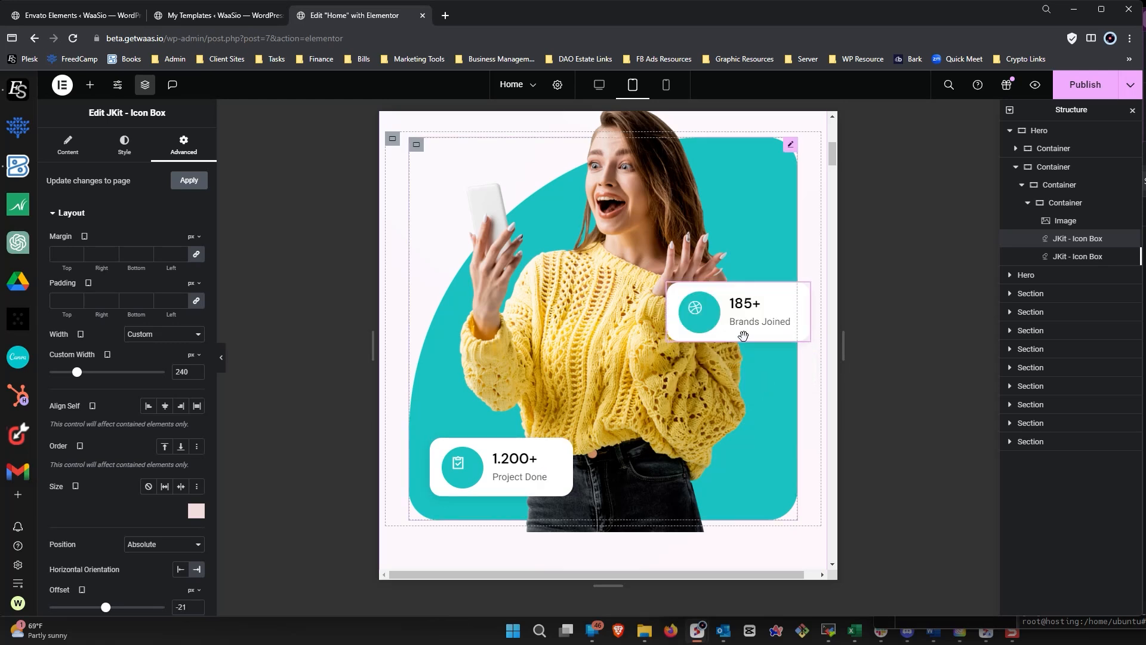
{"action": "left_click_drag", "start_coordinate": [800, 288], "coordinate": [797, 320]}
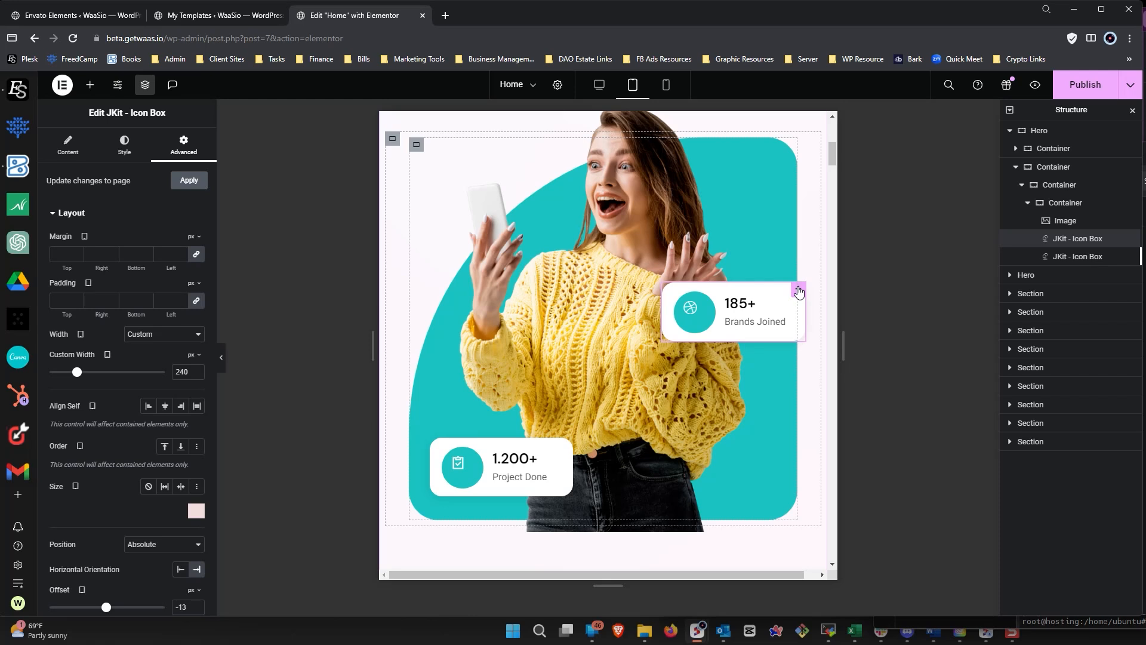
{"action": "scroll", "coordinate": [89, 339], "scroll_direction": "down", "scroll_amount": 5}
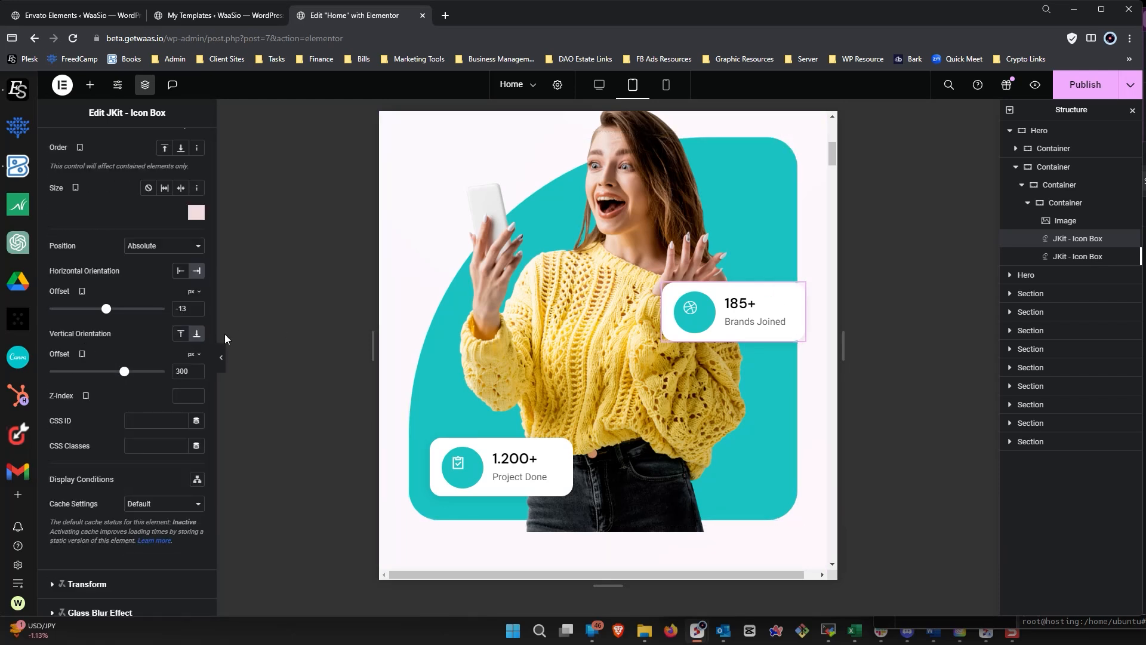
{"action": "mouse_move", "coordinate": [125, 374]}
{"action": "left_mouse_down"}
{"action": "mouse_move", "coordinate": [114, 374]}
{"action": "mouse_move", "coordinate": [122, 381]}
{"action": "left_mouse_up"}
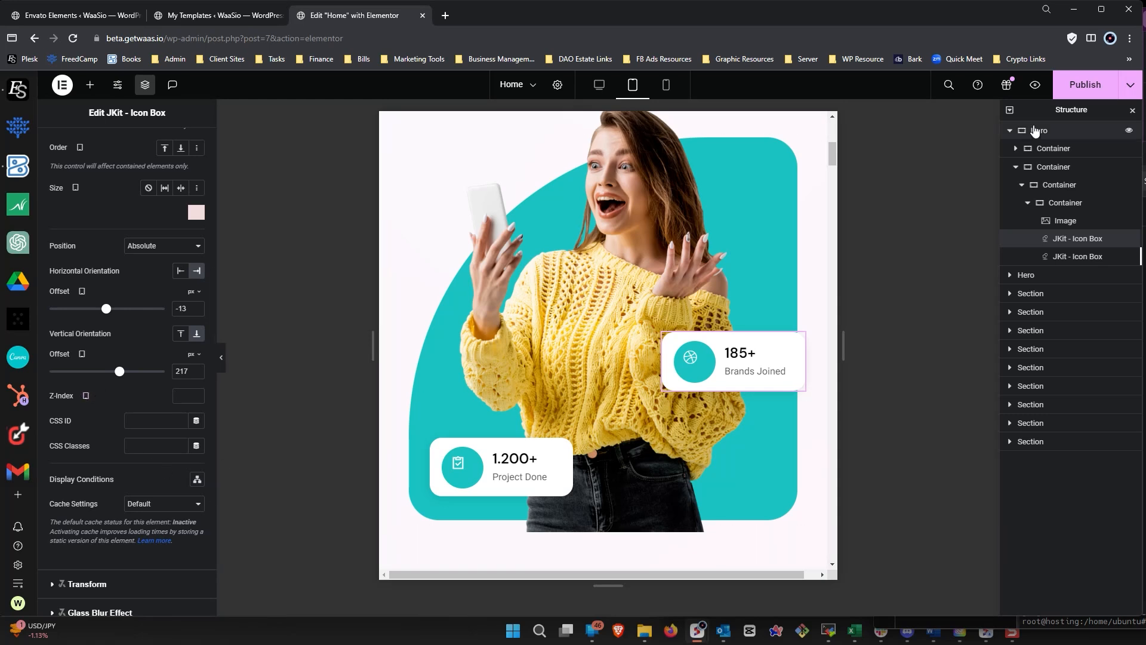
{"action": "left_click", "coordinate": [1085, 84]}
{"action": "scroll", "coordinate": [710, 353], "scroll_direction": "up", "scroll_amount": 3}
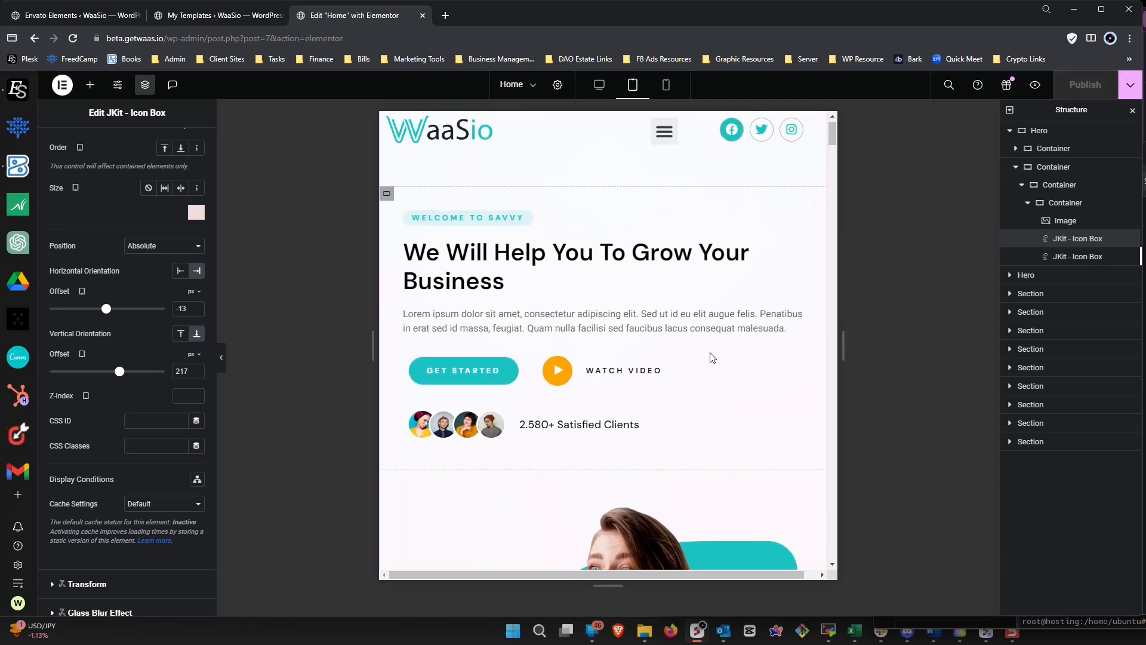
{"action": "scroll", "coordinate": [710, 356], "scroll_direction": "down", "scroll_amount": 10}
{"action": "scroll", "coordinate": [710, 352], "scroll_direction": "down", "scroll_amount": 10}
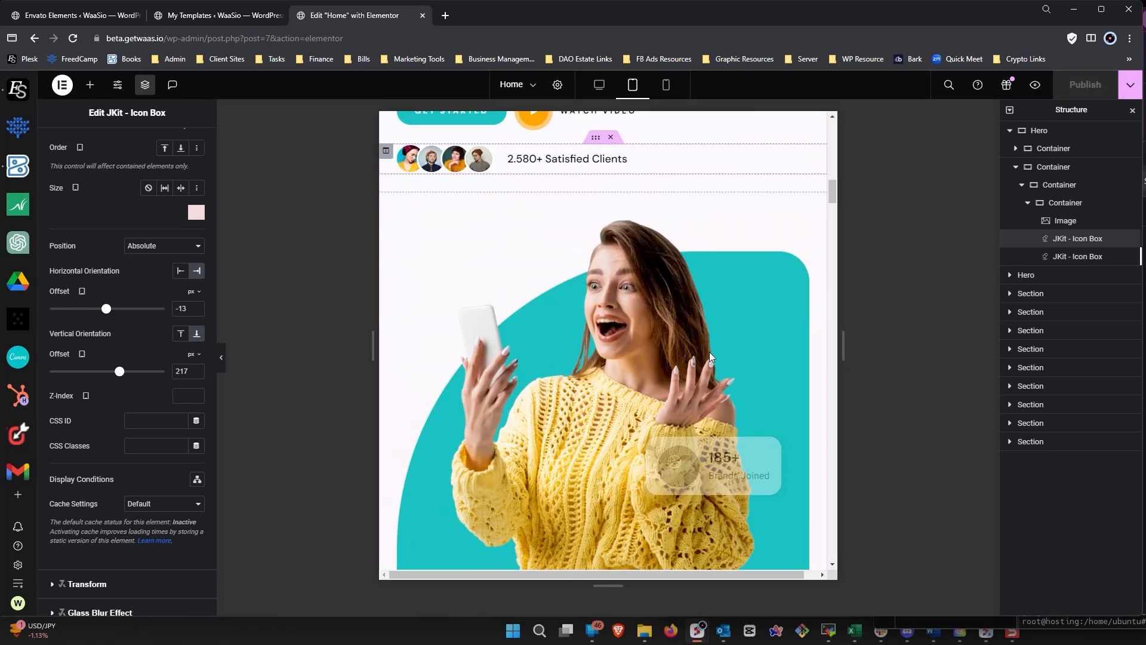
{"action": "scroll", "coordinate": [709, 353], "scroll_direction": "up", "scroll_amount": 10}
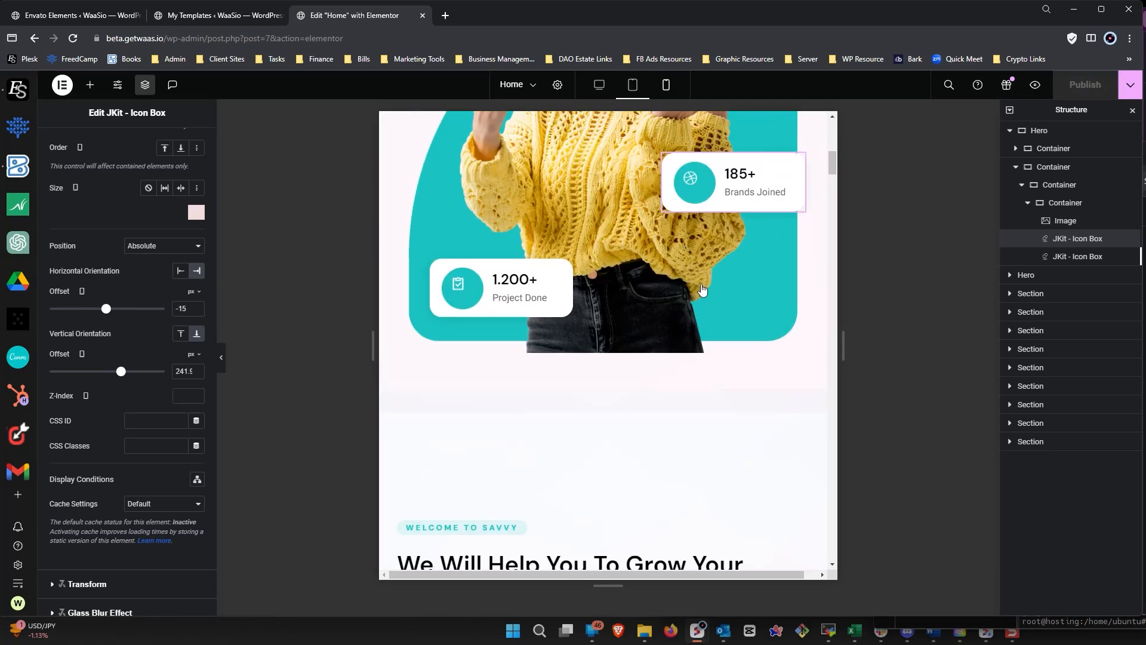
- Switch to the mobile portrait preview and set the Hero text container's top padding to 40 px, unlinked from the other sides
{"action": "left_click", "coordinate": [665, 84]}
{"action": "scroll", "coordinate": [652, 345], "scroll_direction": "up", "scroll_amount": 8}
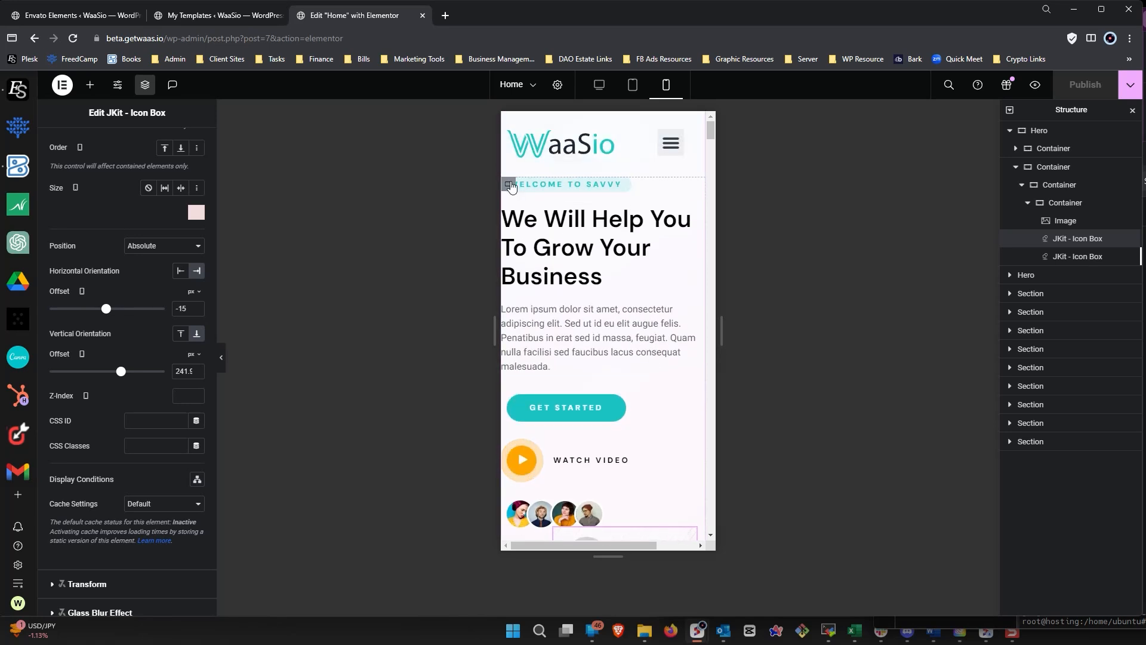
{"action": "left_click", "coordinate": [1040, 151]}
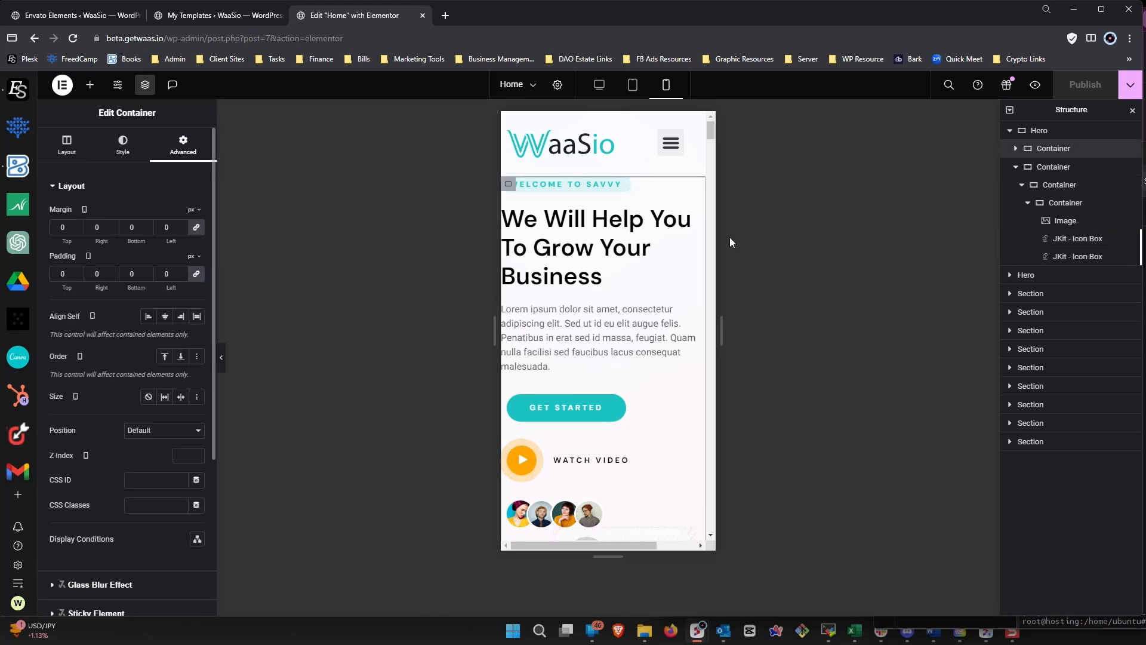
{"action": "left_click", "coordinate": [79, 271]}
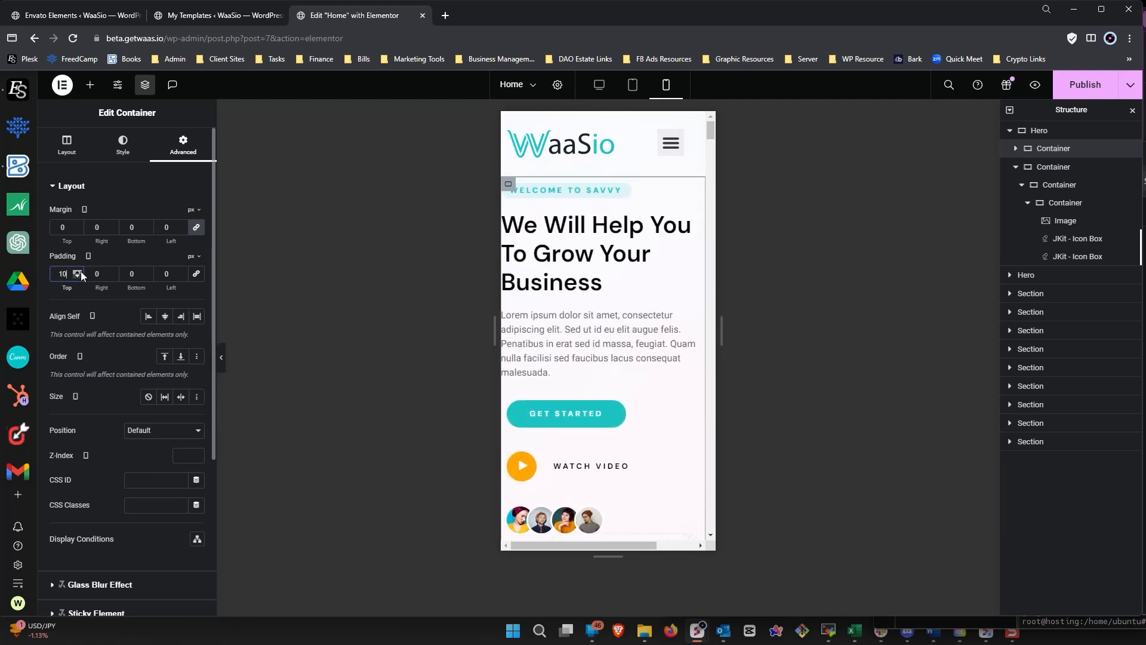
{"action": "double_click", "coordinate": [69, 275]}
{"action": "type", "text": "40"}
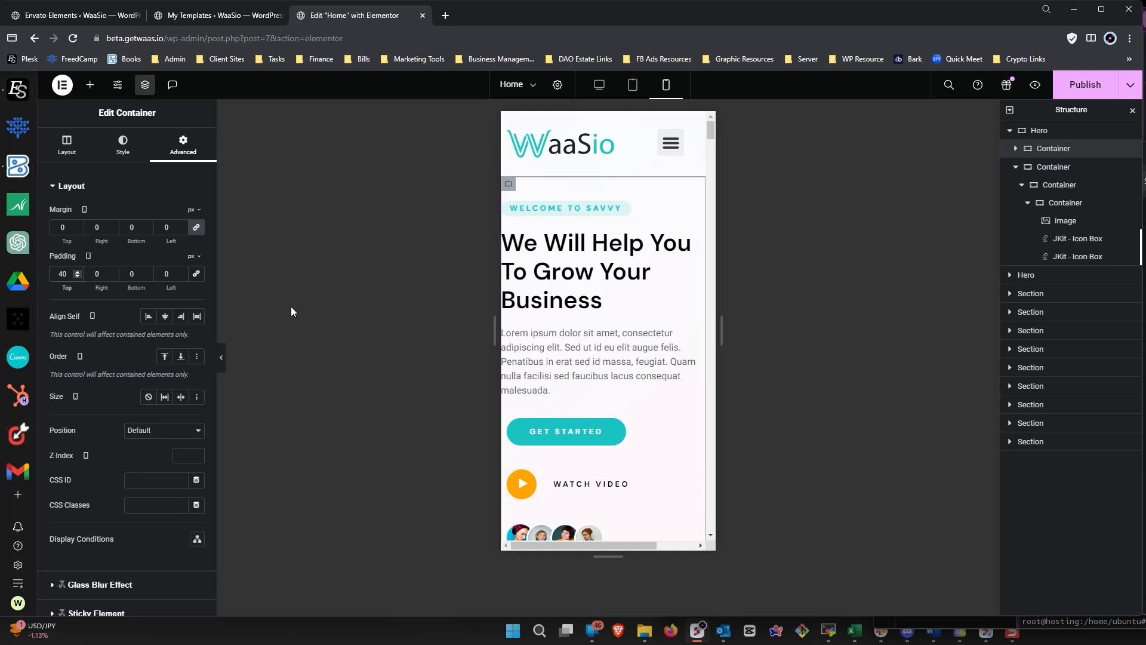
- Set the Hero text container's right and left padding to 20 px for mobile portrait
{"action": "left_click", "coordinate": [94, 276]}
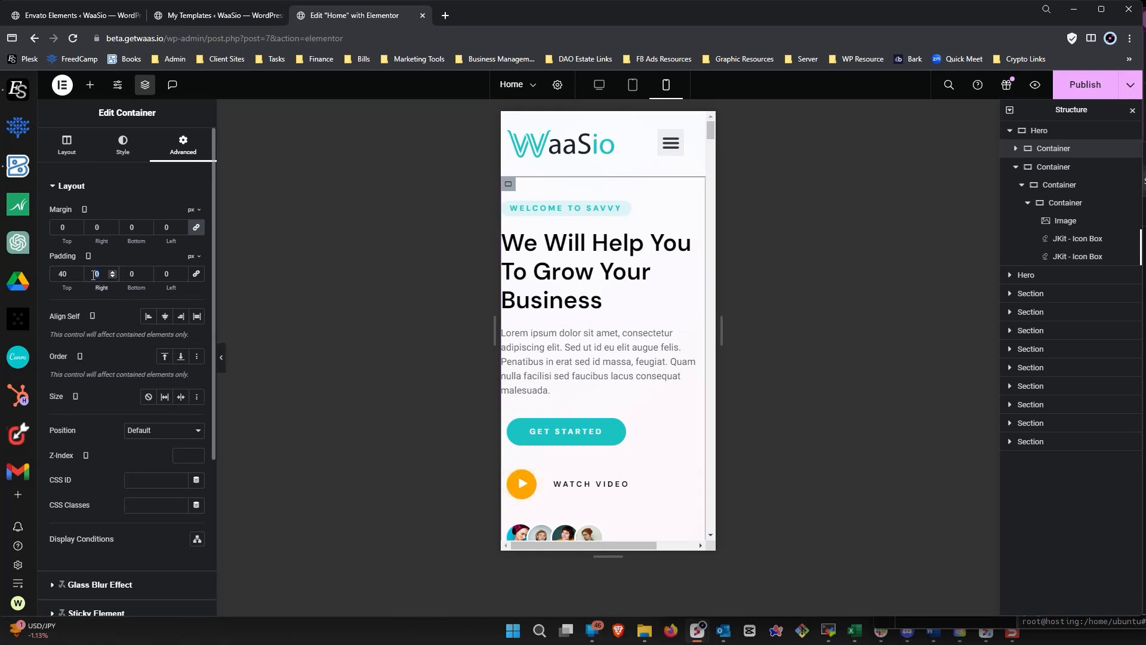
{"action": "type", "text": "20"}
{"action": "key", "text": "Tab"}
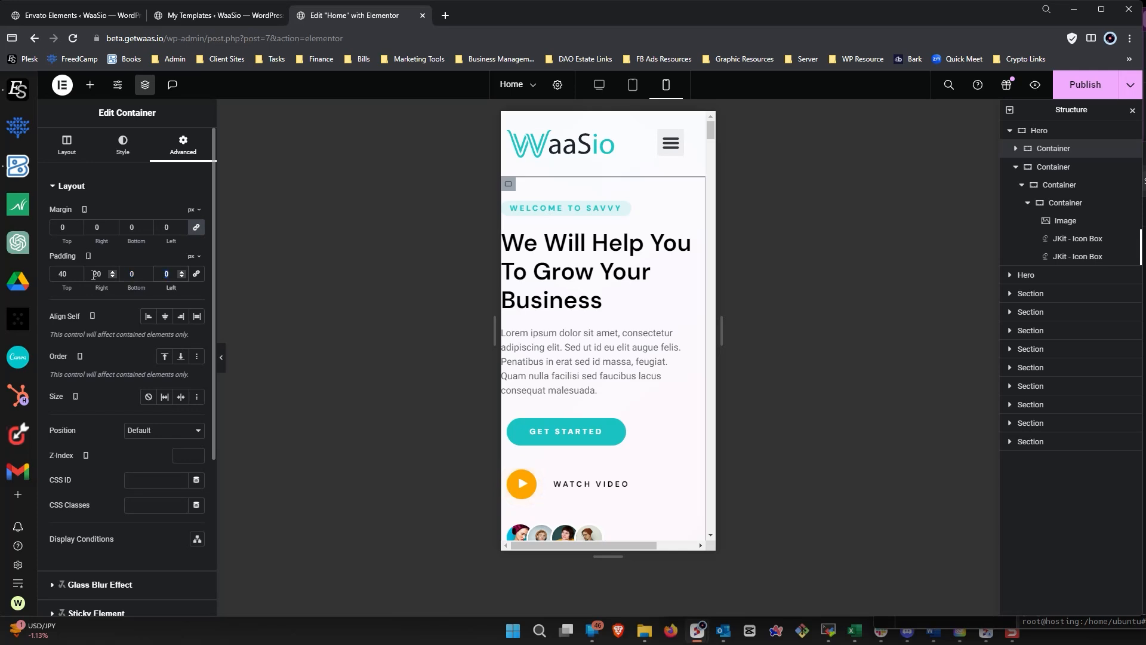
{"action": "type", "text": "20"}
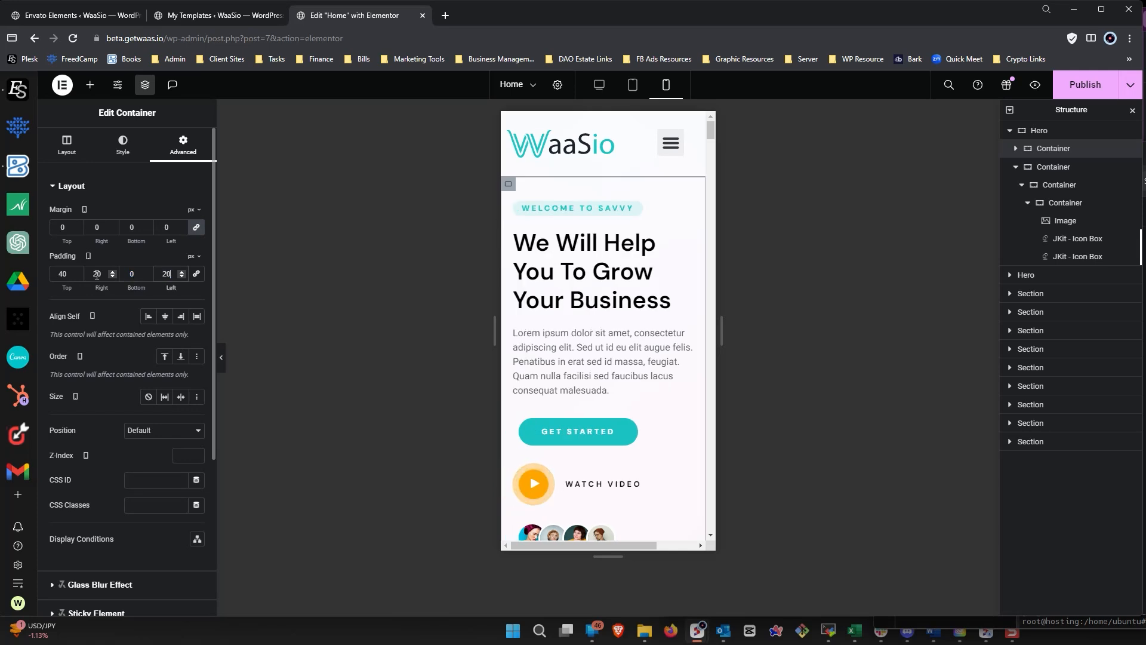
- Compare the image area and bottom spacing of the new Hero with the original Hero section in mobile portrait
{"action": "scroll", "coordinate": [575, 299], "scroll_direction": "down", "scroll_amount": 3}
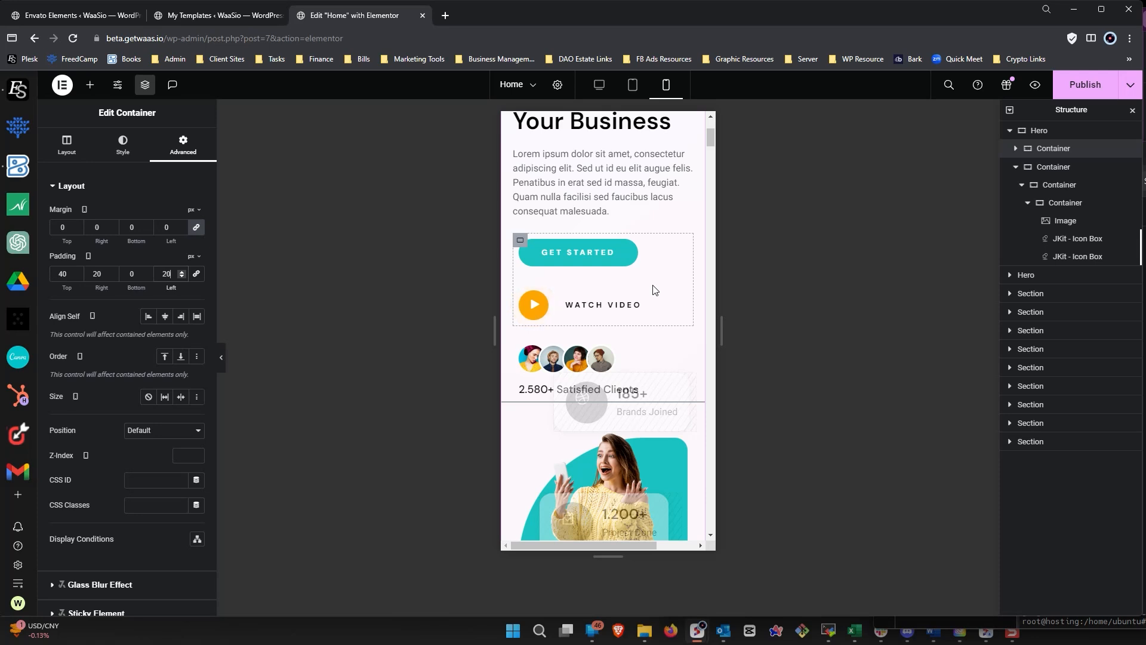
{"action": "scroll", "coordinate": [653, 290], "scroll_direction": "down", "scroll_amount": 3}
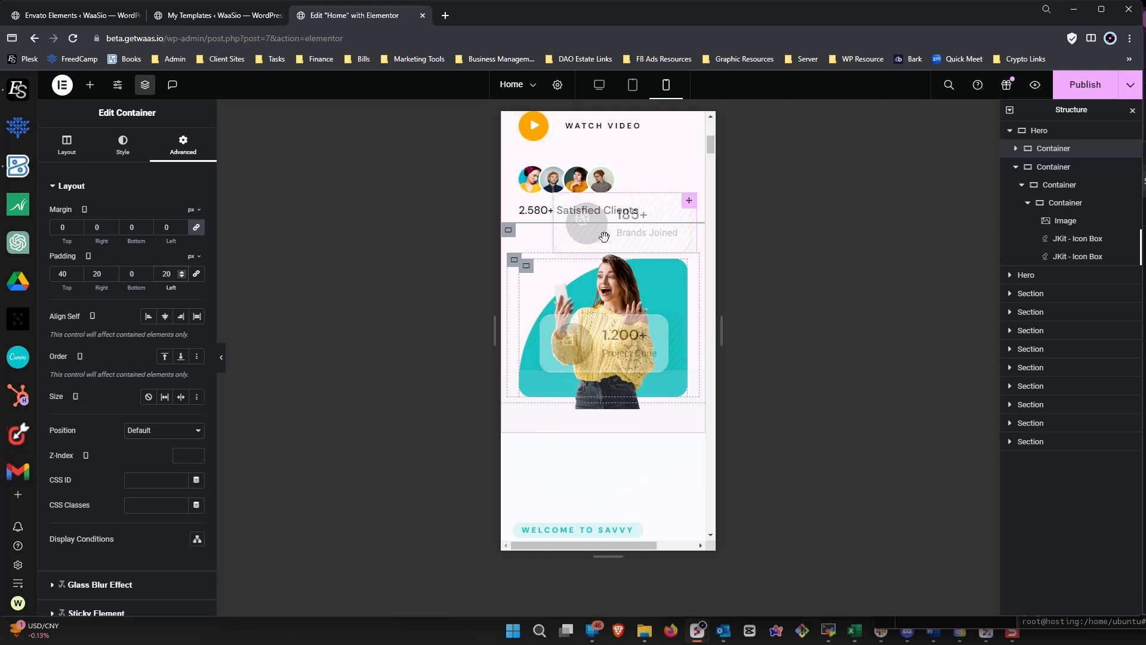
{"action": "scroll", "coordinate": [634, 325], "scroll_direction": "down", "scroll_amount": 2}
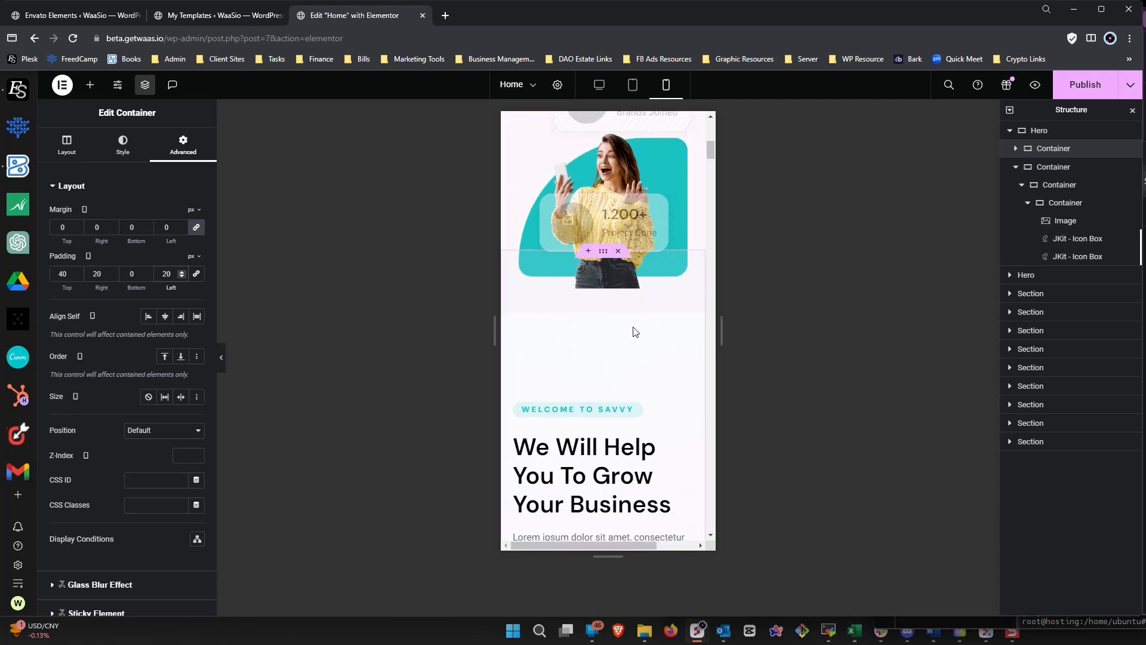
{"action": "scroll", "coordinate": [635, 332], "scroll_direction": "down", "scroll_amount": 1}
{"action": "scroll", "coordinate": [633, 327], "scroll_direction": "up", "scroll_amount": 3}
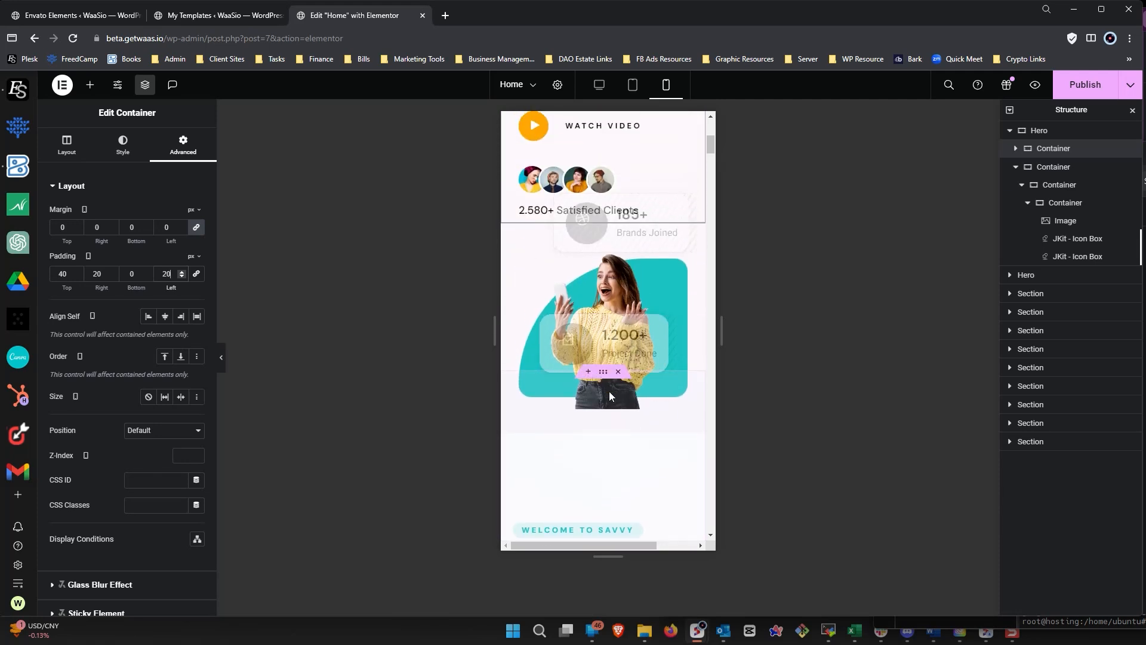
{"action": "scroll", "coordinate": [634, 387], "scroll_direction": "down", "scroll_amount": 6}
{"action": "scroll", "coordinate": [633, 382], "scroll_direction": "down", "scroll_amount": 5}
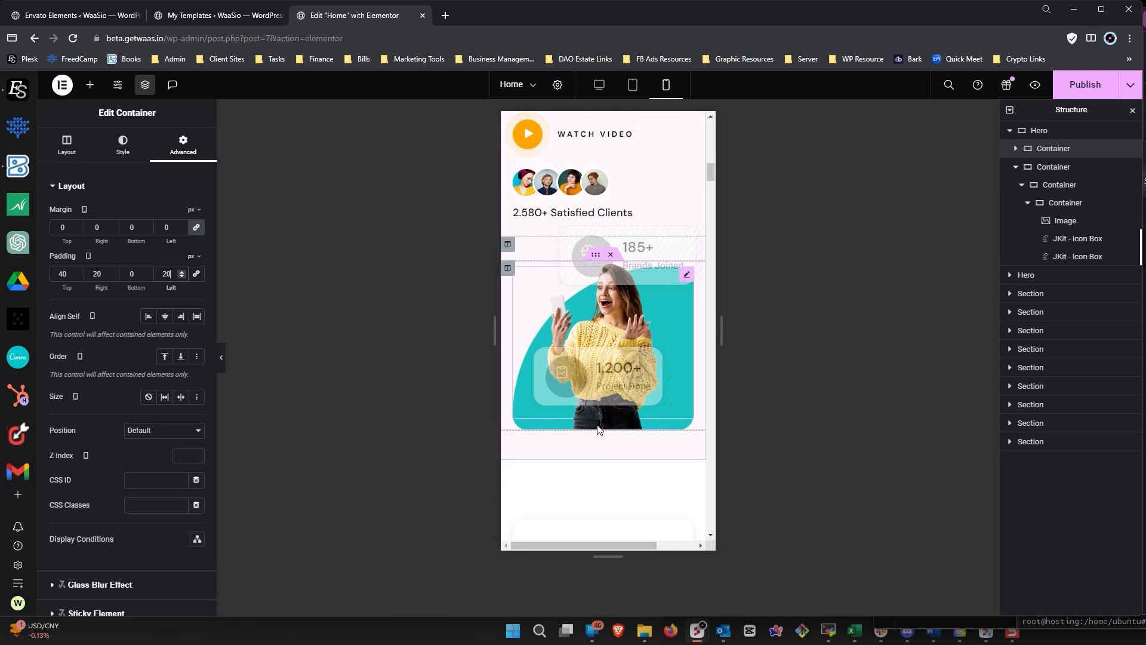
{"action": "scroll", "coordinate": [631, 431], "scroll_direction": "up", "scroll_amount": 10}
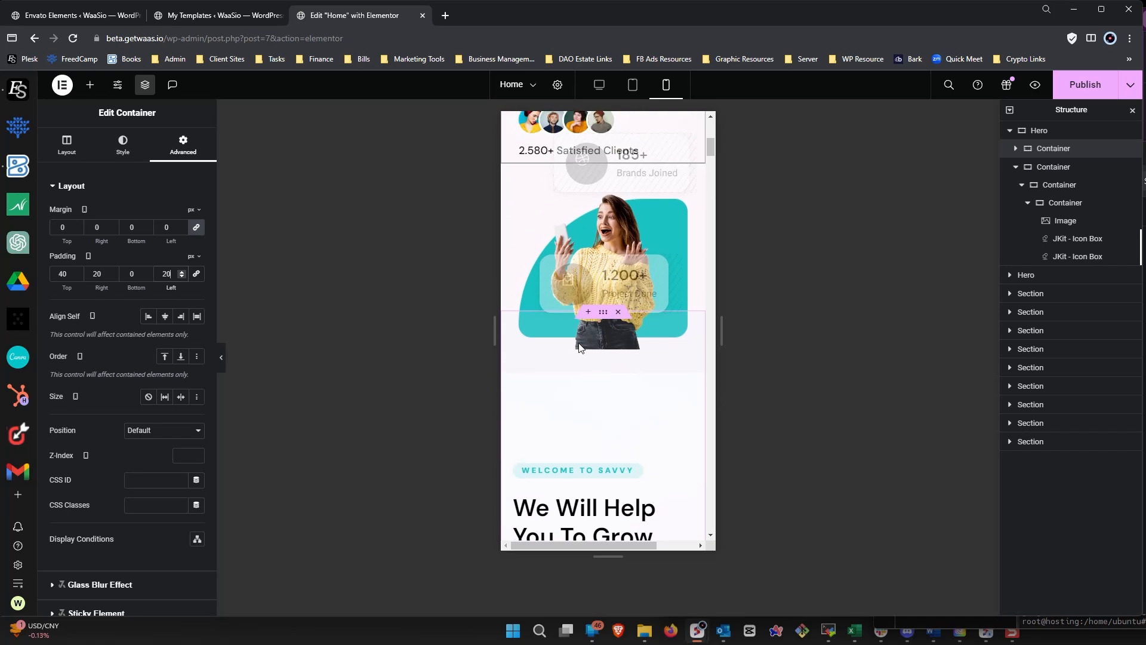
{"action": "scroll", "coordinate": [599, 372], "scroll_direction": "down", "scroll_amount": 10}
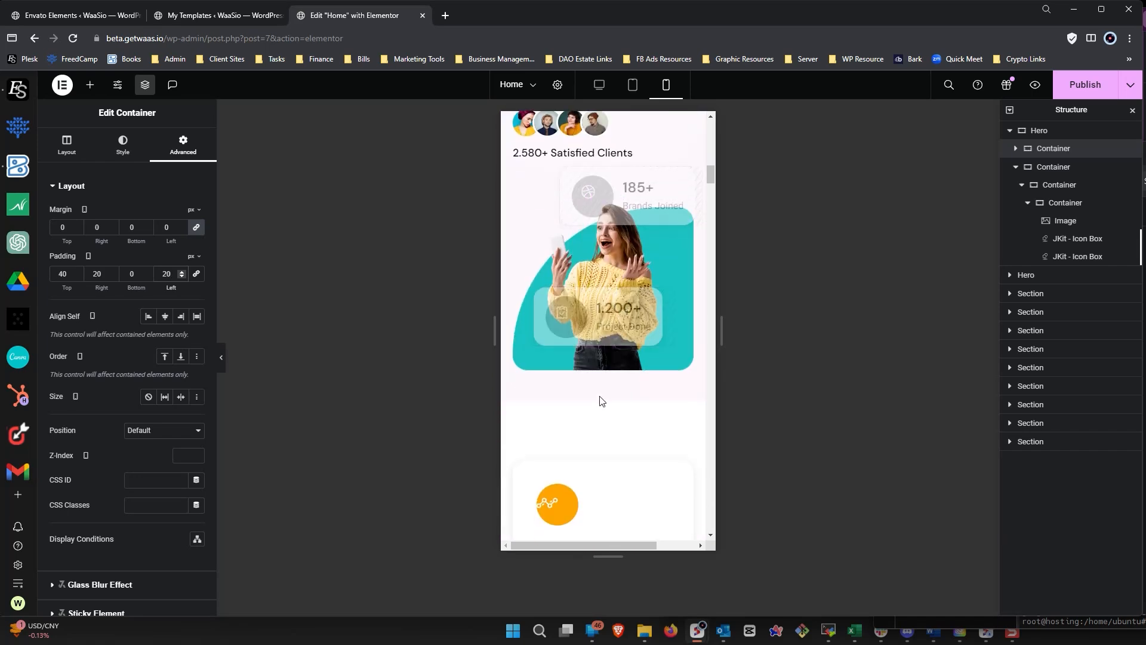
- Try a top margin of -38 px on the new Hero's image and restore it to -30 px
{"action": "scroll", "coordinate": [594, 377], "scroll_direction": "up", "scroll_amount": 8}
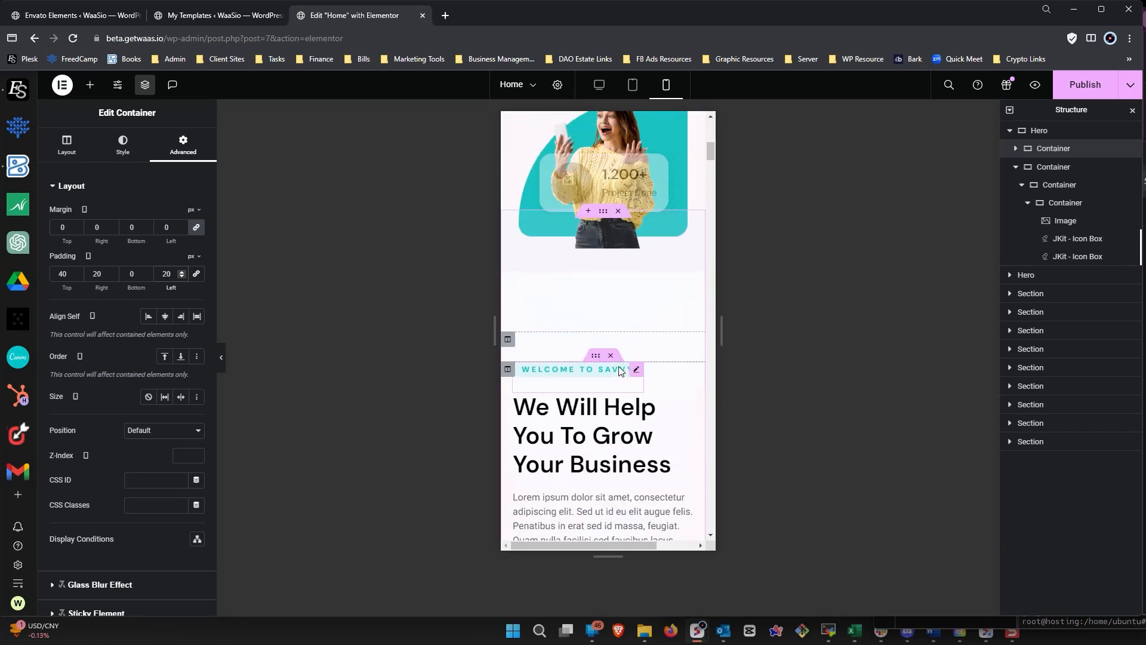
{"action": "scroll", "coordinate": [621, 376], "scroll_direction": "down", "scroll_amount": 8}
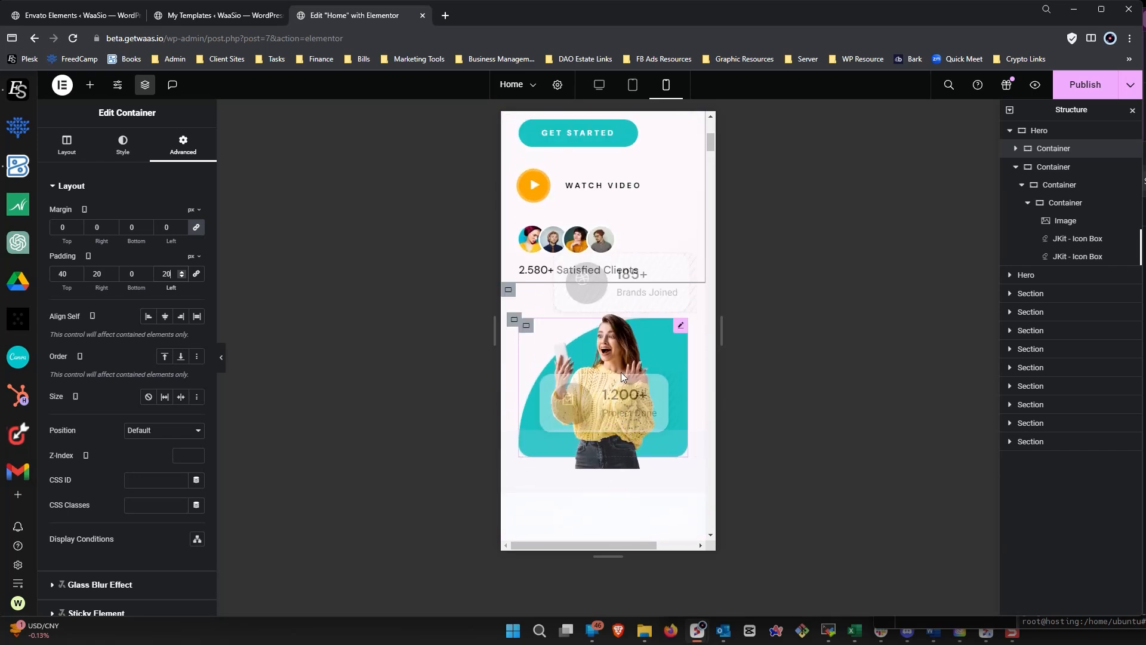
{"action": "left_click", "coordinate": [682, 327]}
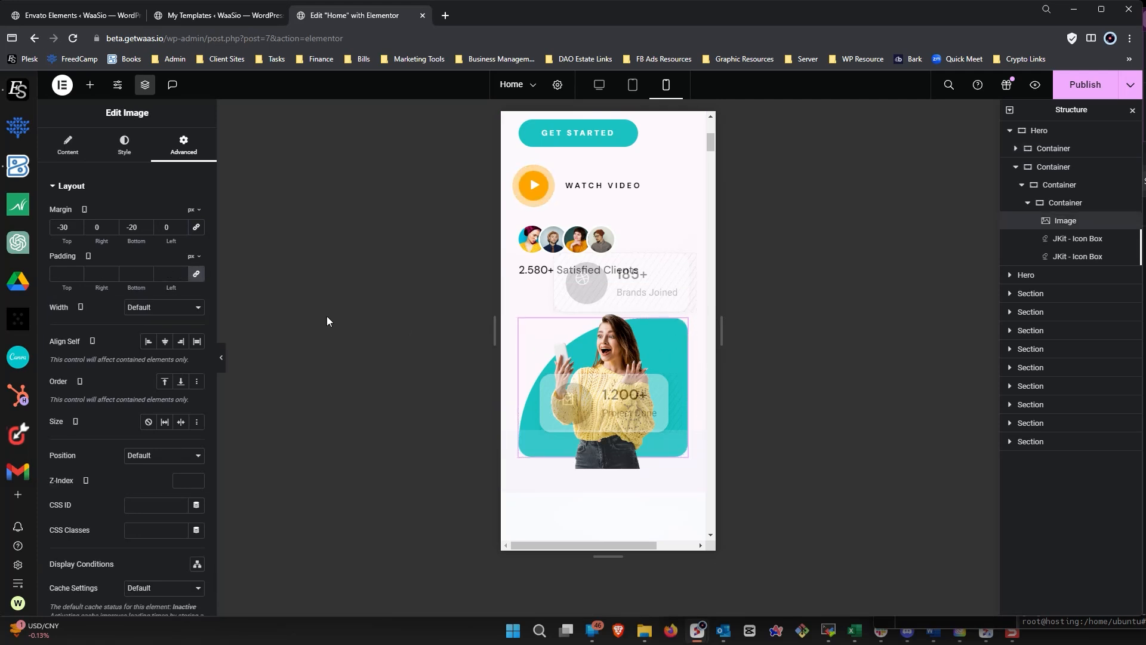
{"action": "left_click", "coordinate": [76, 230]}
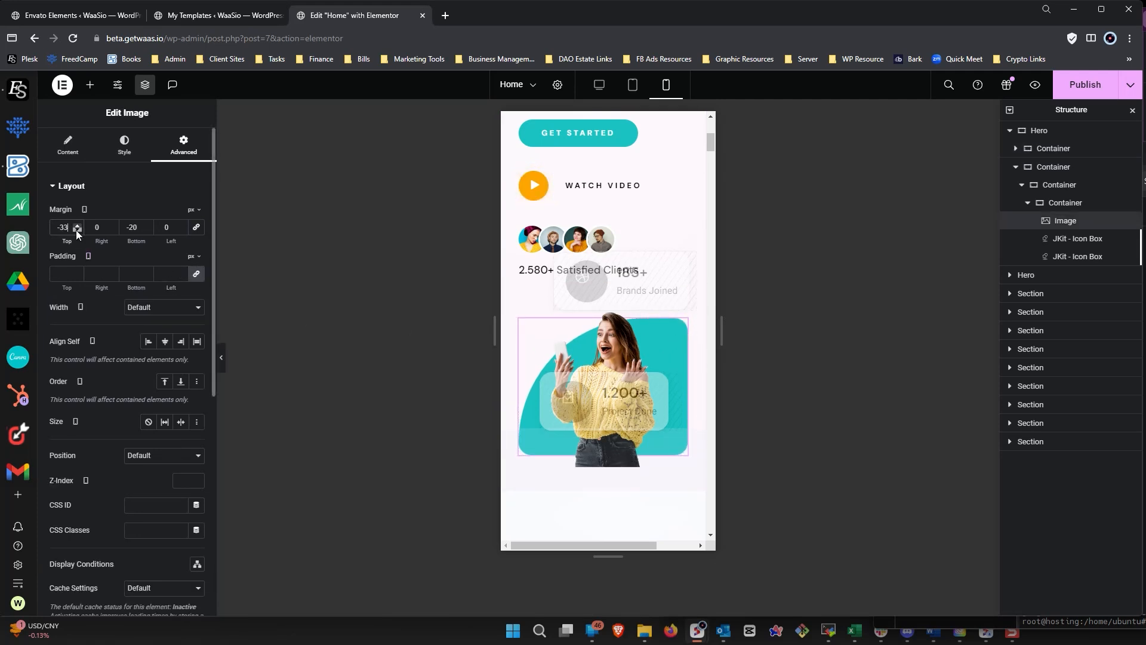
{"action": "left_click", "coordinate": [76, 225]}
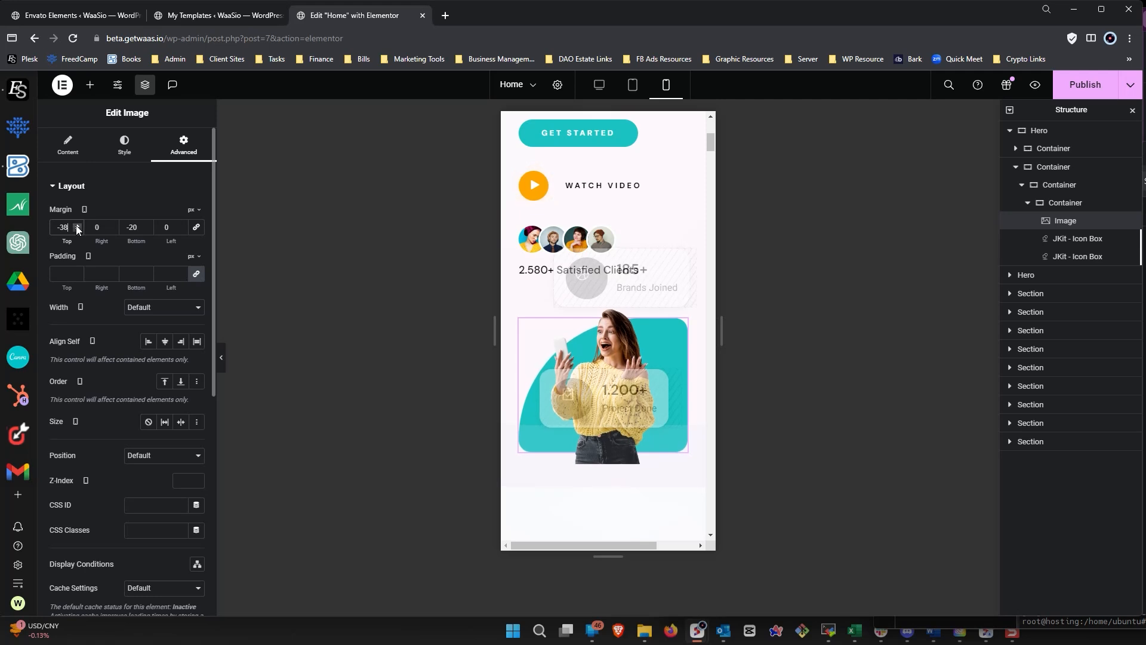
{"action": "left_click", "coordinate": [77, 224]}
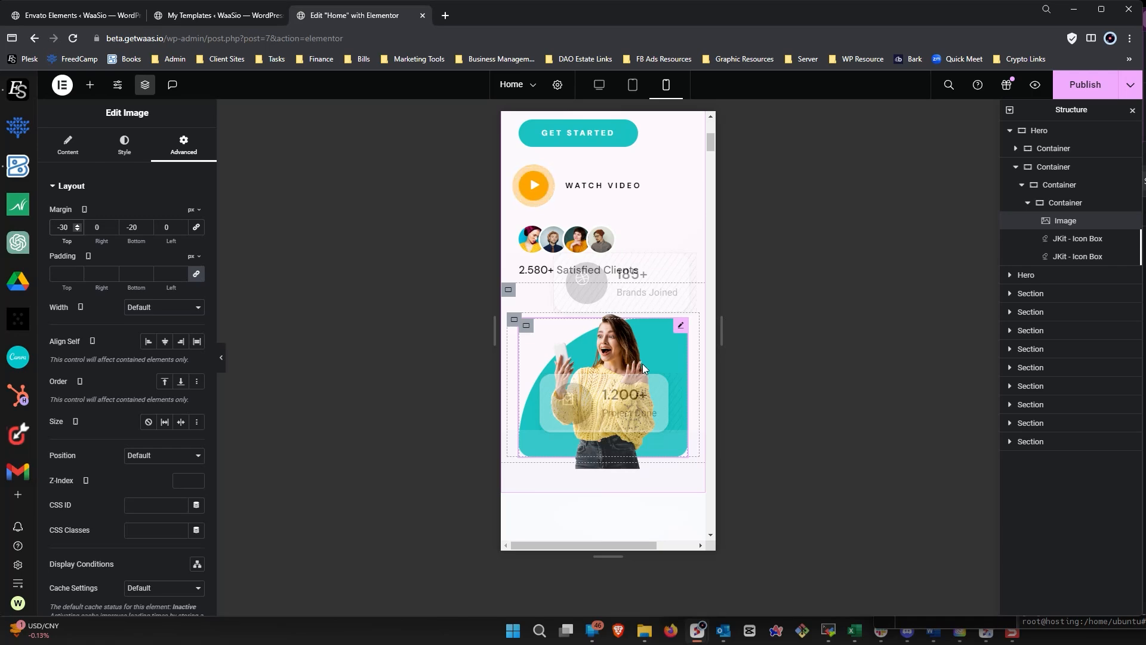
- Compare the new Hero's image area with the original and inspect the image container's background overlay settings
{"action": "scroll", "coordinate": [645, 370], "scroll_direction": "down", "scroll_amount": 8}
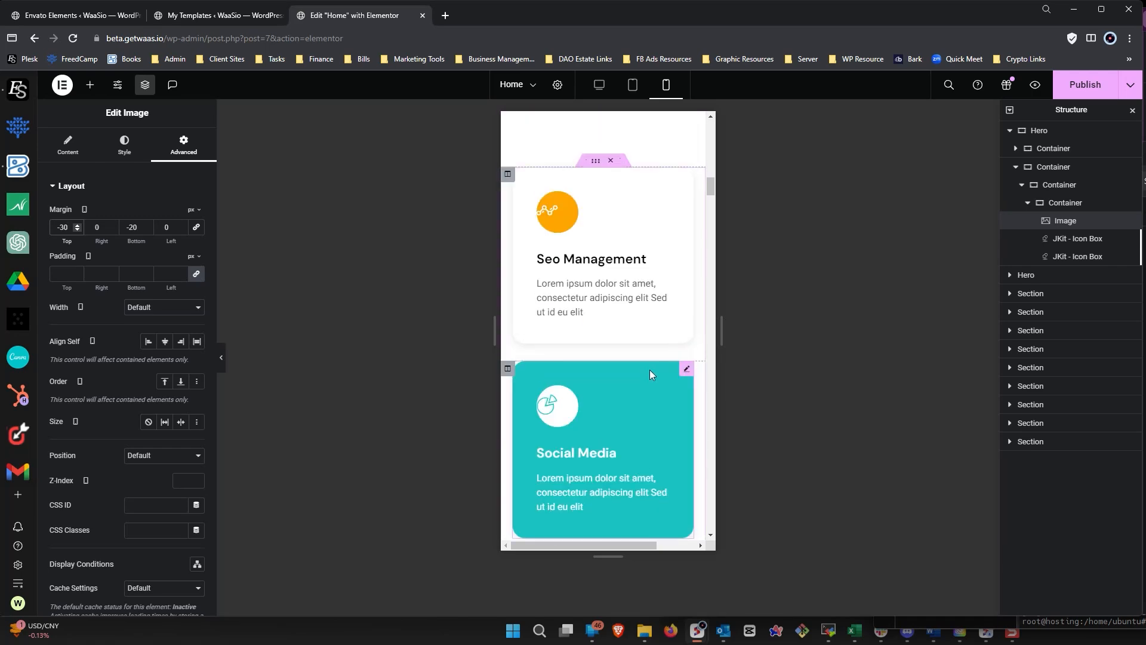
{"action": "scroll", "coordinate": [649, 370], "scroll_direction": "up", "scroll_amount": 7}
{"action": "scroll", "coordinate": [629, 445], "scroll_direction": "up", "scroll_amount": 13}
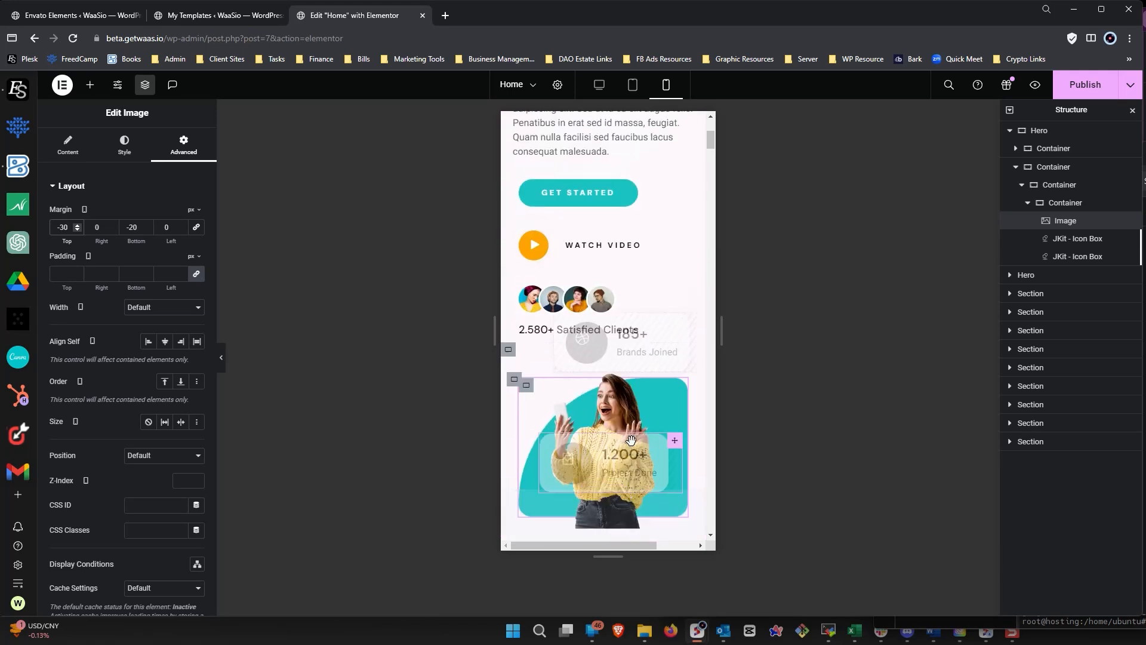
{"action": "scroll", "coordinate": [634, 443], "scroll_direction": "down", "scroll_amount": 3}
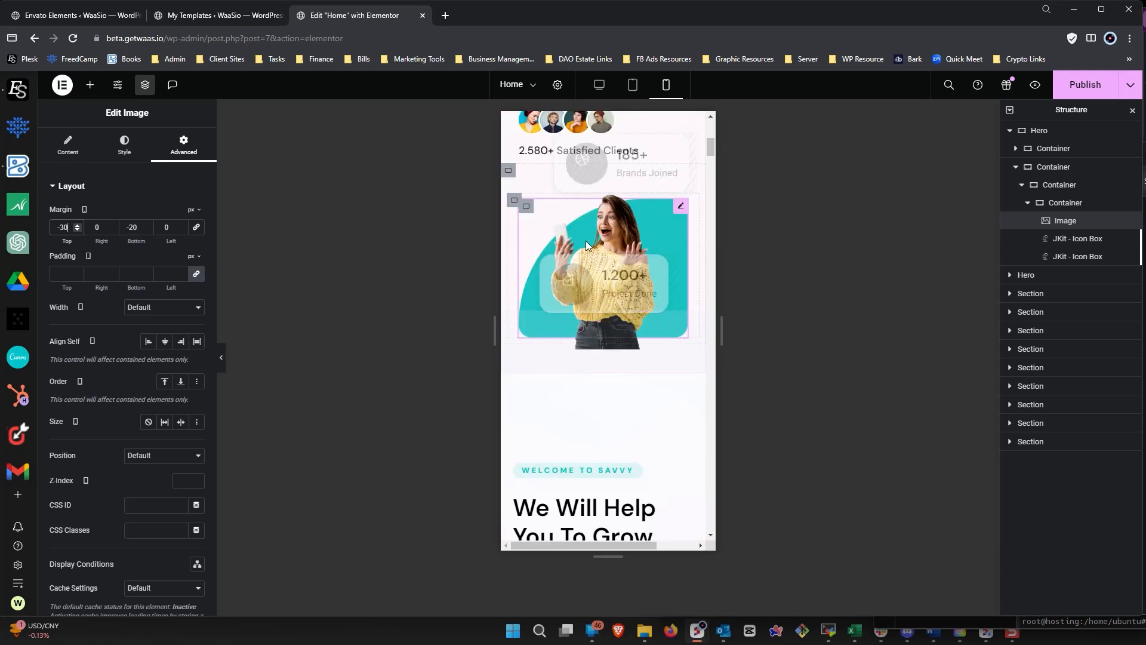
{"action": "left_click", "coordinate": [526, 208]}
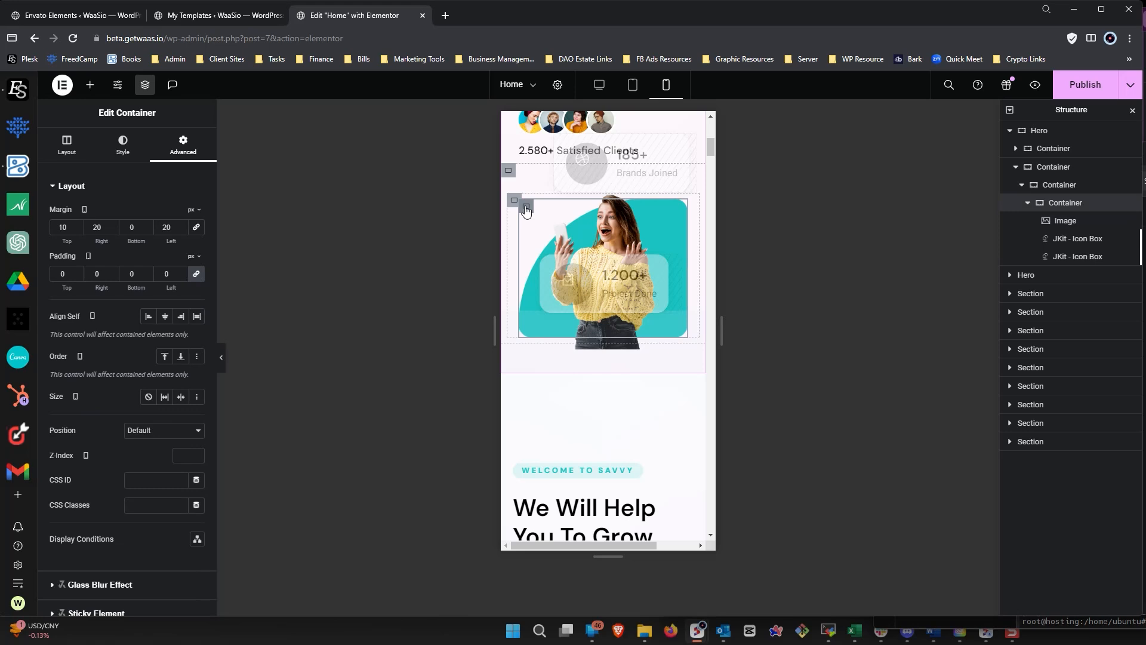
{"action": "left_click", "coordinate": [122, 146]}
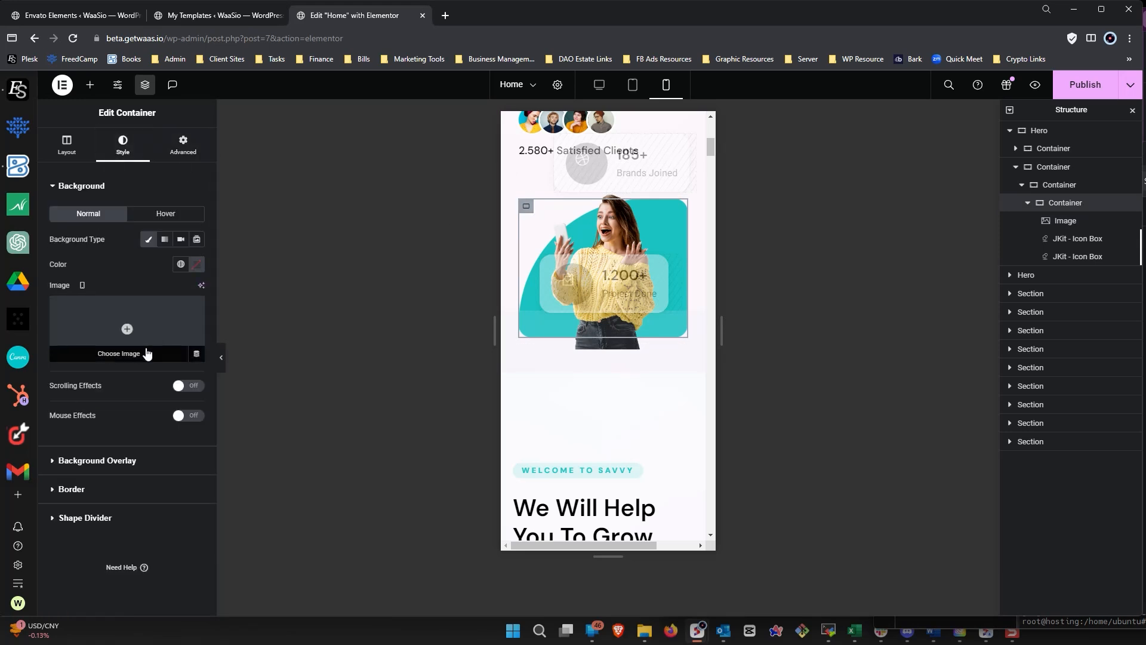
{"action": "left_click", "coordinate": [126, 460]}
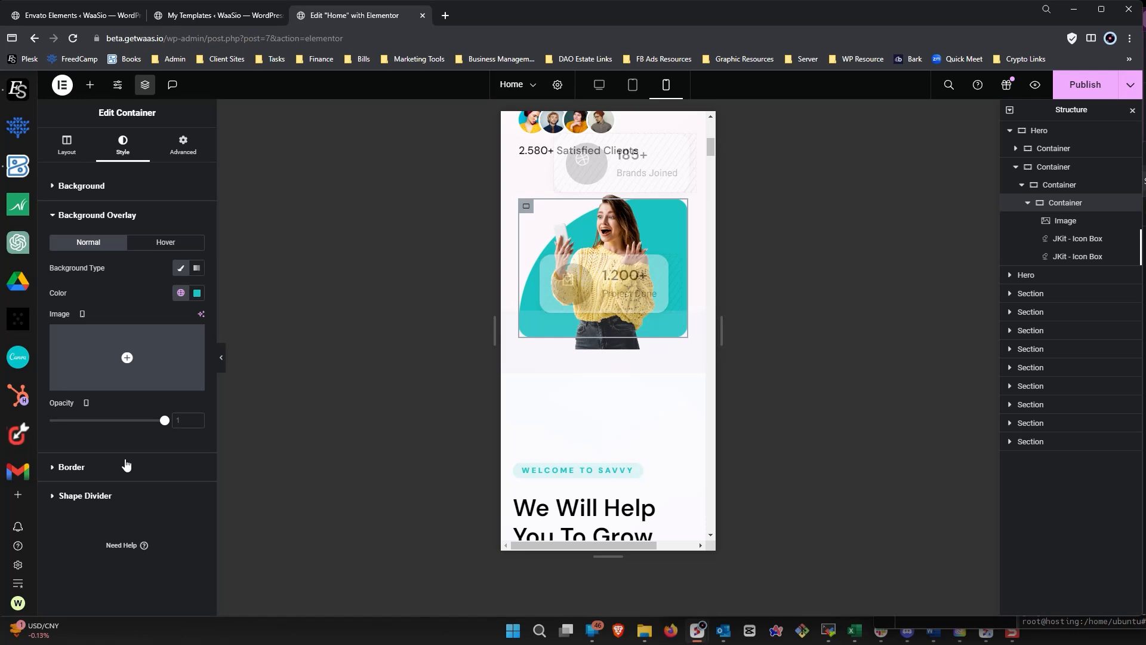
{"action": "left_click", "coordinate": [192, 147]}
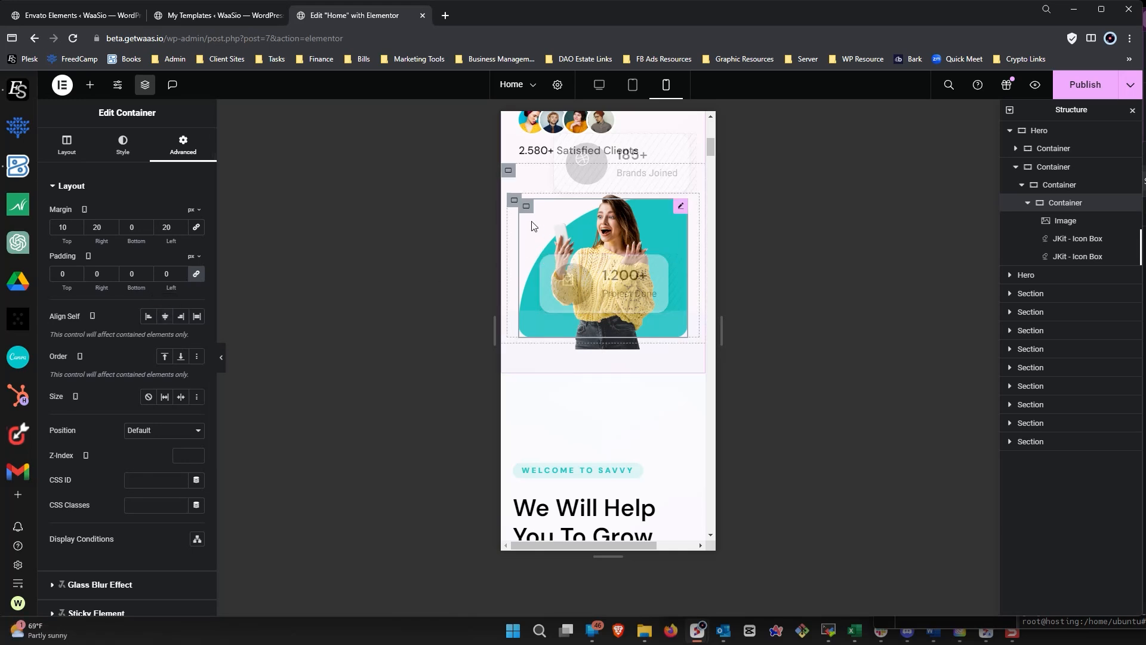
- Inspect the Hero image widget's style, content and background settings for the source of the teal shape
{"action": "left_click", "coordinate": [679, 208]}
{"action": "left_click", "coordinate": [114, 148]}
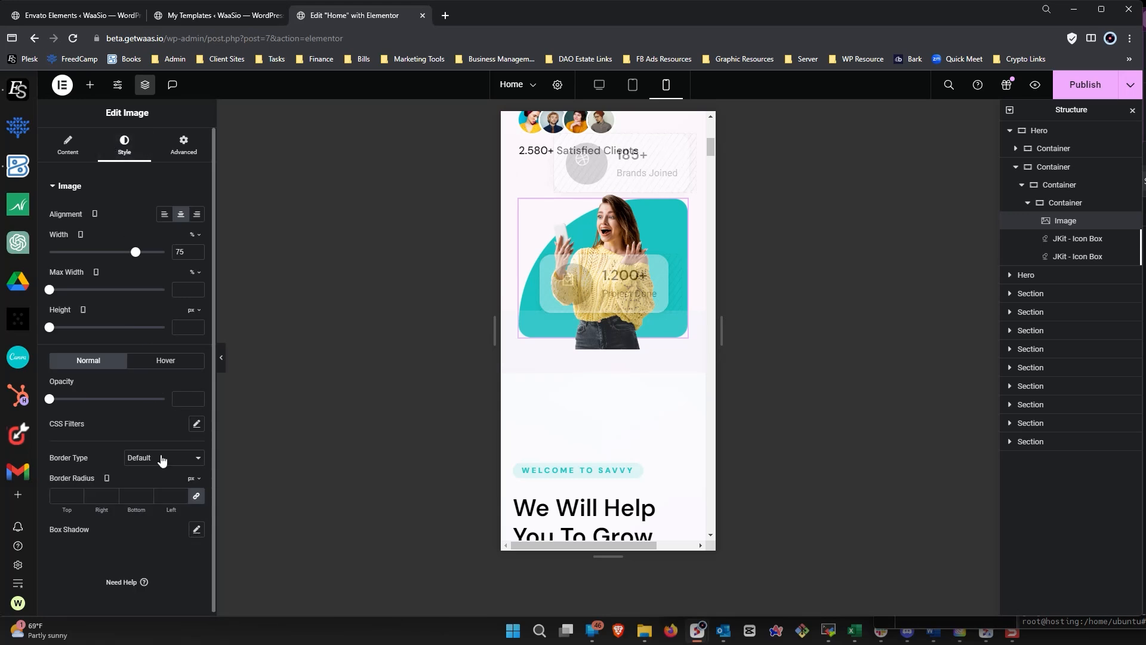
{"action": "left_click", "coordinate": [68, 145]}
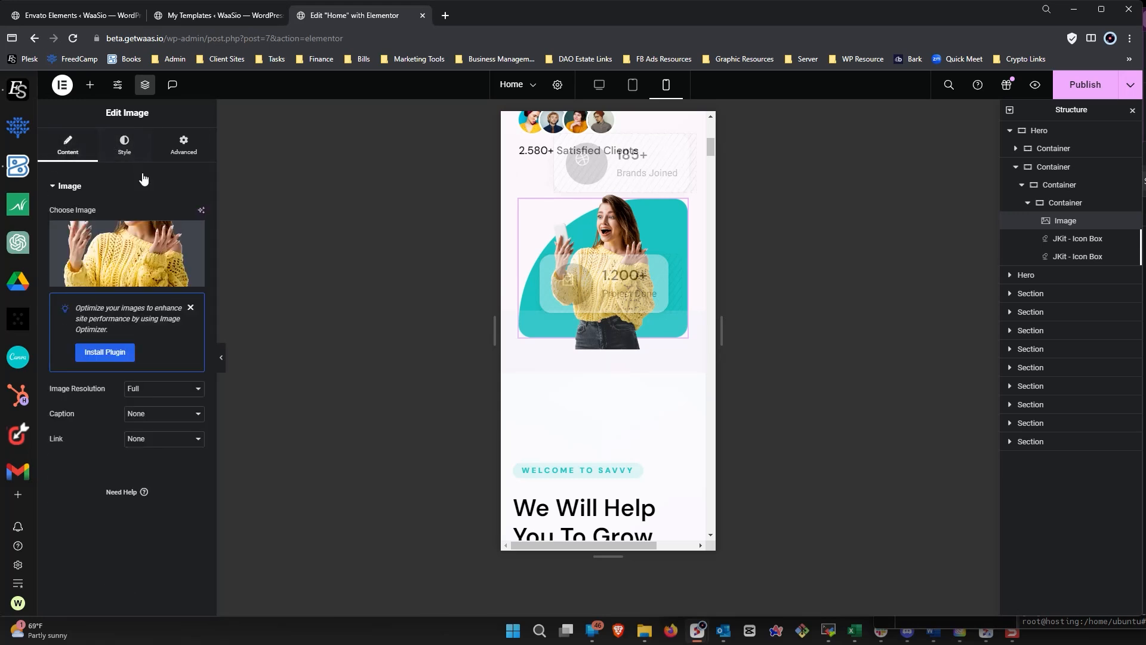
{"action": "left_click", "coordinate": [182, 146]}
{"action": "scroll", "coordinate": [136, 428], "scroll_direction": "down", "scroll_amount": 6}
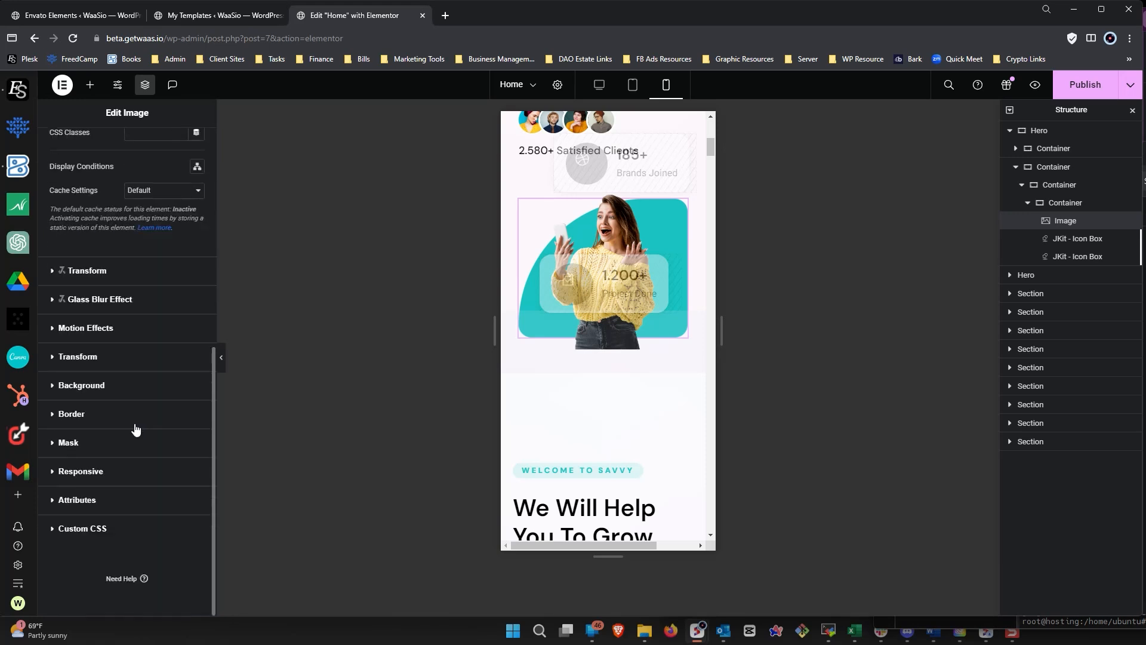
{"action": "left_click", "coordinate": [80, 385]}
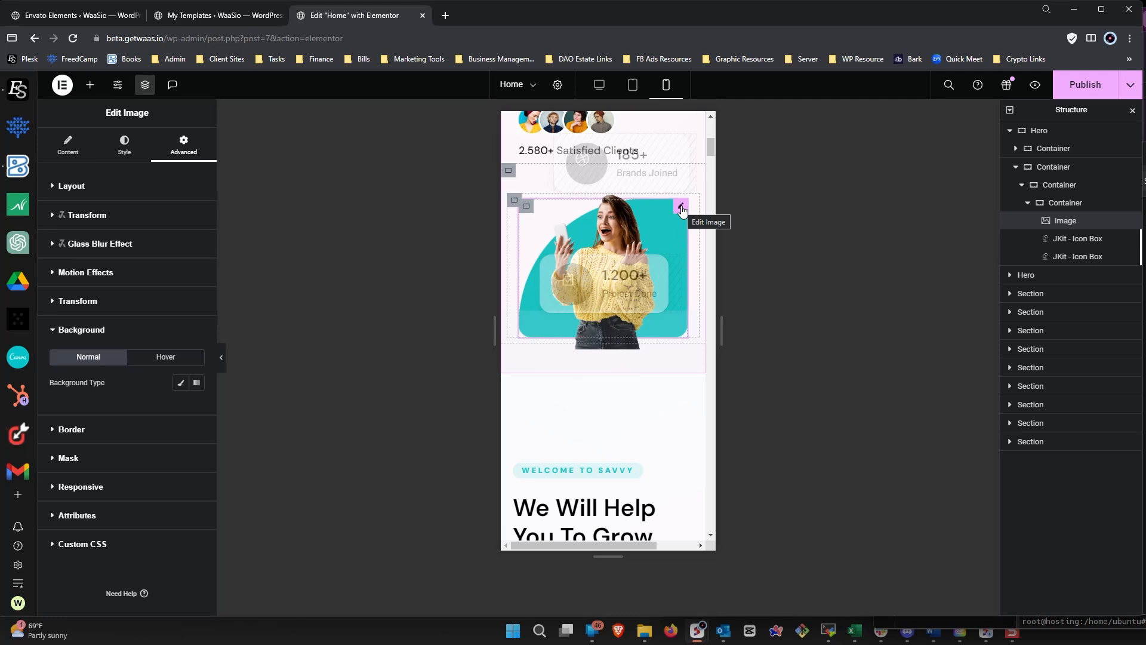
- Try the Secondary global color on the image container's background overlay and restore the Primary color
{"action": "left_click", "coordinate": [526, 206]}
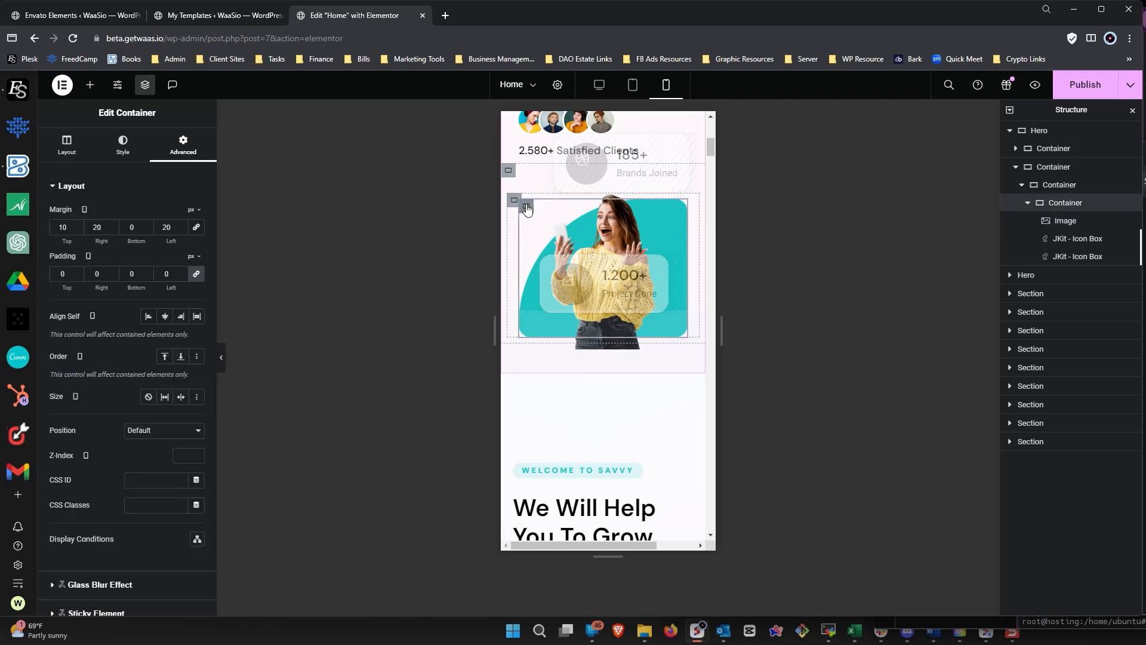
{"action": "scroll", "coordinate": [121, 328], "scroll_direction": "down", "scroll_amount": 1}
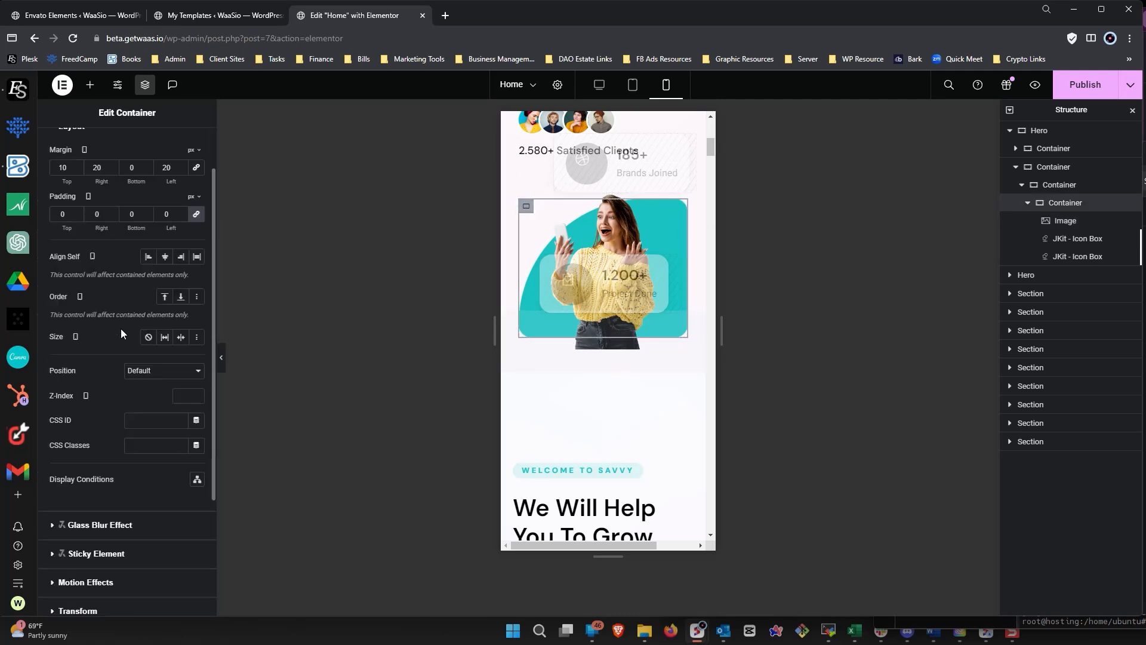
{"action": "scroll", "coordinate": [121, 329], "scroll_direction": "up", "scroll_amount": 1}
{"action": "left_click", "coordinate": [123, 145]}
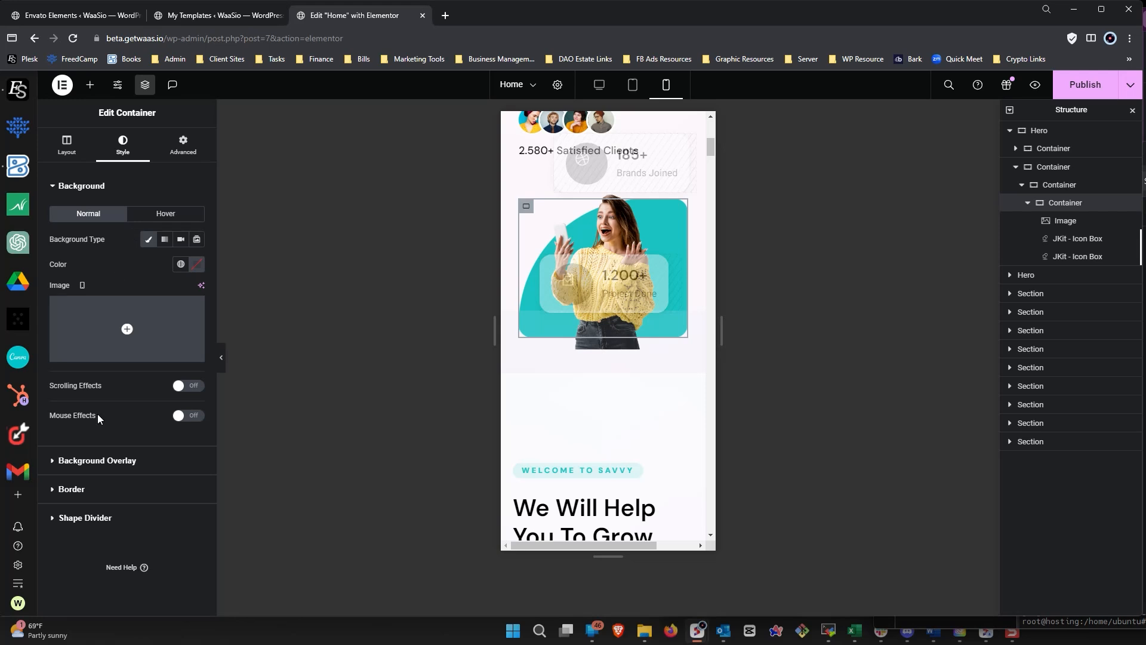
{"action": "left_click", "coordinate": [93, 460]}
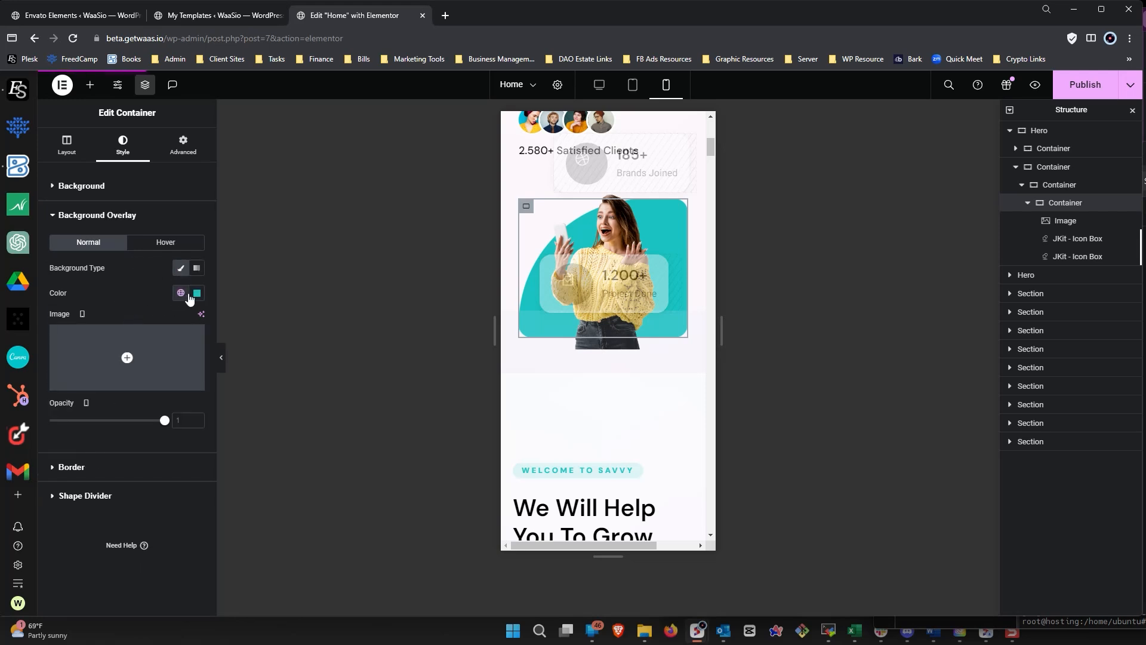
{"action": "left_click", "coordinate": [181, 293]}
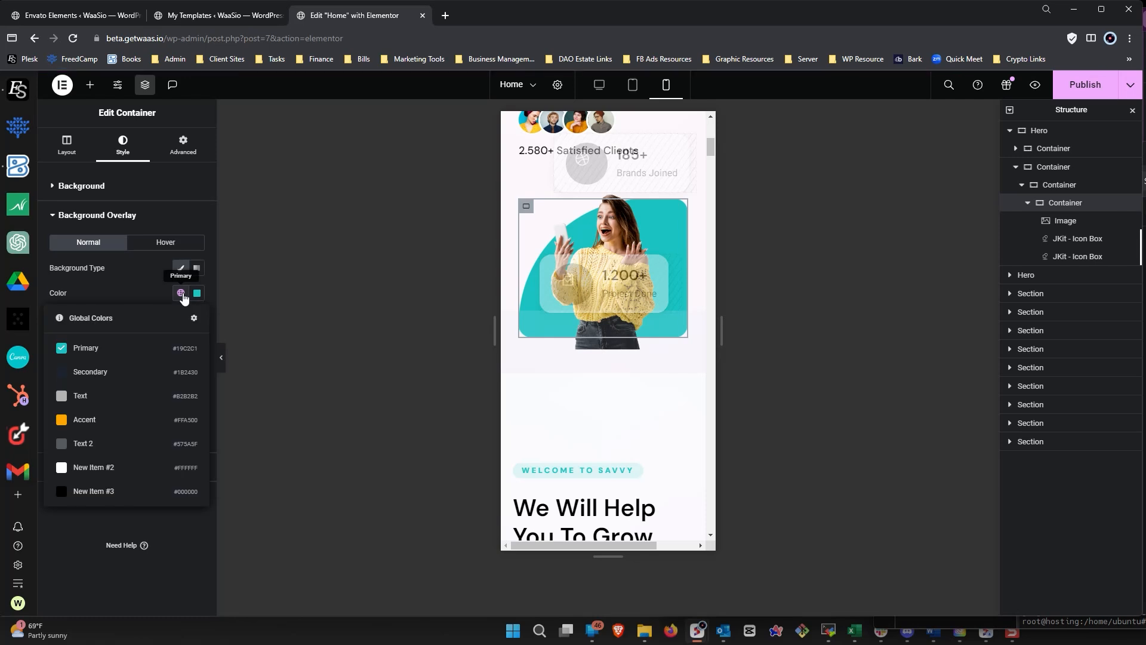
{"action": "left_click", "coordinate": [115, 376]}
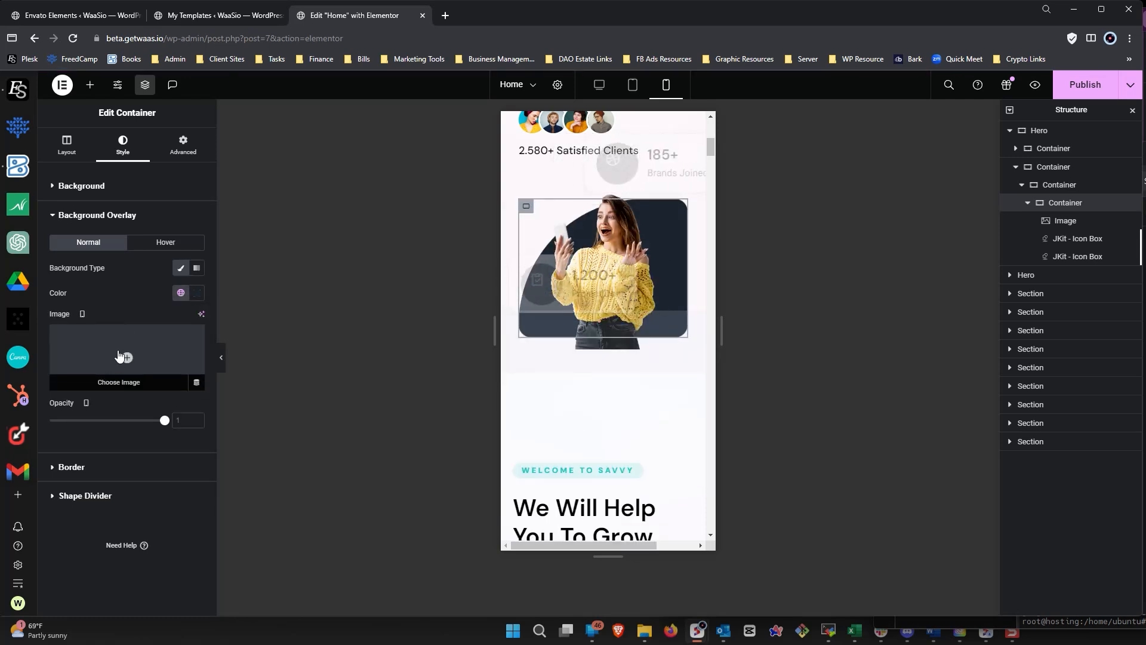
{"action": "left_click", "coordinate": [181, 292]}
{"action": "left_click", "coordinate": [129, 352]}
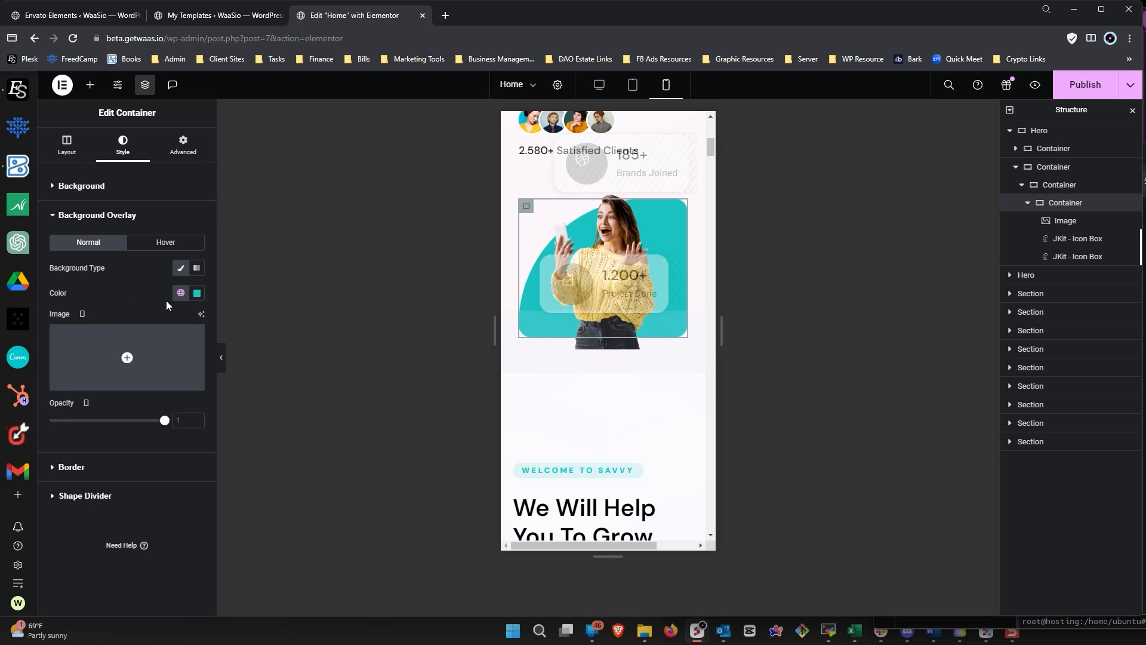
- Inspect the image container's shape divider and border settings, including its corner radii
{"action": "left_click", "coordinate": [129, 493]}
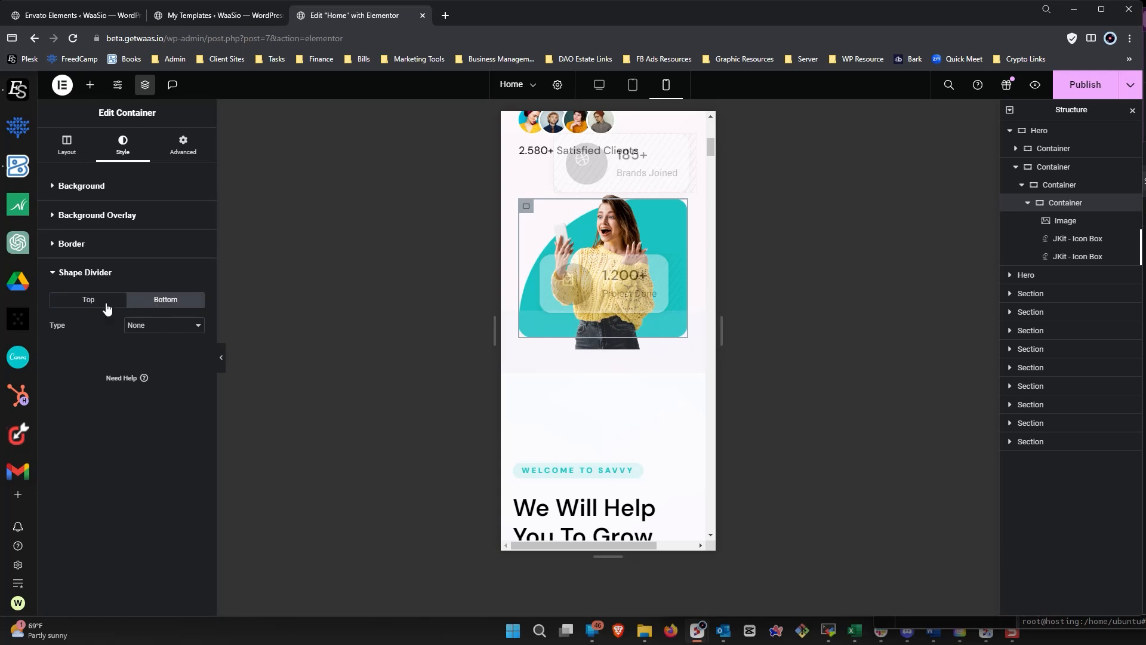
{"action": "left_click", "coordinate": [94, 245]}
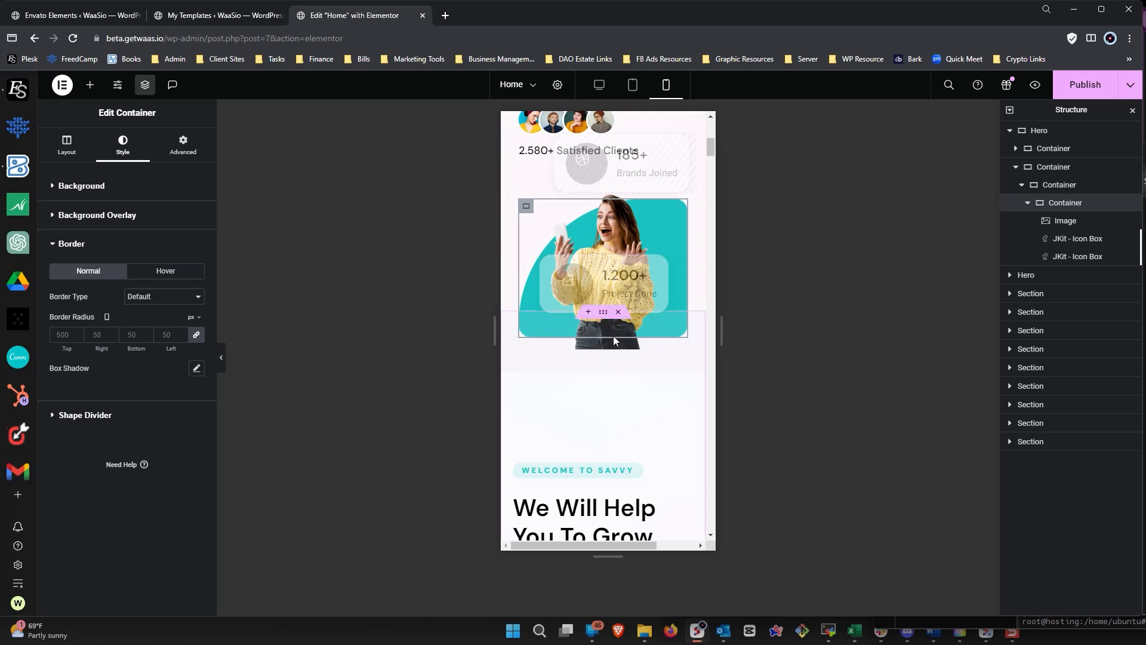
{"action": "left_click", "coordinate": [681, 209]}
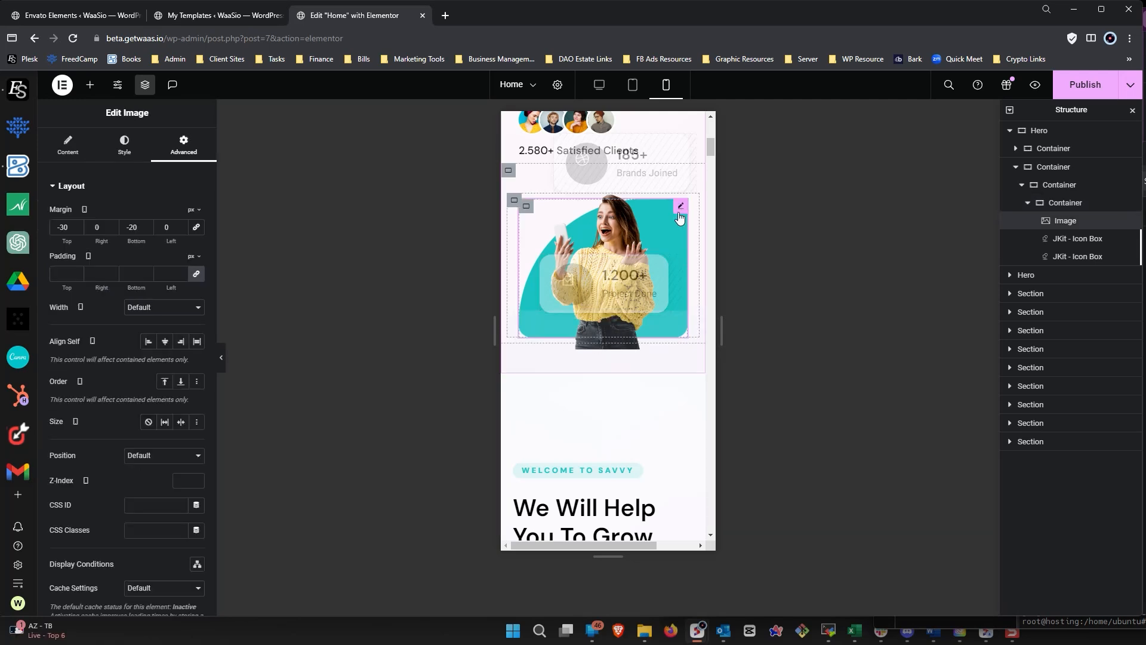
{"action": "left_click", "coordinate": [1061, 206]}
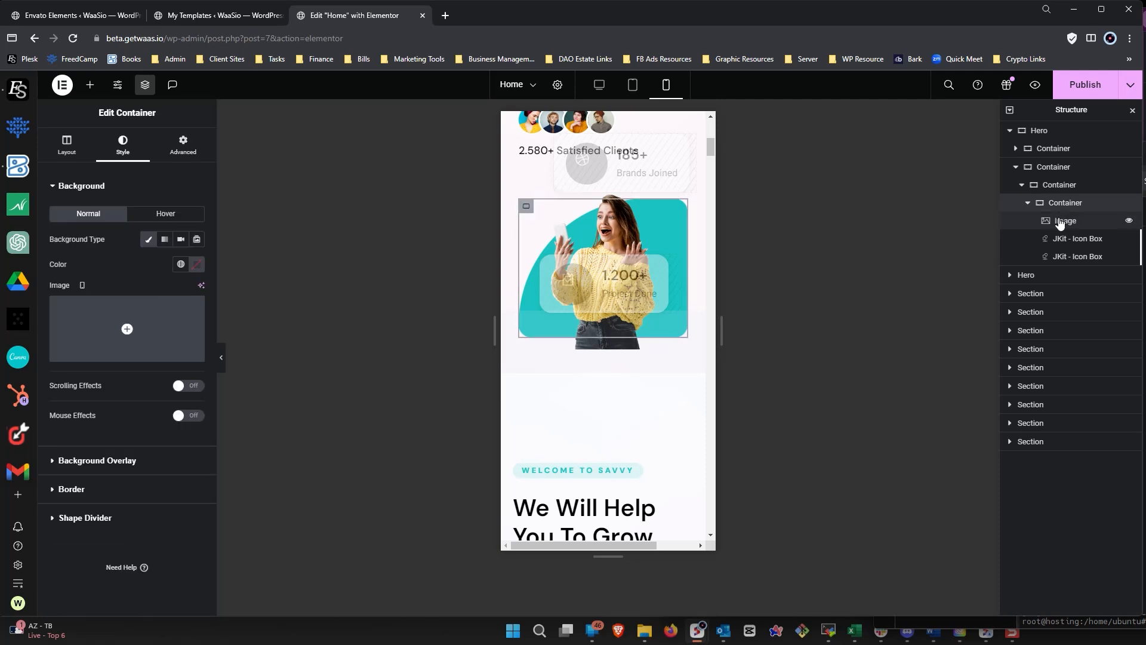
- Set the Hero image's bottom margin to 0 px for mobile portrait and compare it with the original Hero section
{"action": "left_click", "coordinate": [1059, 221]}
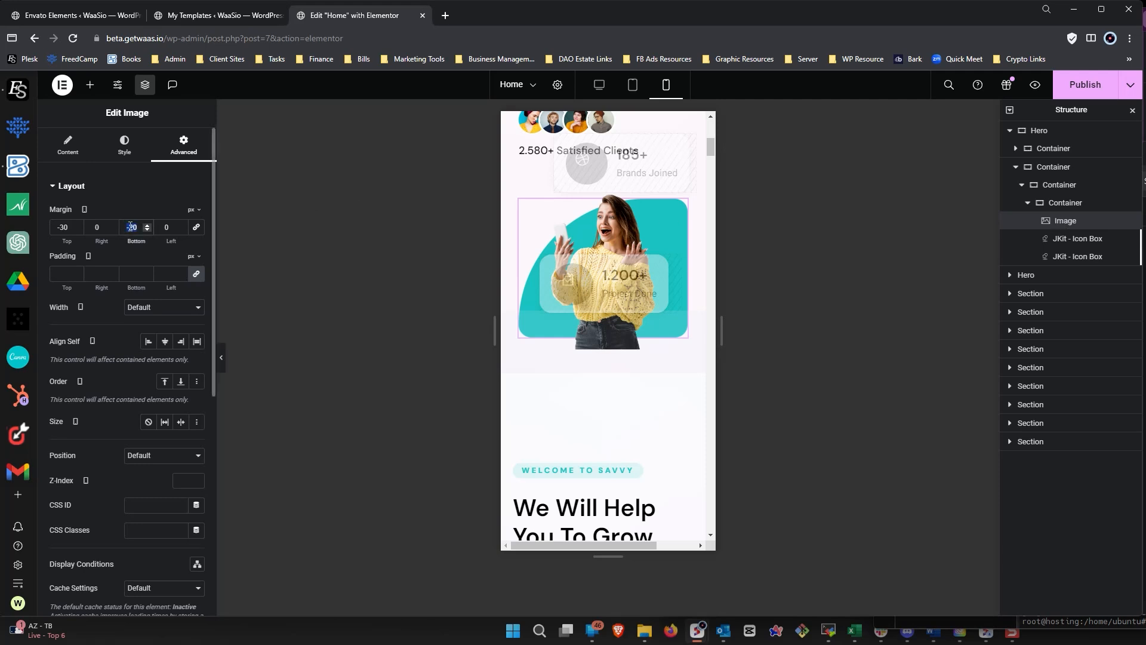
{"action": "key", "text": "Delete"}
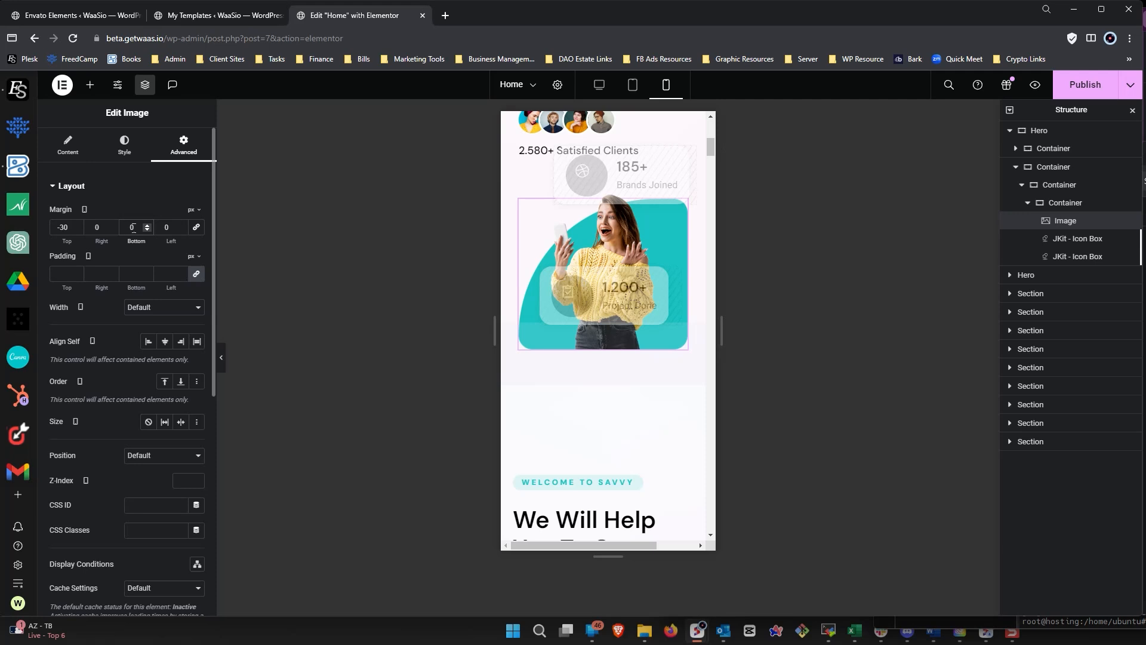
{"action": "scroll", "coordinate": [627, 388], "scroll_direction": "up", "scroll_amount": 1}
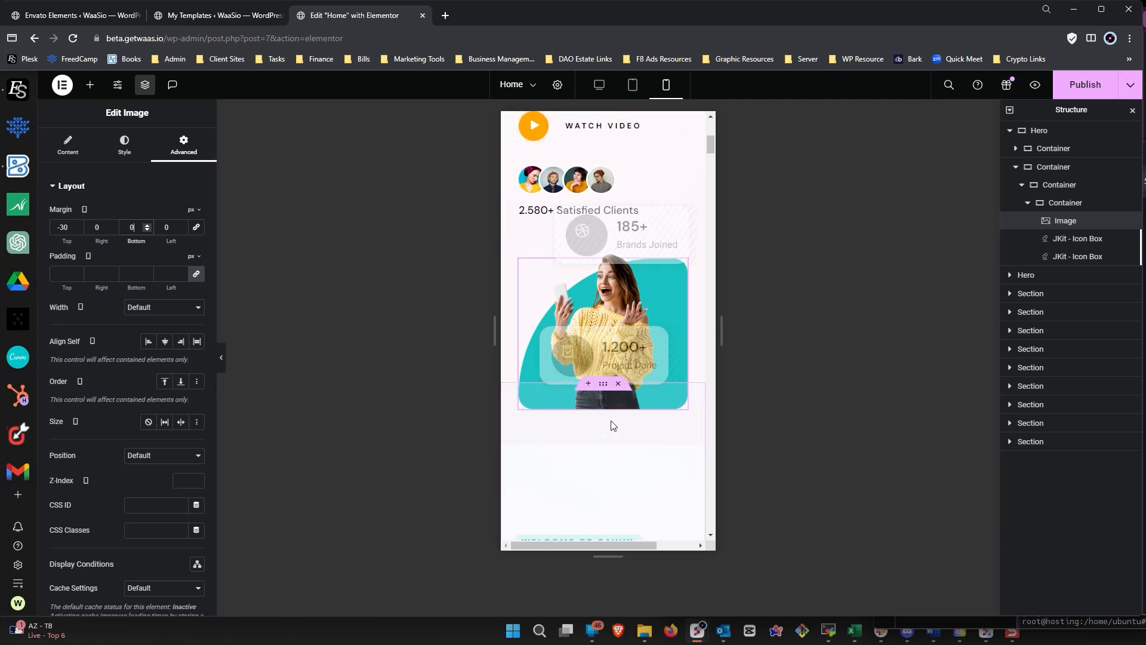
{"action": "scroll", "coordinate": [610, 419], "scroll_direction": "up", "scroll_amount": 1}
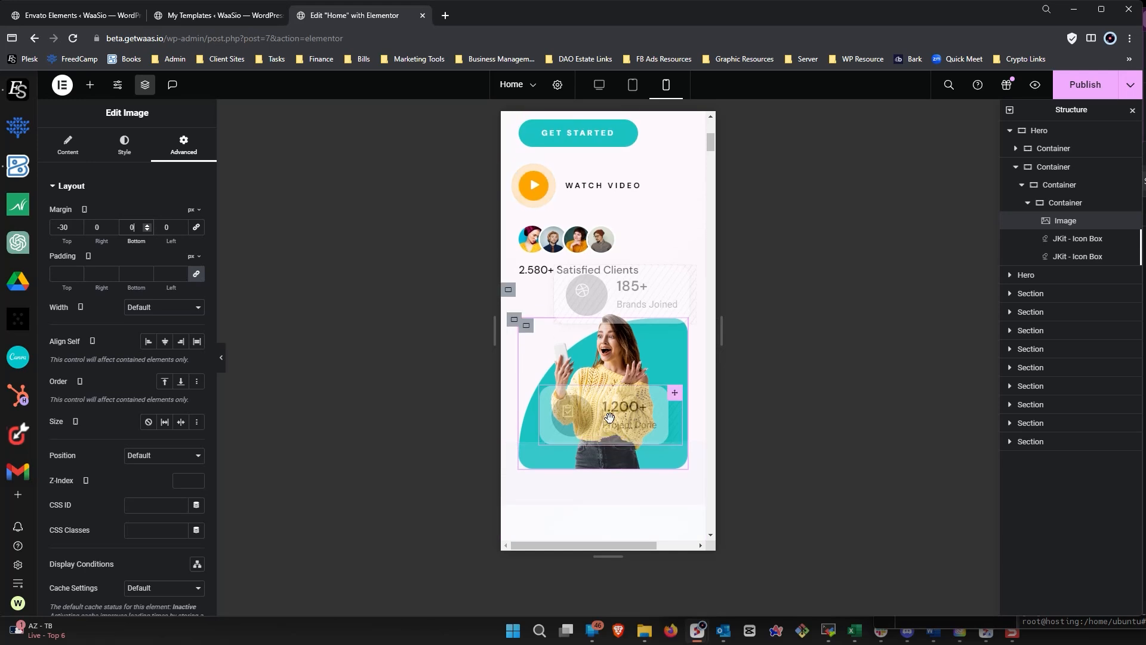
{"action": "scroll", "coordinate": [602, 416], "scroll_direction": "down", "scroll_amount": 3}
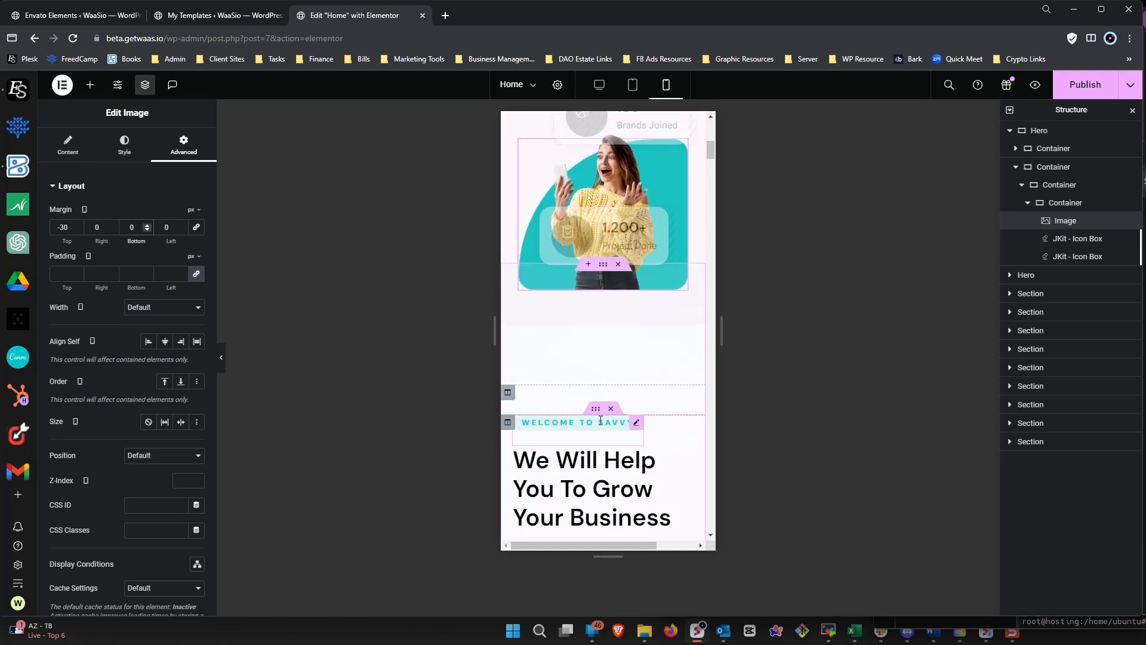
{"action": "scroll", "coordinate": [601, 421], "scroll_direction": "down", "scroll_amount": 8}
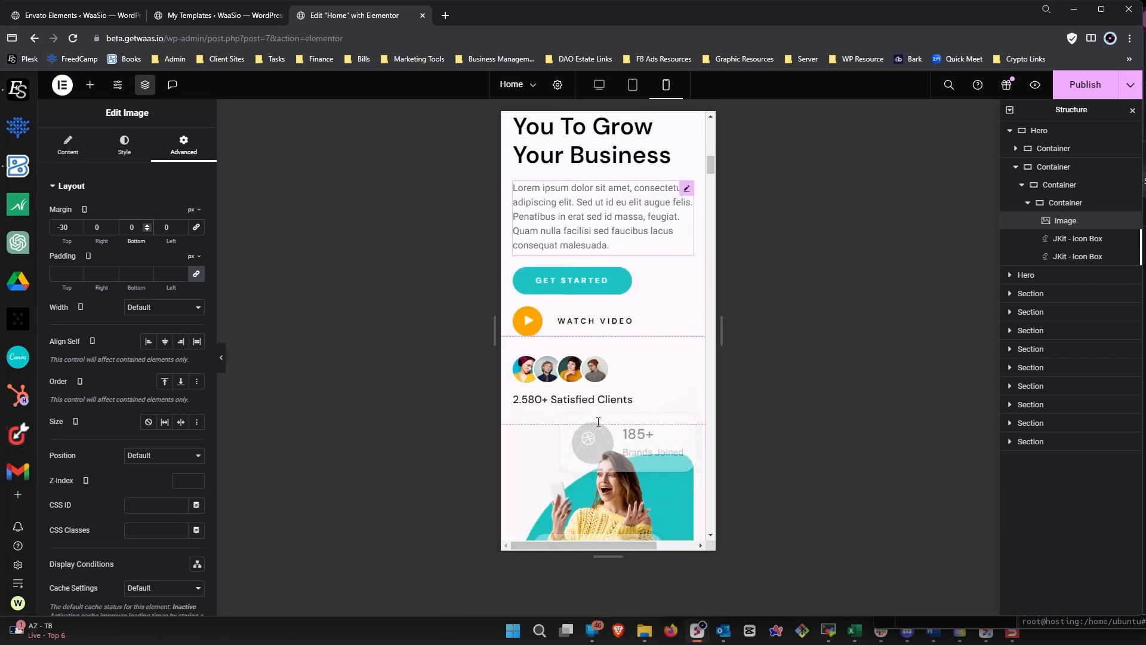
{"action": "scroll", "coordinate": [598, 422], "scroll_direction": "up", "scroll_amount": 2}
{"action": "scroll", "coordinate": [598, 422], "scroll_direction": "up", "scroll_amount": 4}
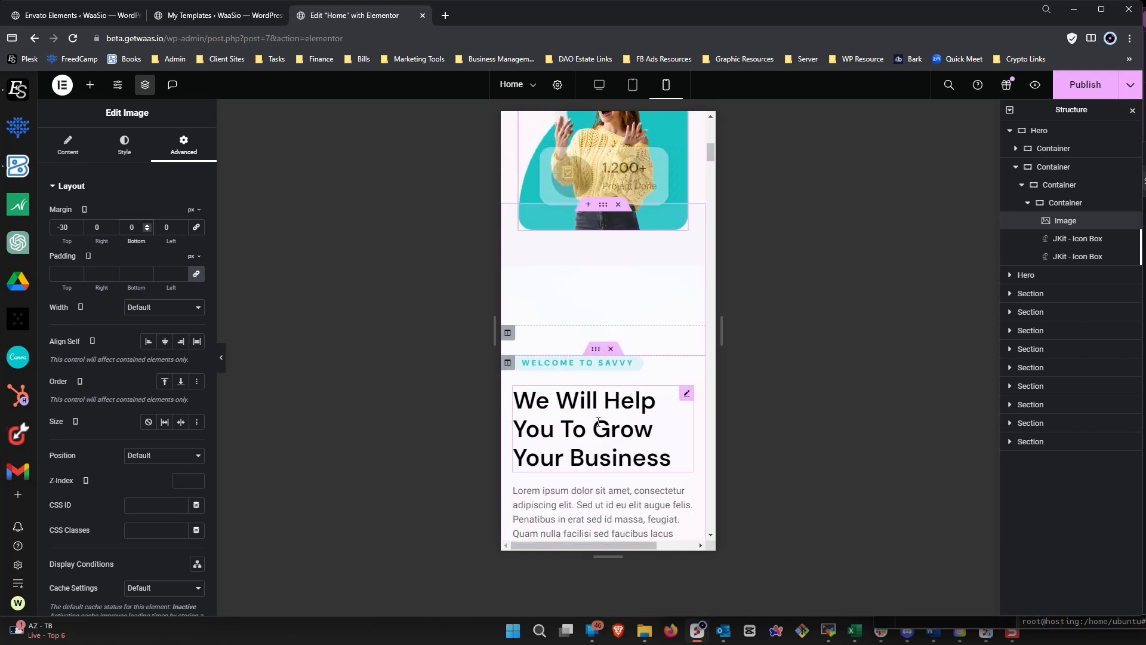
- Publish the Home page with the Hero image's updated mobile portrait margins
{"action": "scroll", "coordinate": [598, 422], "scroll_direction": "up", "scroll_amount": 9}
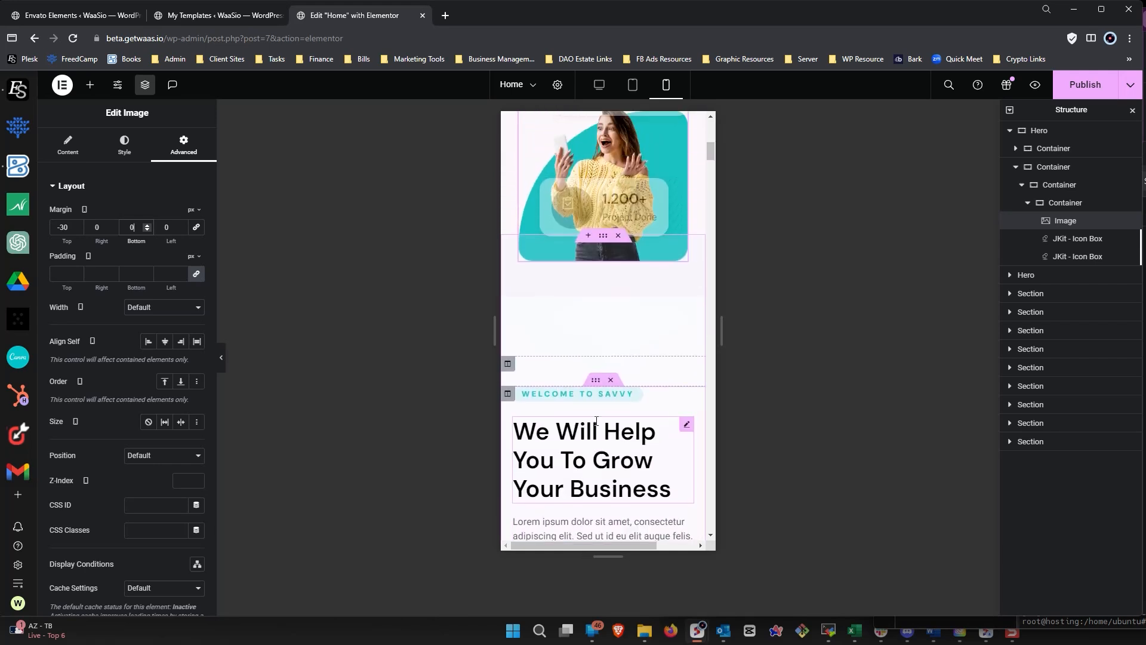
{"action": "scroll", "coordinate": [612, 348], "scroll_direction": "down", "scroll_amount": 6}
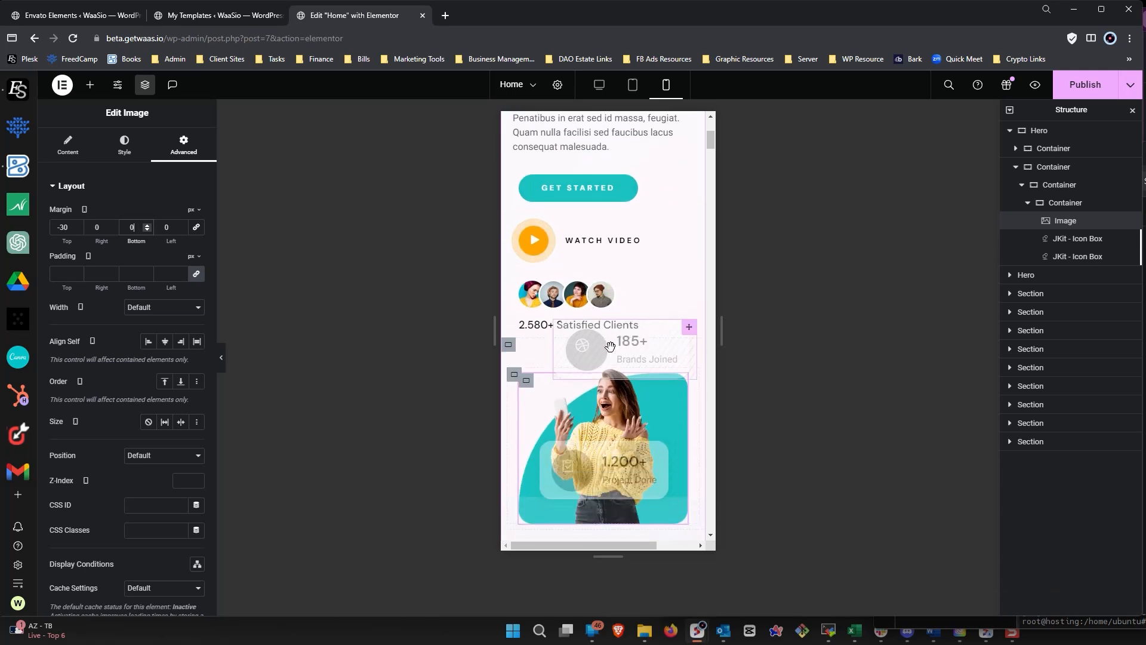
{"action": "scroll", "coordinate": [629, 360], "scroll_direction": "up", "scroll_amount": 3}
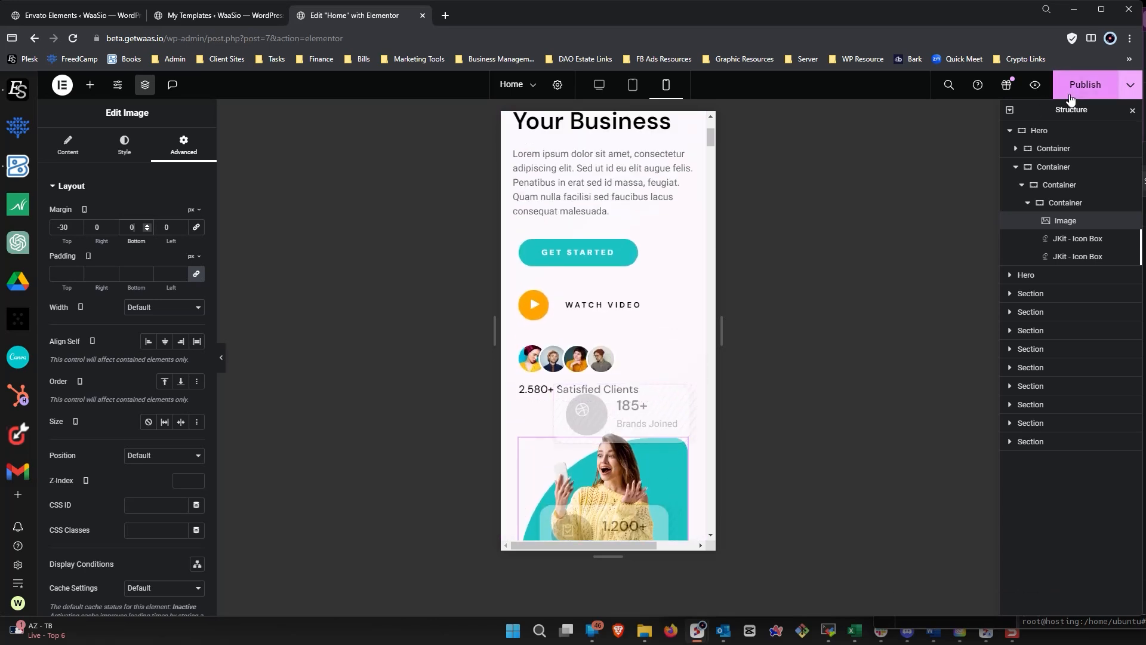
{"action": "left_click", "coordinate": [1086, 84]}
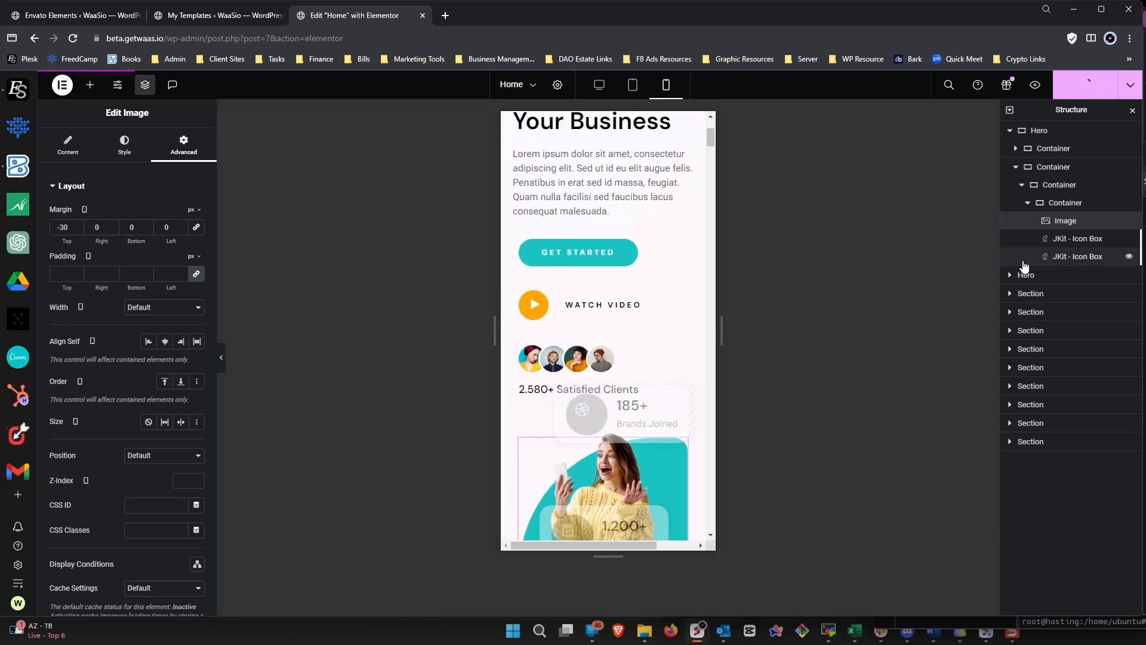
- Delete the original section-based Hero below the container version and check the remaining Hero in the mobile portrait preview
{"action": "left_click", "coordinate": [1010, 131]}
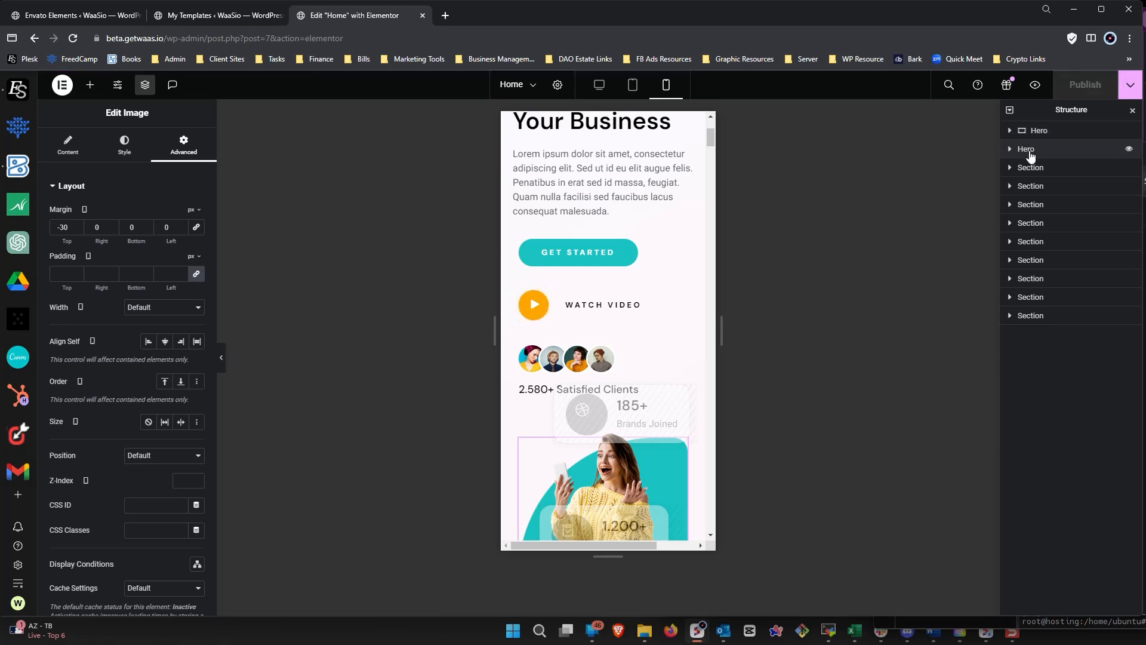
{"action": "right_click", "coordinate": [1031, 154]}
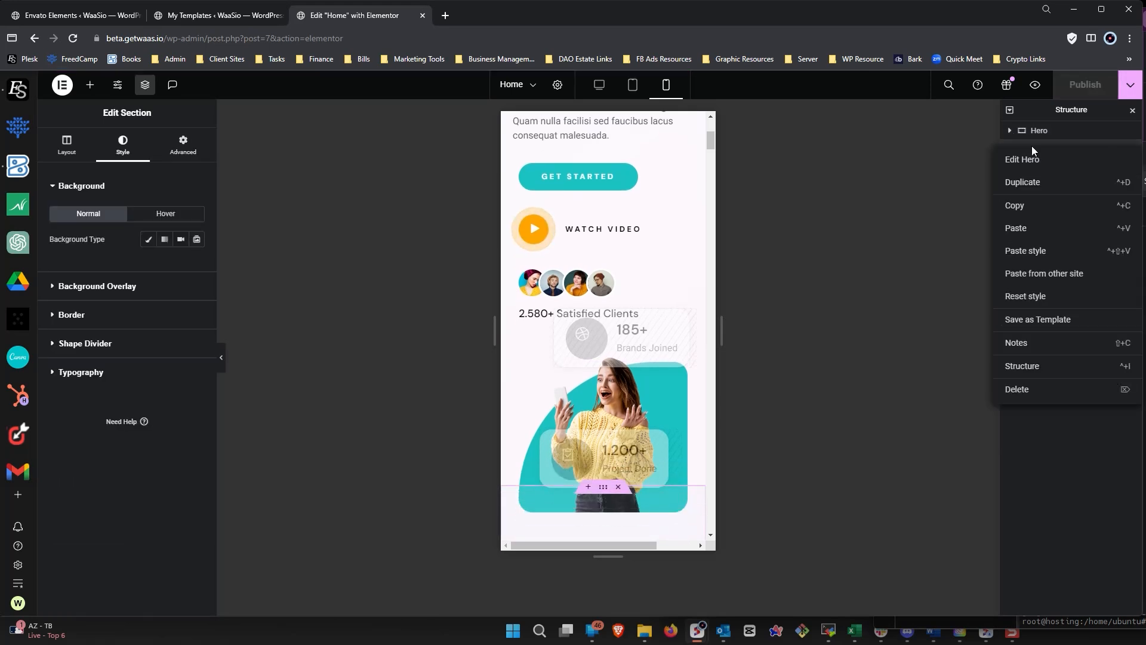
{"action": "left_click", "coordinate": [1039, 398]}
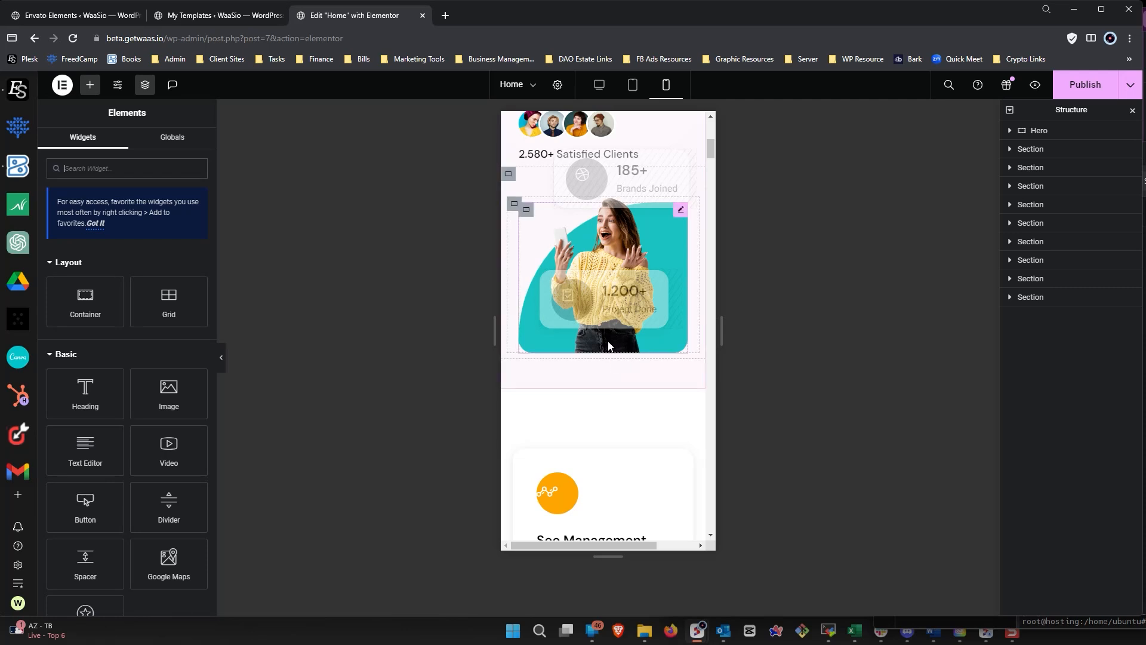
{"action": "scroll", "coordinate": [600, 352], "scroll_direction": "down", "scroll_amount": 1}
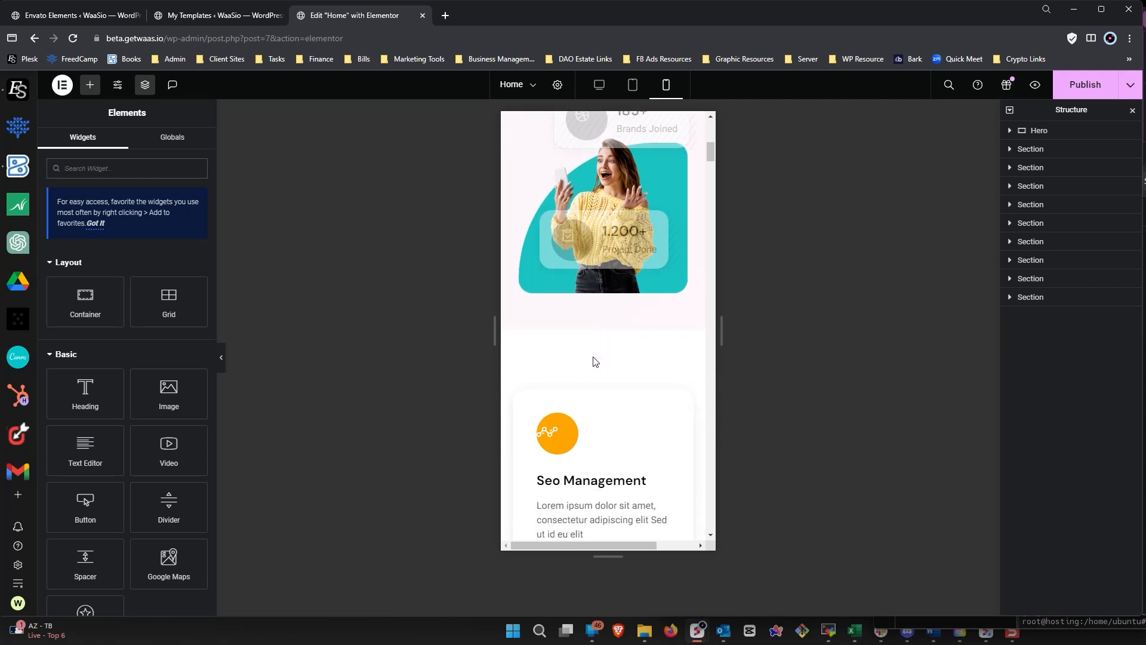
{"action": "scroll", "coordinate": [593, 361], "scroll_direction": "down", "scroll_amount": 2}
{"action": "scroll", "coordinate": [600, 346], "scroll_direction": "up", "scroll_amount": 9}
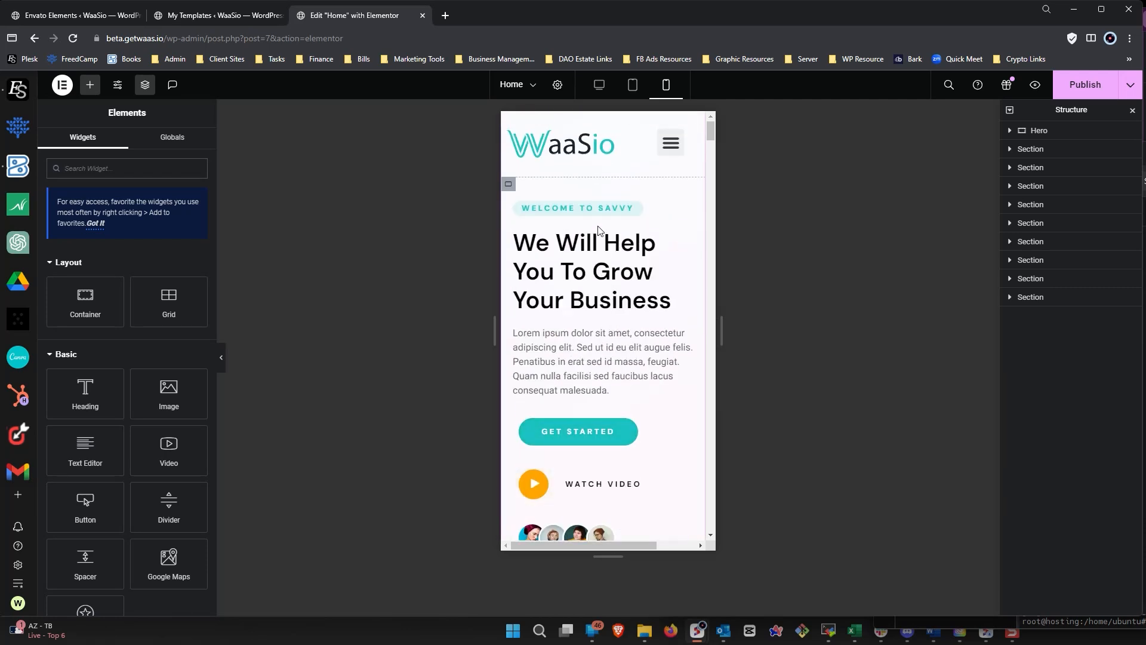
{"action": "scroll", "coordinate": [599, 239], "scroll_direction": "down", "scroll_amount": 7}
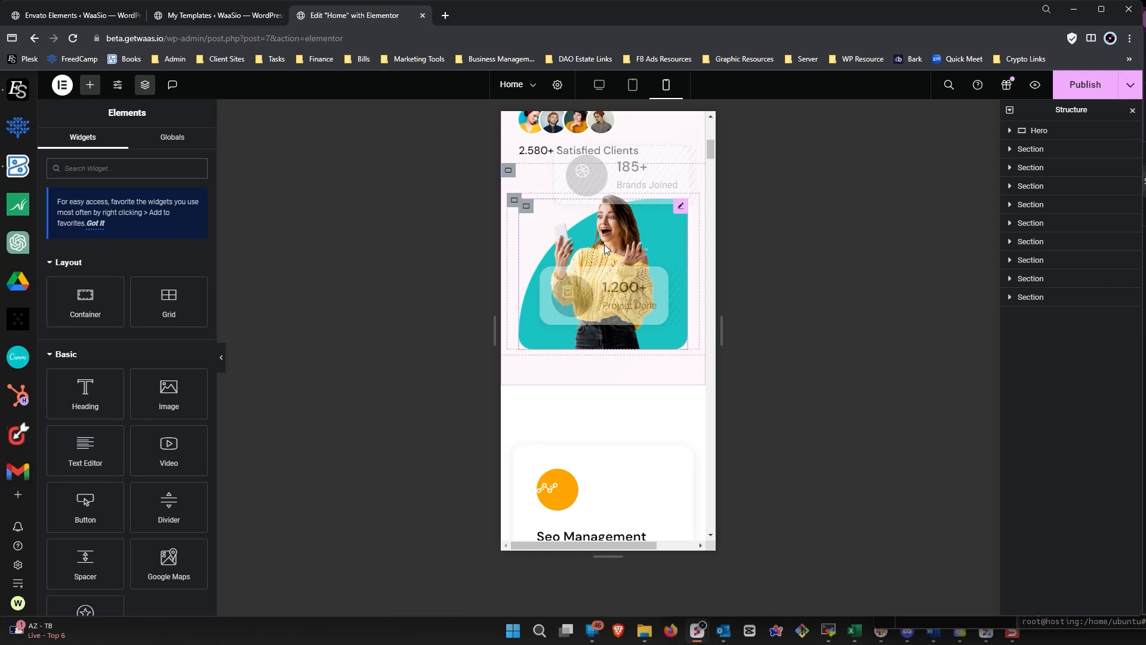
{"action": "scroll", "coordinate": [606, 251], "scroll_direction": "up", "scroll_amount": 3}
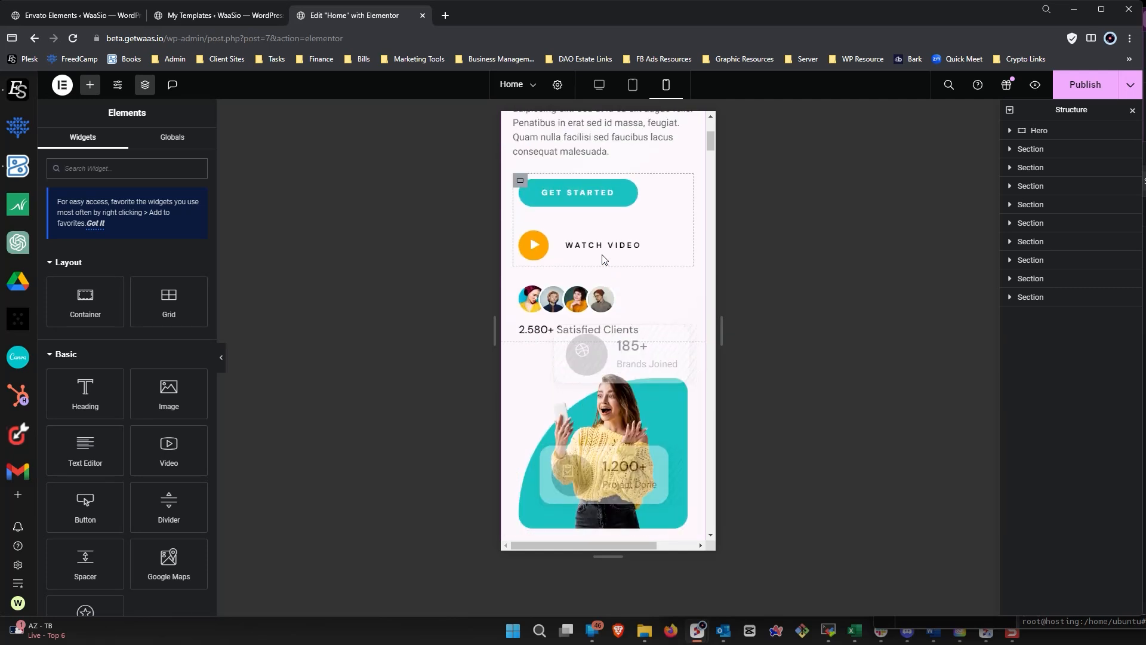